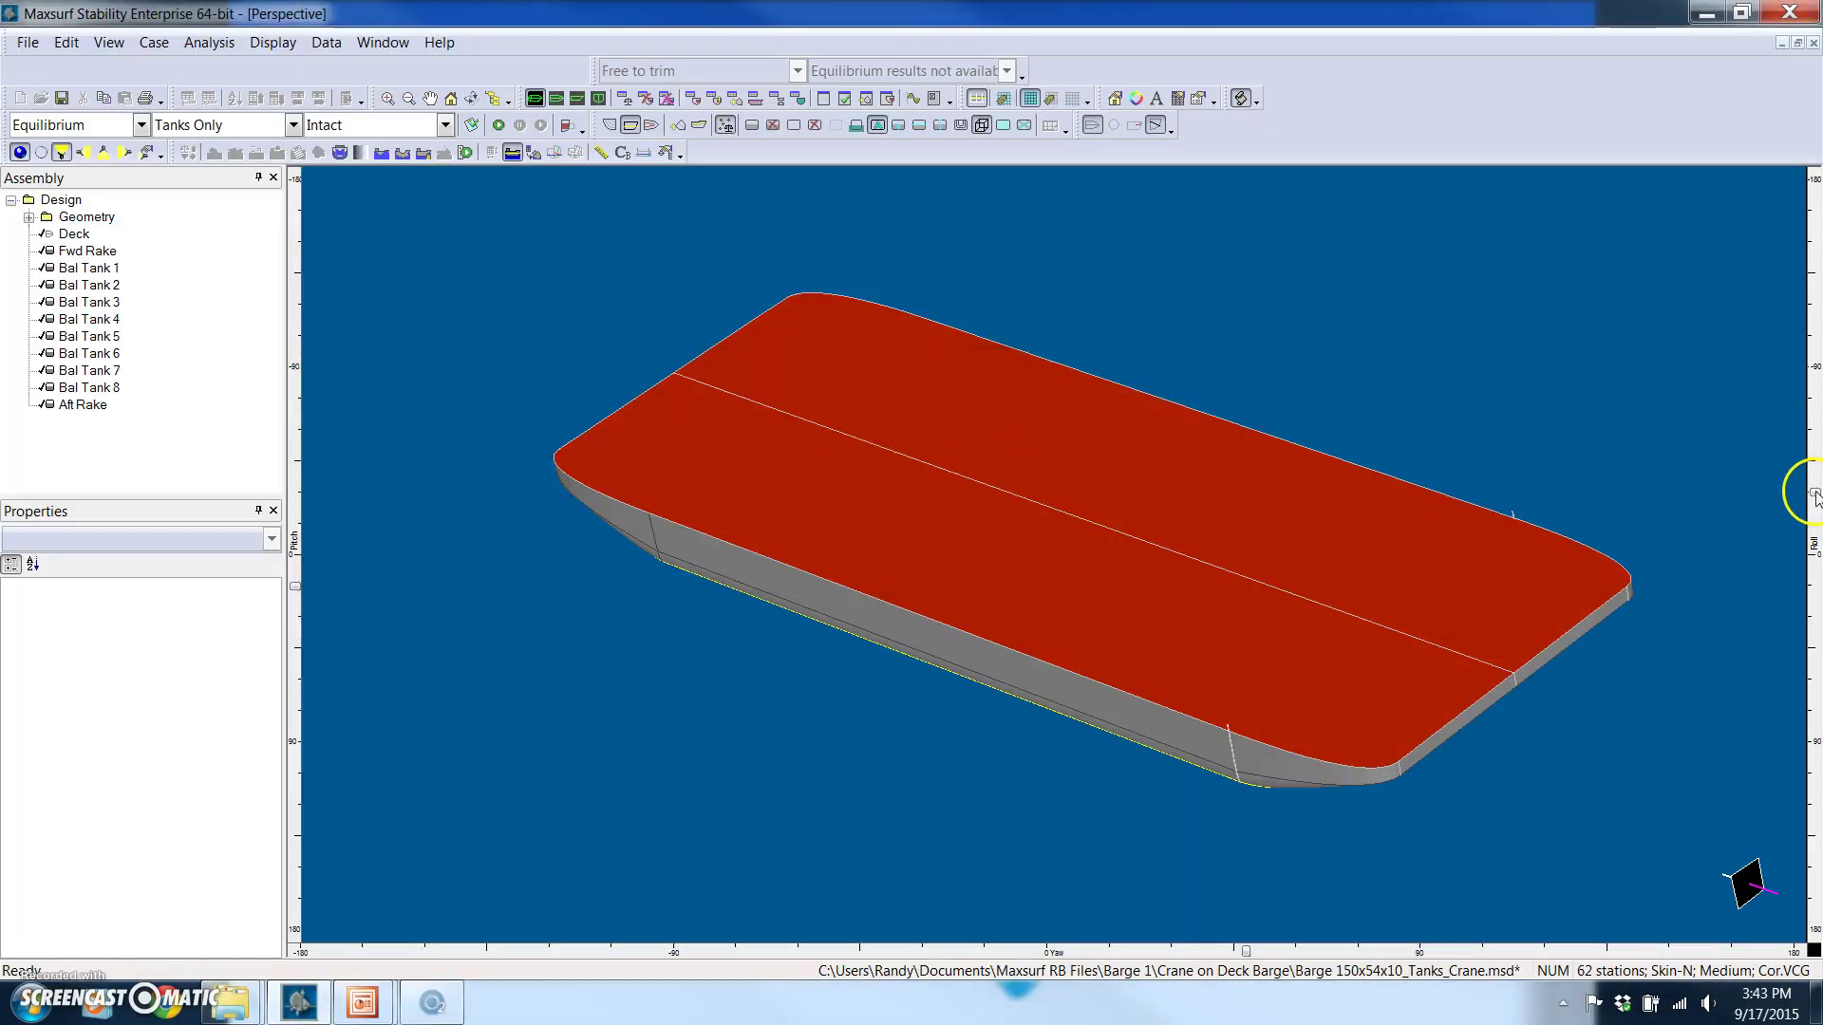
Roll the barge perspective view slightly while hiding and then re-showing the waterplane
mouse_move(1813, 494)
left_mouse_down()
mouse_move(1794, 529)
mouse_move(1809, 489)
left_mouse_up()
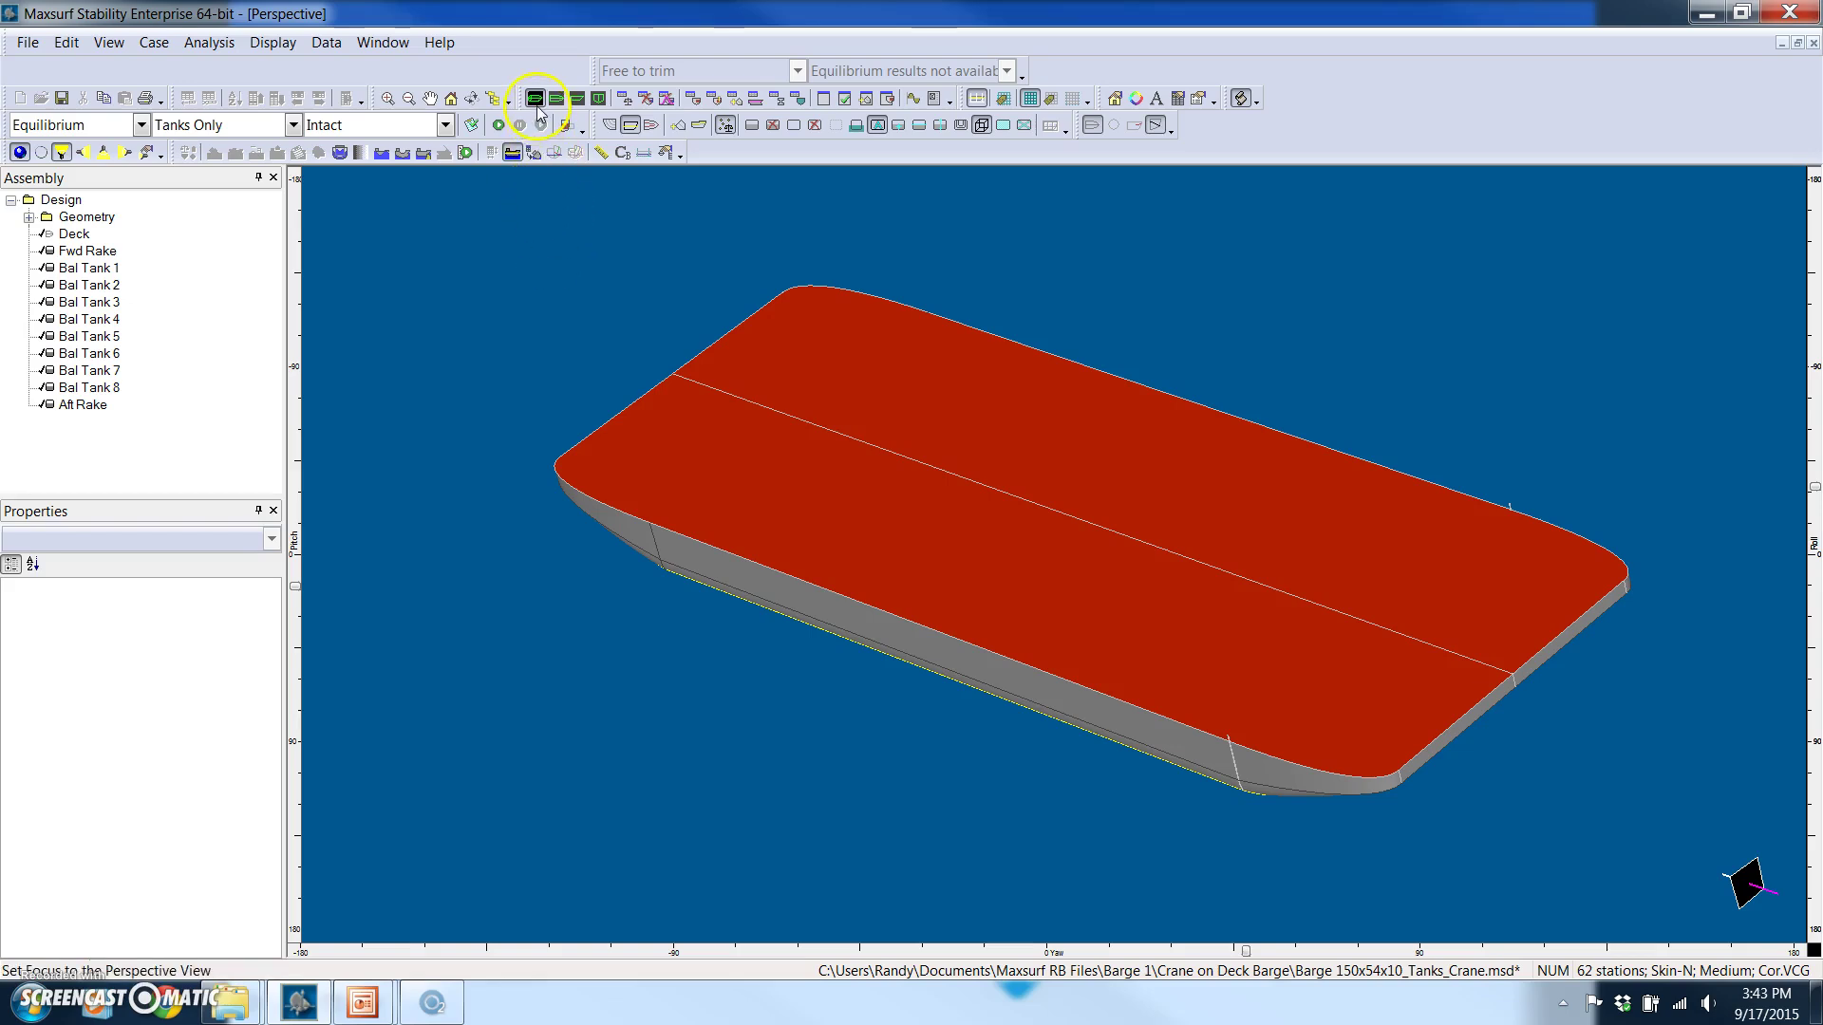
left_click(613, 126)
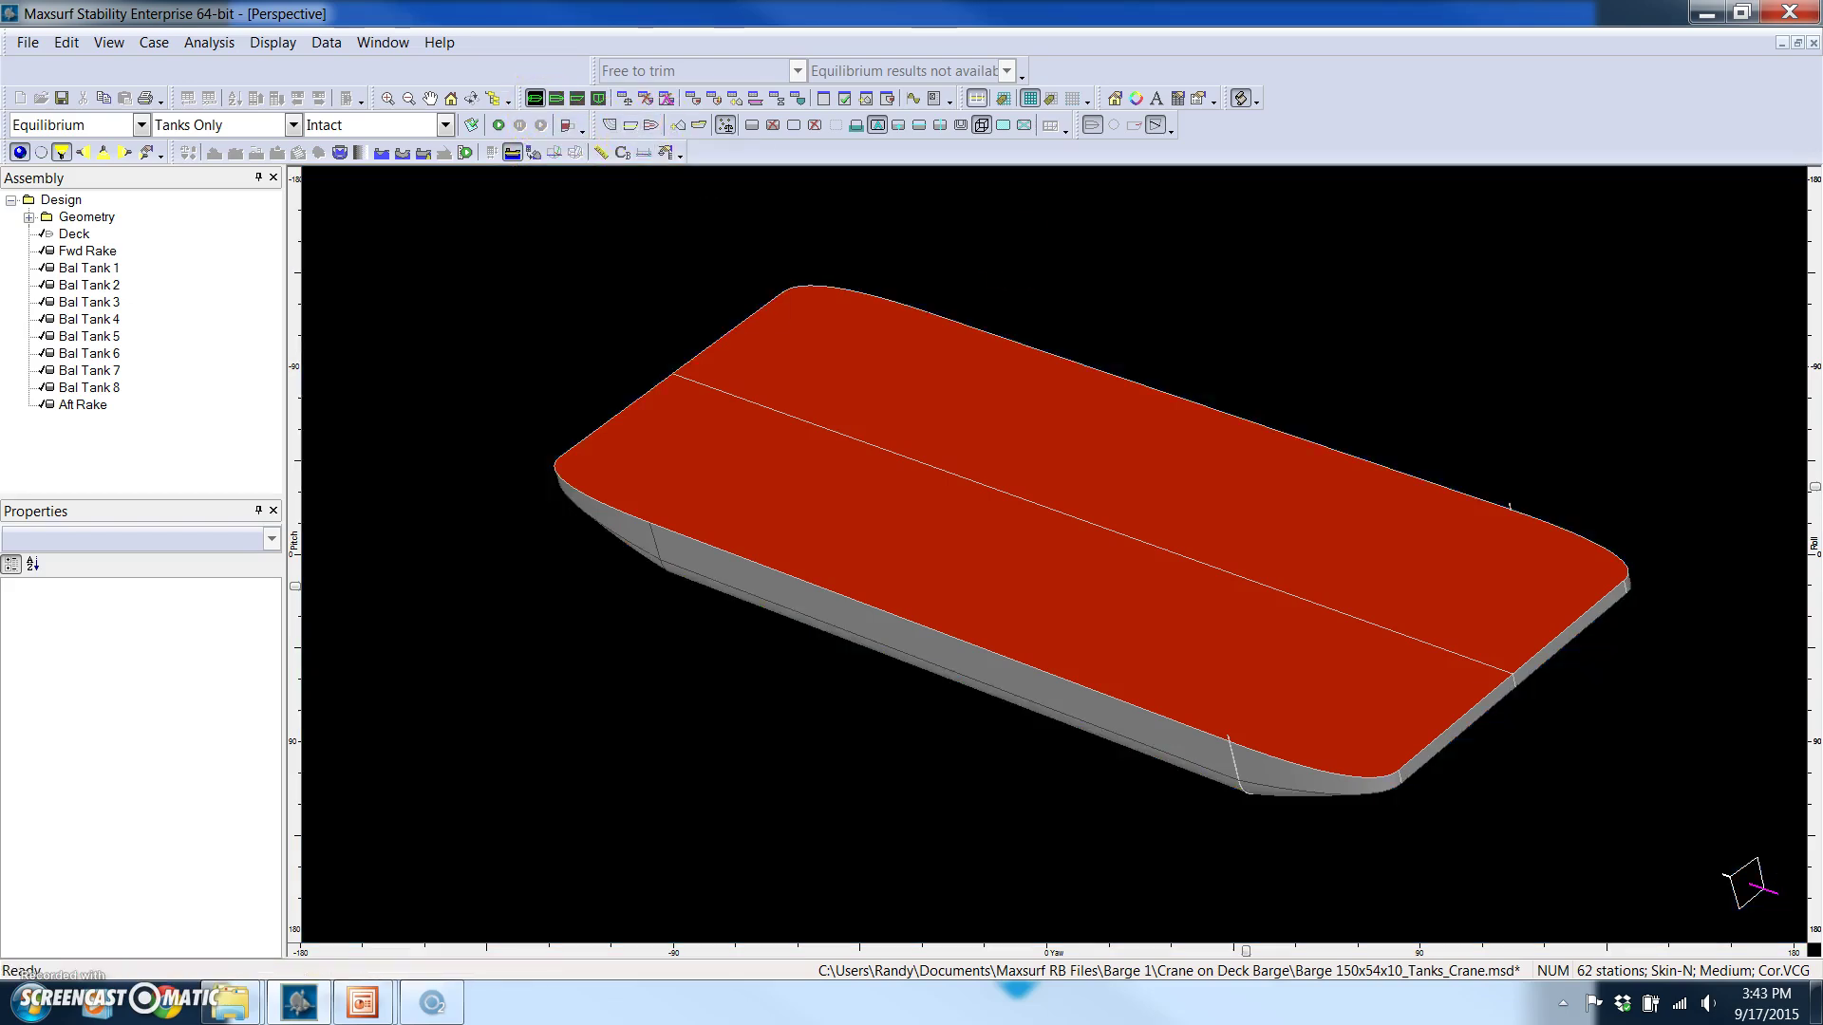
left_click_drag(1813, 487, 1757, 497)
left_click(1112, 493)
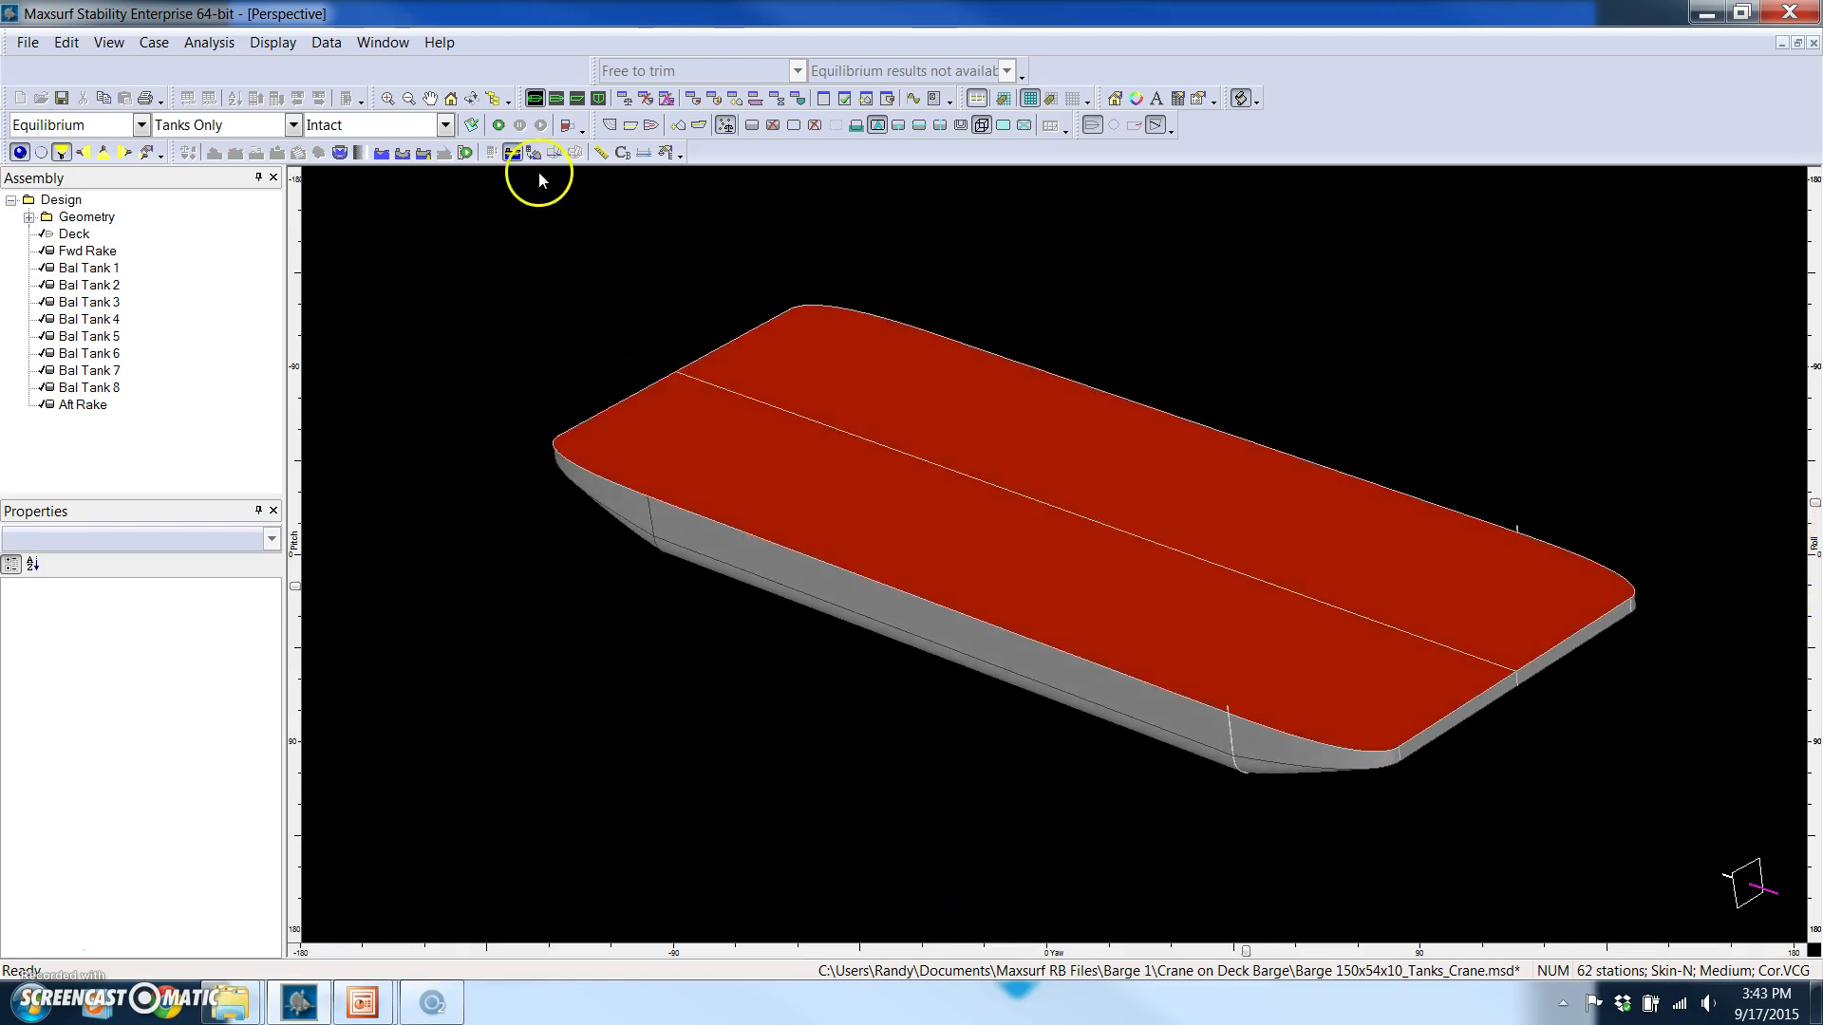
left_click(629, 124)
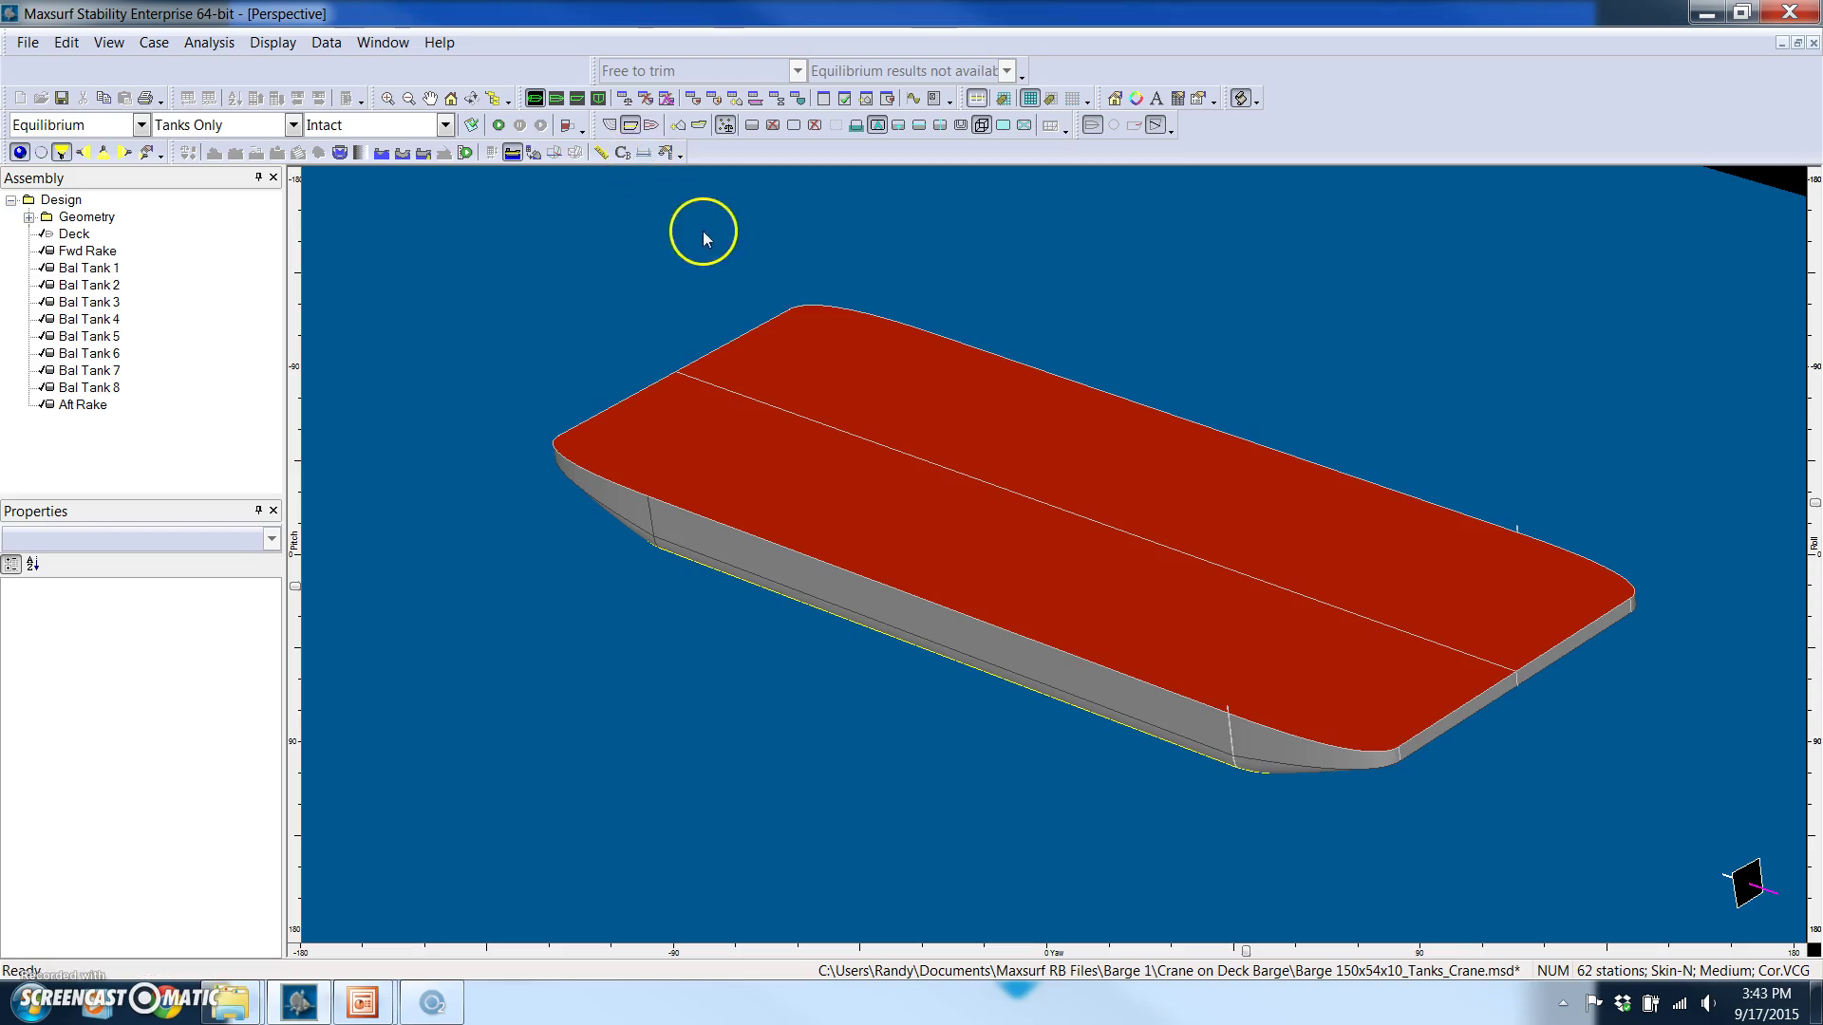
Cycle through Profile and Body Plan views, toggle section lines, and return to Perspective
left_click(576, 98)
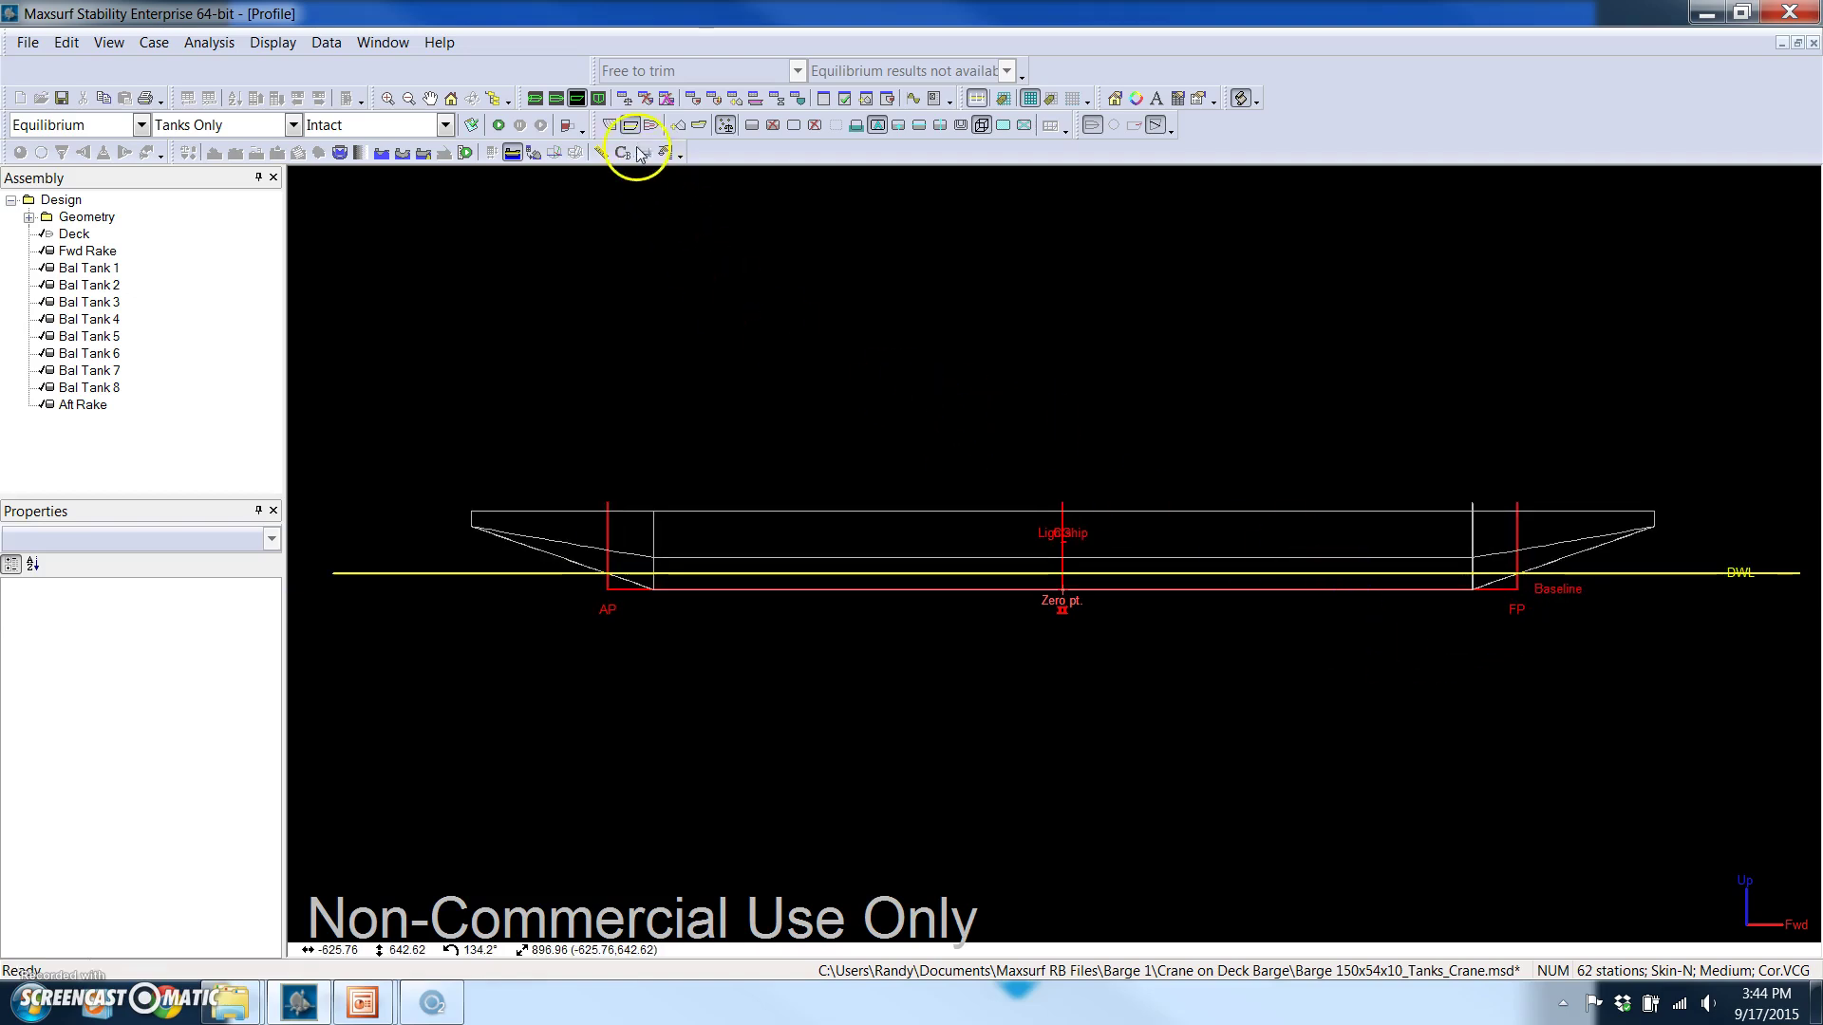
left_click(599, 99)
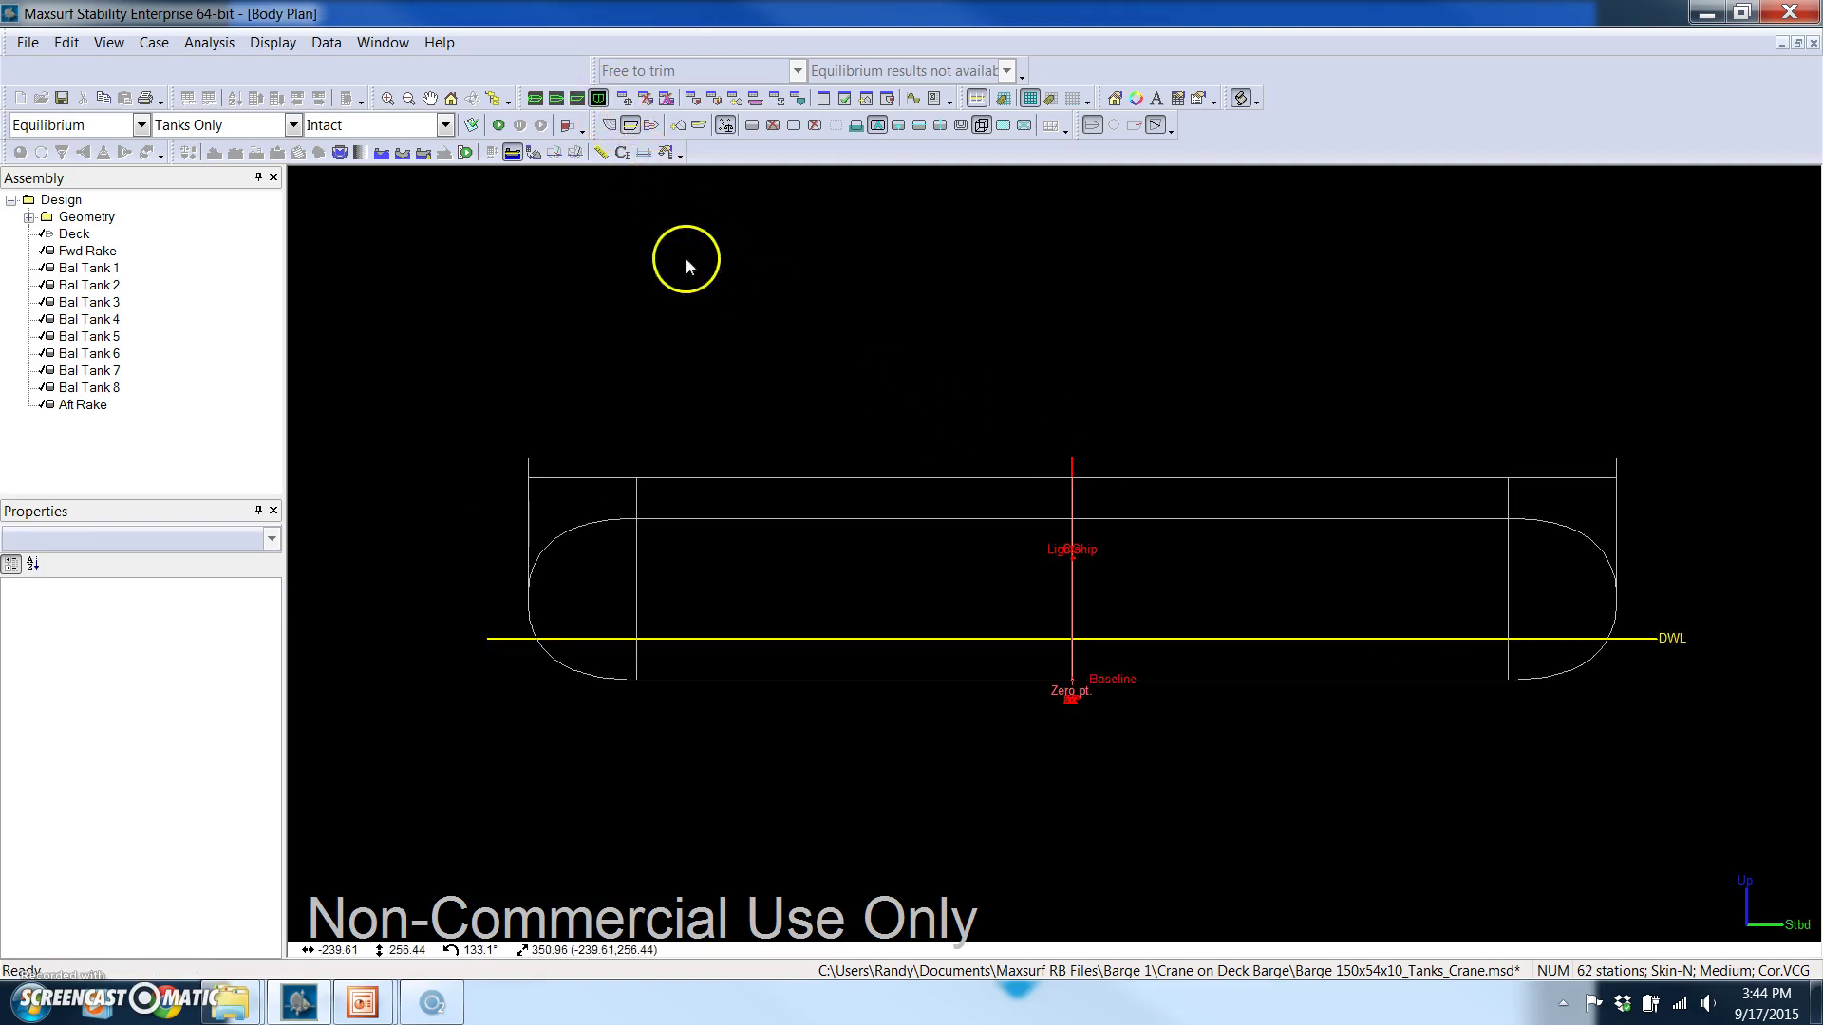
left_click(609, 126)
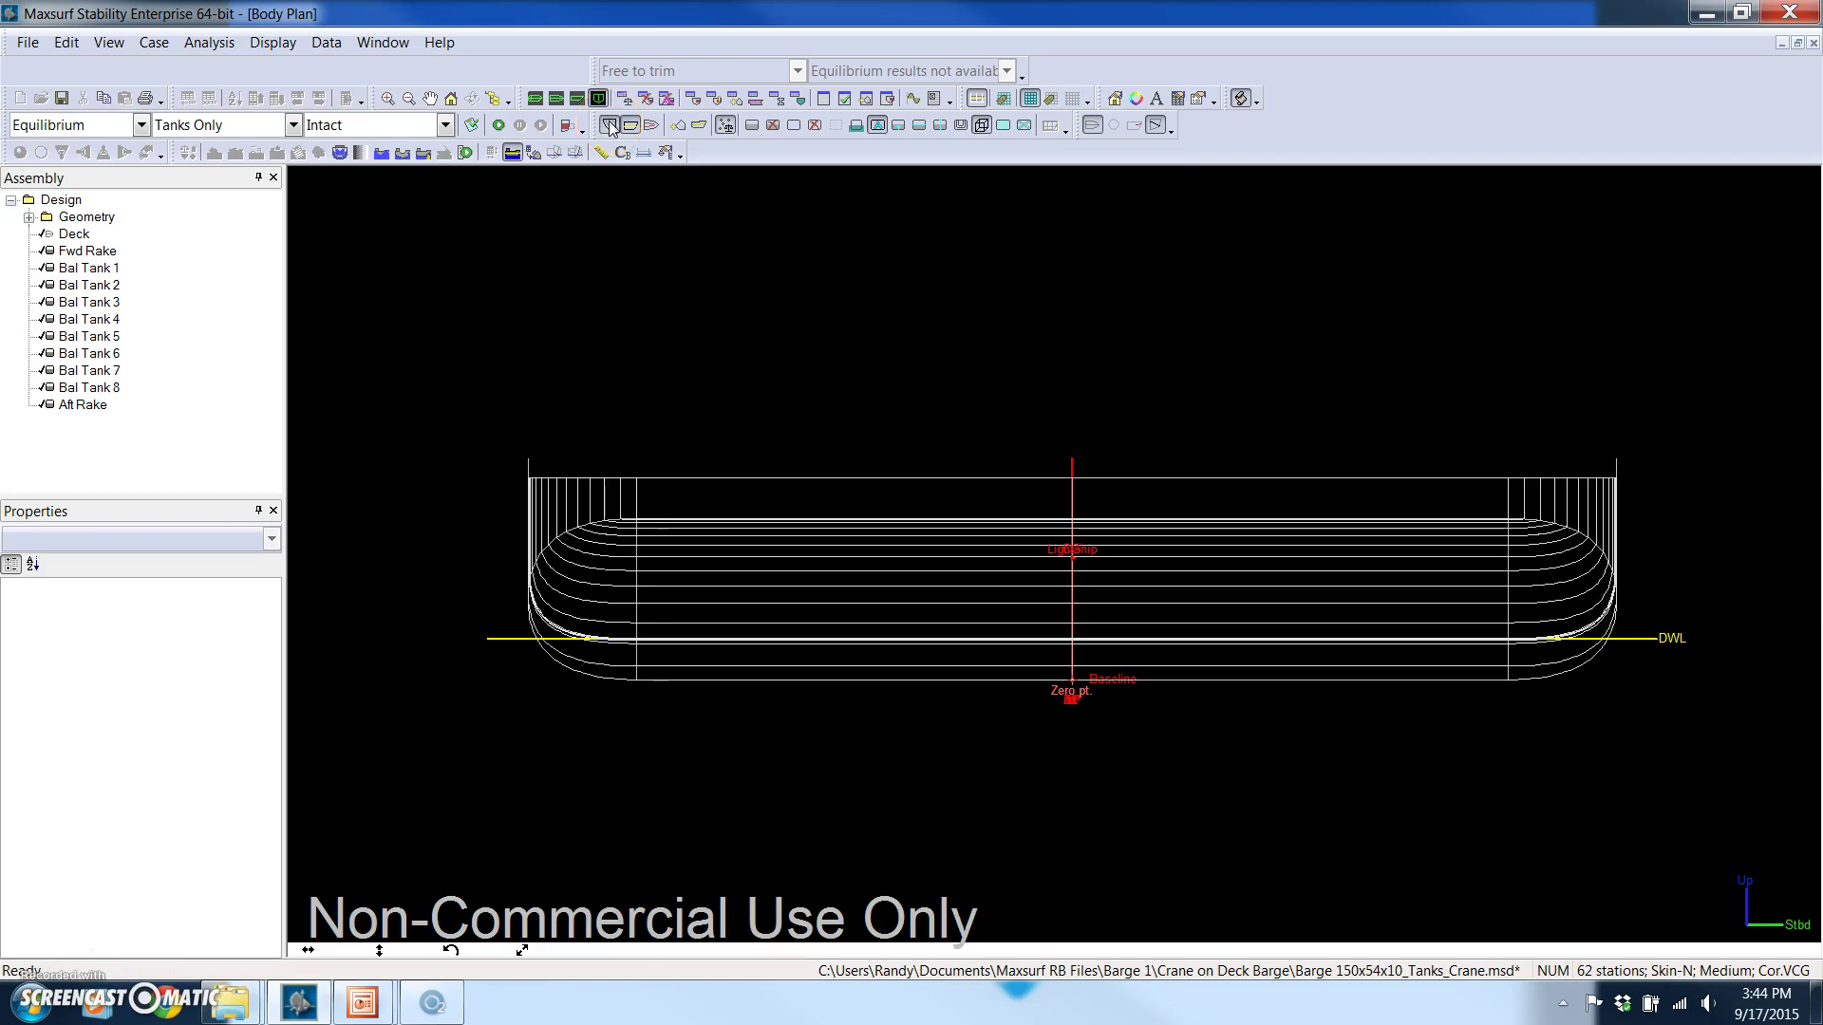
left_click(610, 126)
left_click(536, 99)
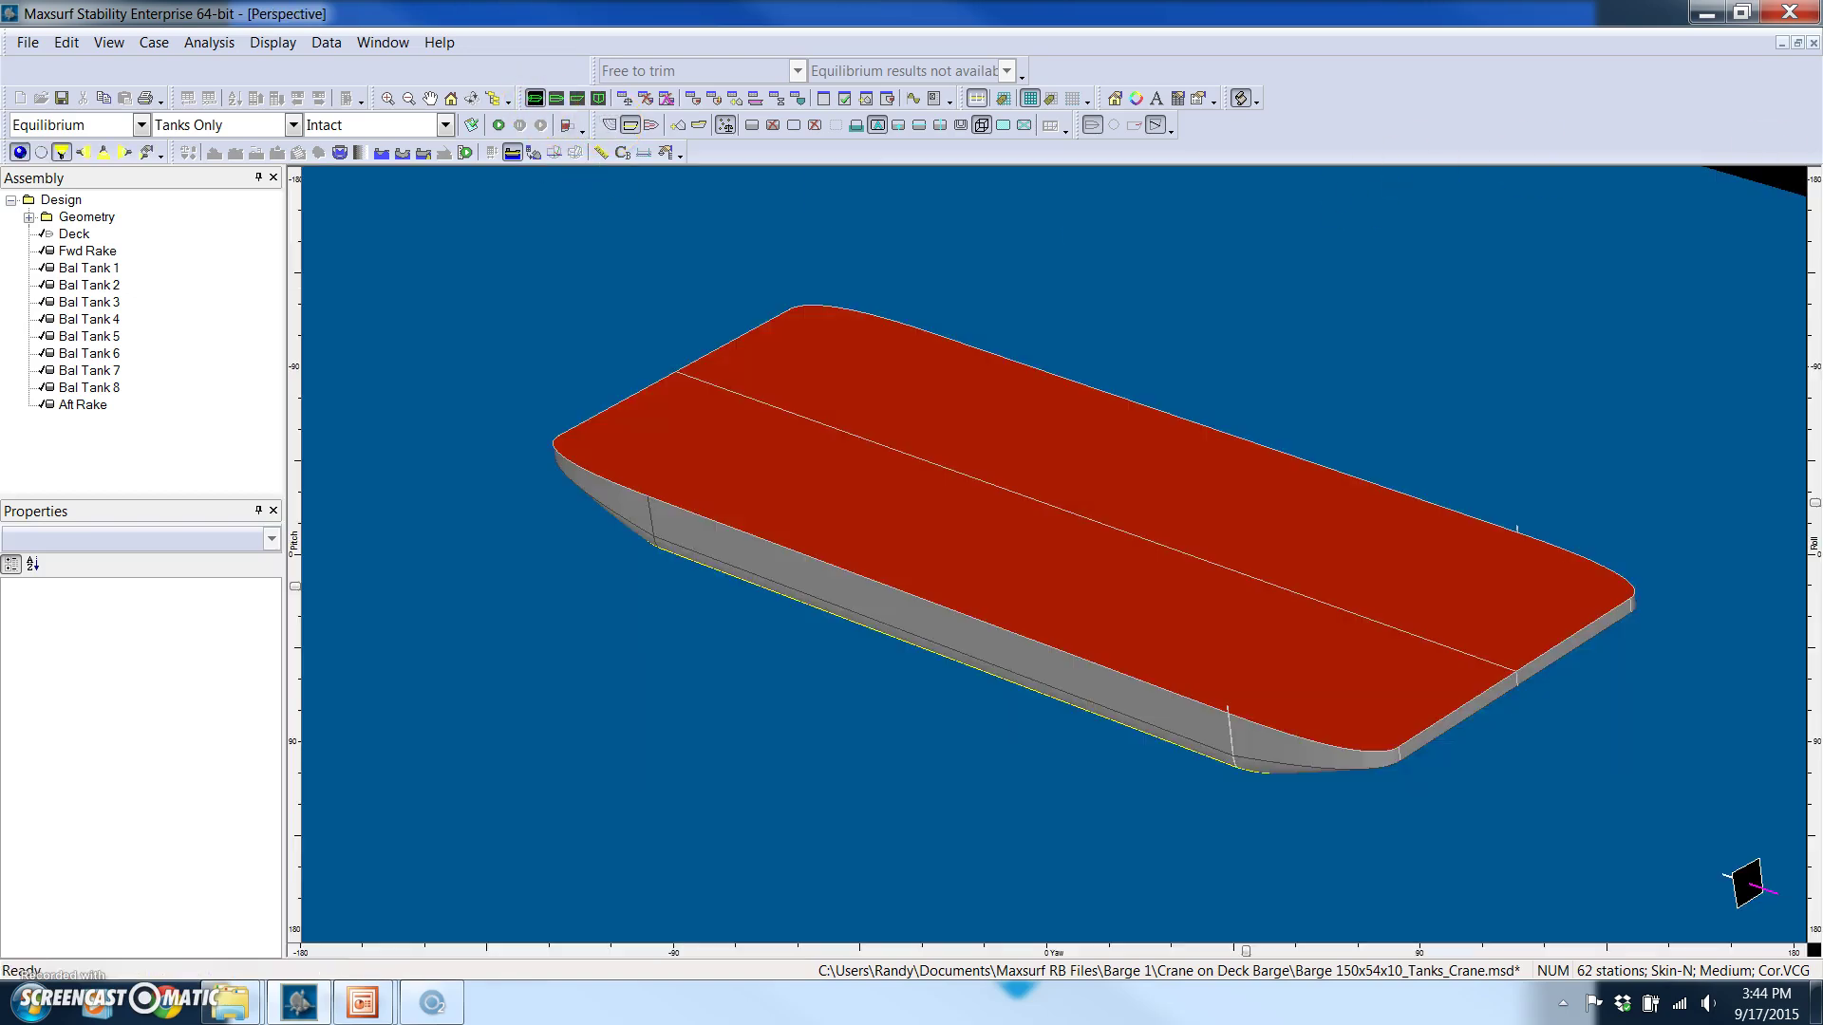
Tile the perspective, Tanks Only and results windows and reactivate the perspective view
left_click(1798, 43)
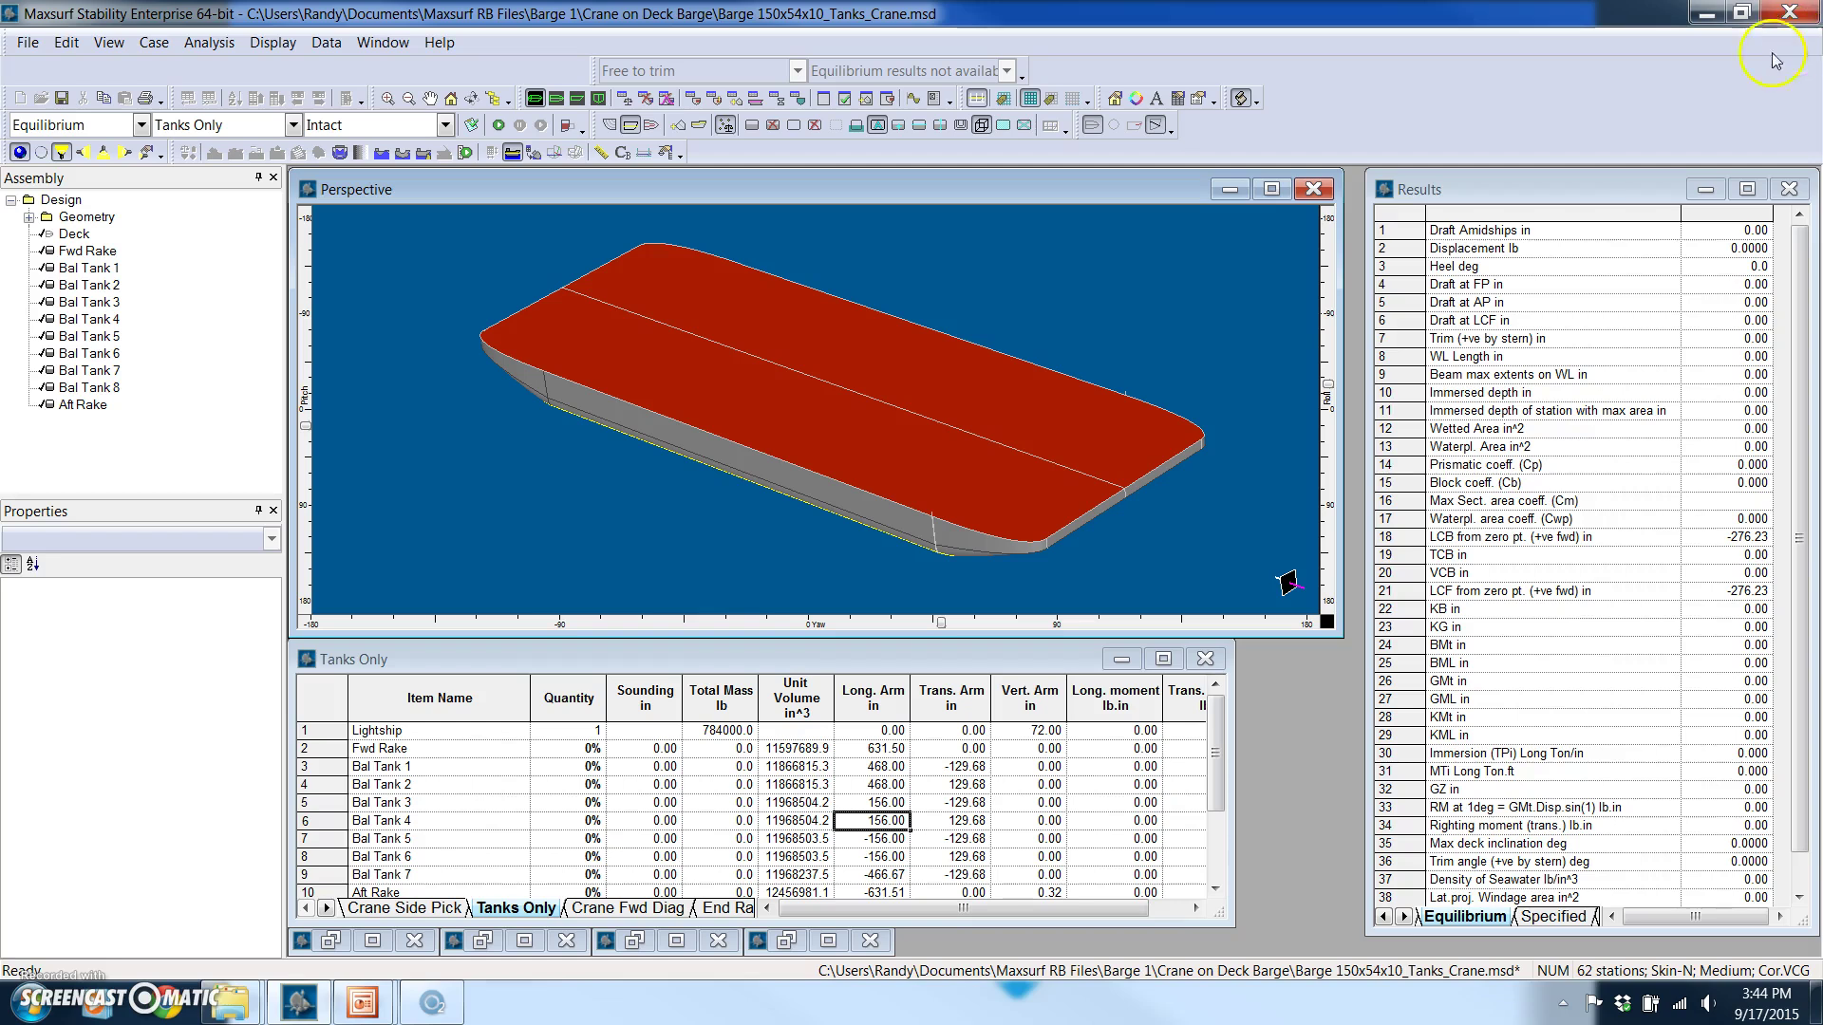
left_click(479, 657)
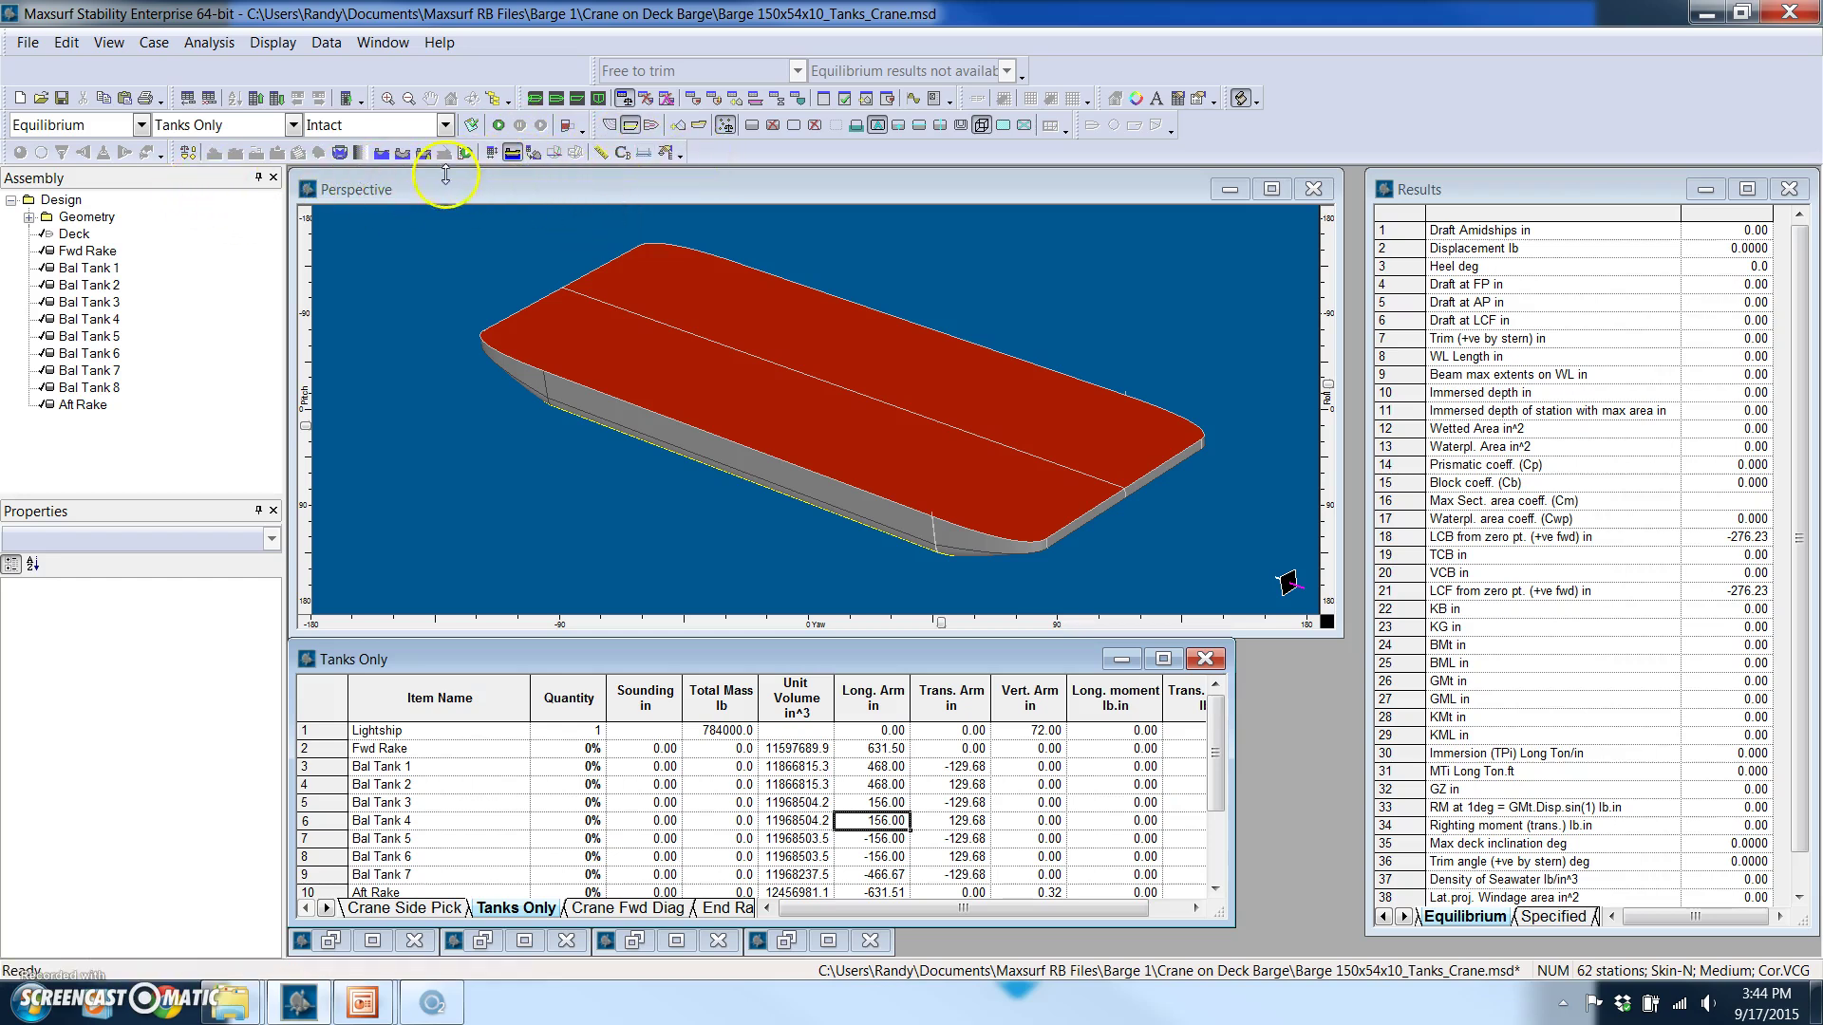
left_click(466, 221)
Show the barge as wireframe with colour-shaded, fill-labelled intact tanks, checking the plan view
left_click(20, 152)
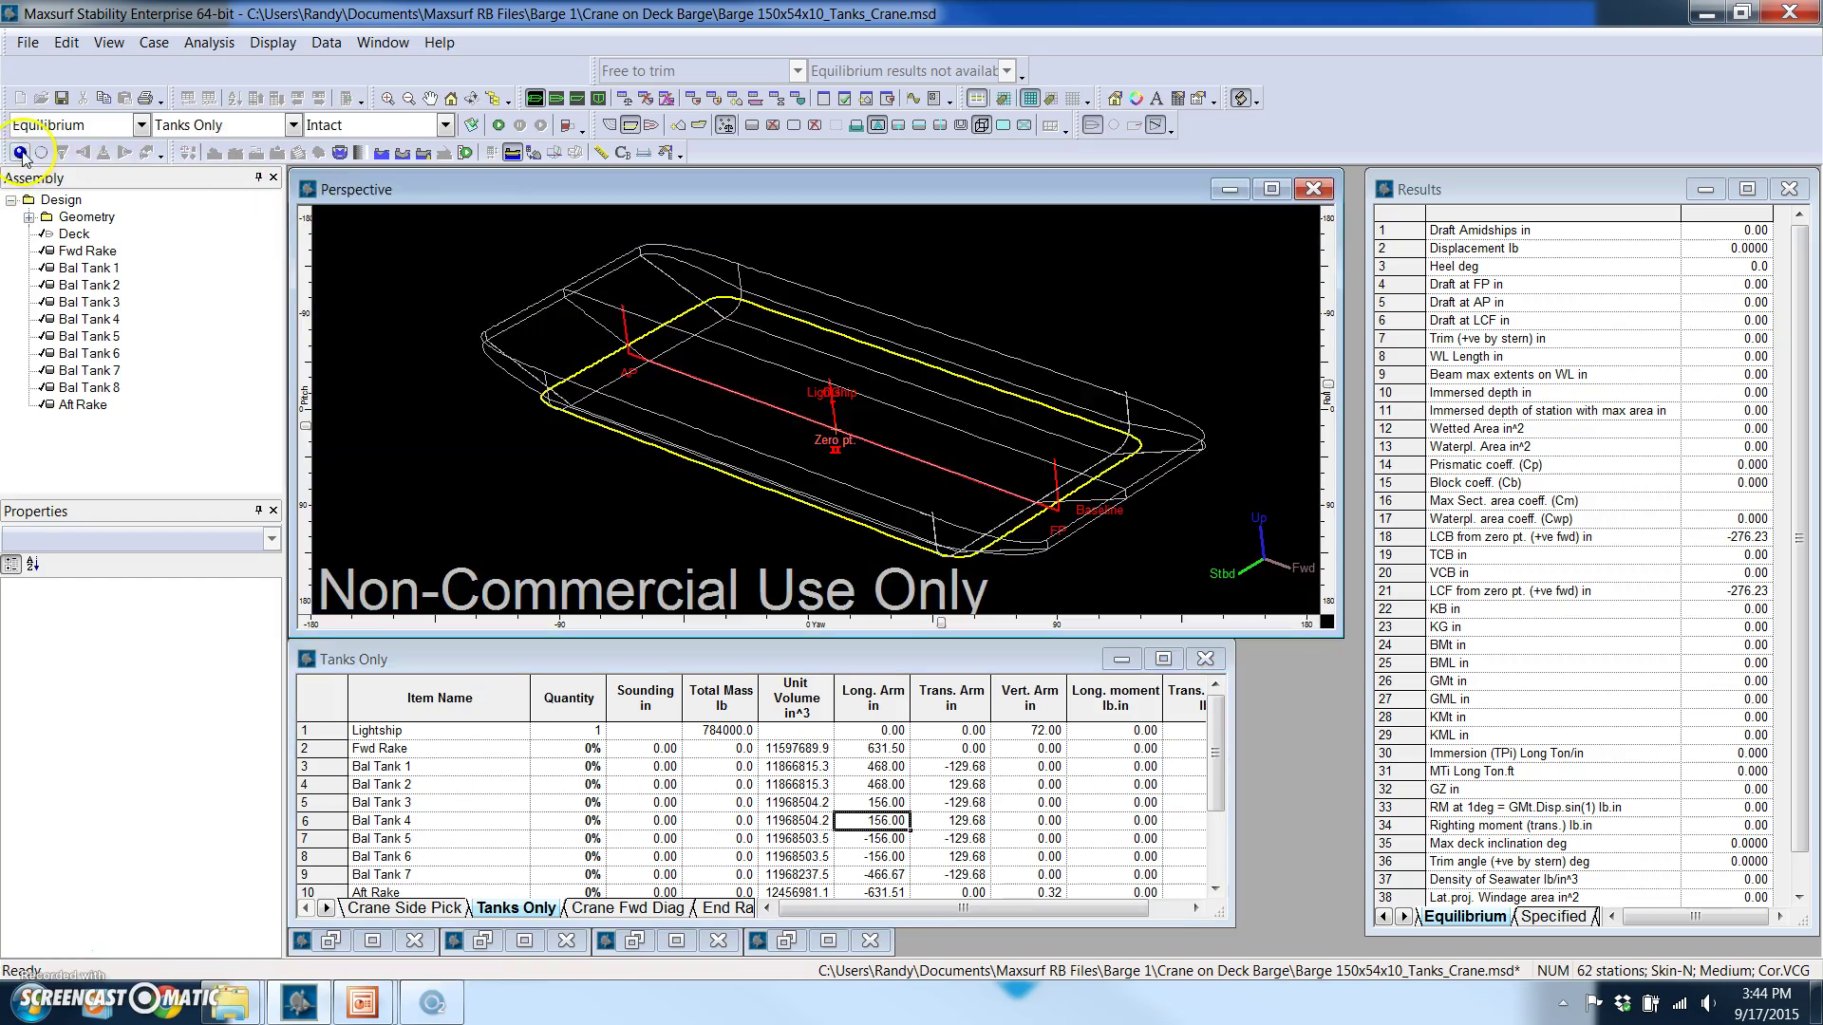
left_click(751, 125)
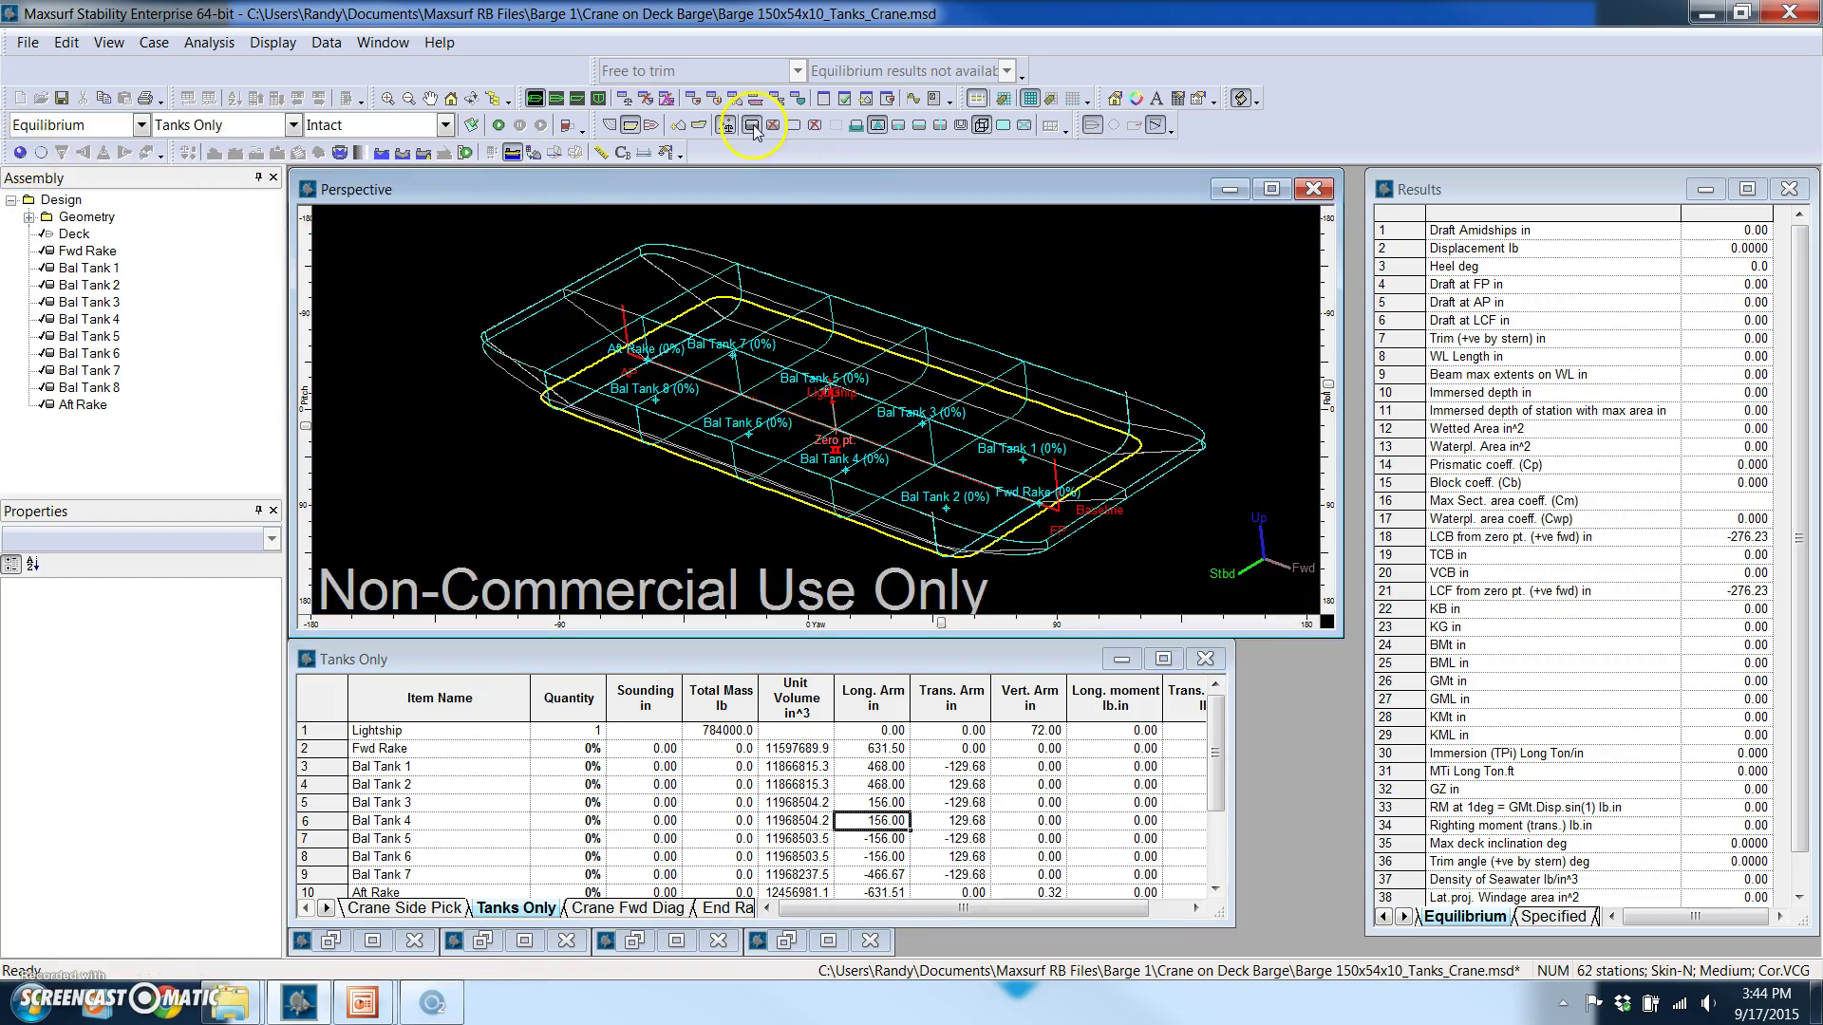
left_click(1003, 127)
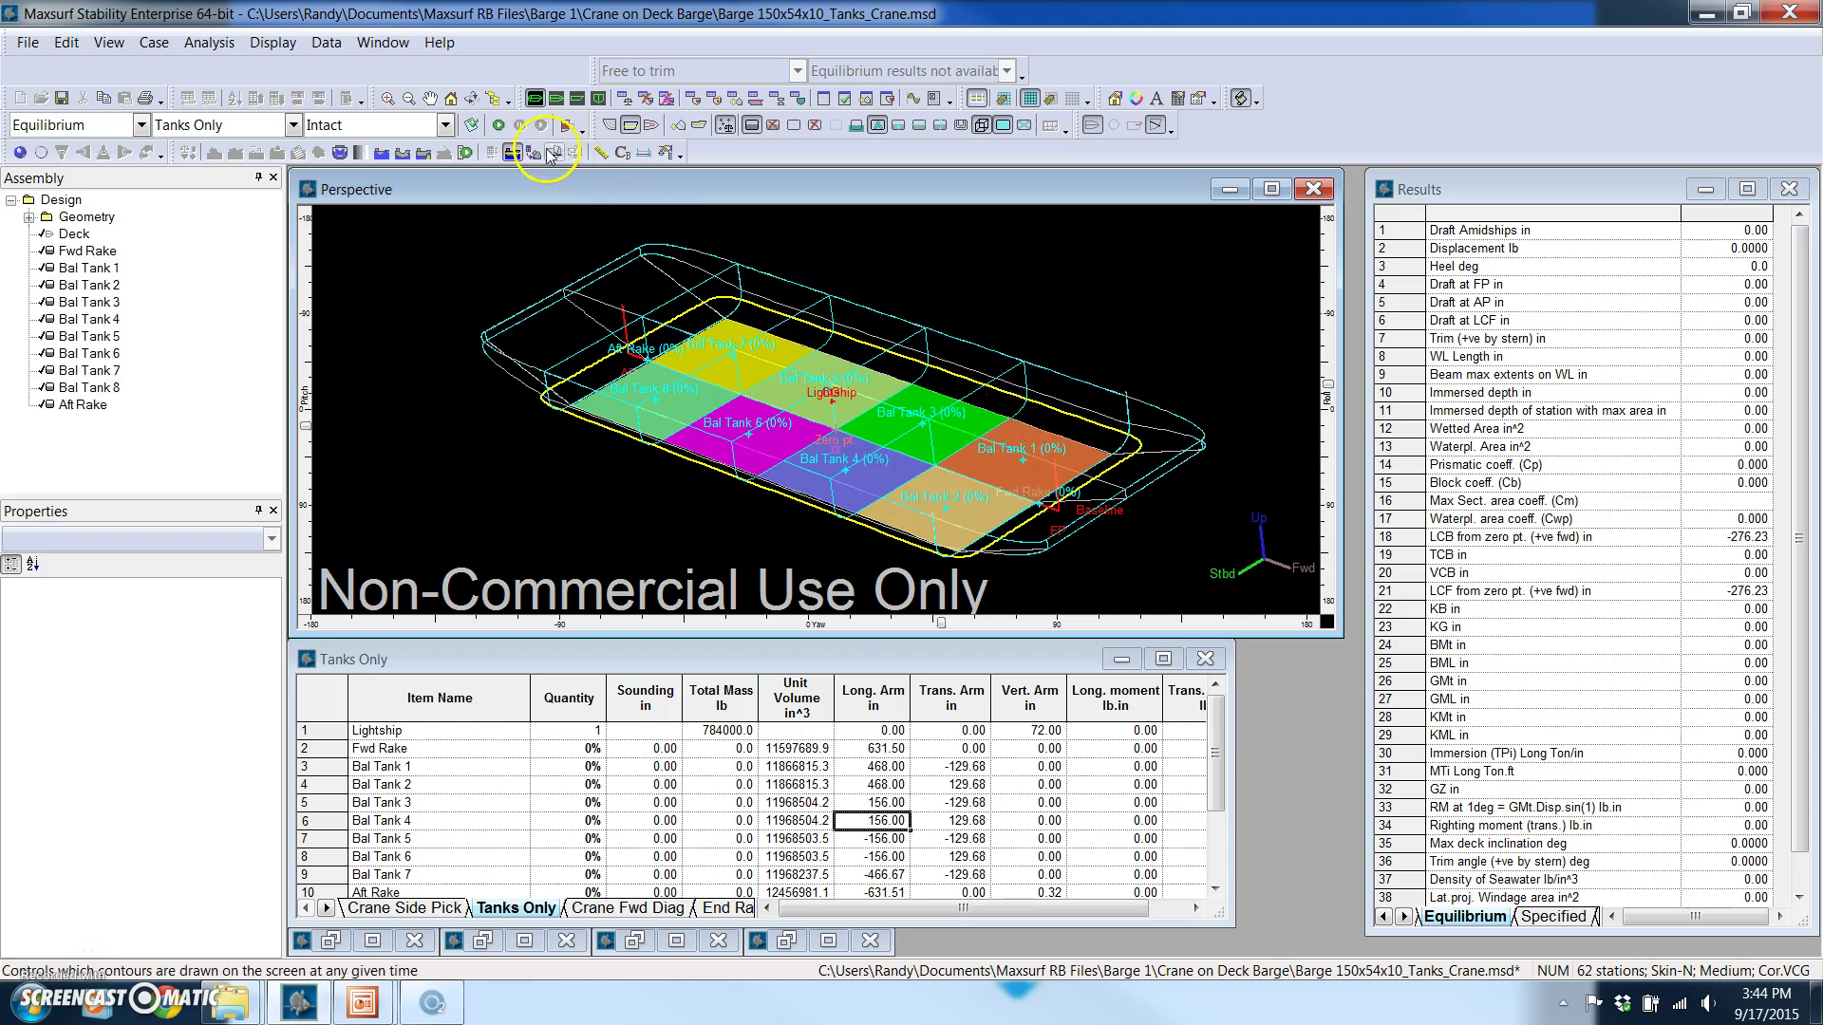
left_click(559, 99)
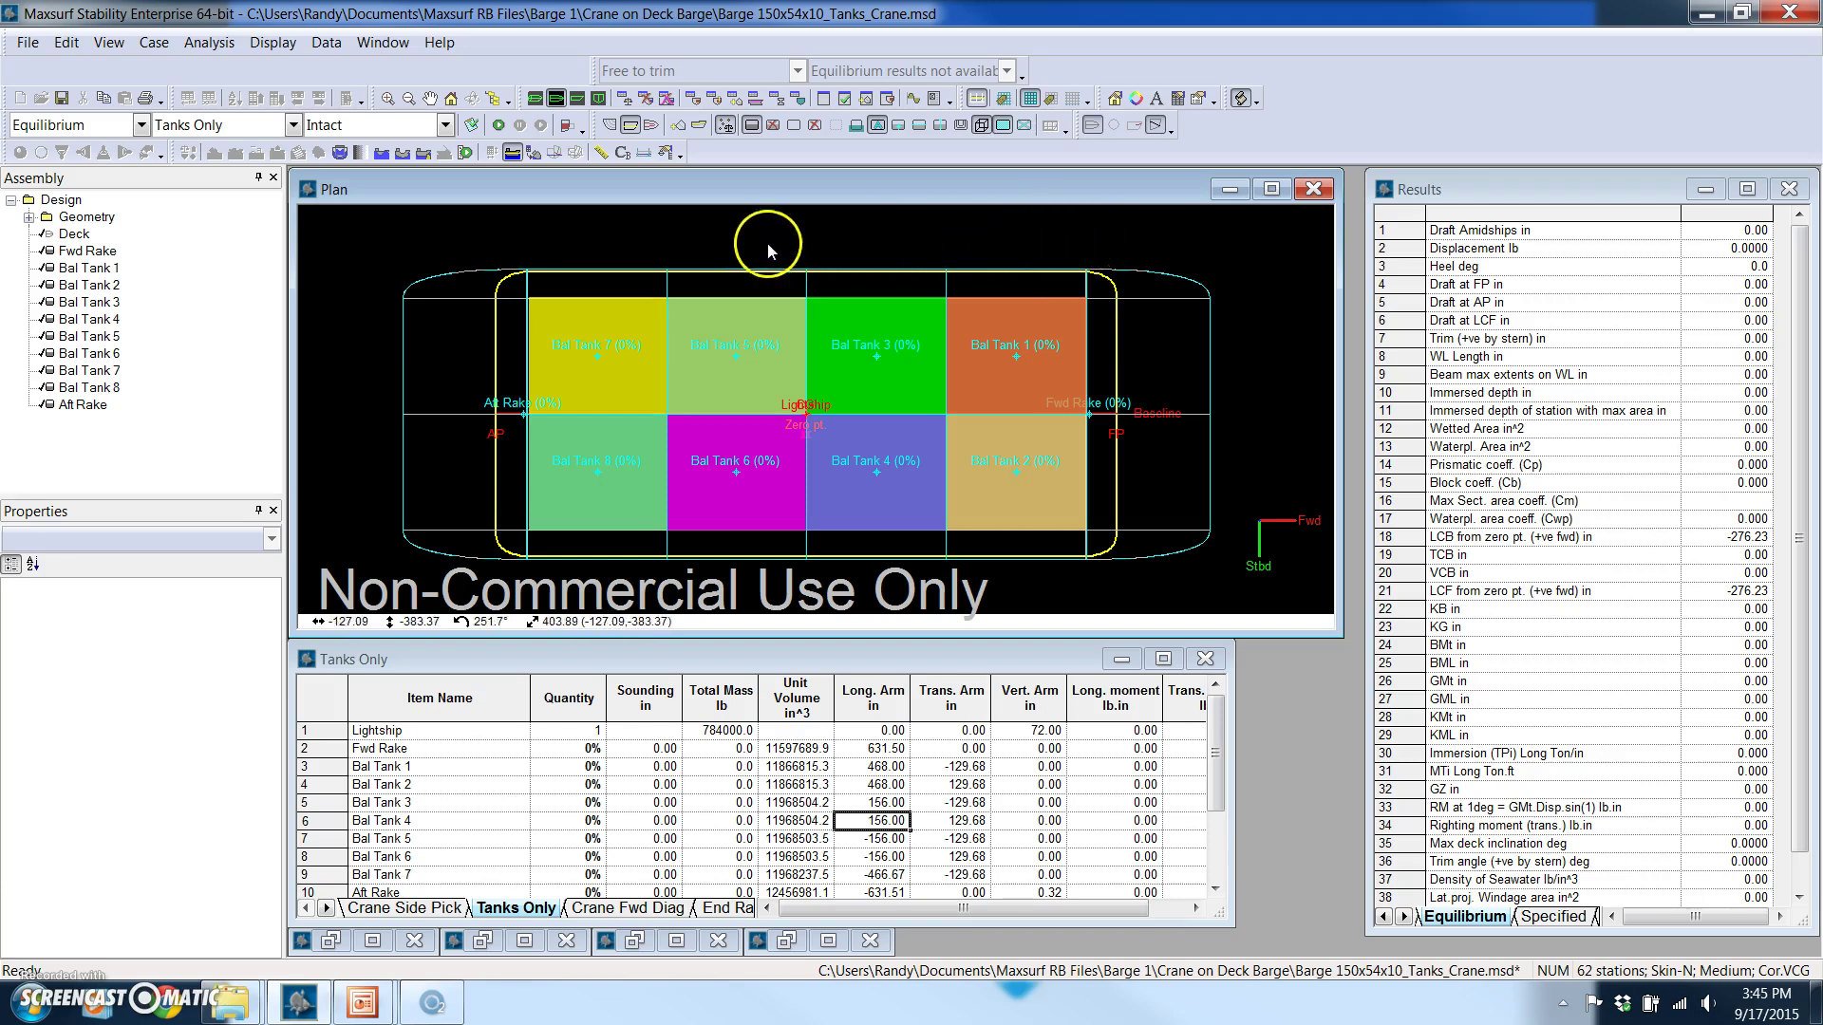
left_click(536, 99)
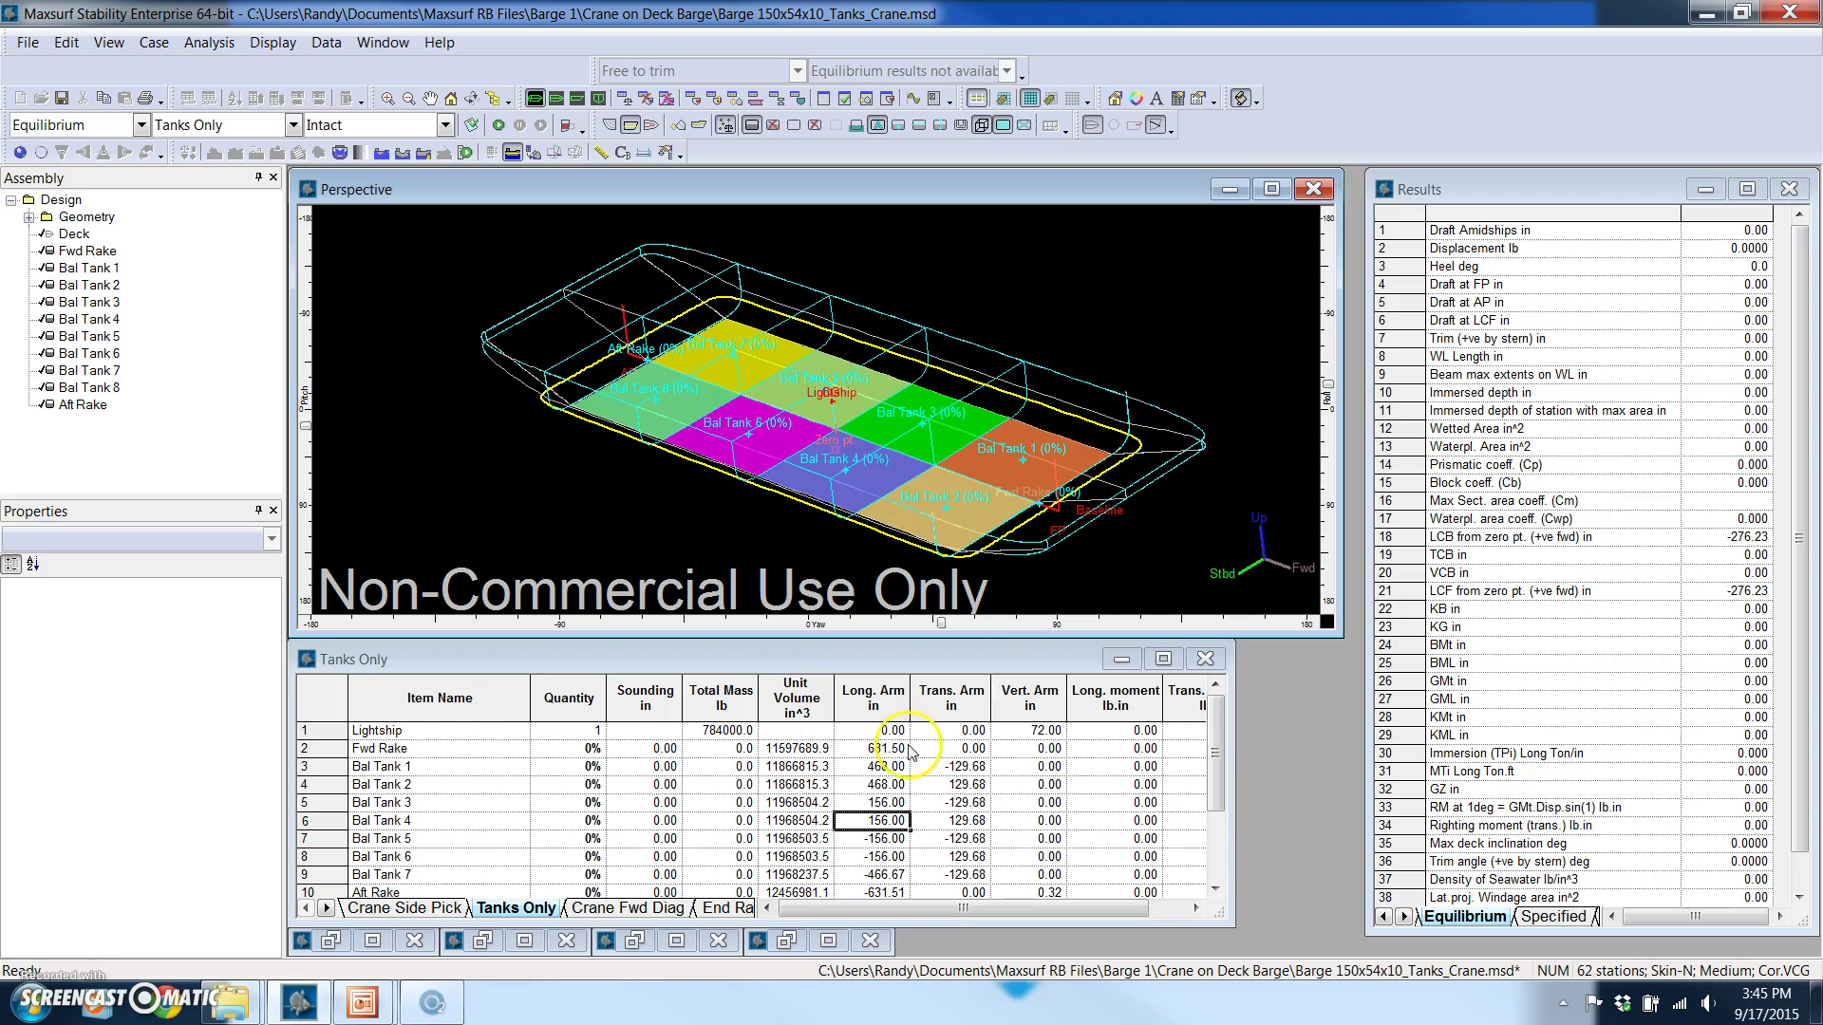
Enlarge the room definition table and delete the Bal Tank 8 room
left_click(634, 943)
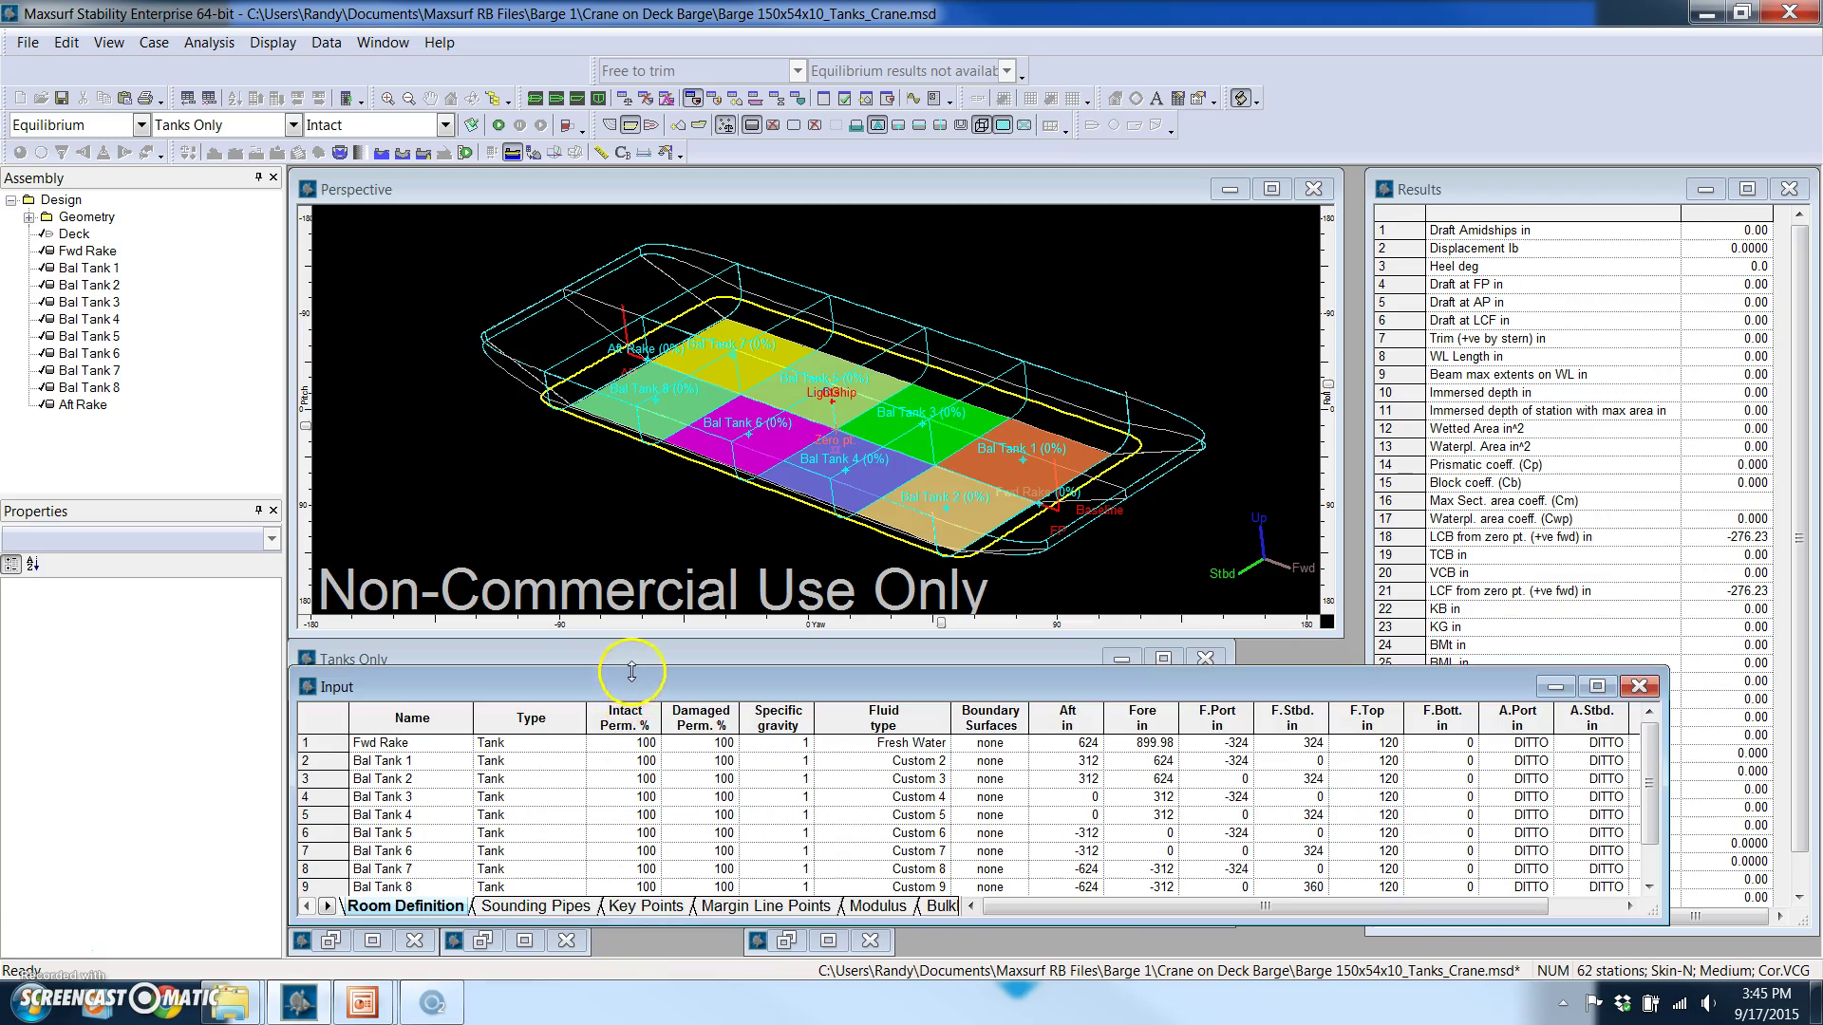
left_click_drag(631, 671, 513, 549)
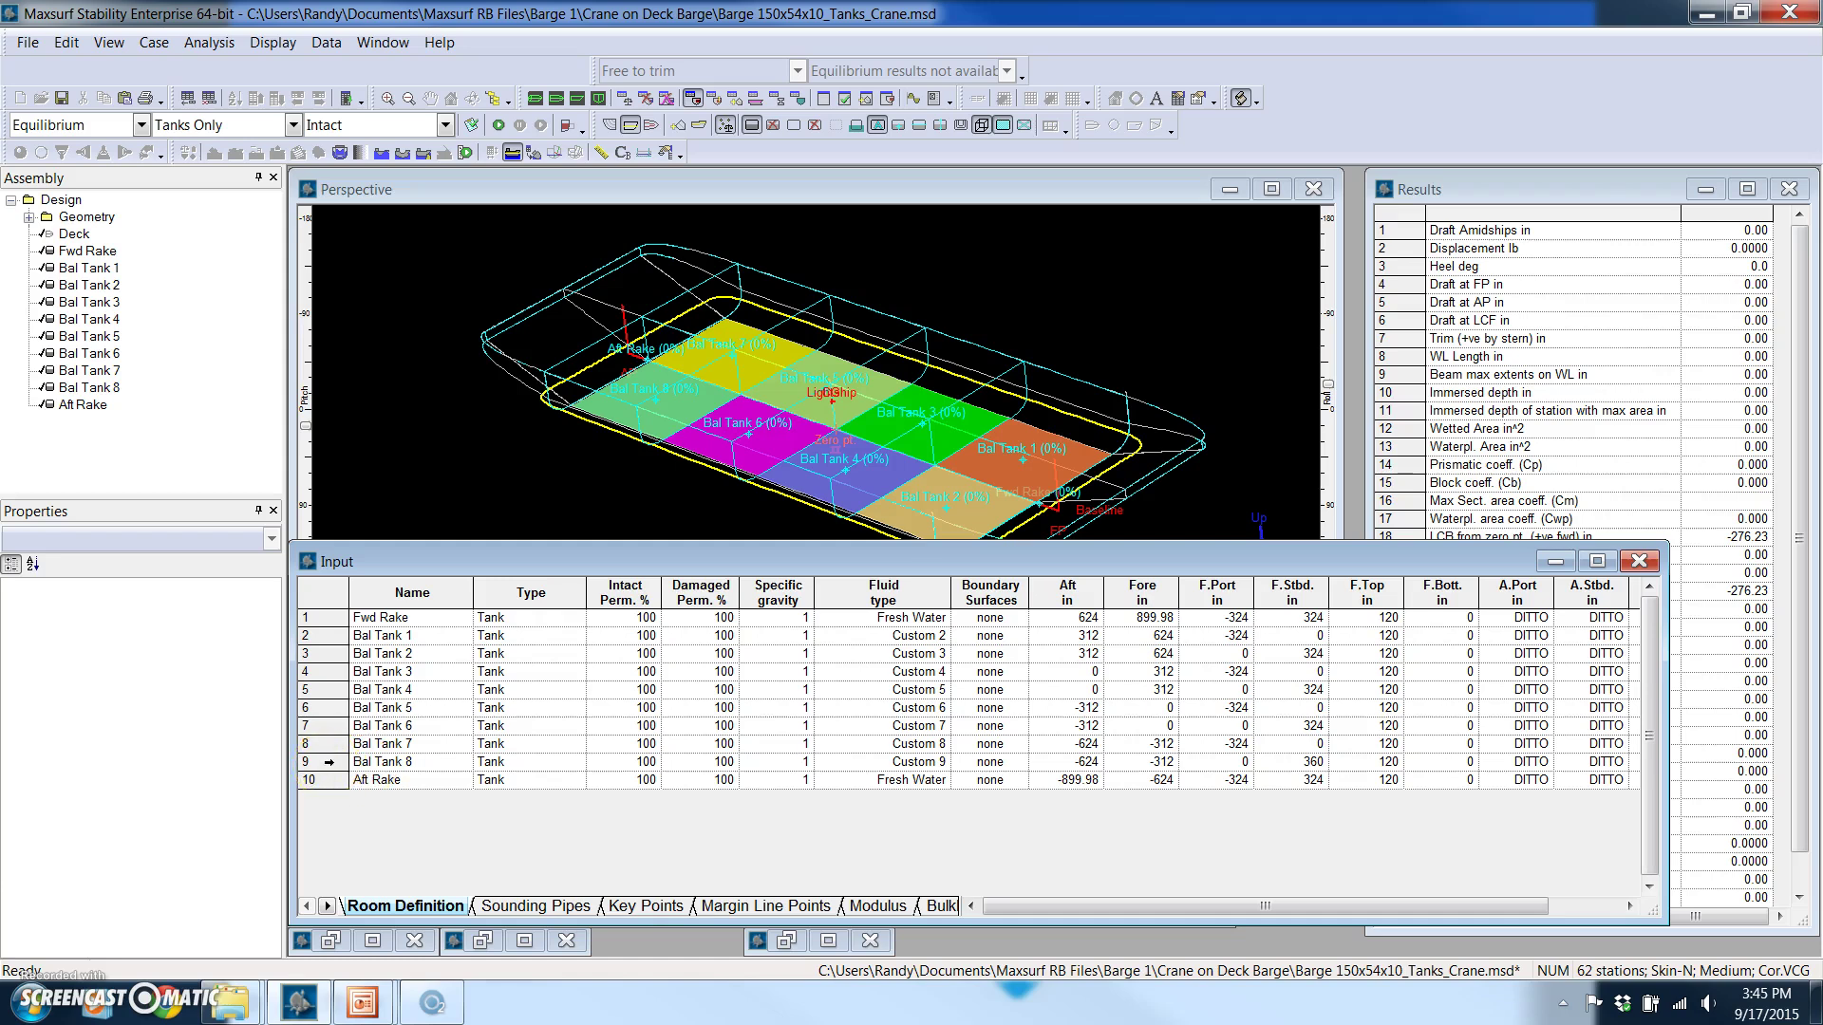
left_click(328, 761)
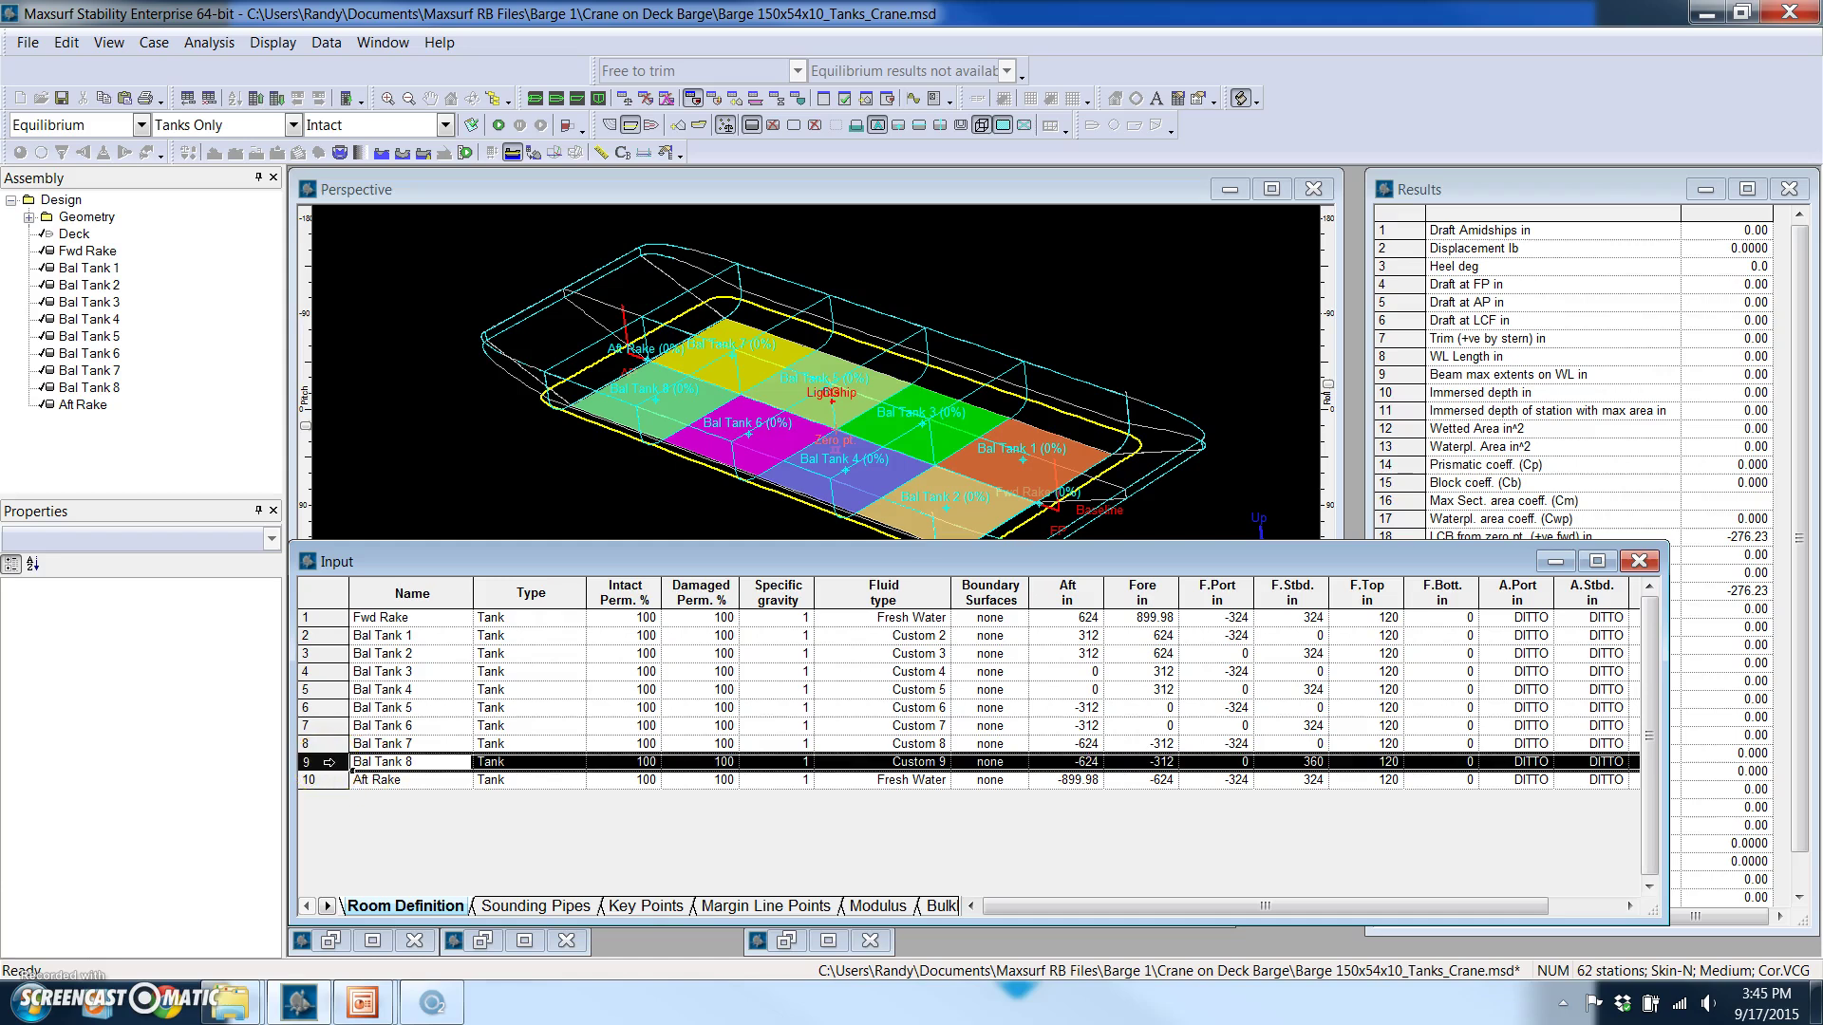
key("Delete")
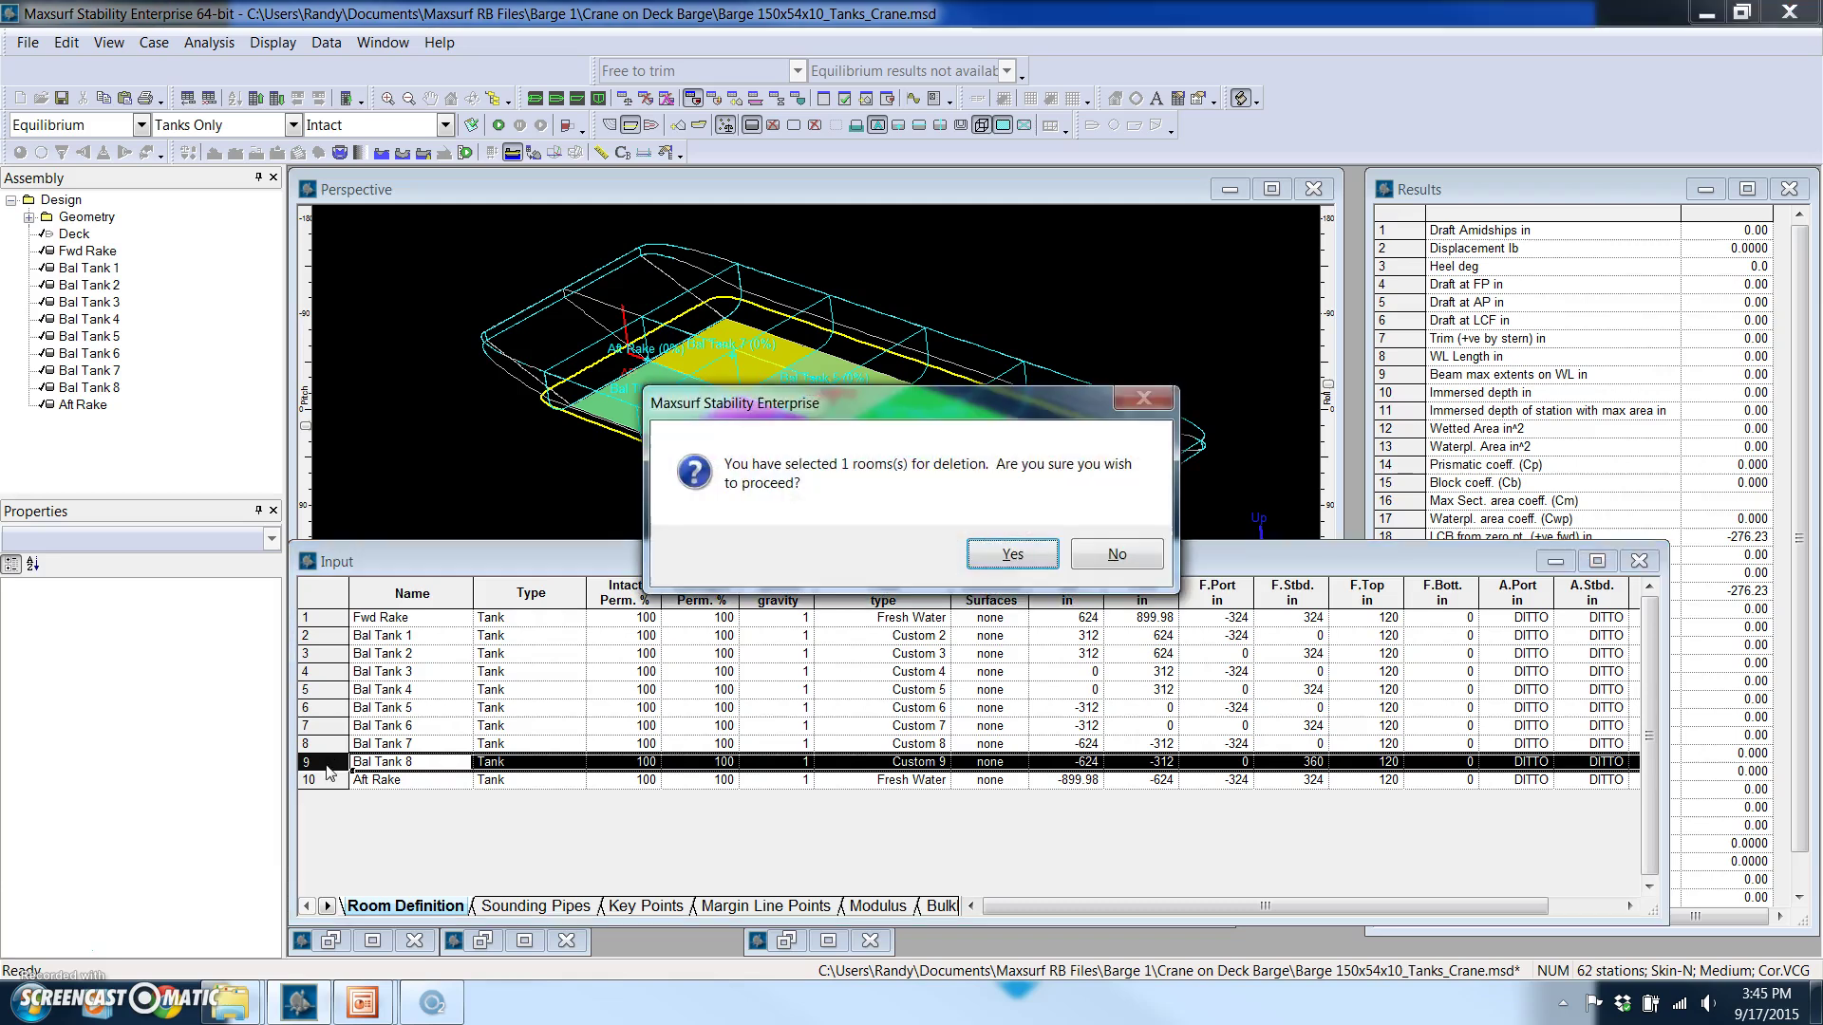
left_click(1007, 560)
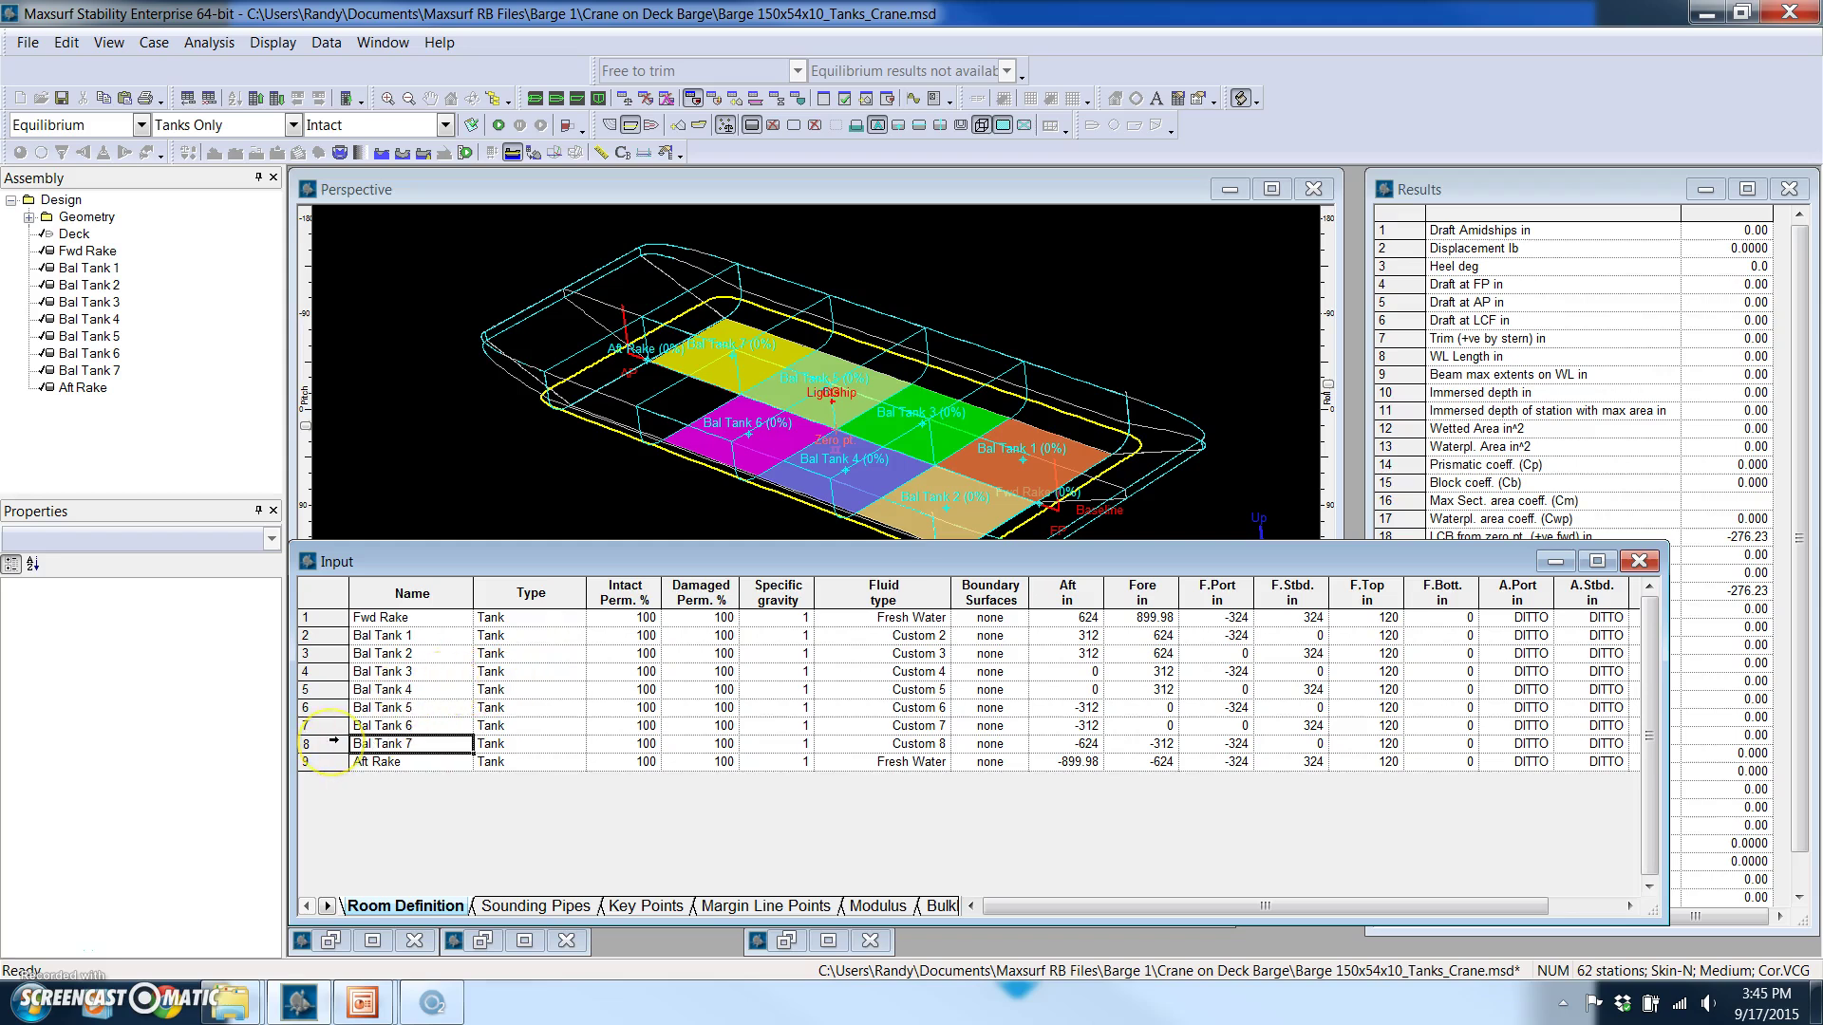
Insert a new room named Bal Tank 8 with room type Tank
key("ctrl+a")
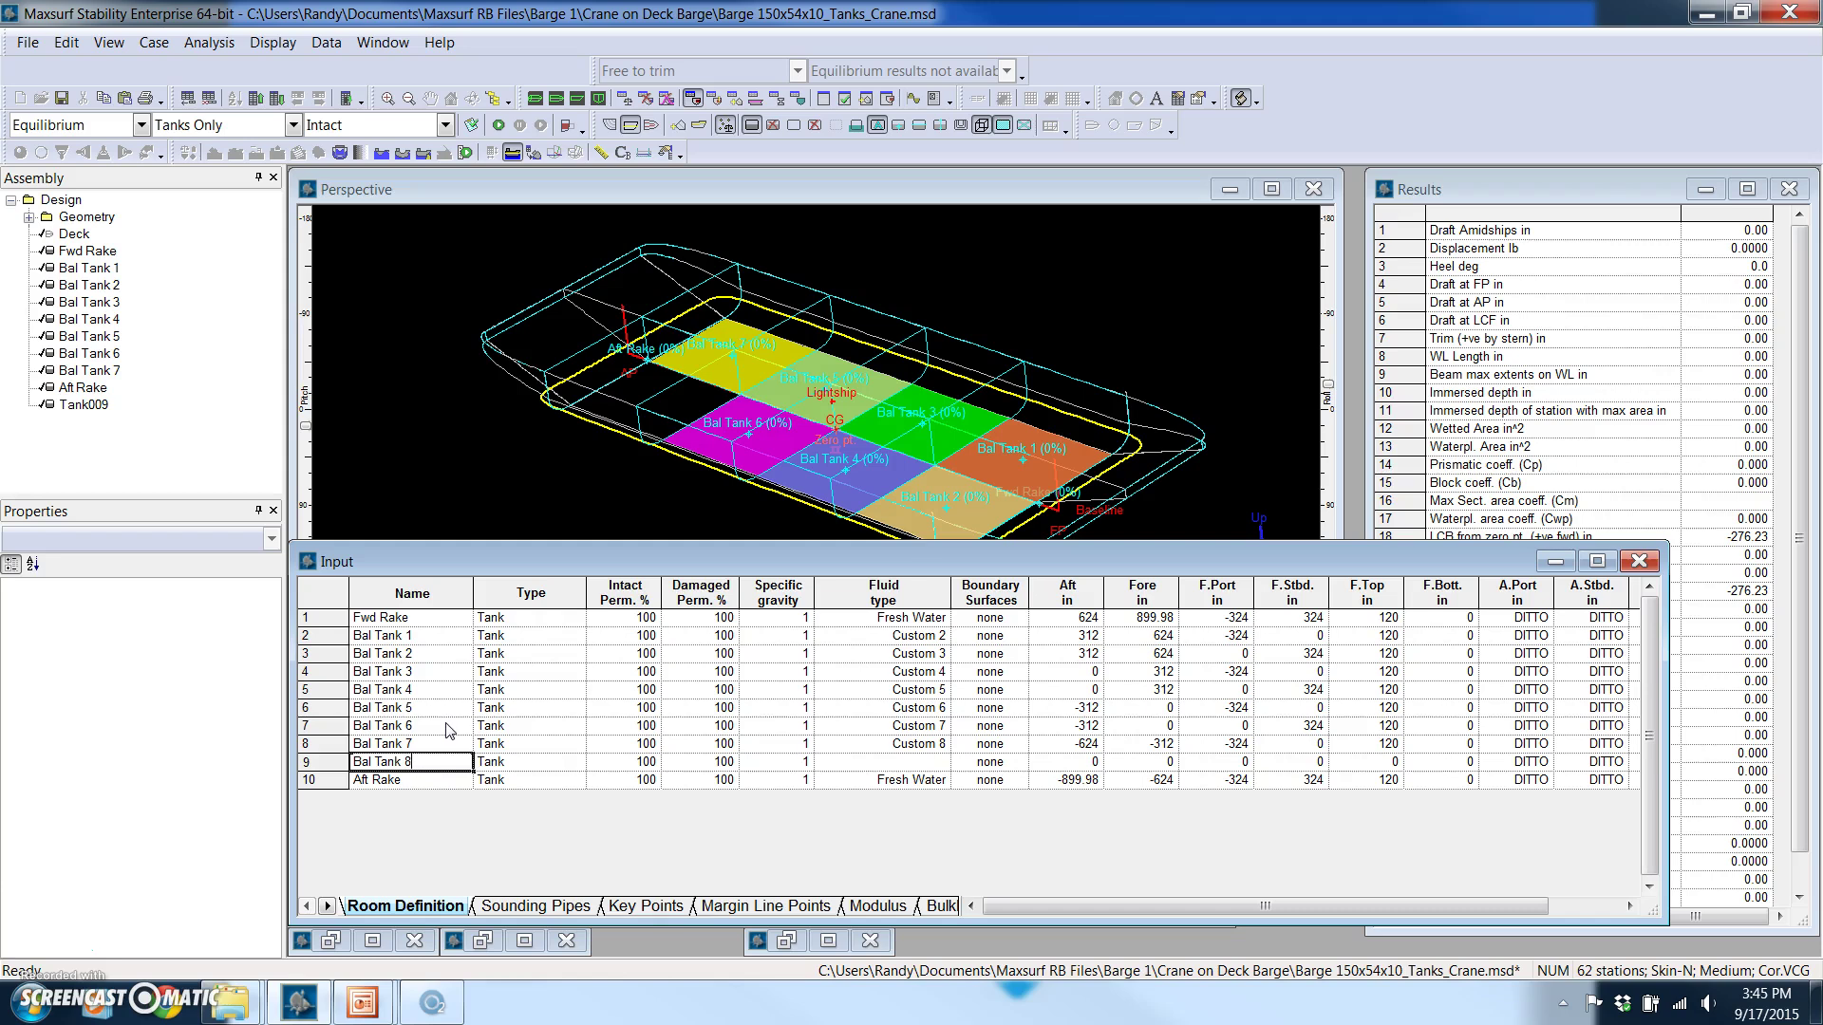
key("Tab")
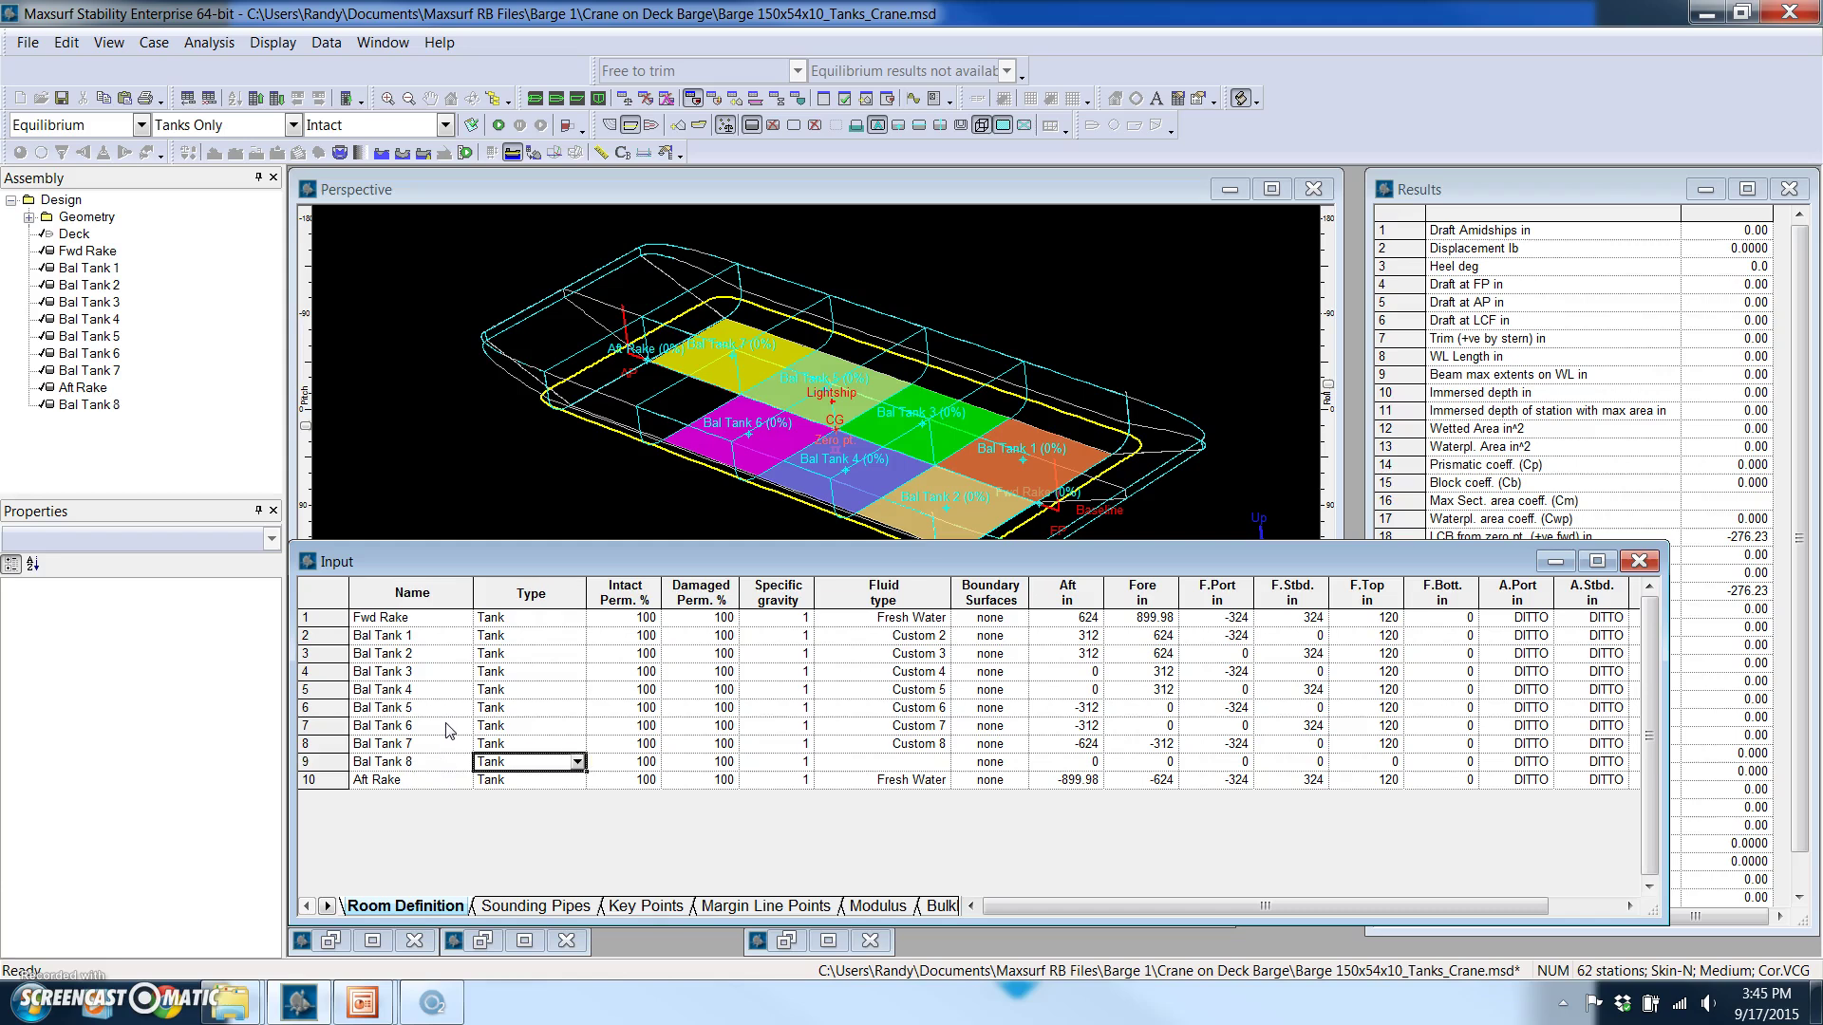
left_click(577, 763)
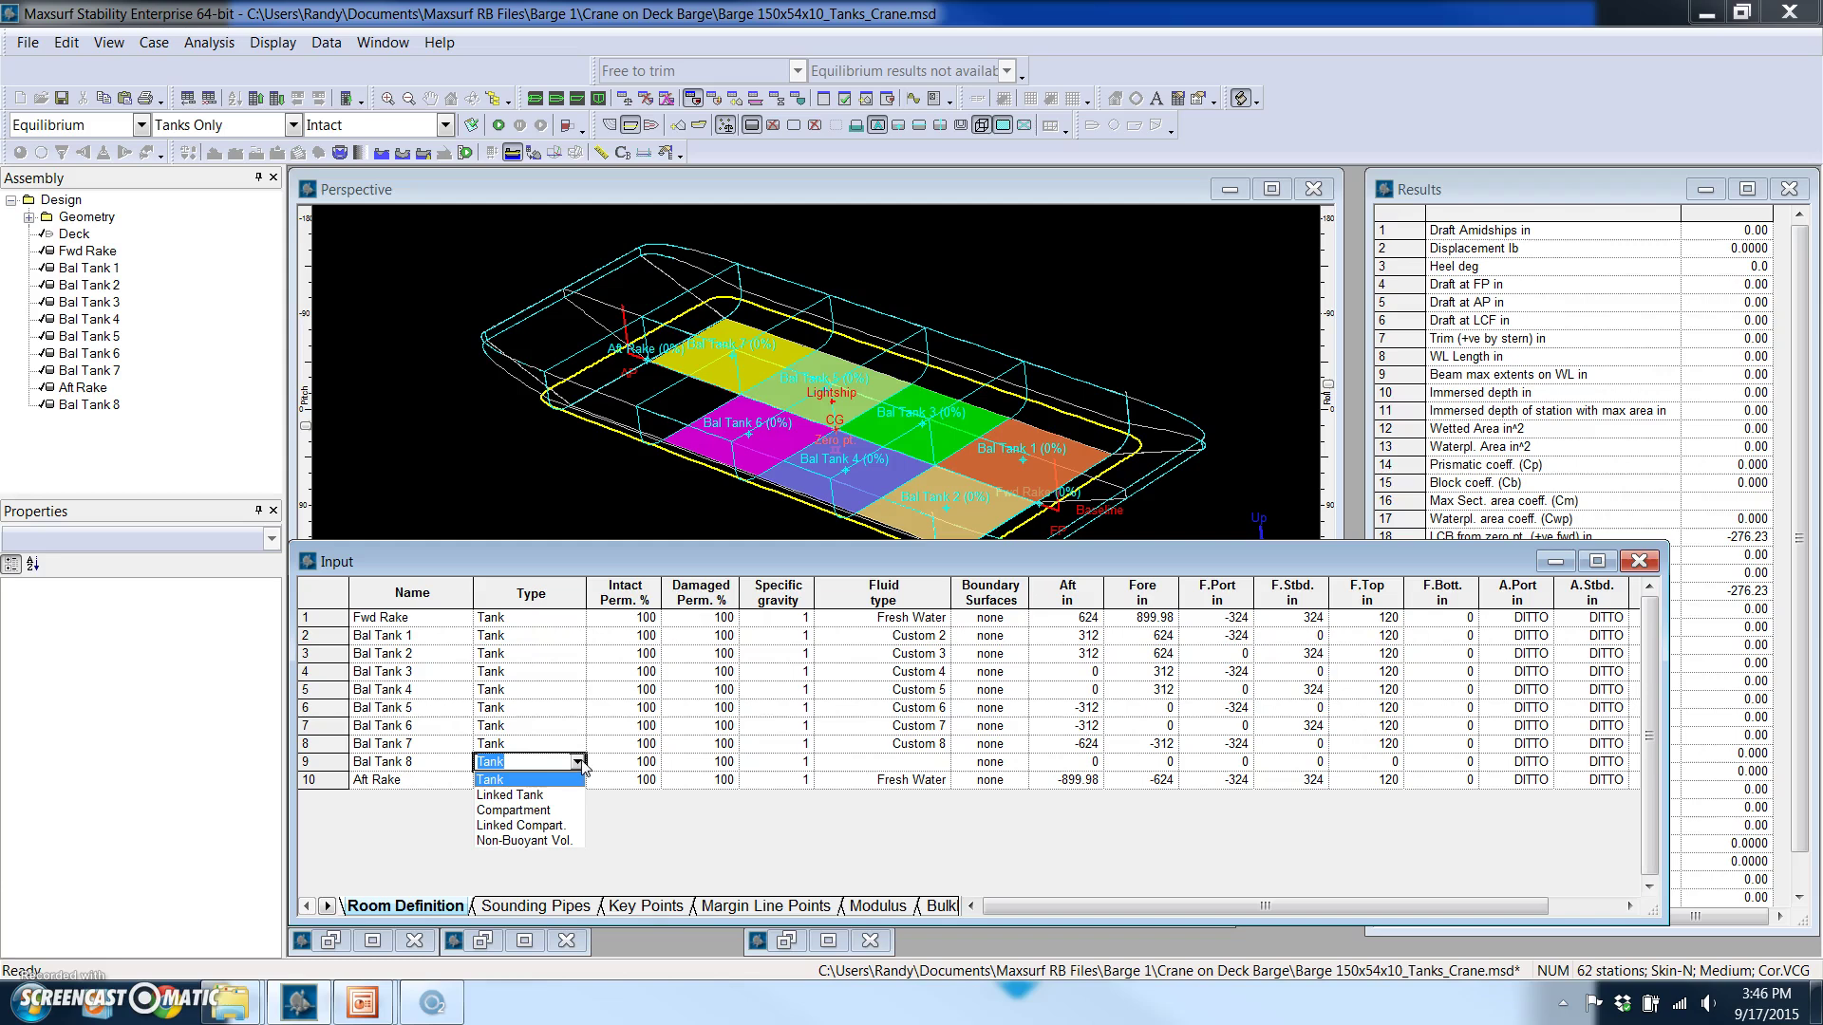
left_click(549, 760)
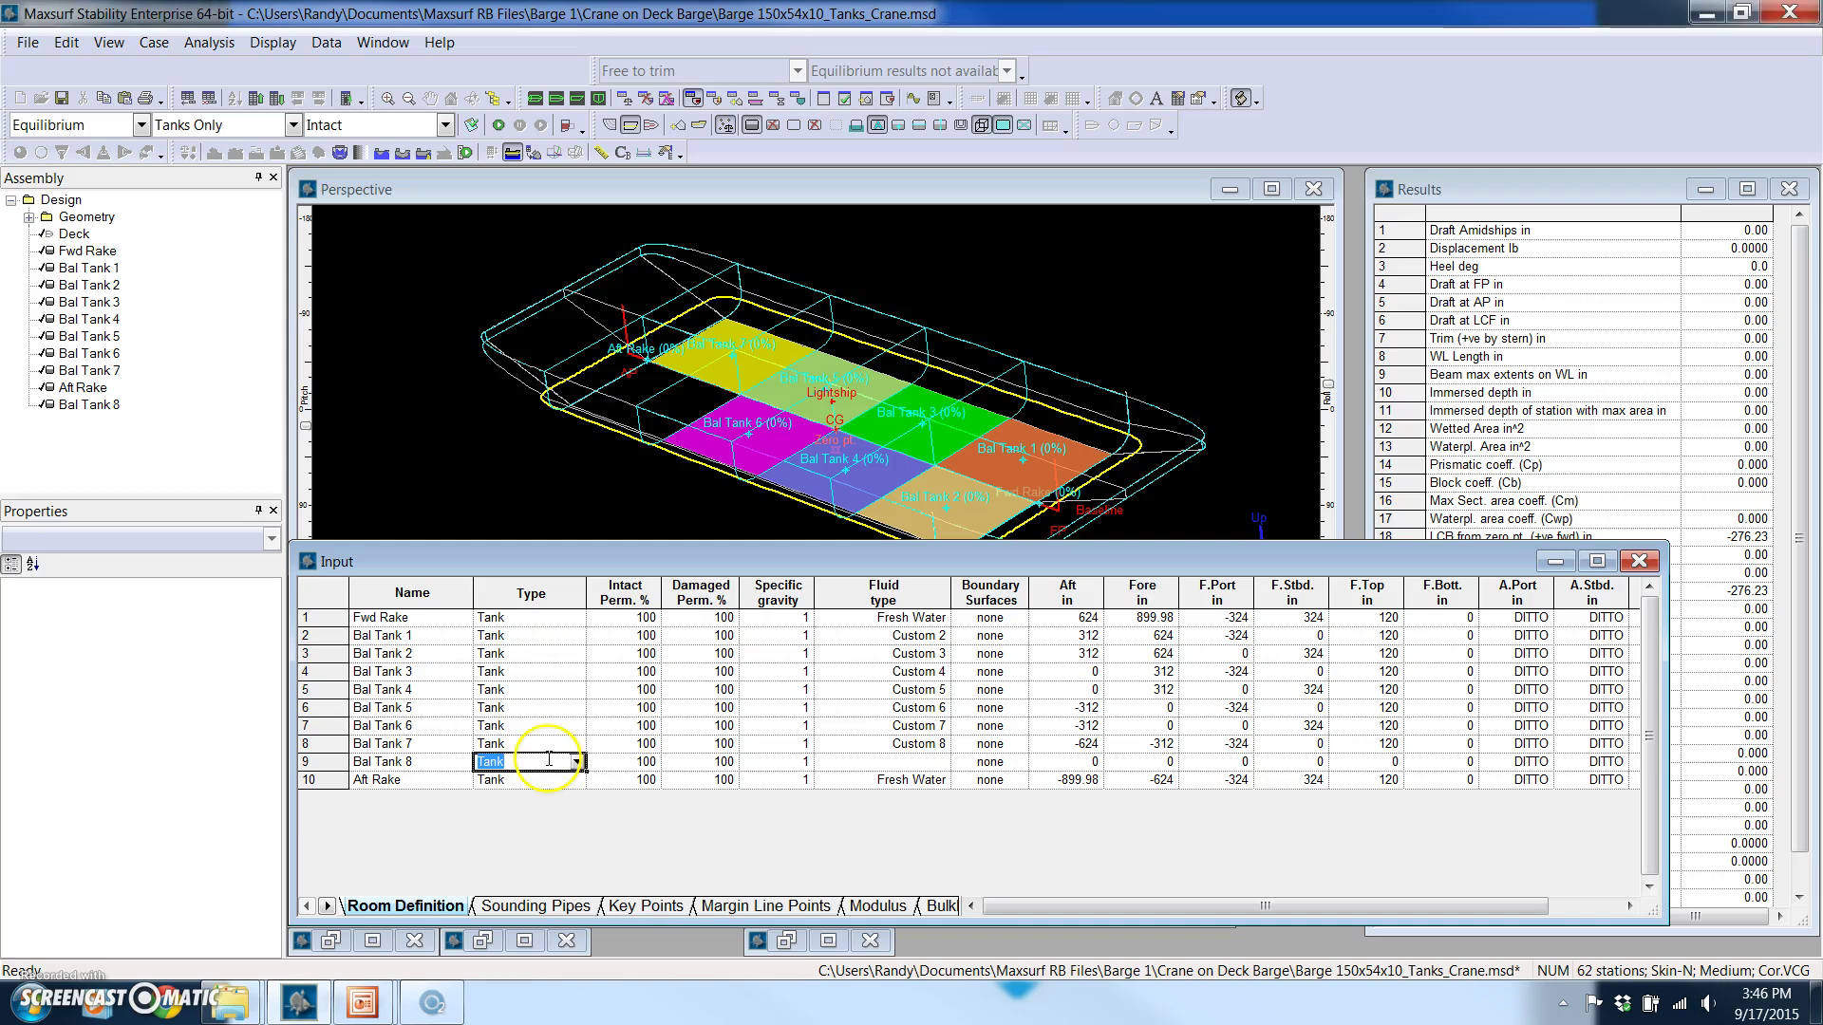
left_click(615, 764)
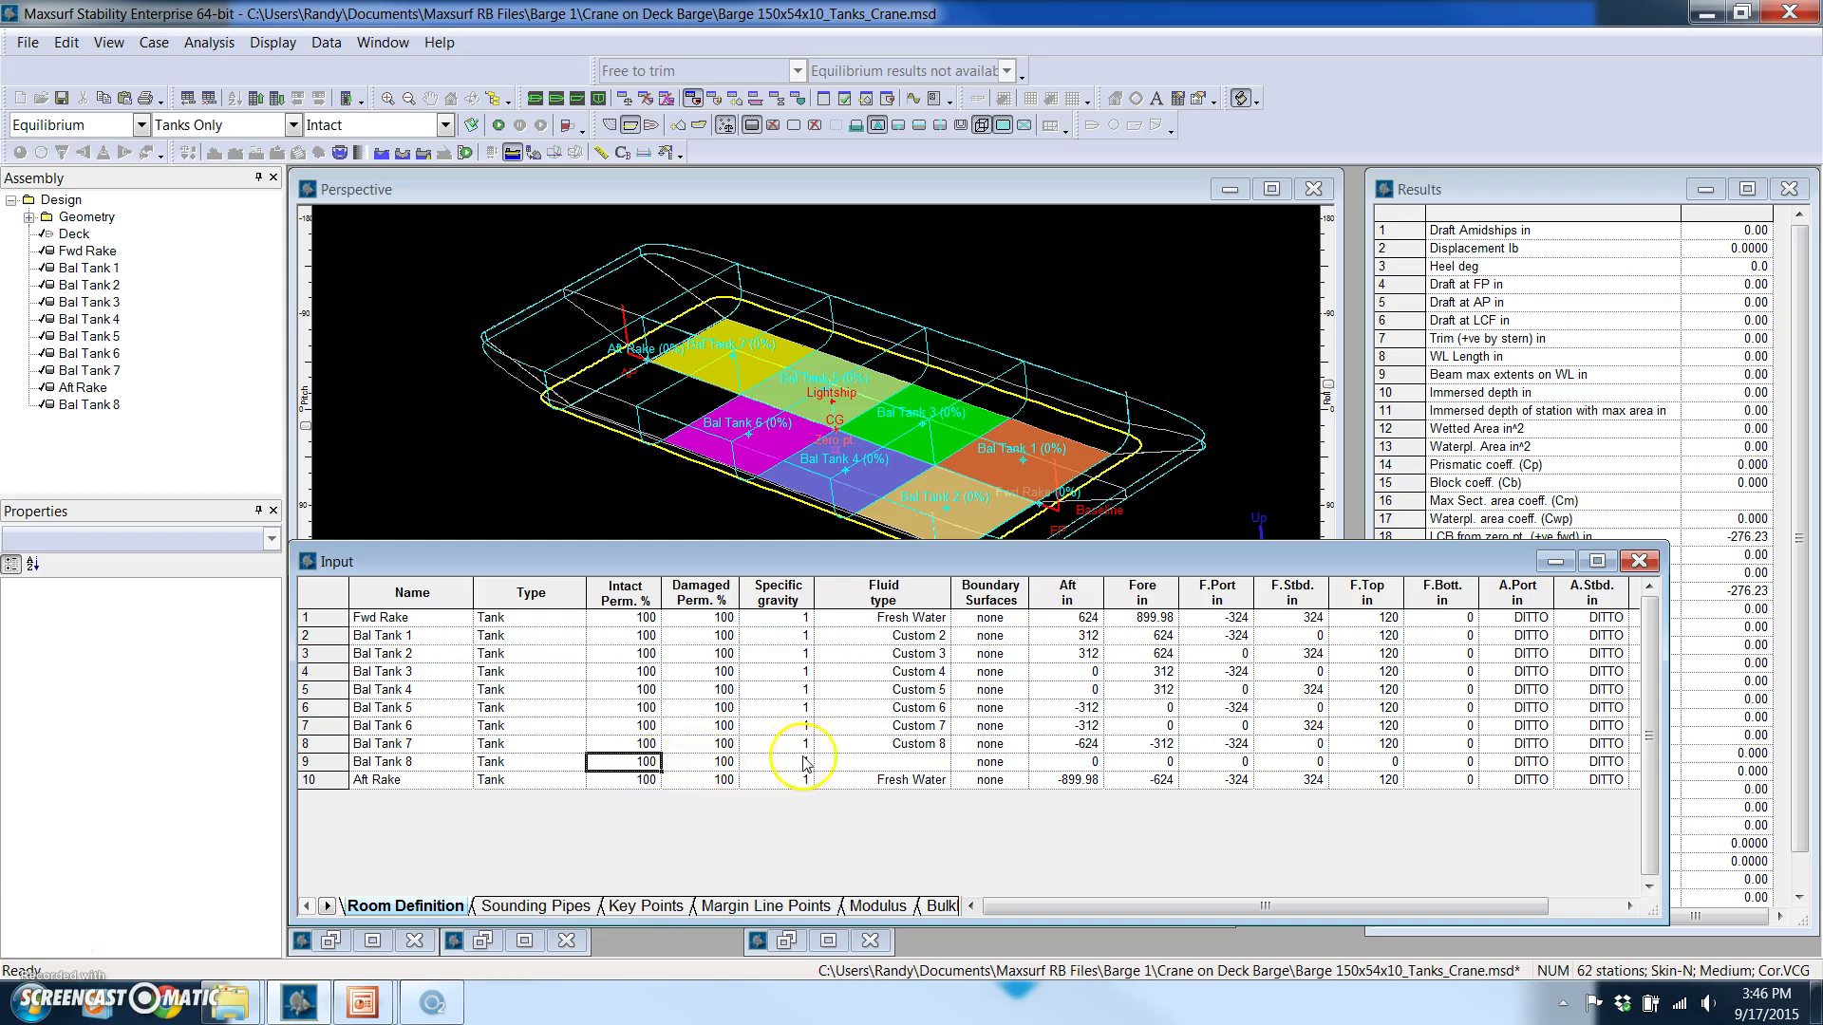
left_click(911, 764)
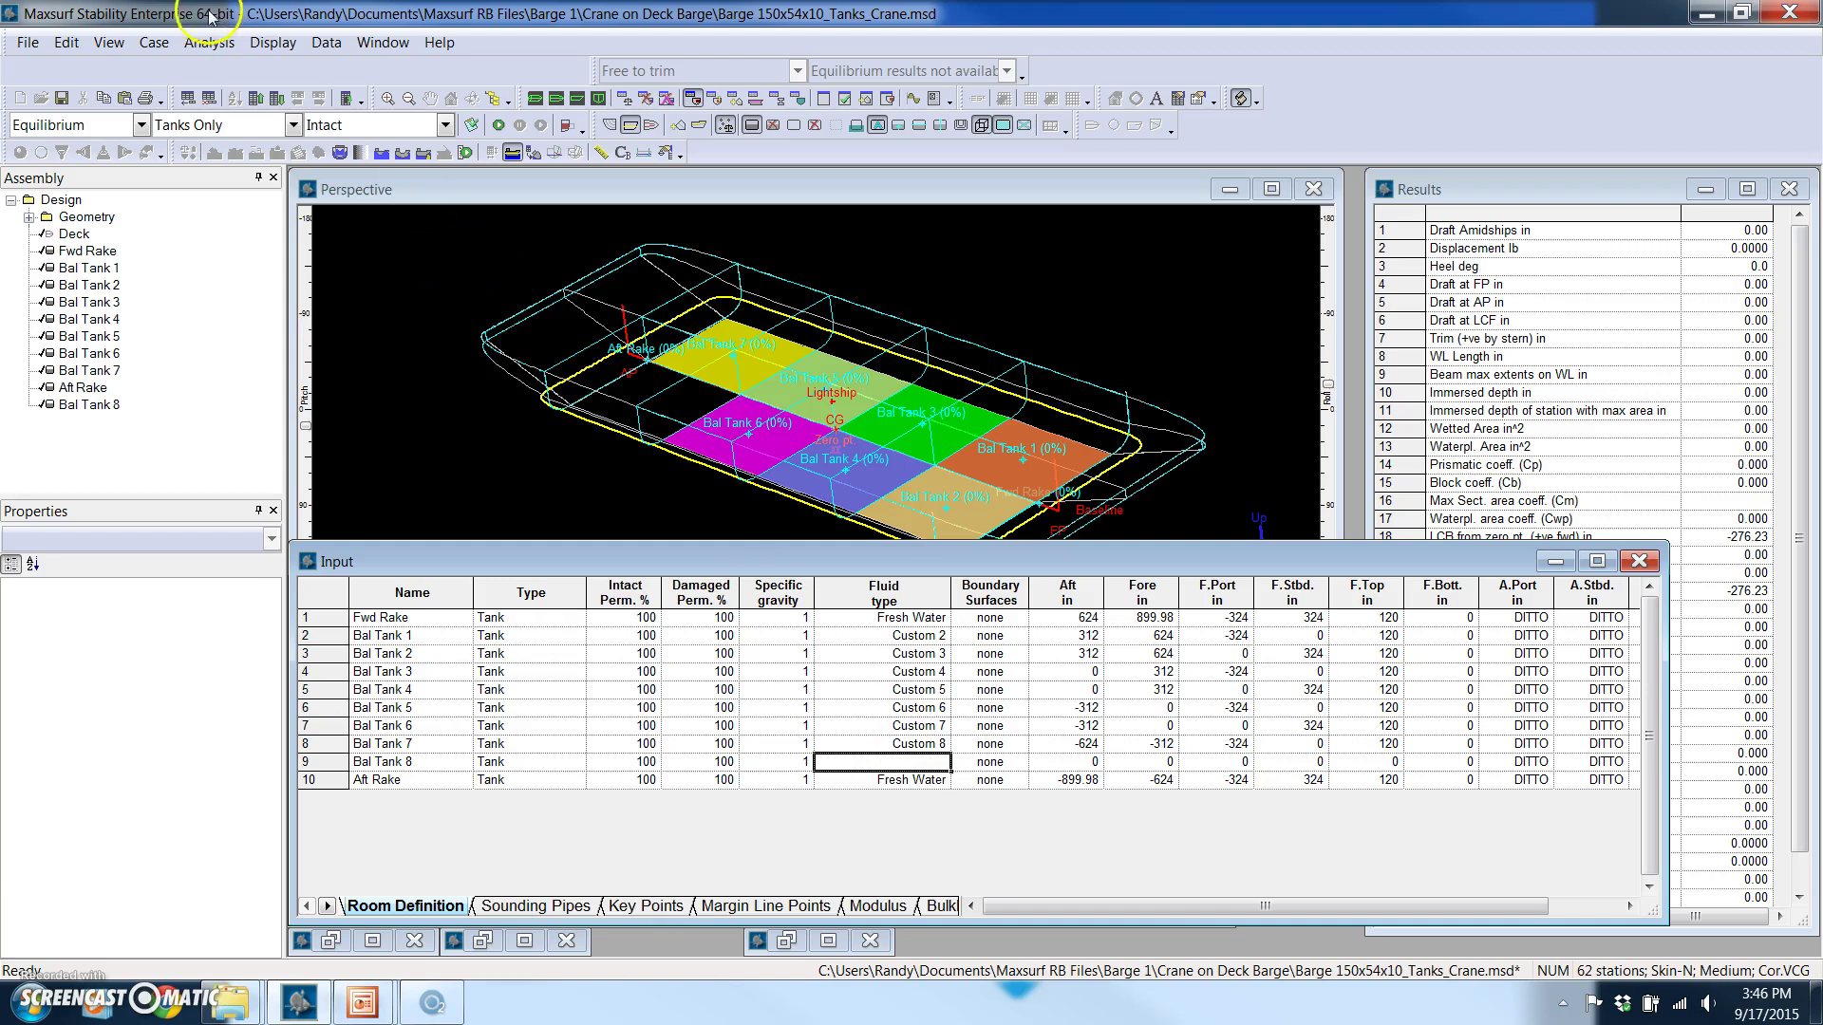
Check the fluid density table, then commit Custom 9 as Bal Tank 8's fluid type
left_click(209, 42)
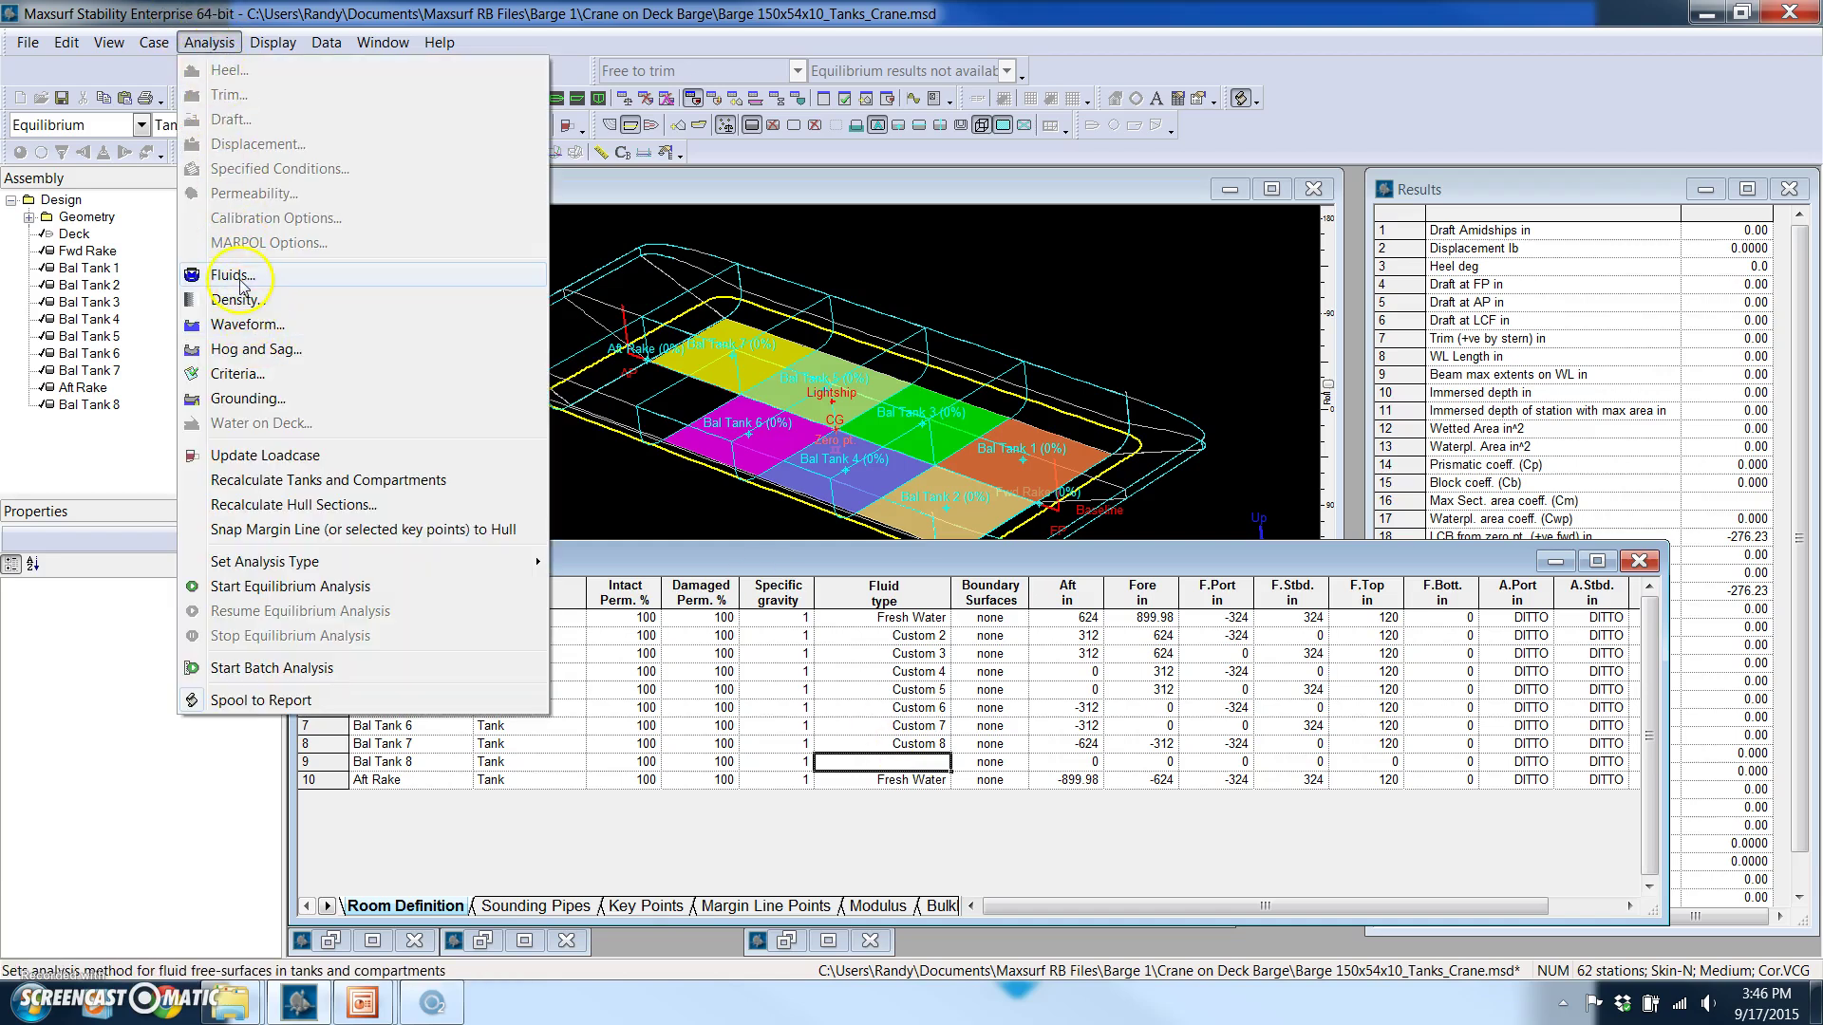
left_click(245, 302)
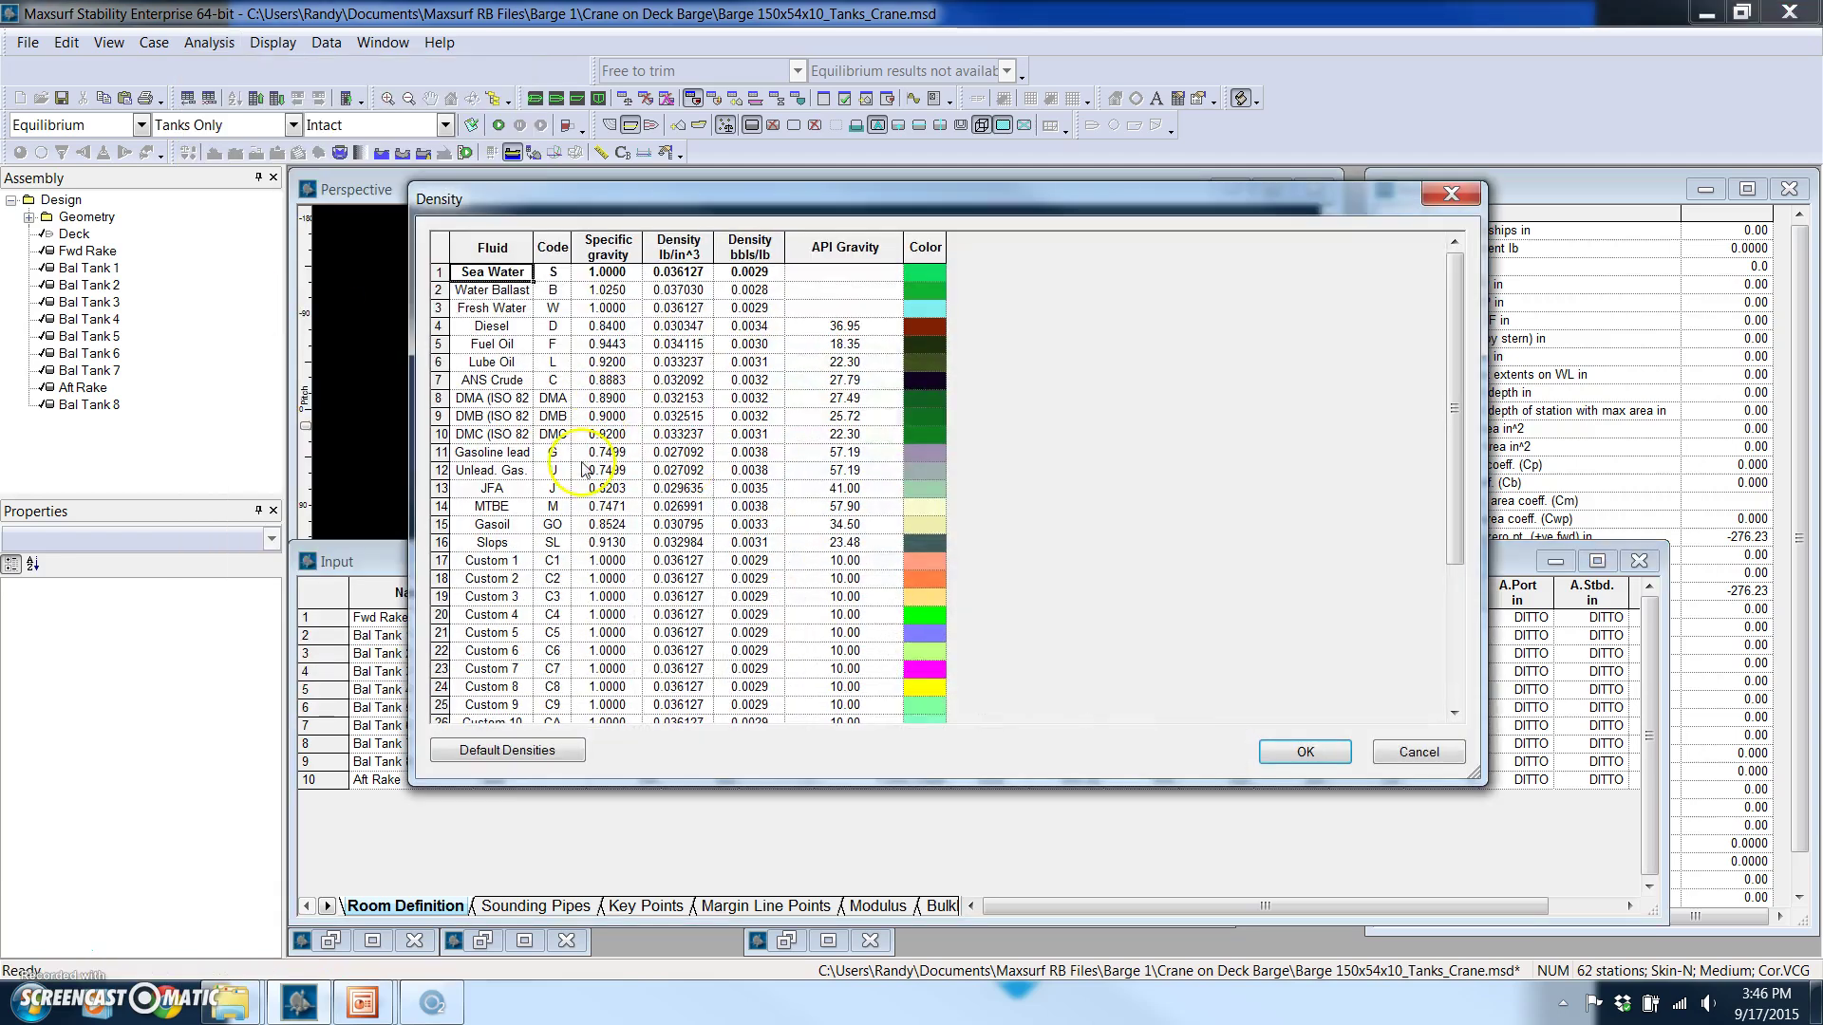
left_click(1410, 752)
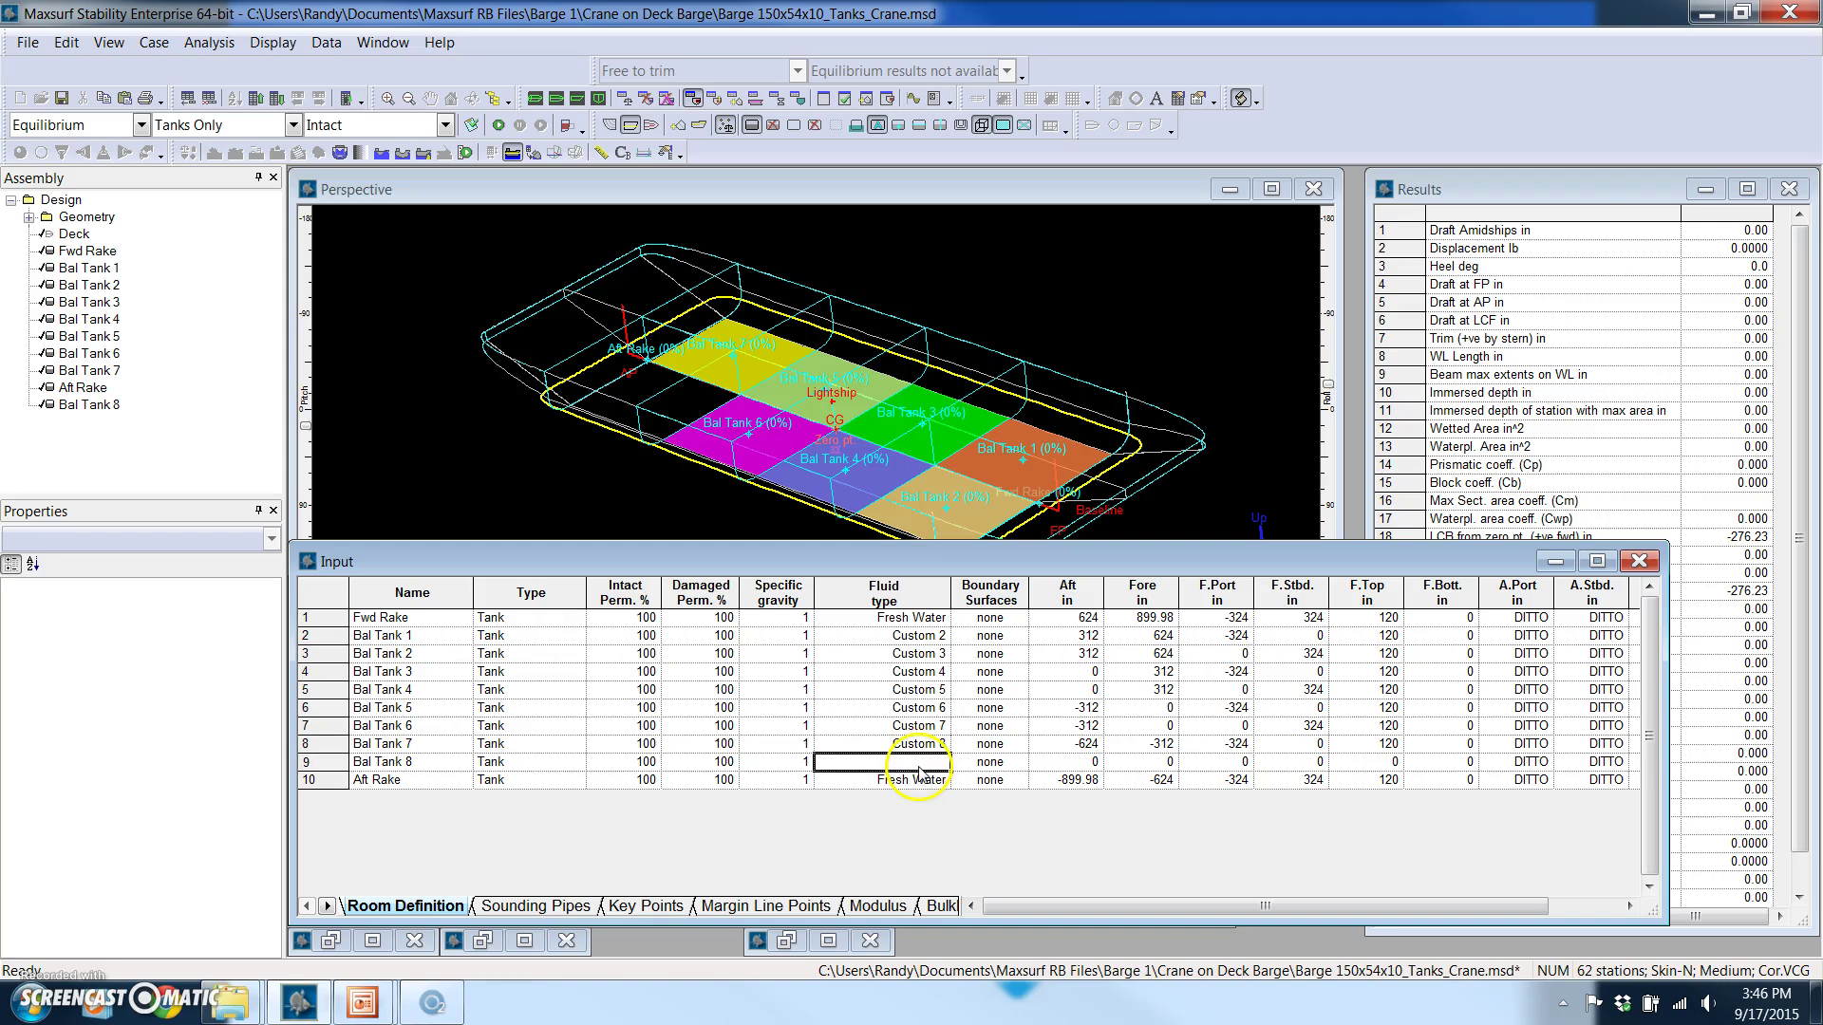
key("Tab")
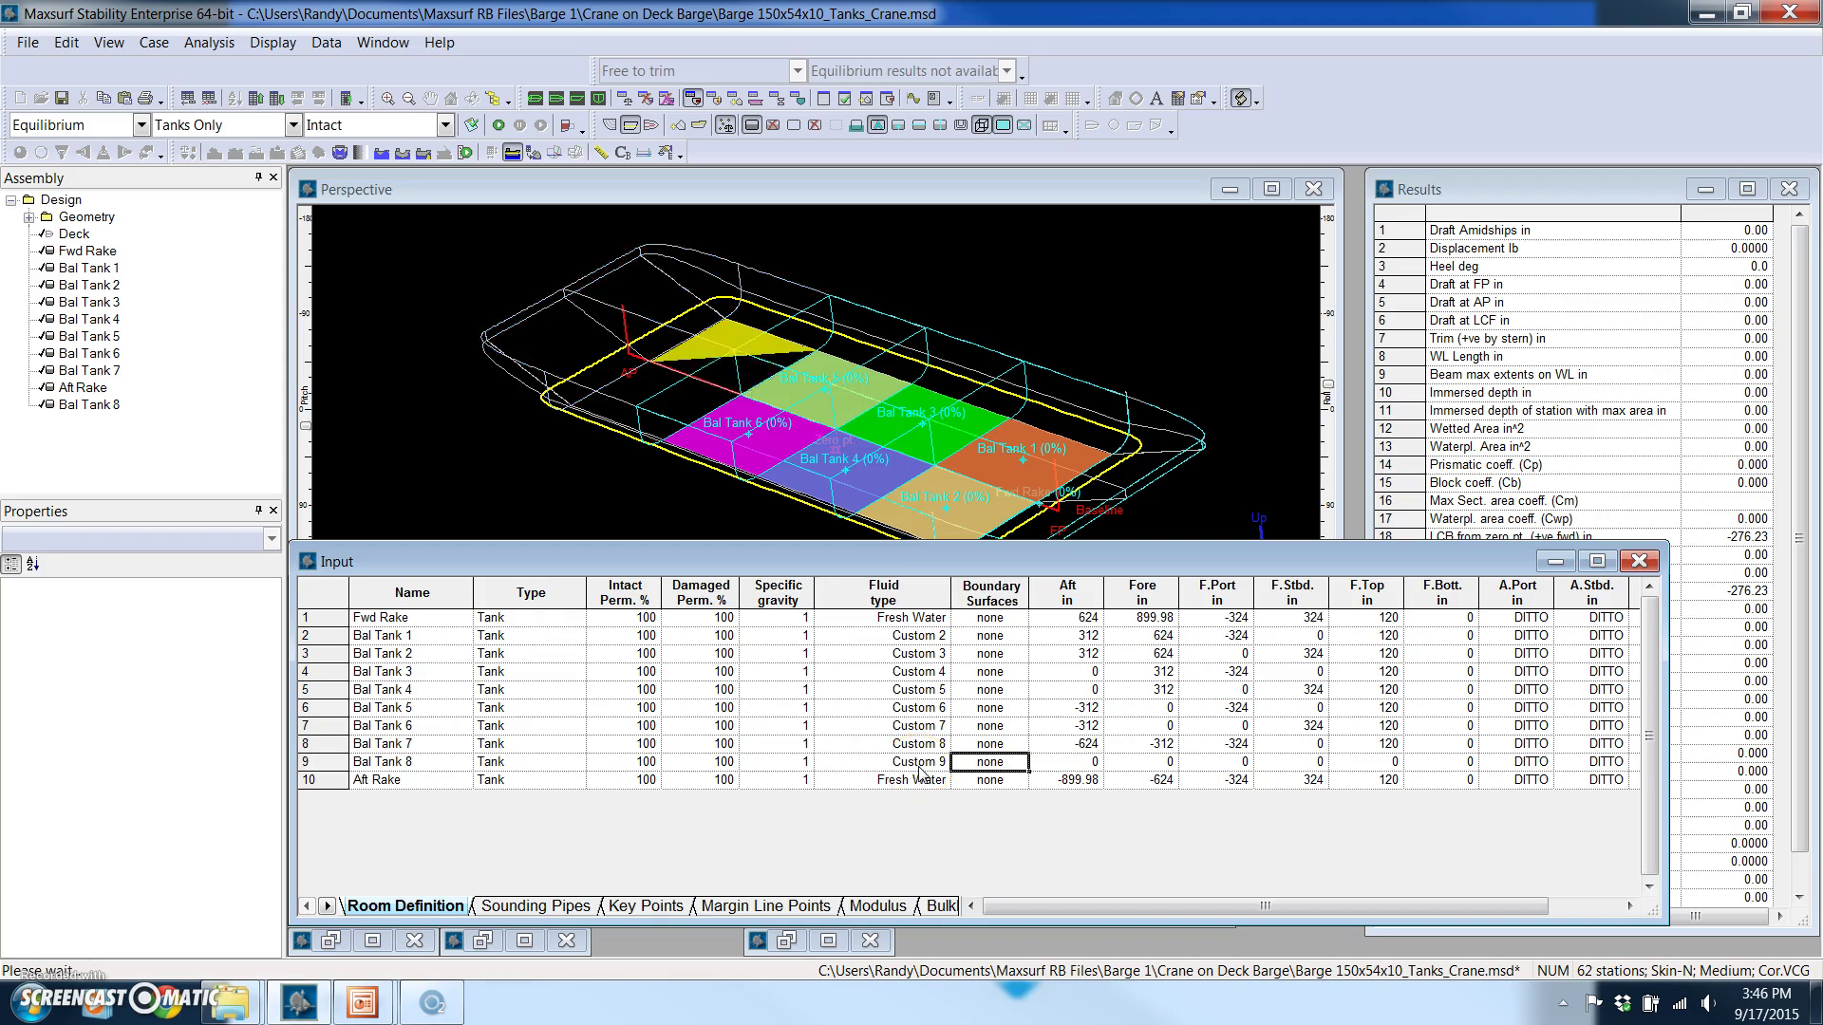
left_click(1070, 763)
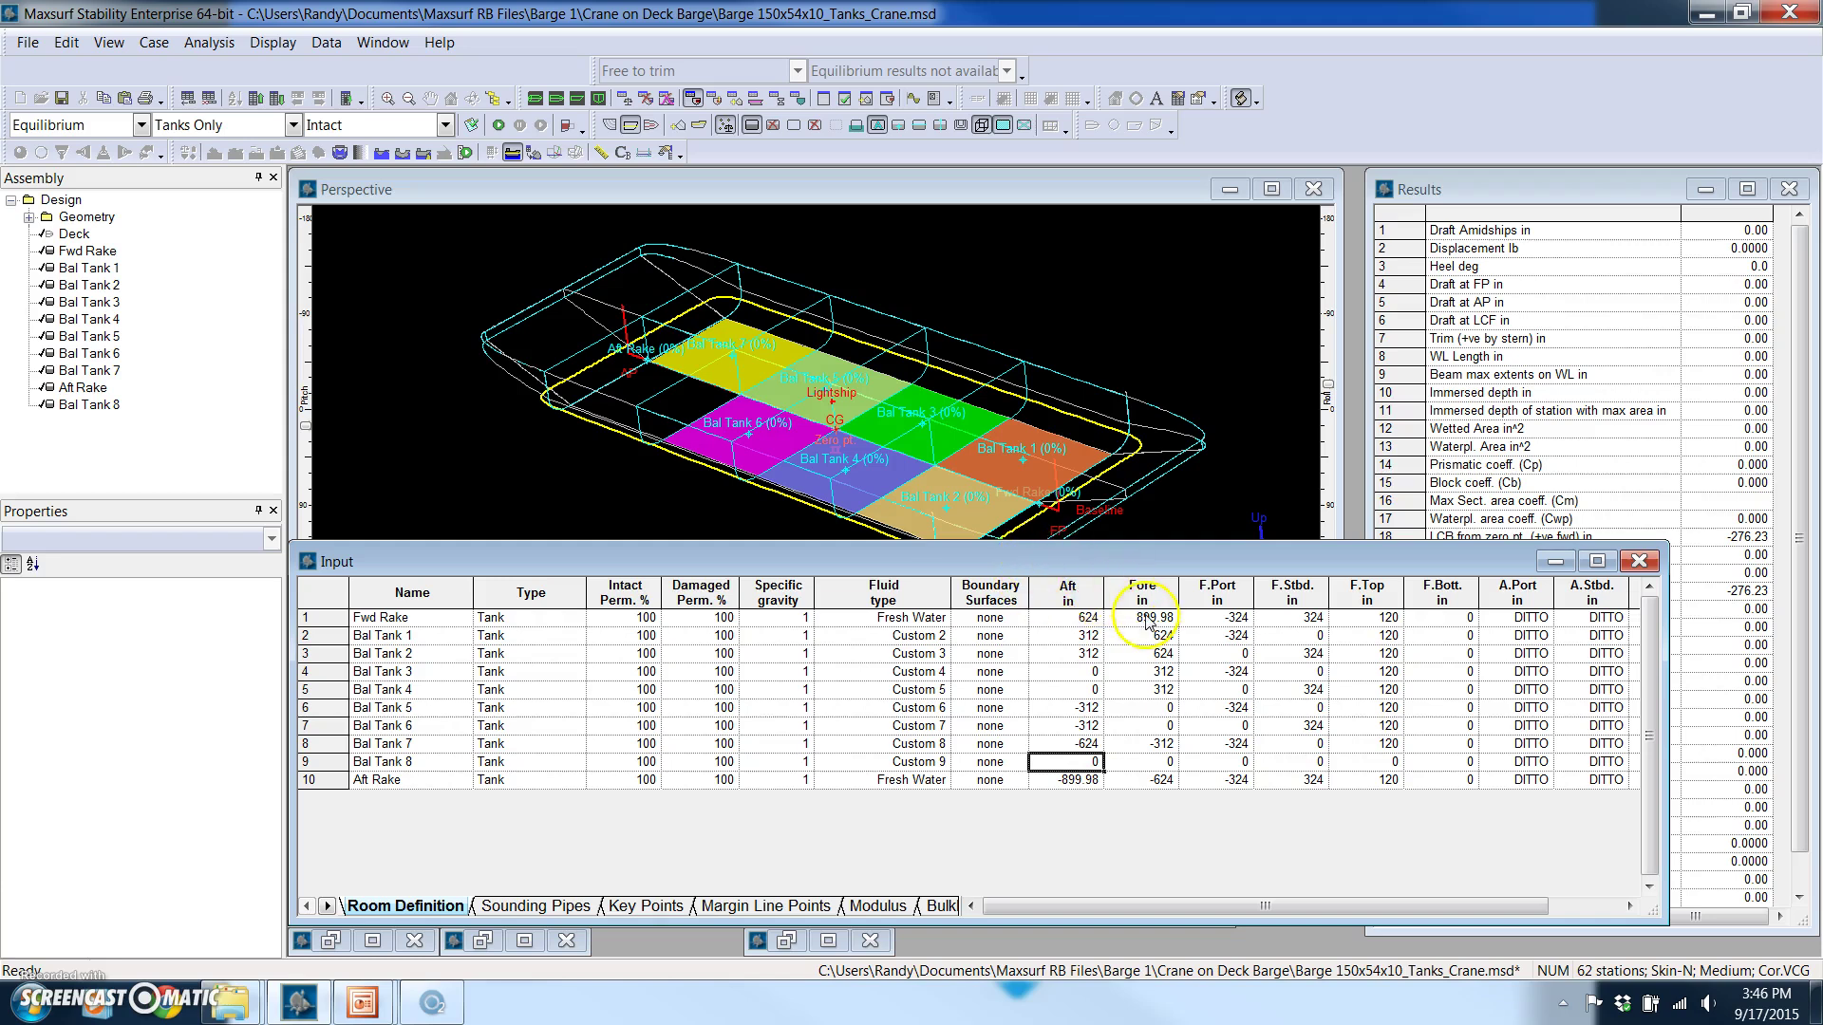
left_click(328, 43)
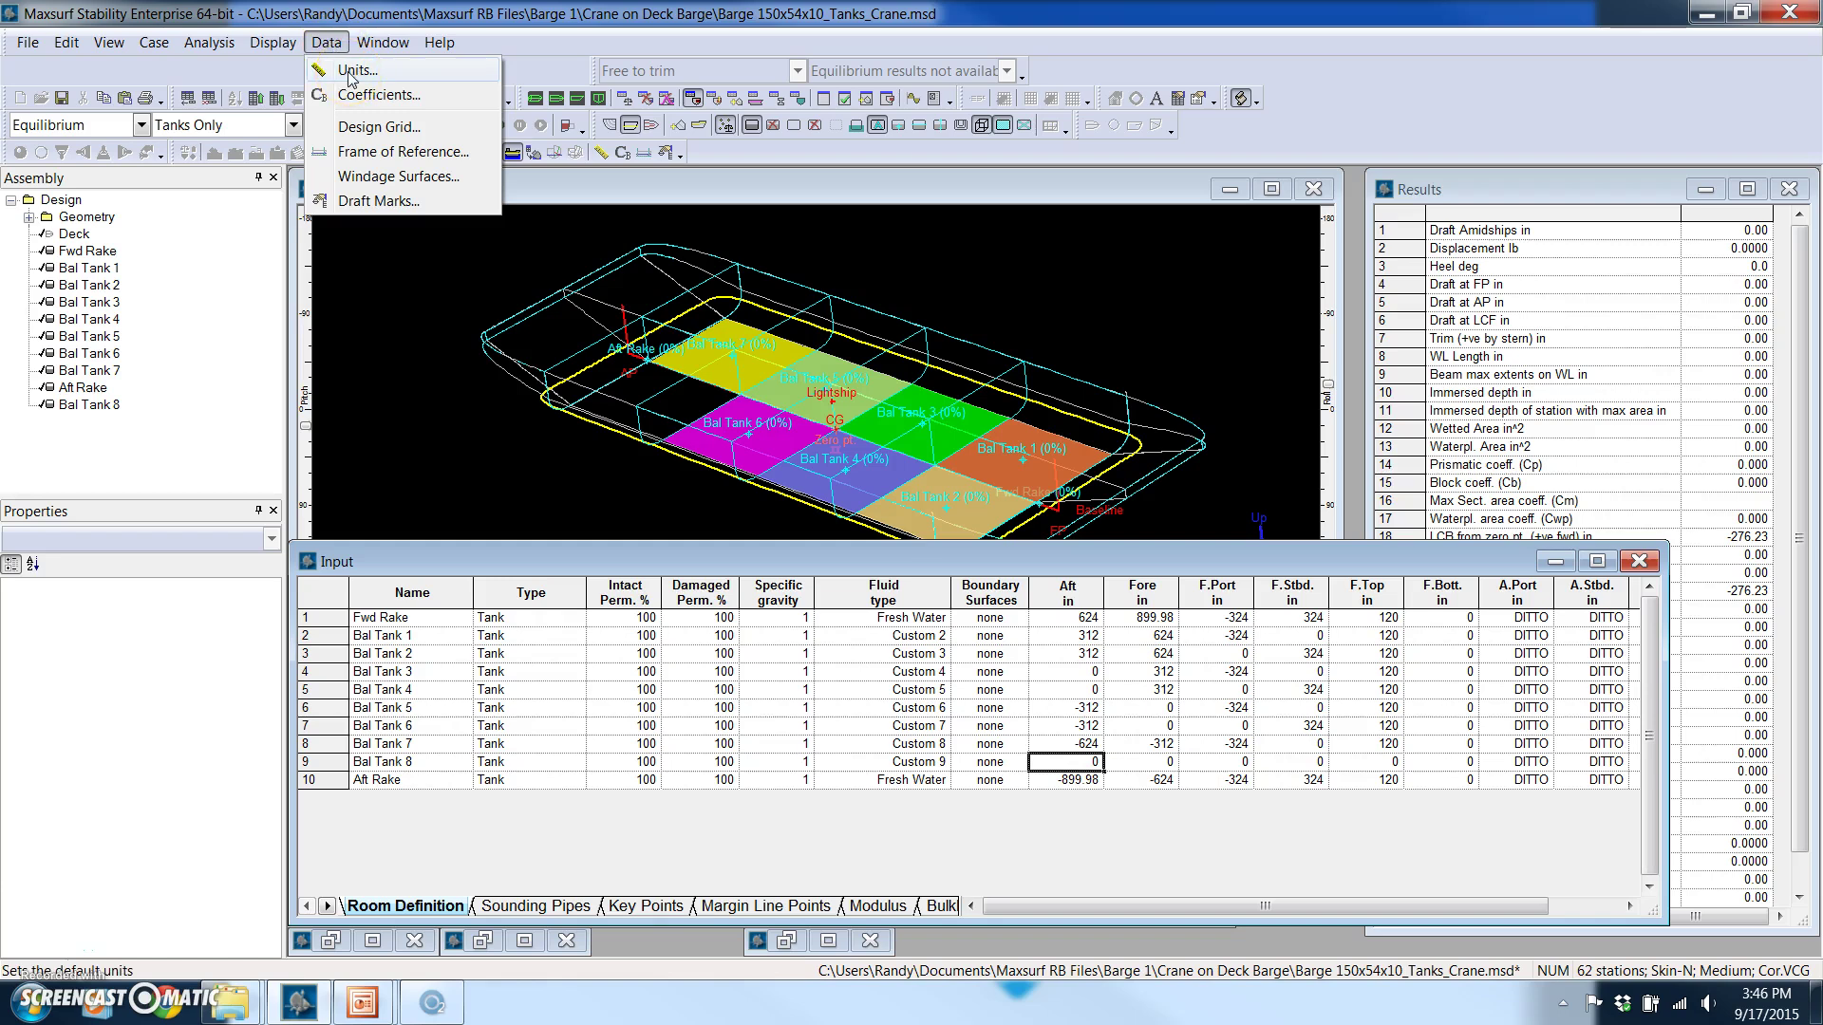
Use decimal feet and long tons, then set Bal Tank 8 aft -52, fore -26, starboard 30, top 10
left_click(357, 72)
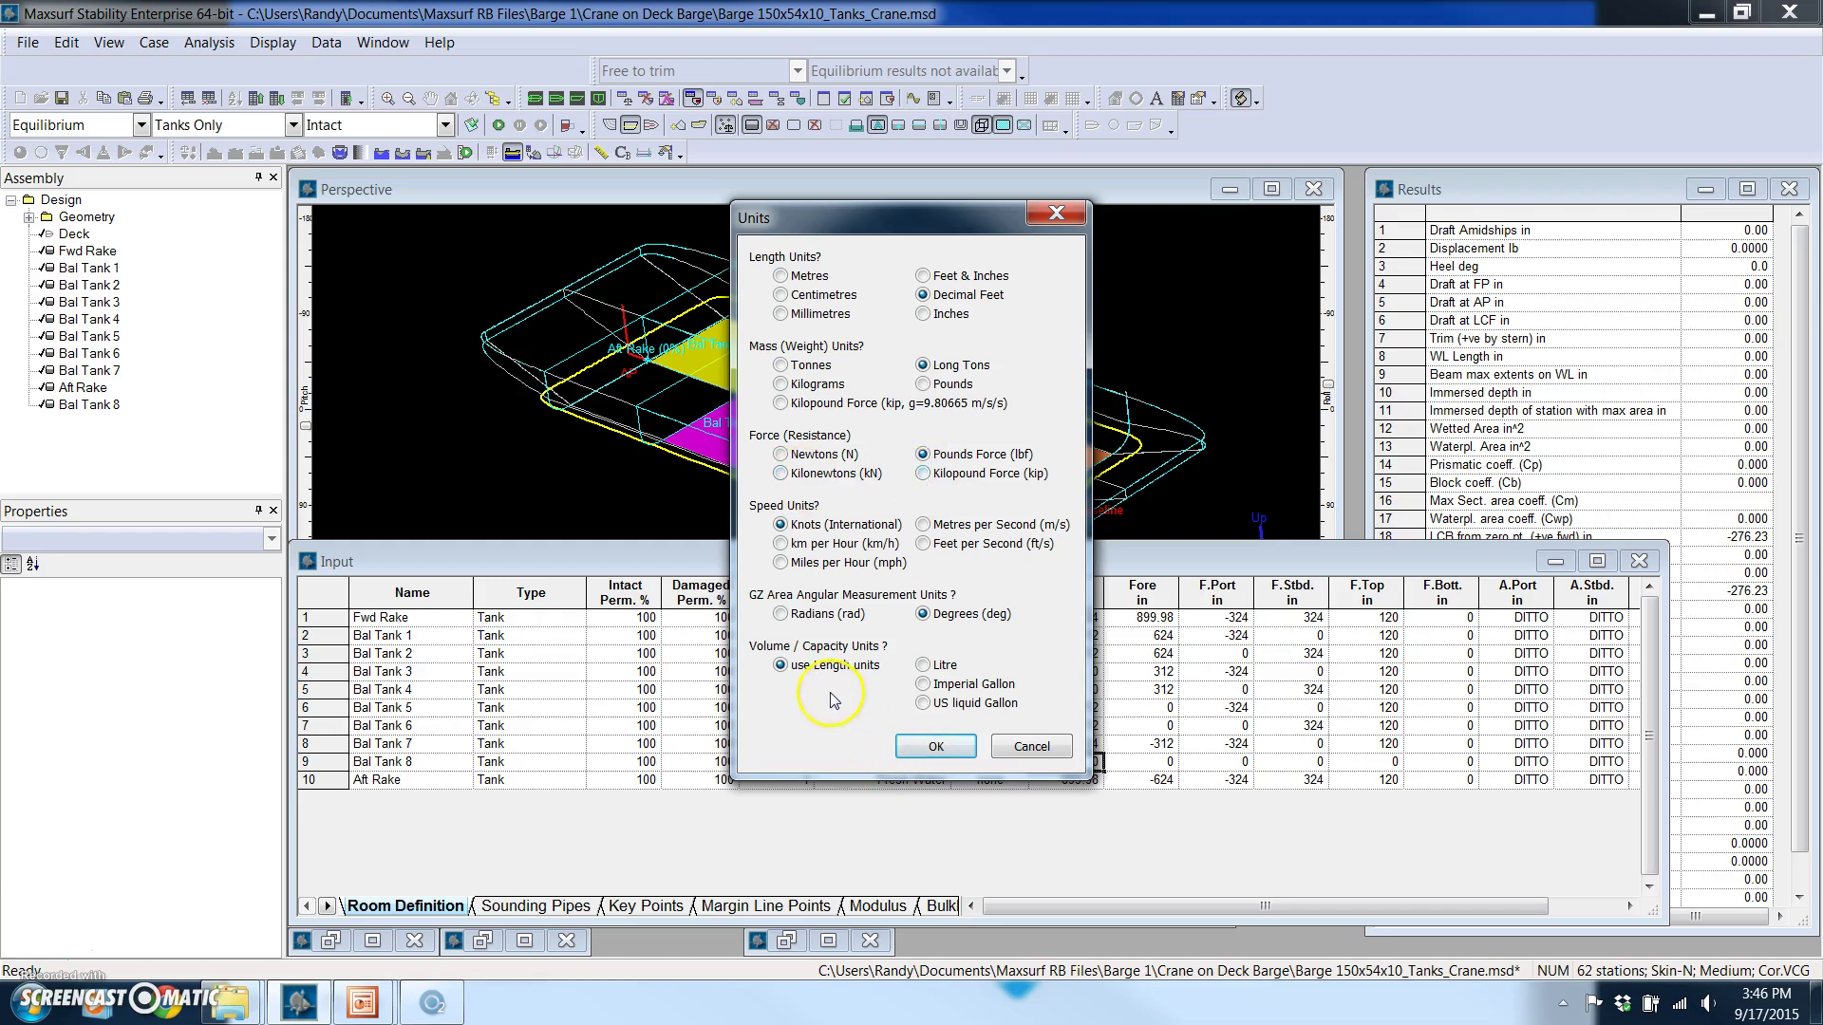
left_click(936, 746)
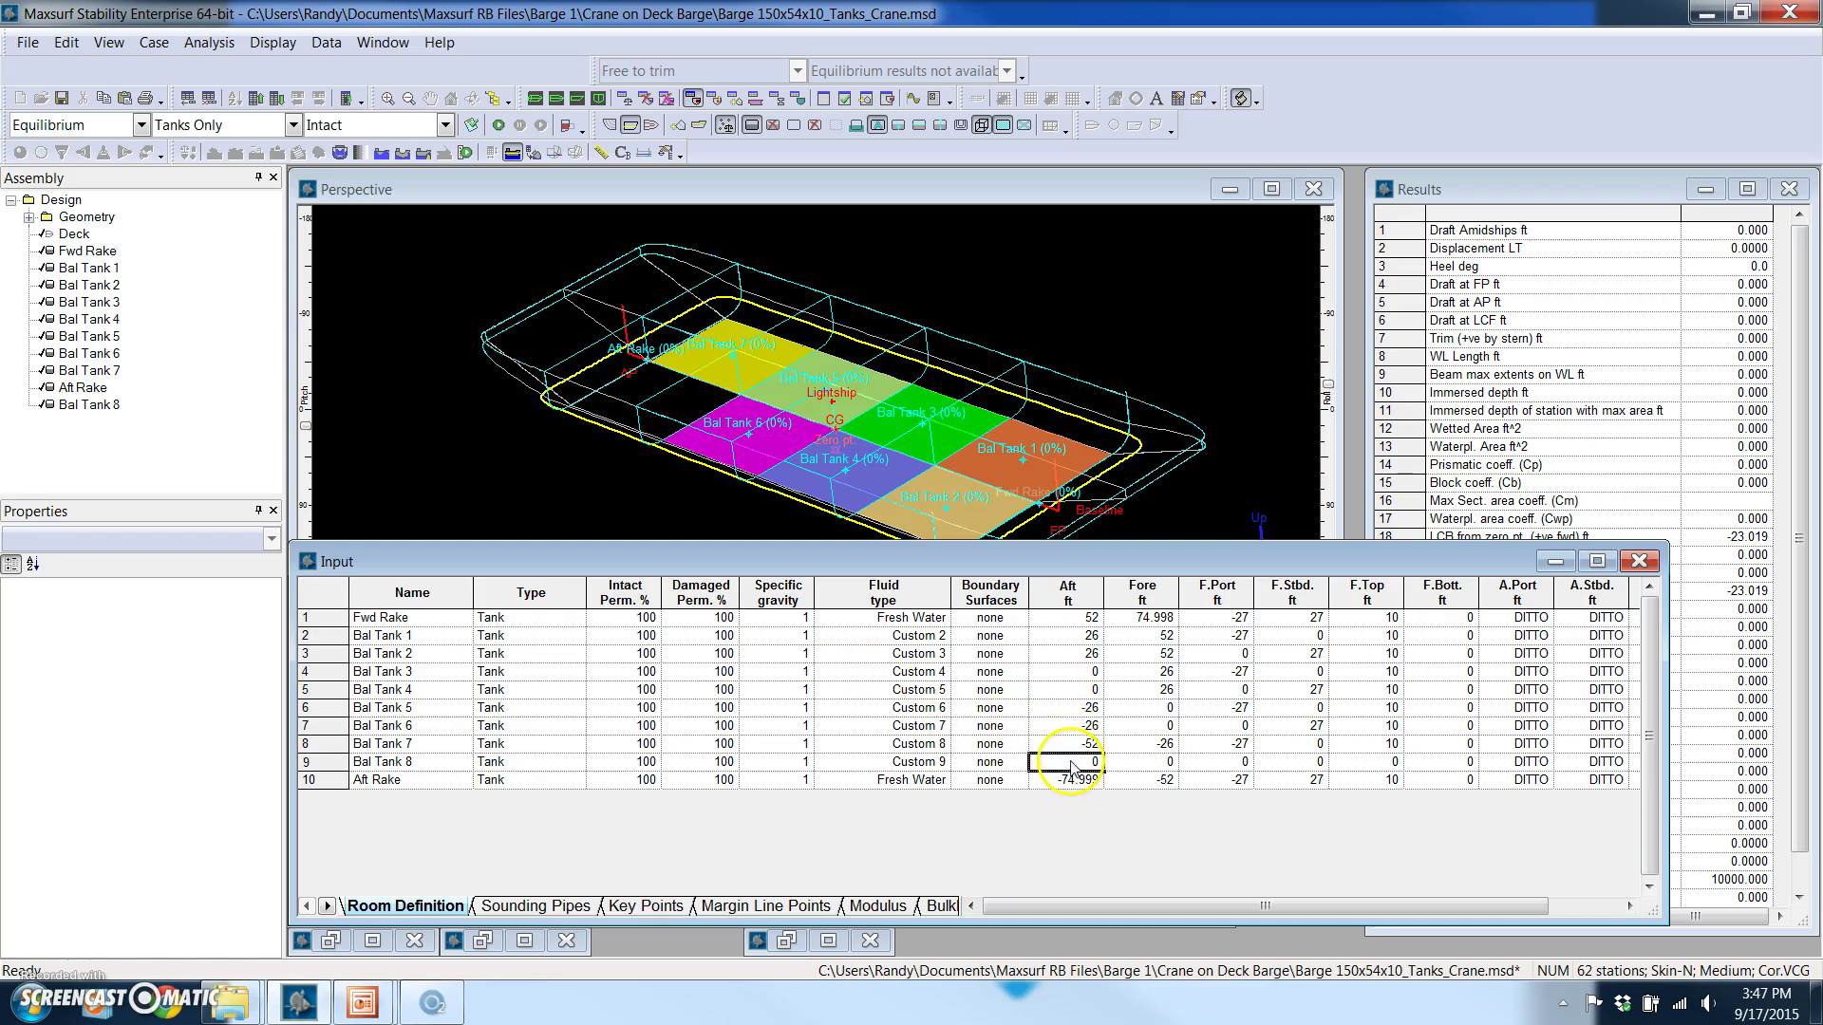
type("-52")
key("Tab")
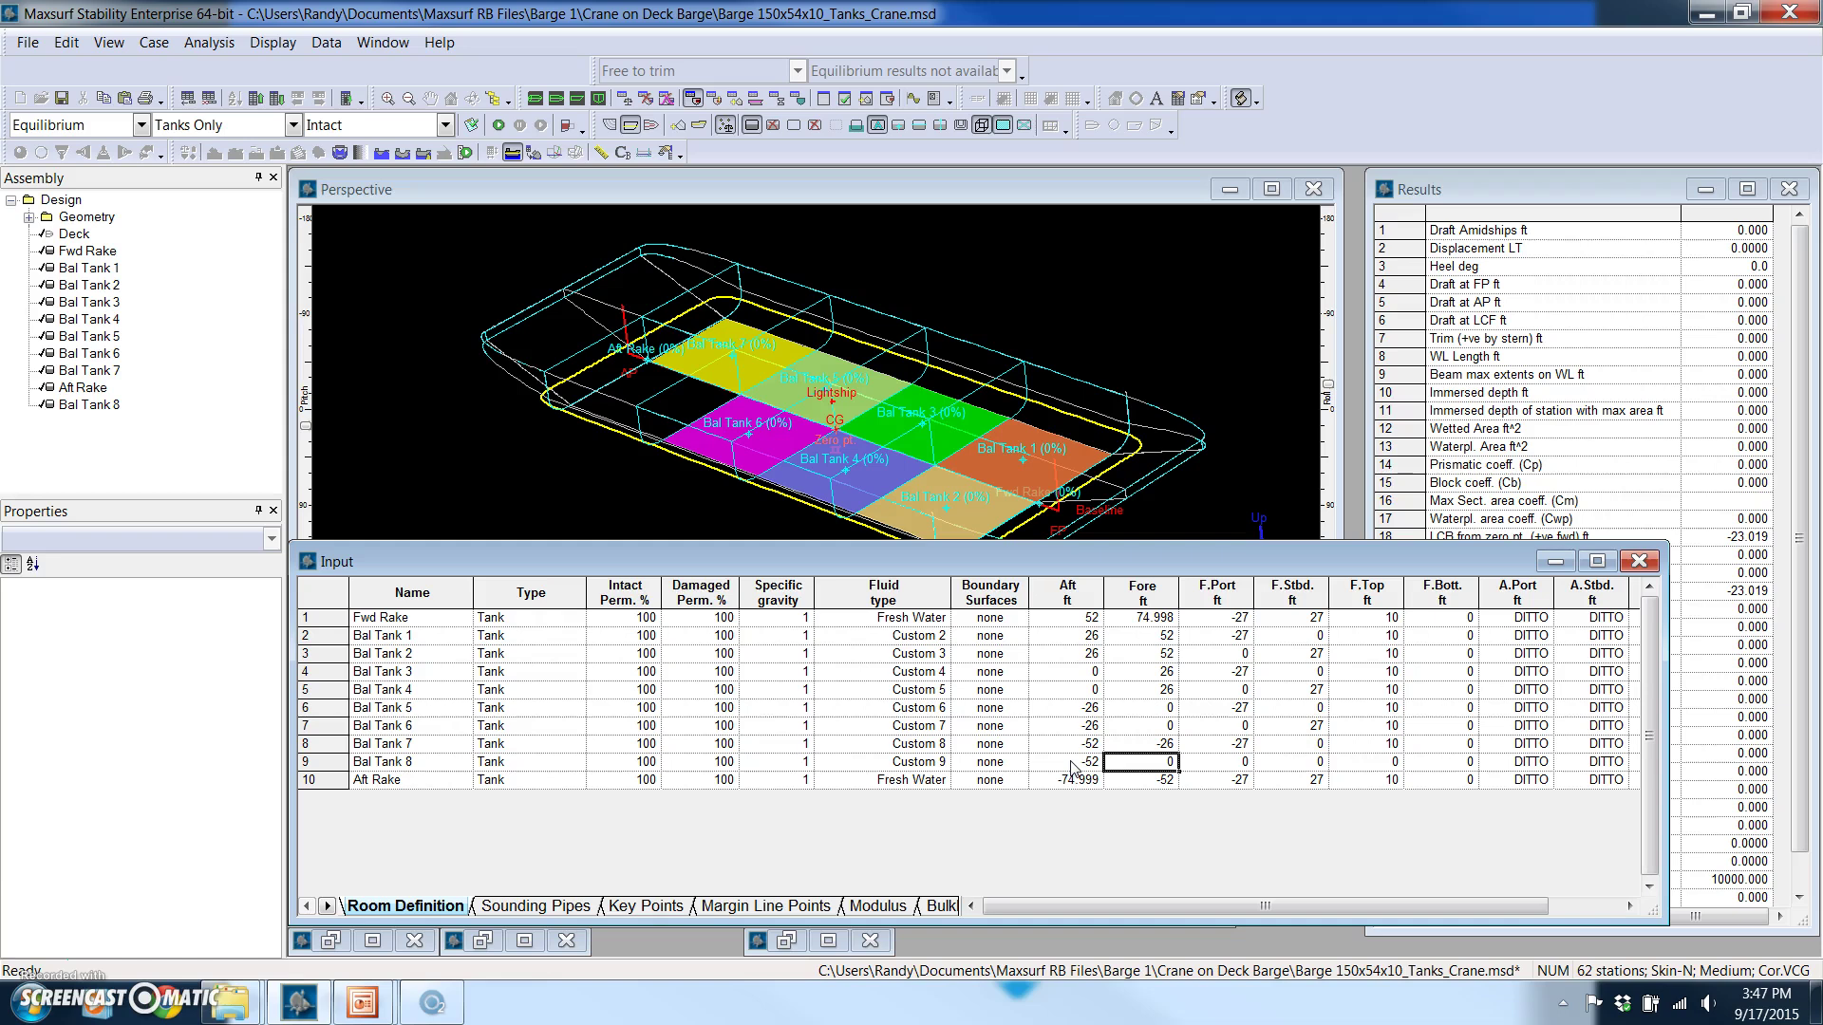
type("-26")
key("Tab")
key("Tab")
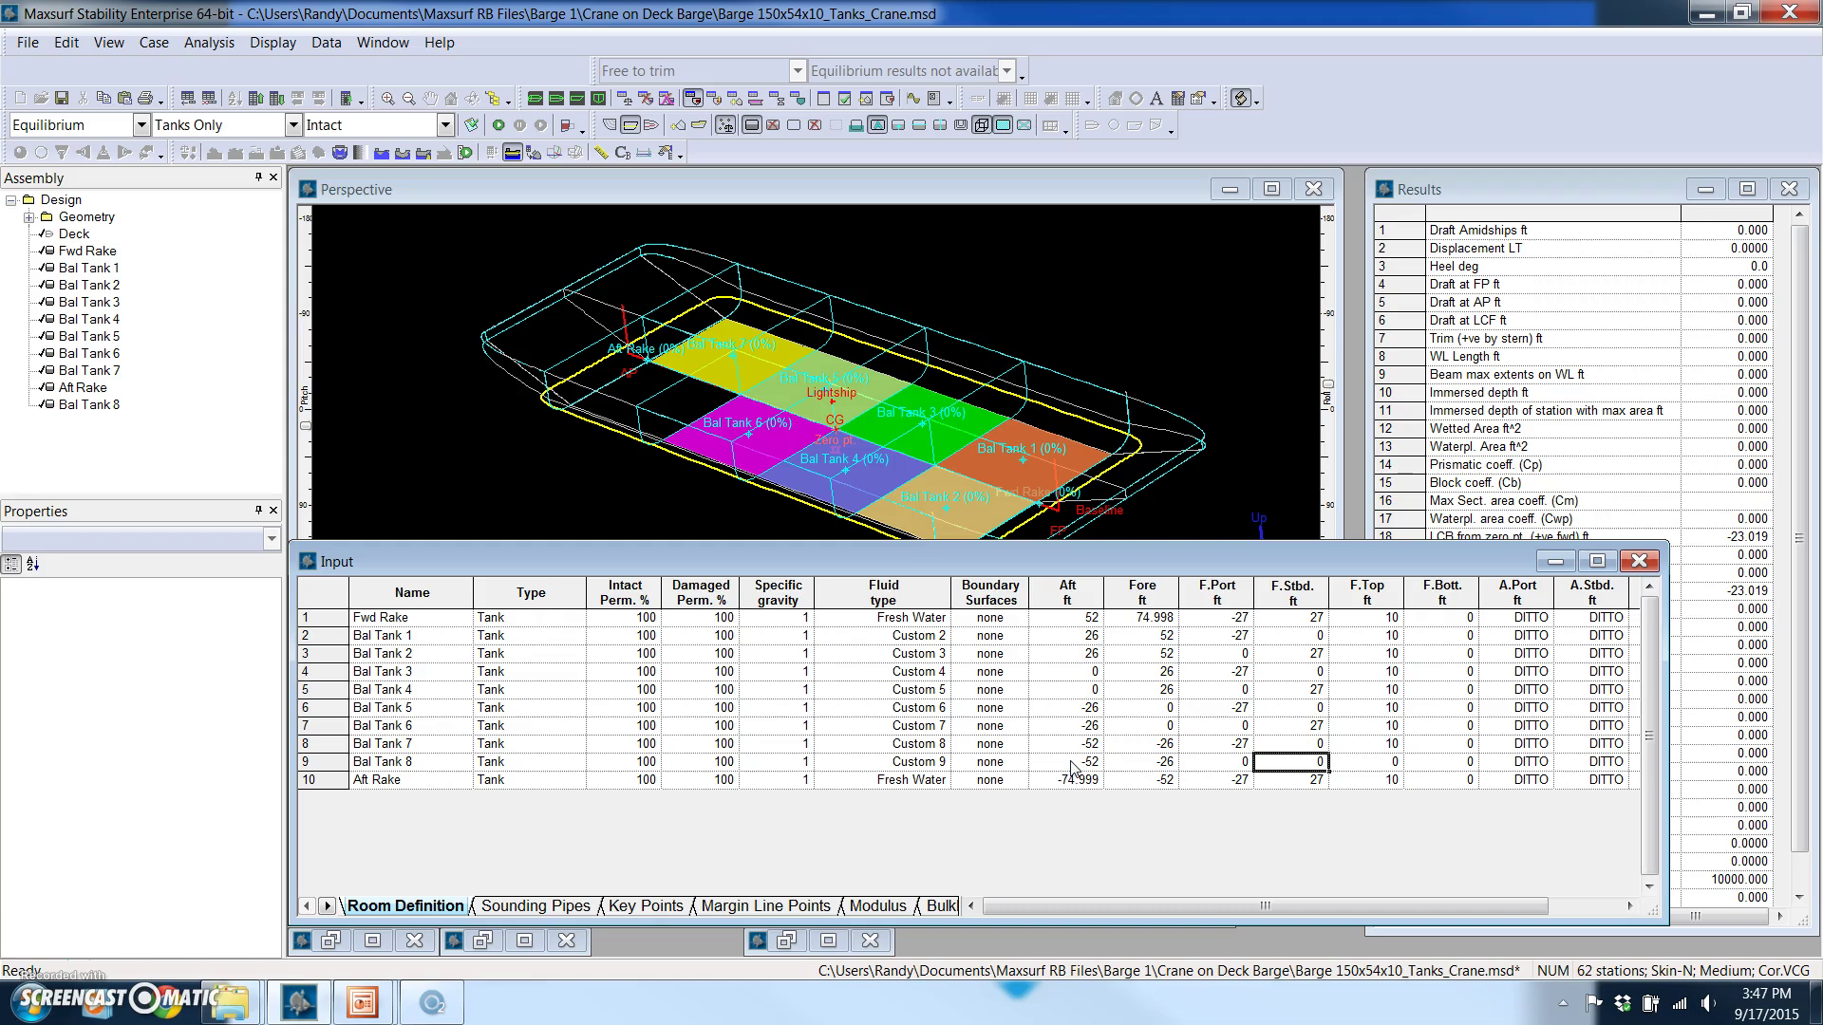
type("30")
key("Tab")
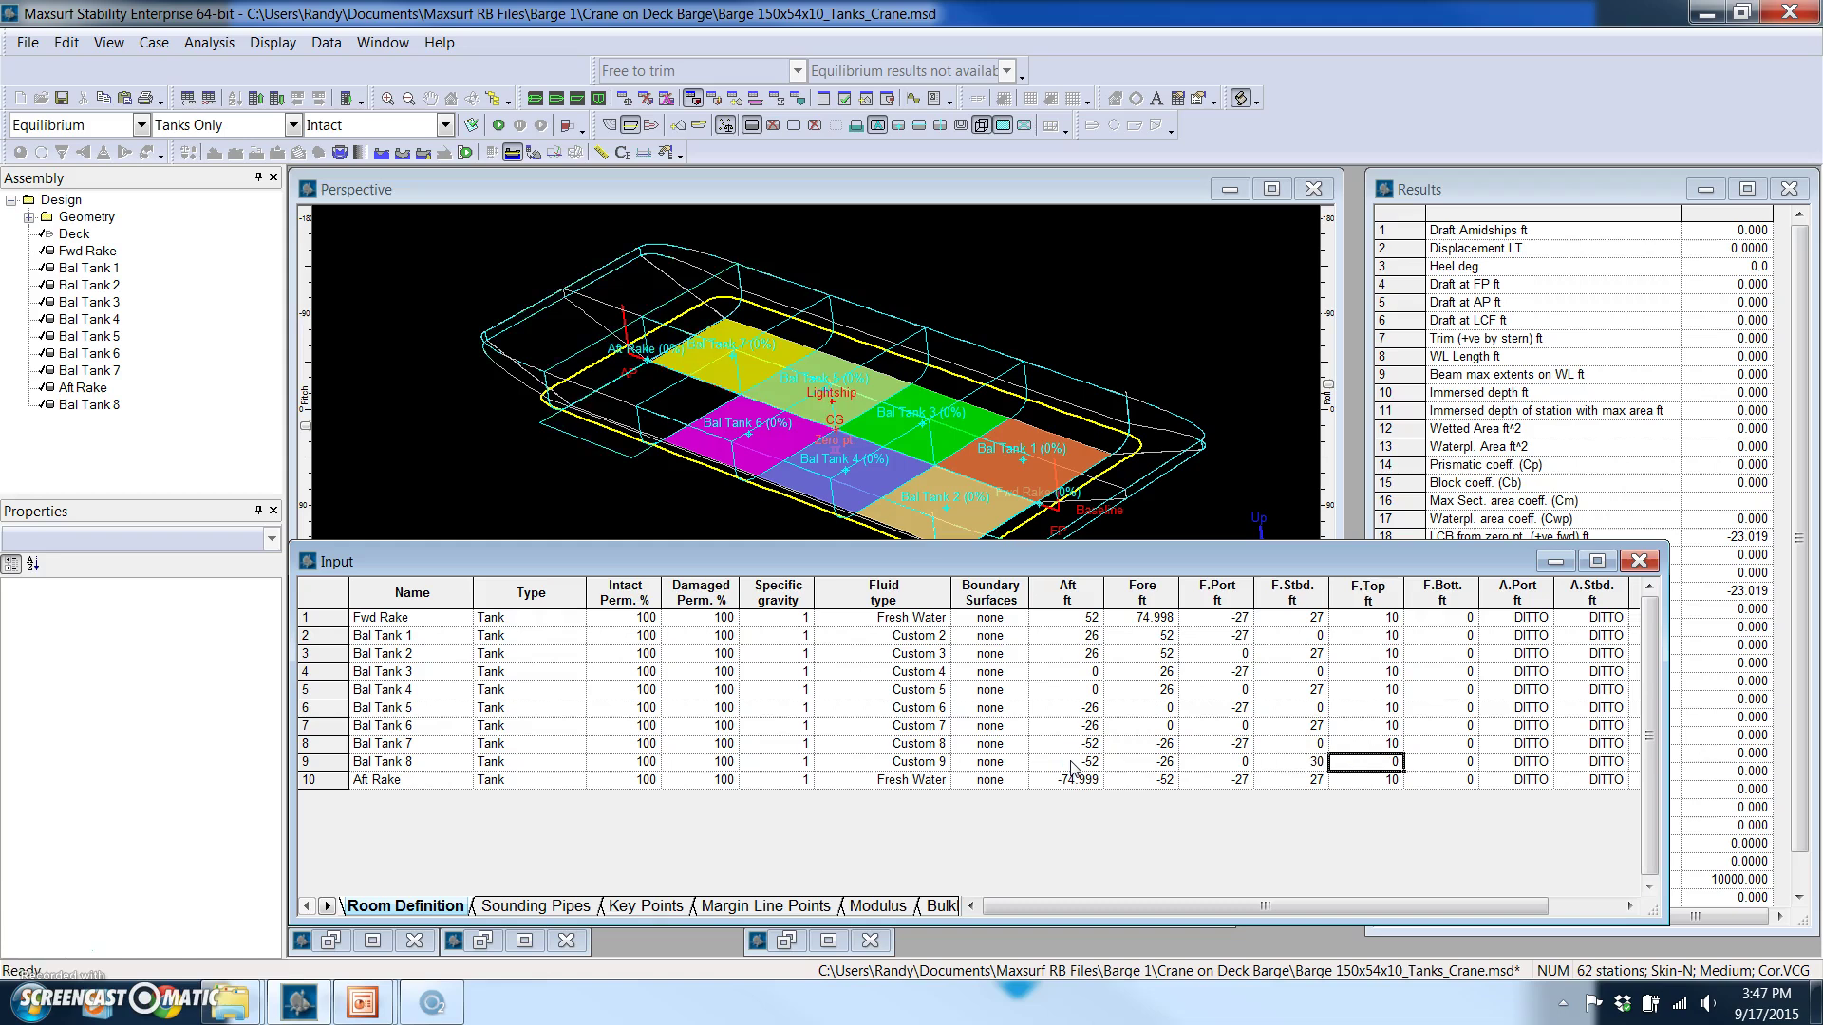
type("1")
key("Tab")
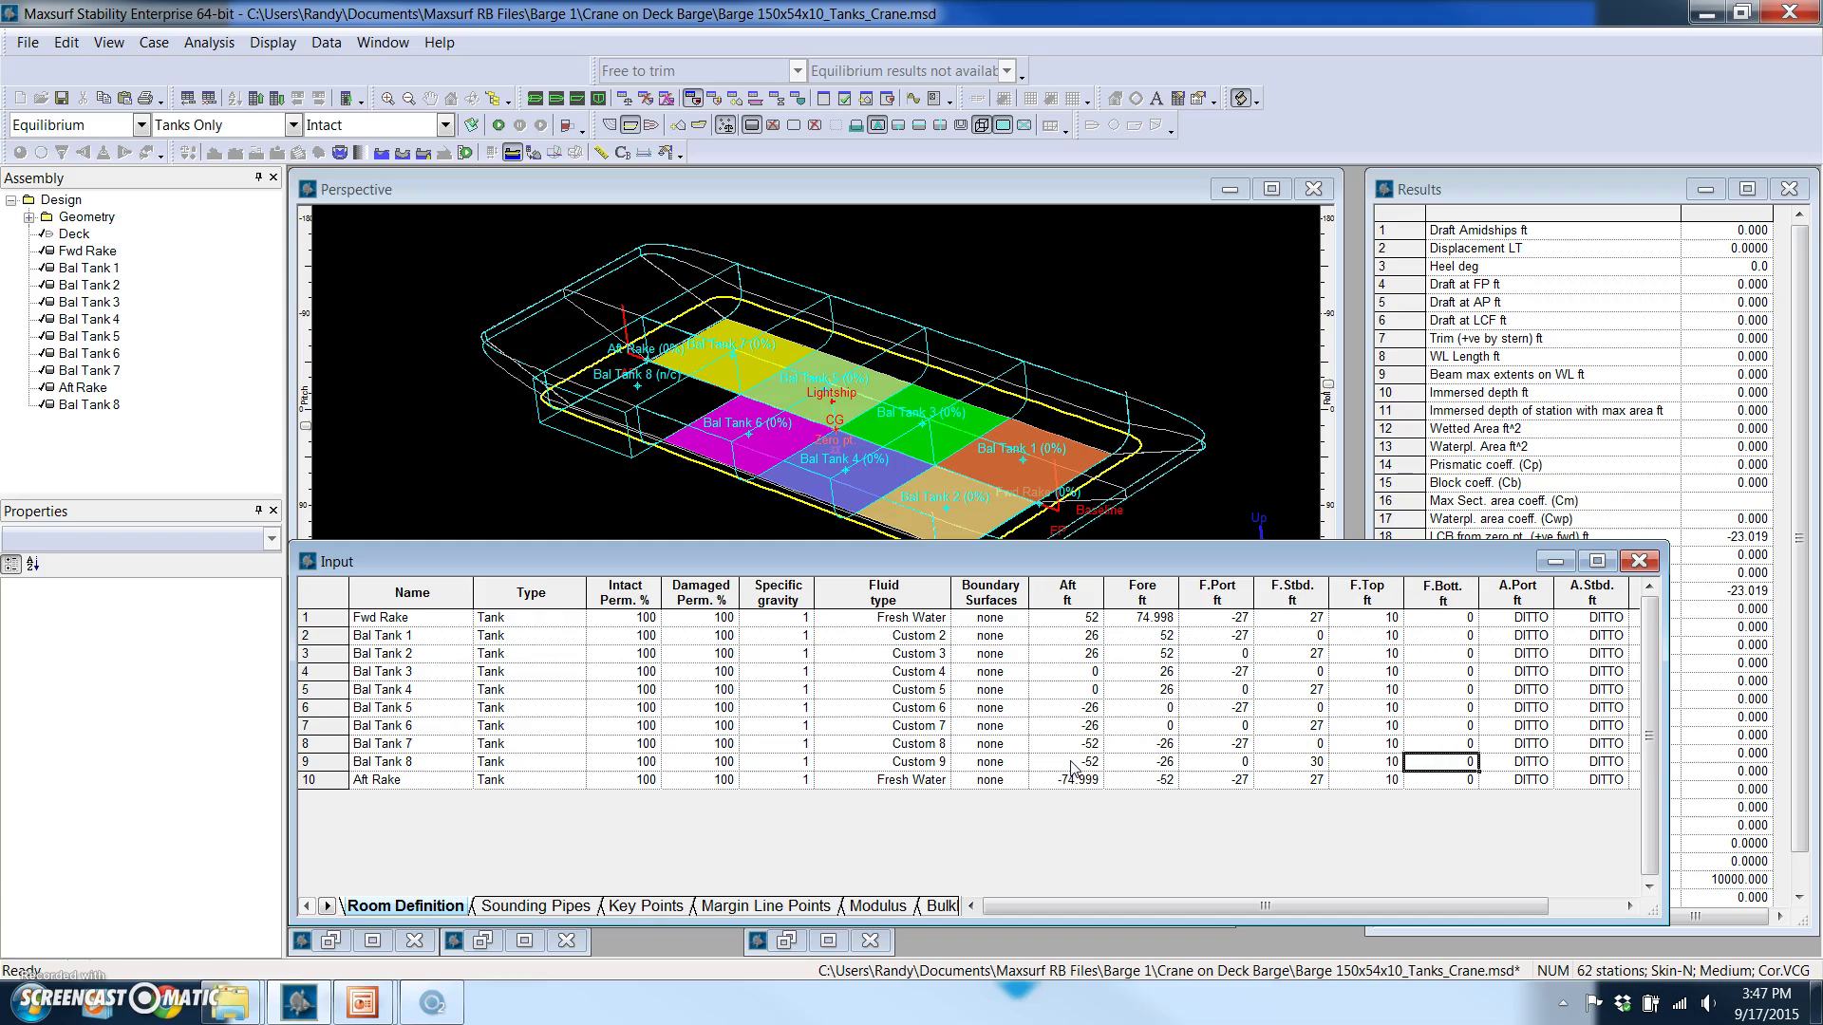
Recalculate tanks and compartments so Bal Tank 8 shows shaded at 0% in the barge view
left_click(645, 182)
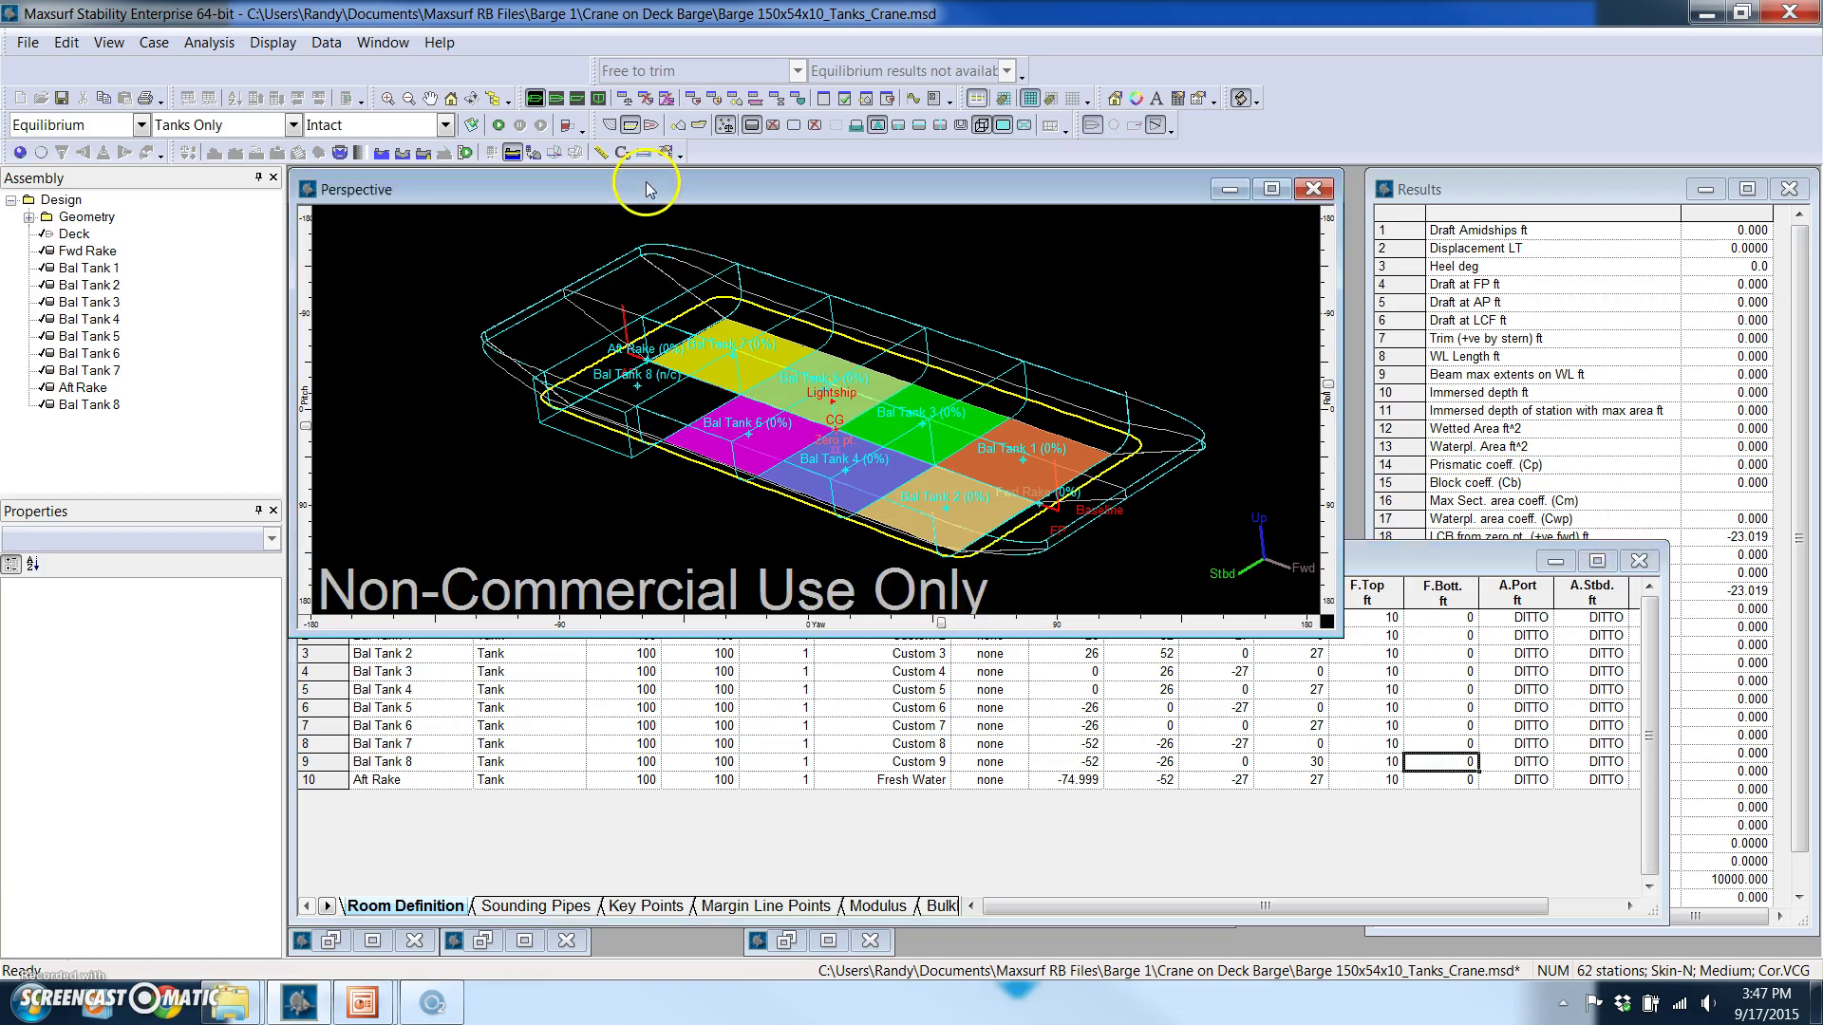
left_click(659, 297)
left_click_drag(660, 296, 680, 363)
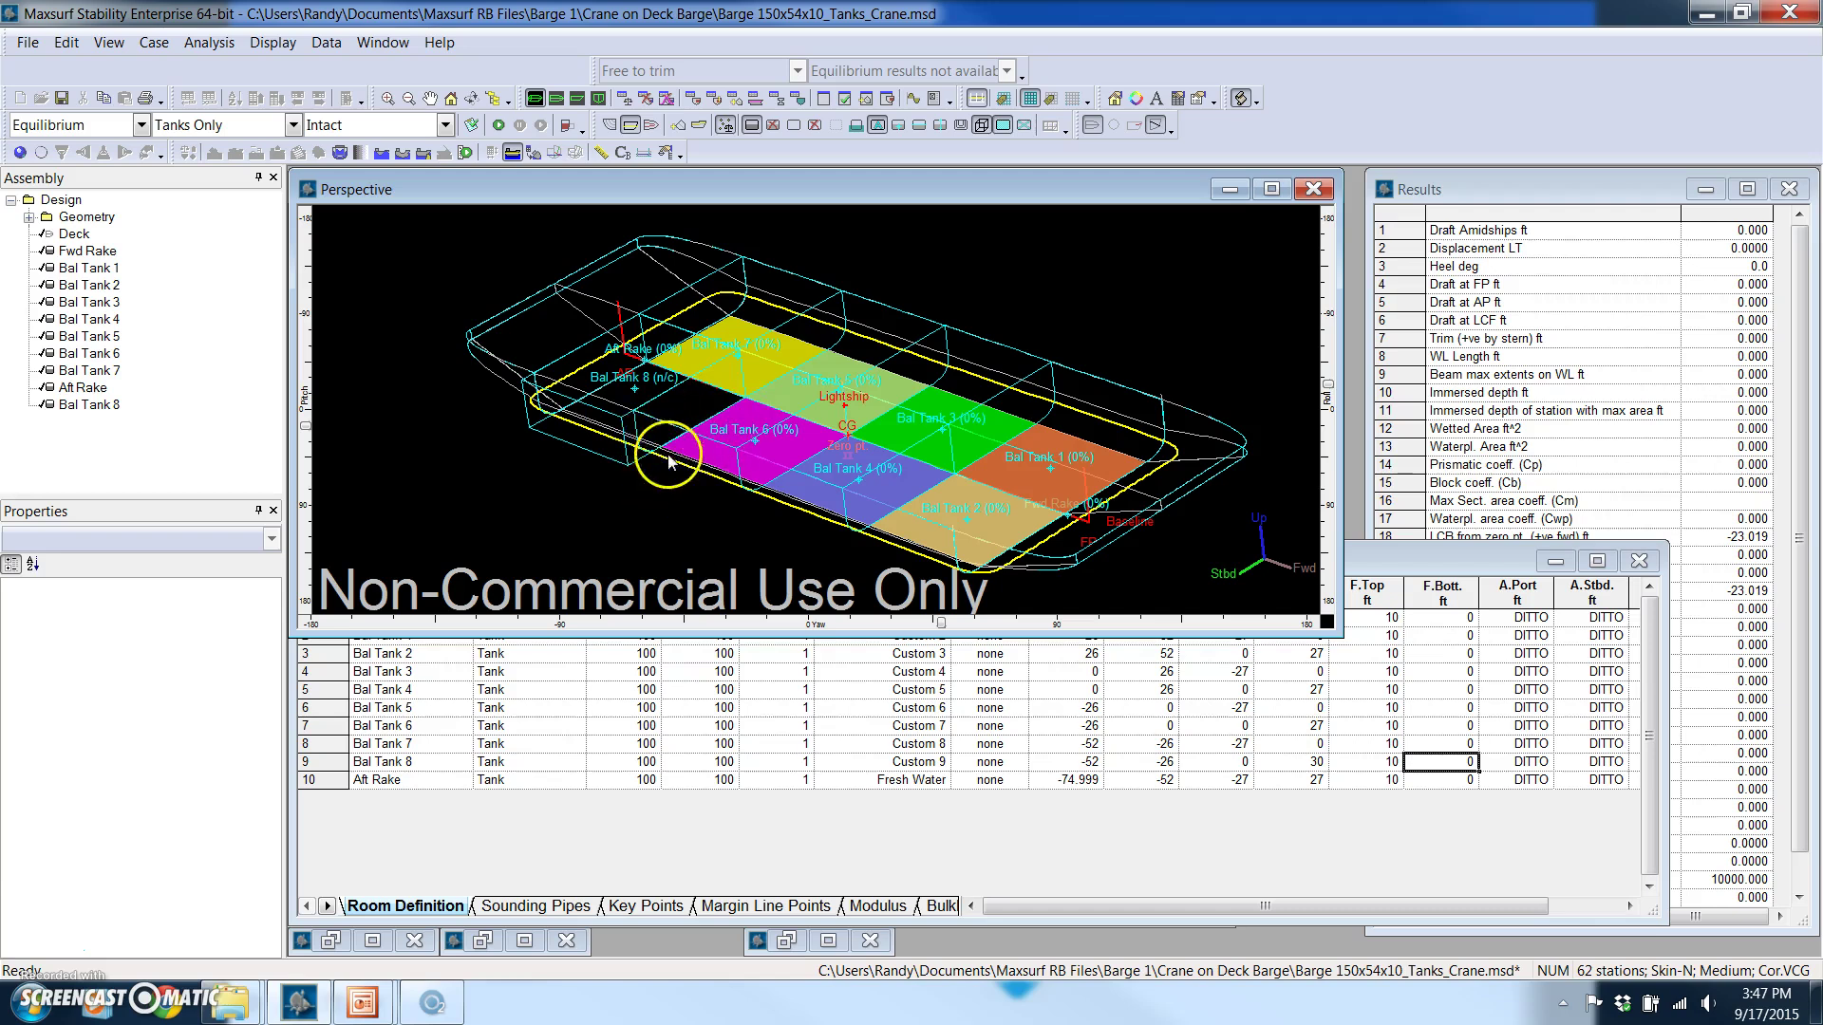
left_click_drag(657, 464, 680, 505)
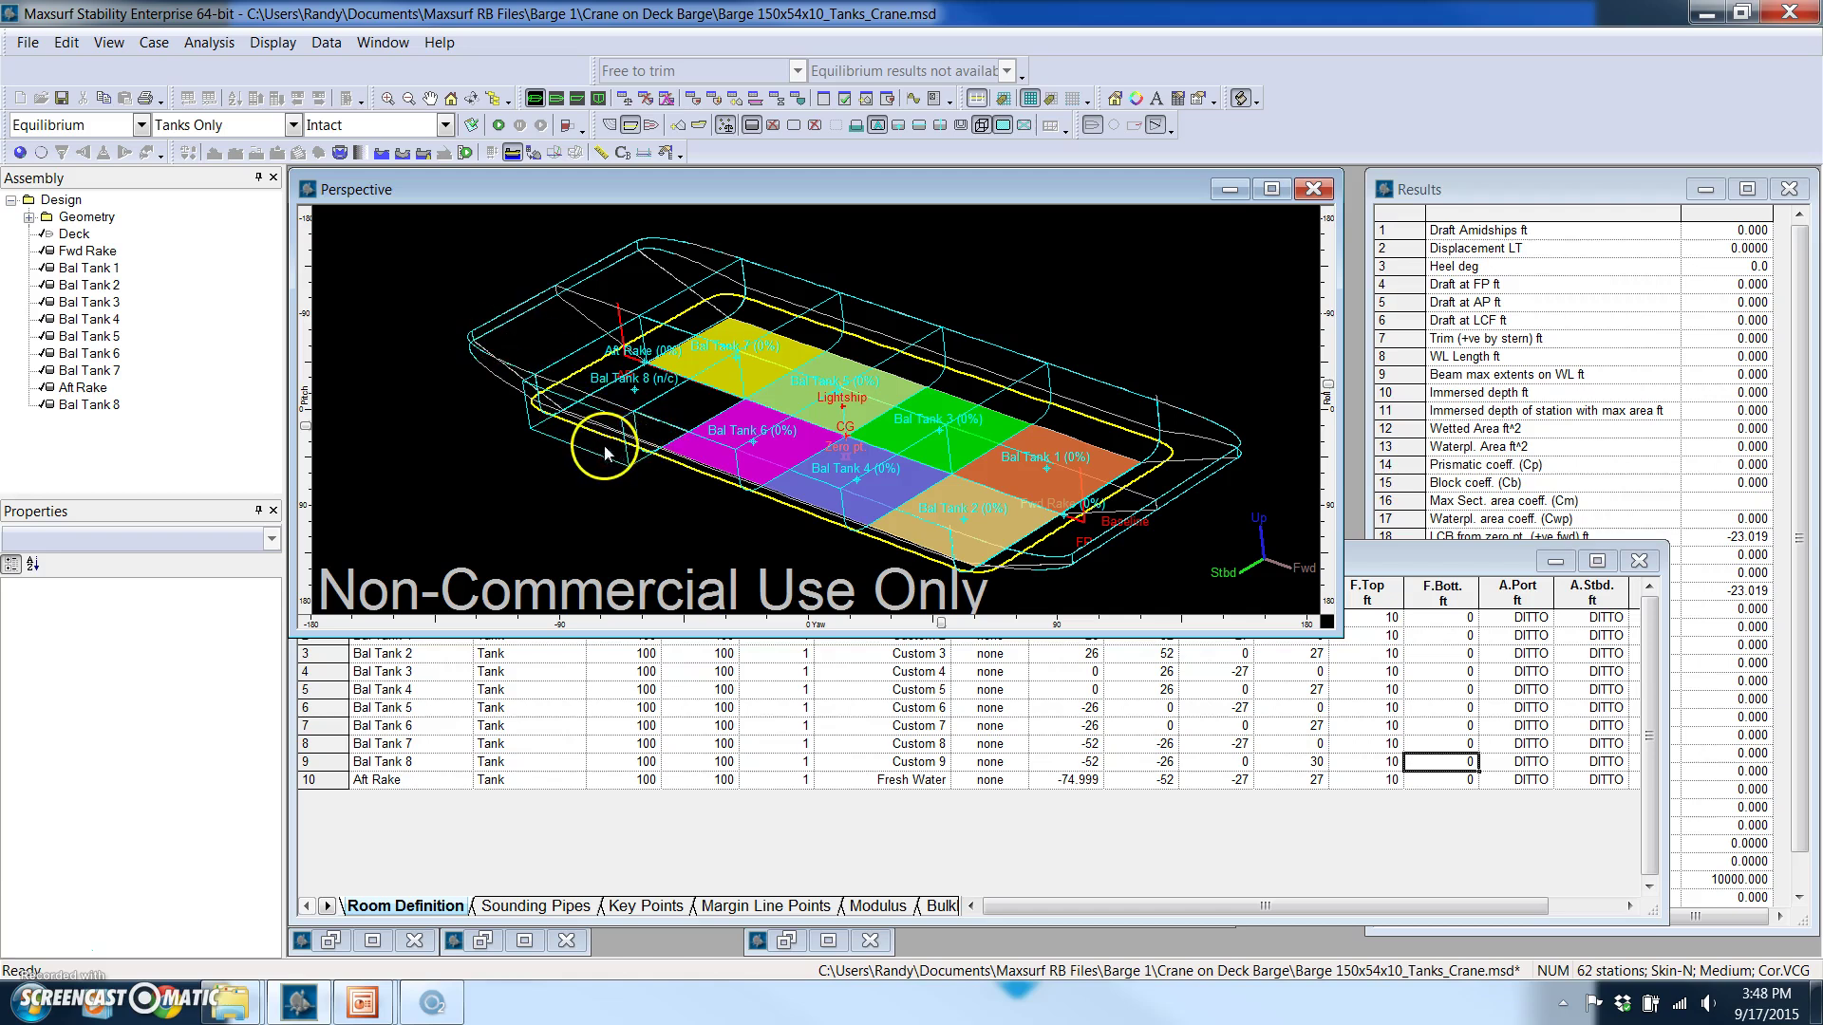
scroll(603, 446, "up", 2)
left_click(209, 43)
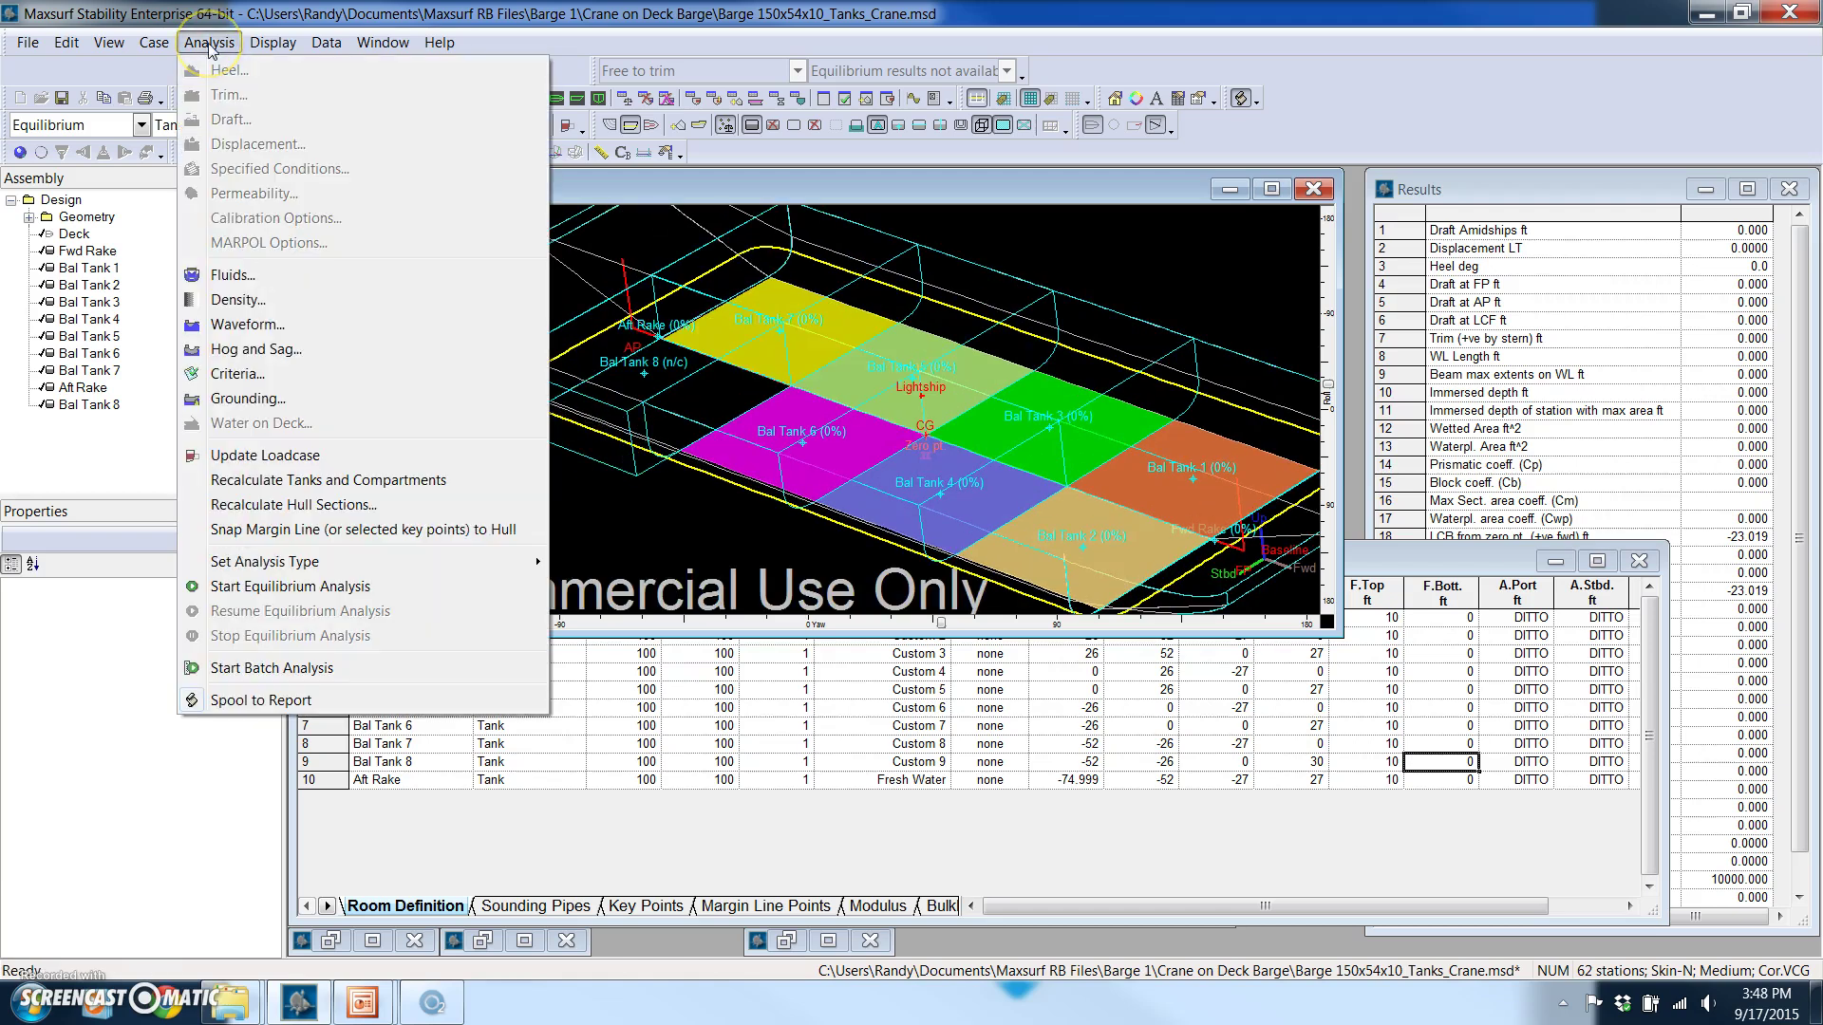
left_click(313, 481)
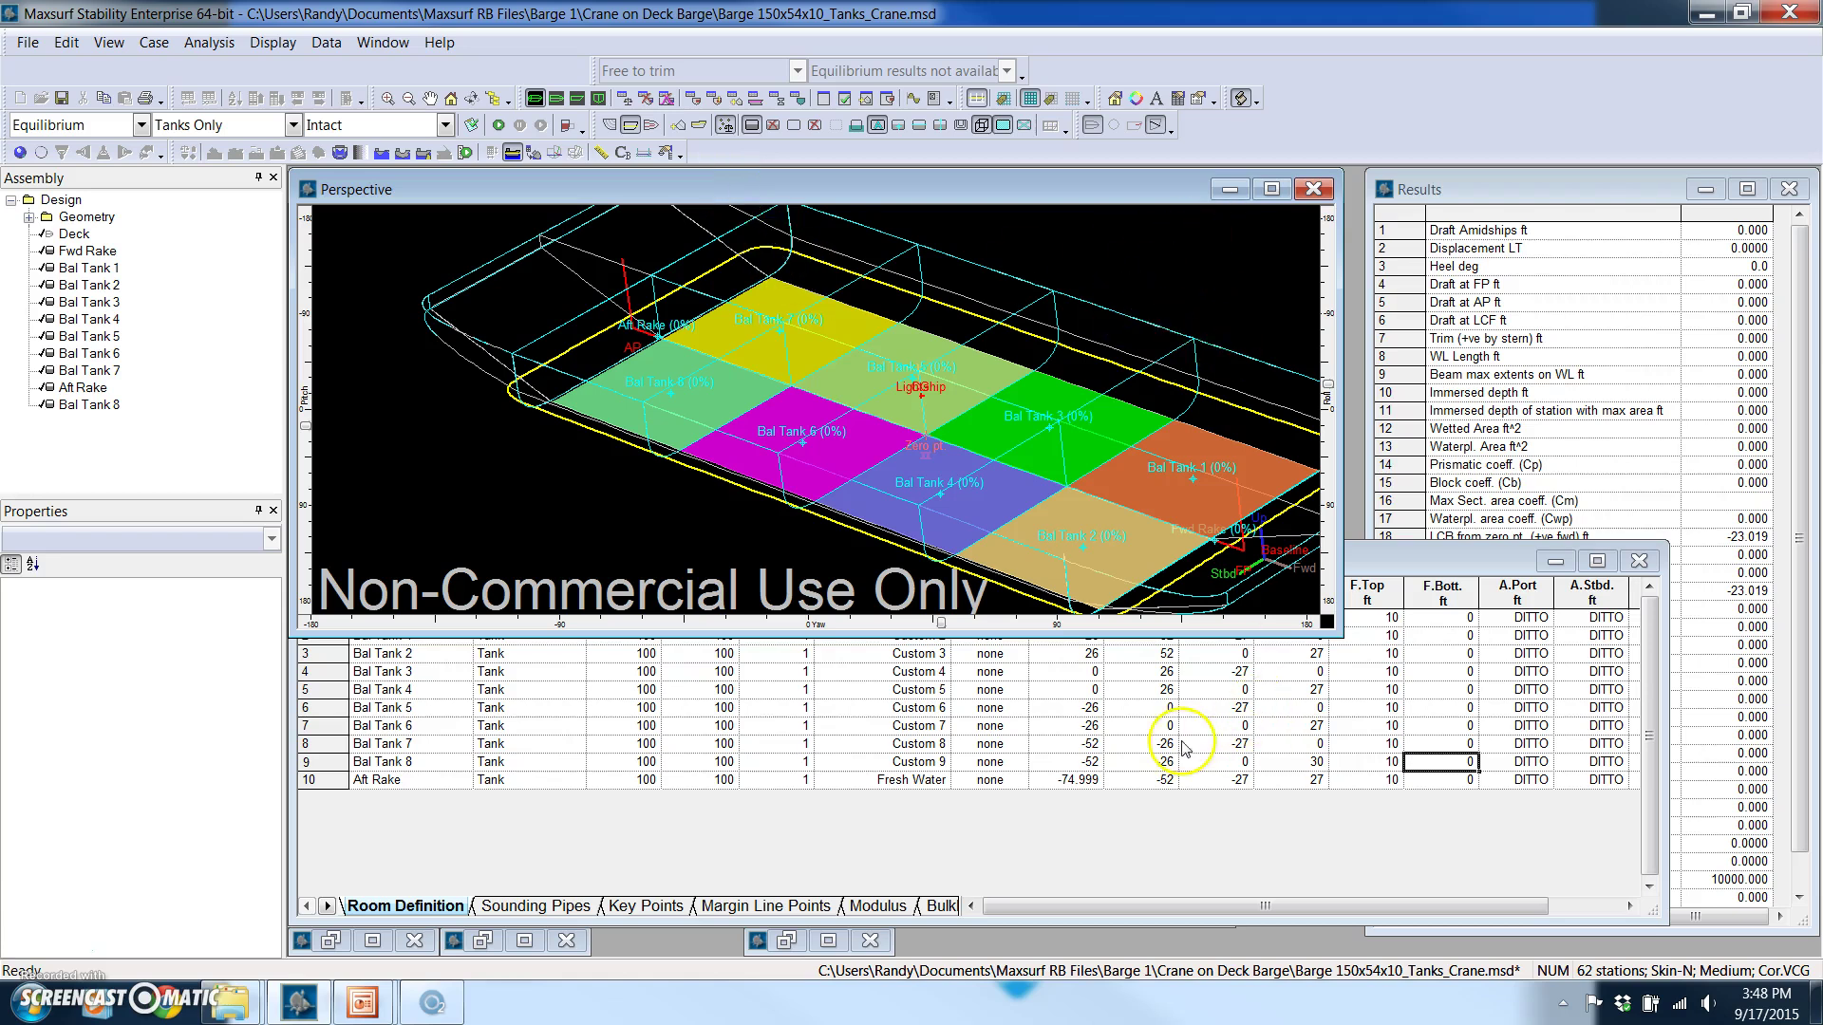
Close the tank input table and enlarge the Tanks Only loadcase table to show all rows and moments
left_click(1210, 744)
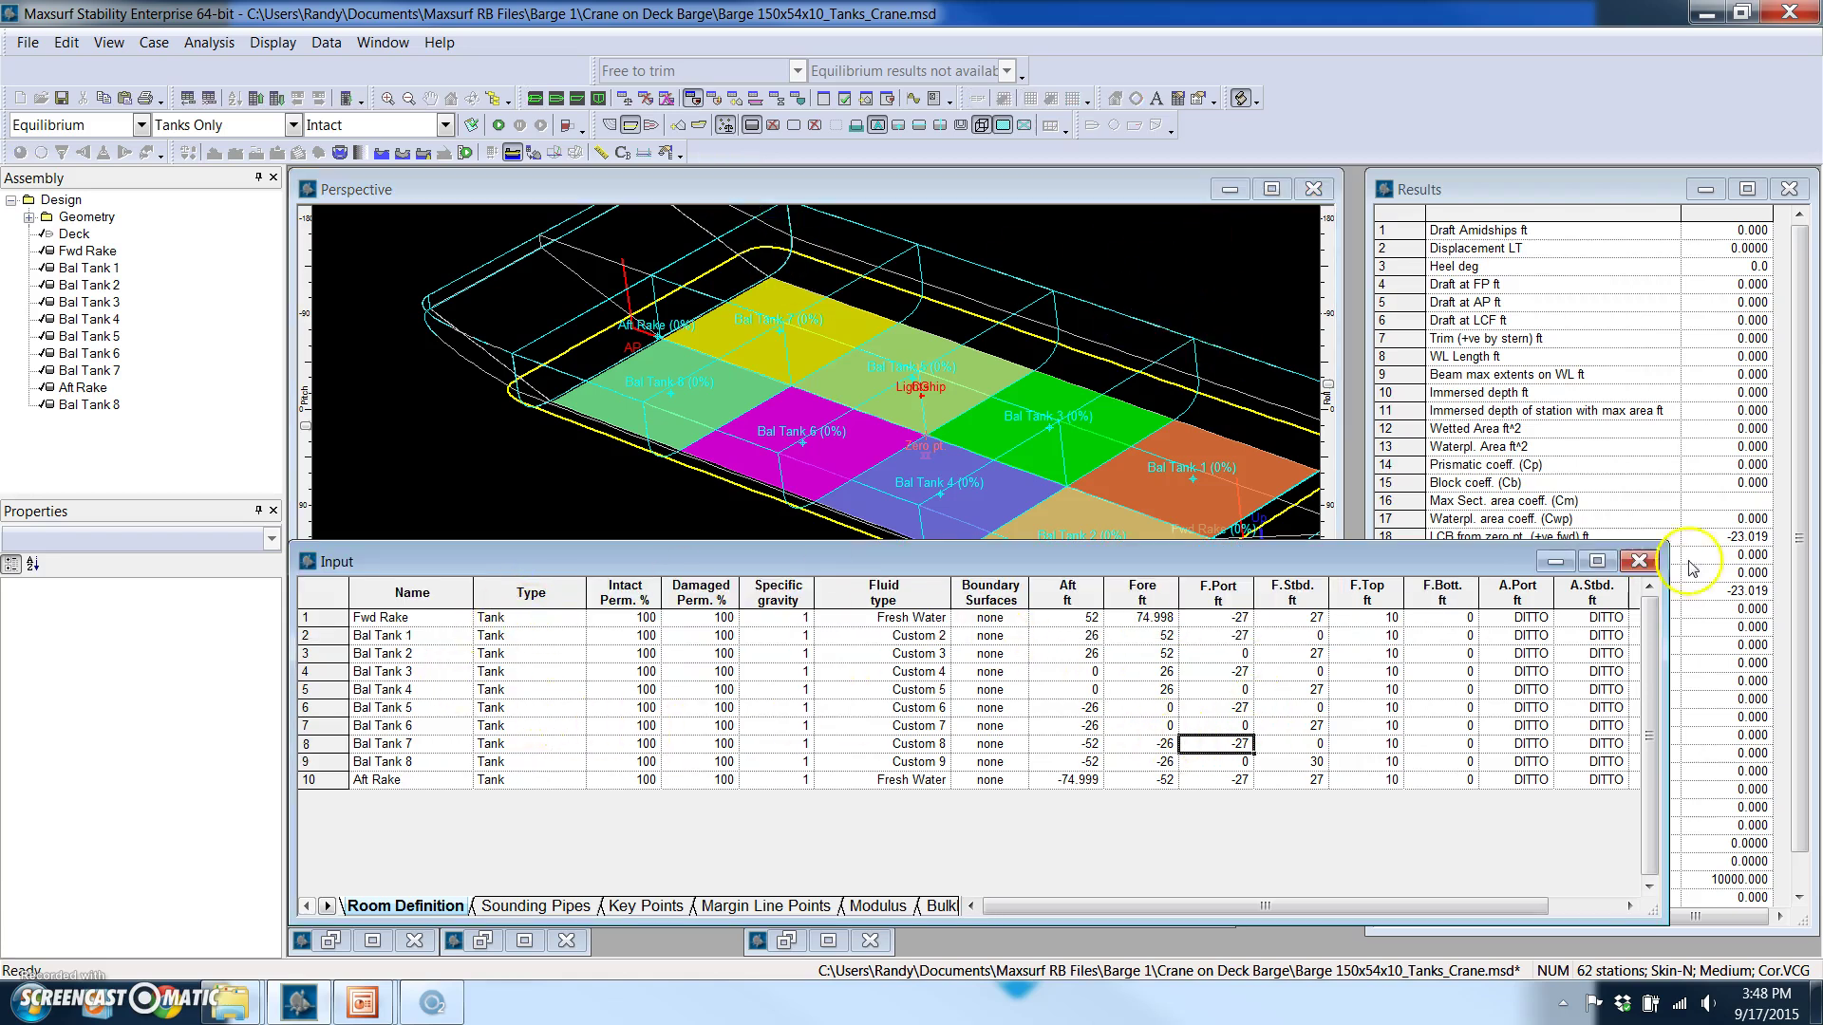
left_click(1638, 566)
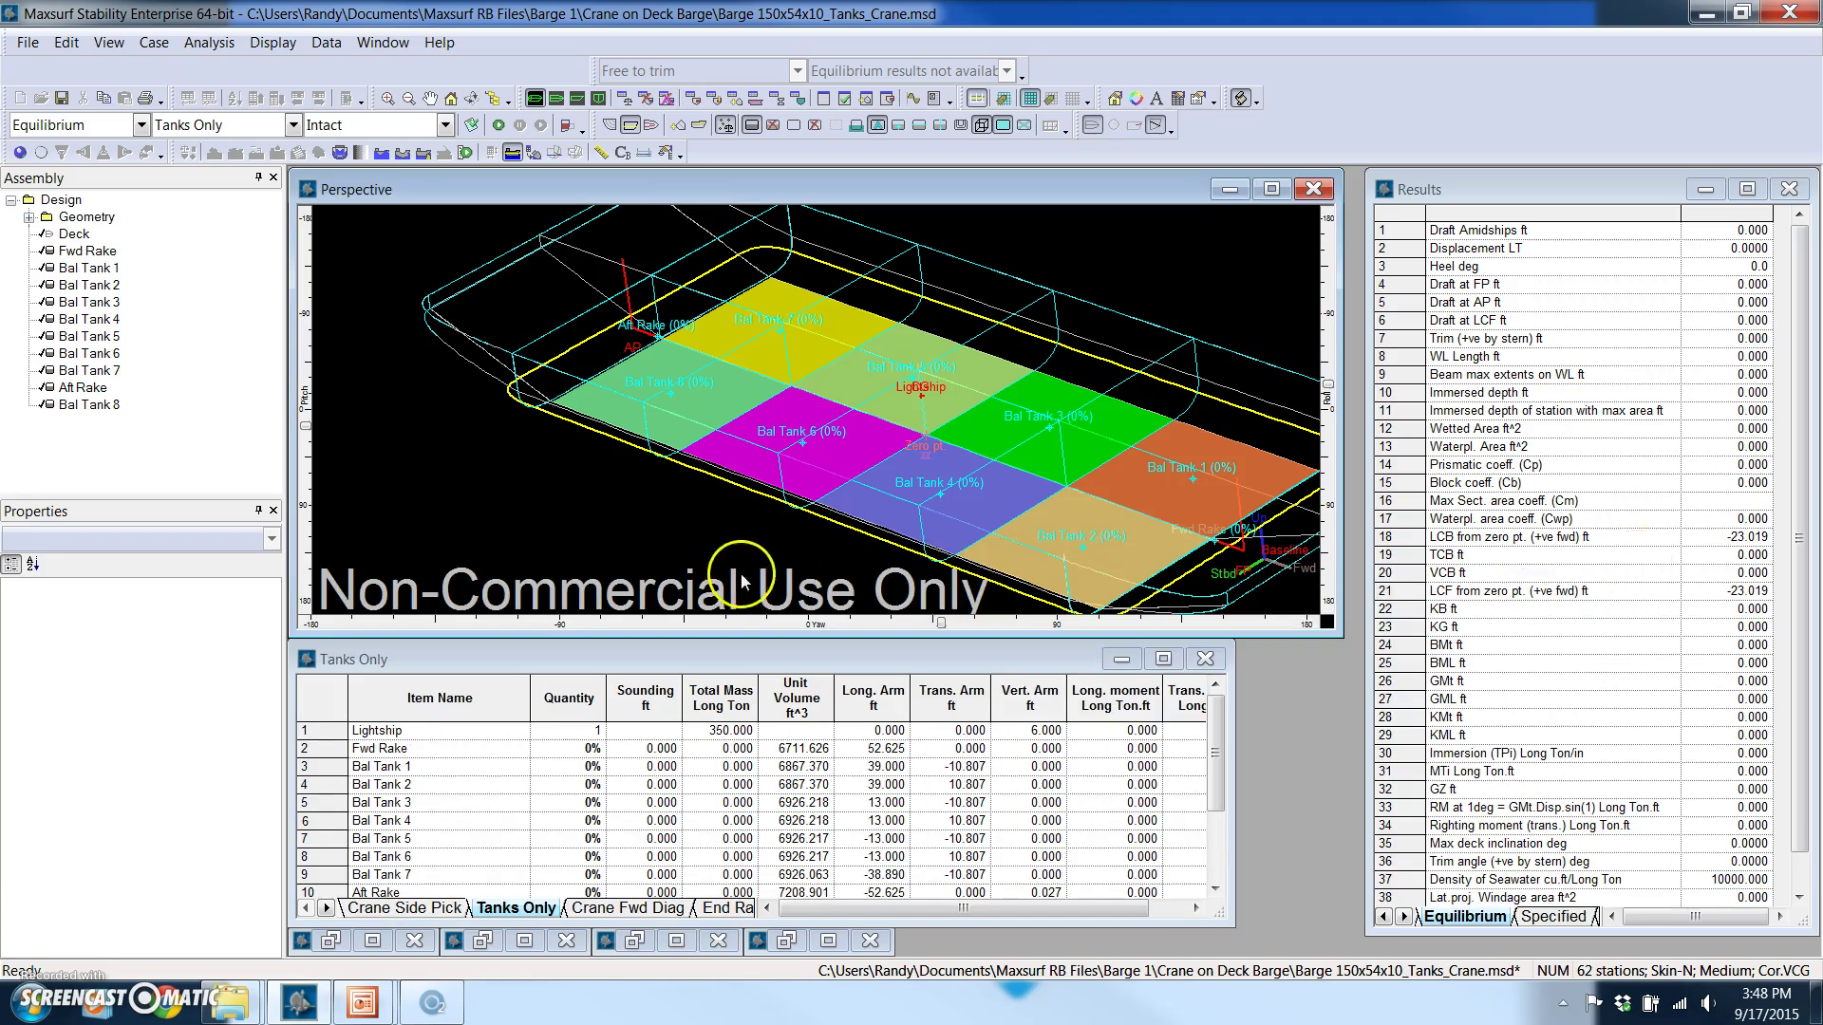
left_click(667, 657)
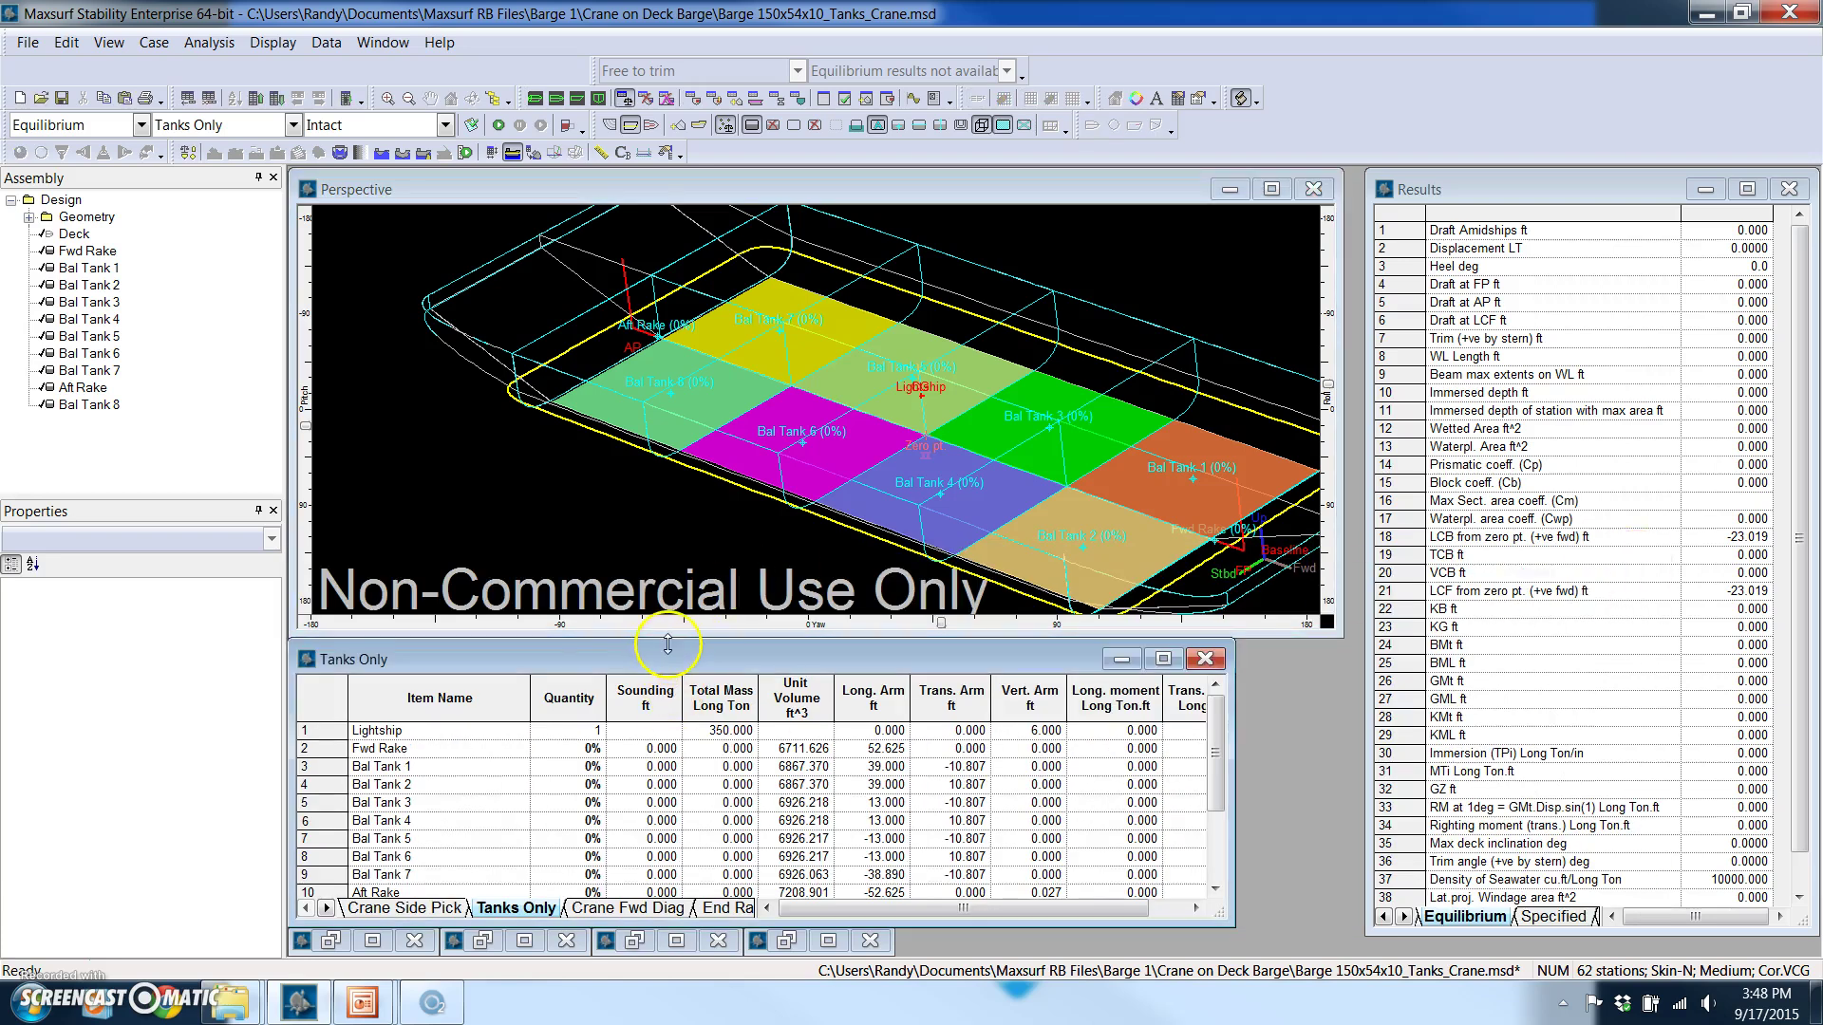
left_click_drag(666, 646, 667, 566)
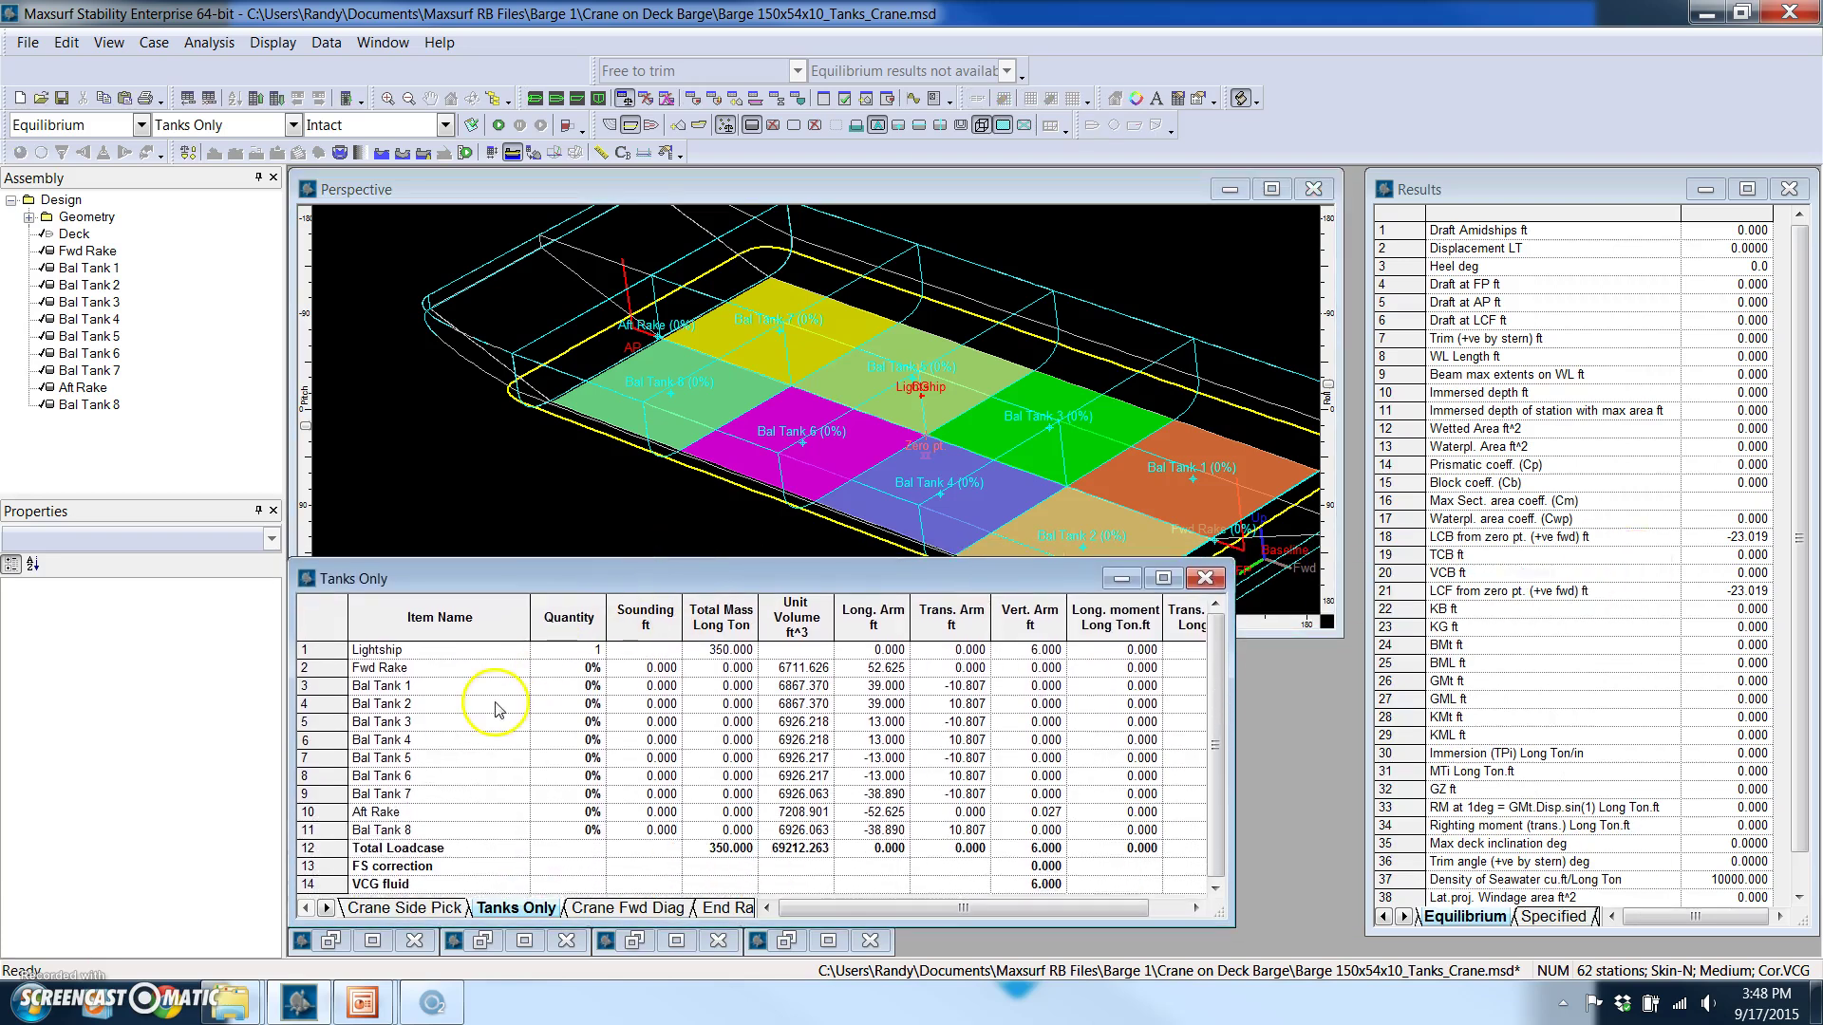
left_click_drag(1229, 764, 1347, 764)
left_click(406, 686)
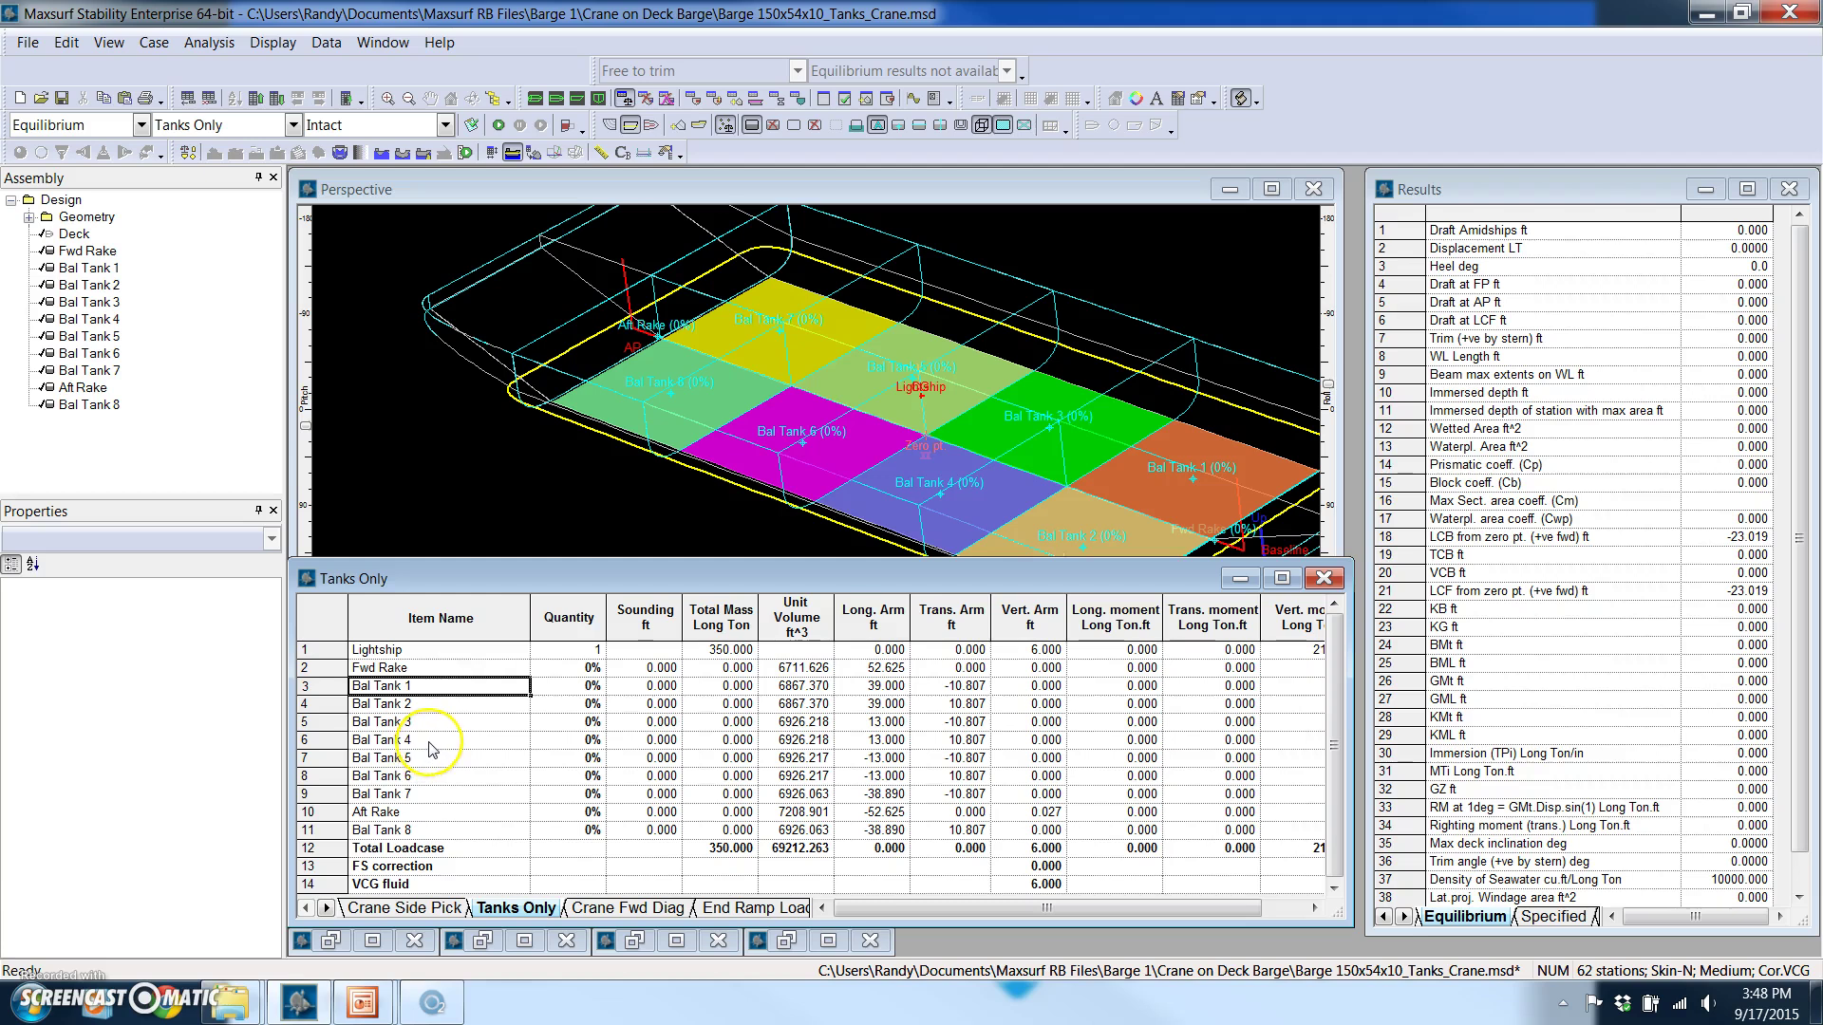
left_click(432, 742)
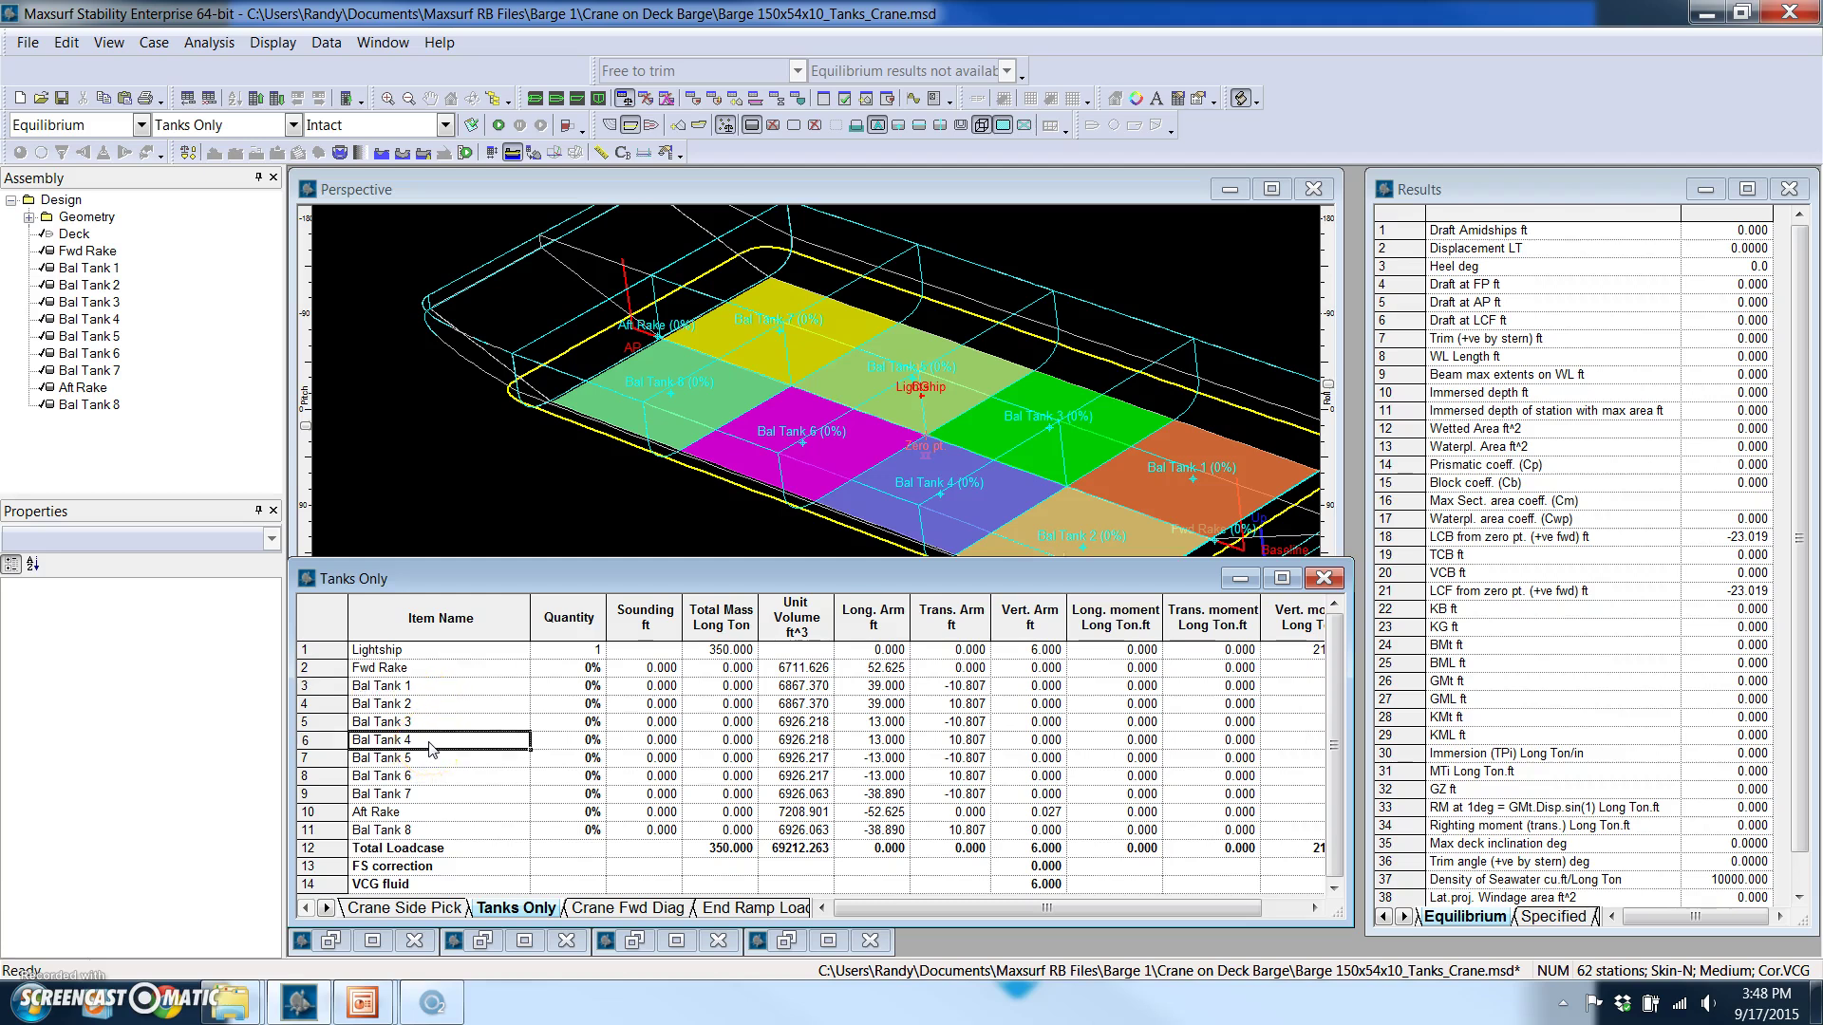
left_click(380, 832)
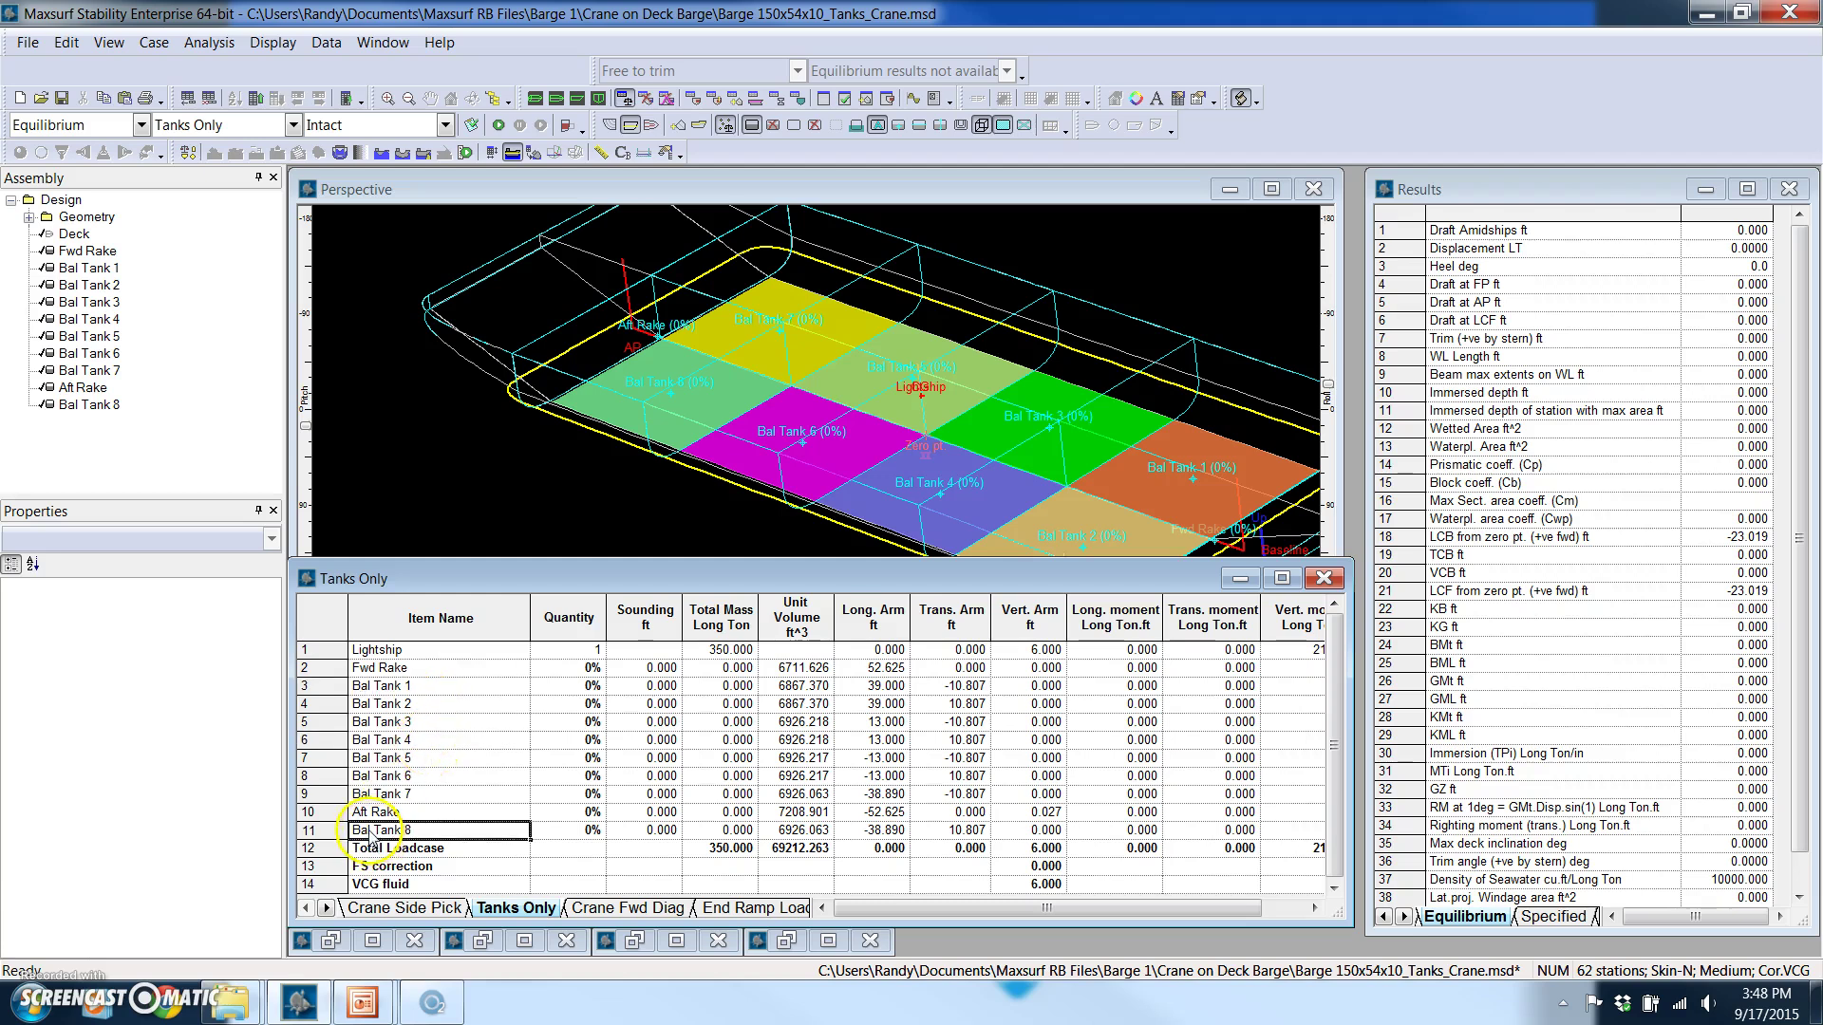
Fill the Fwd Rake to 80% and the Aft Rake to 30%
left_click(581, 667)
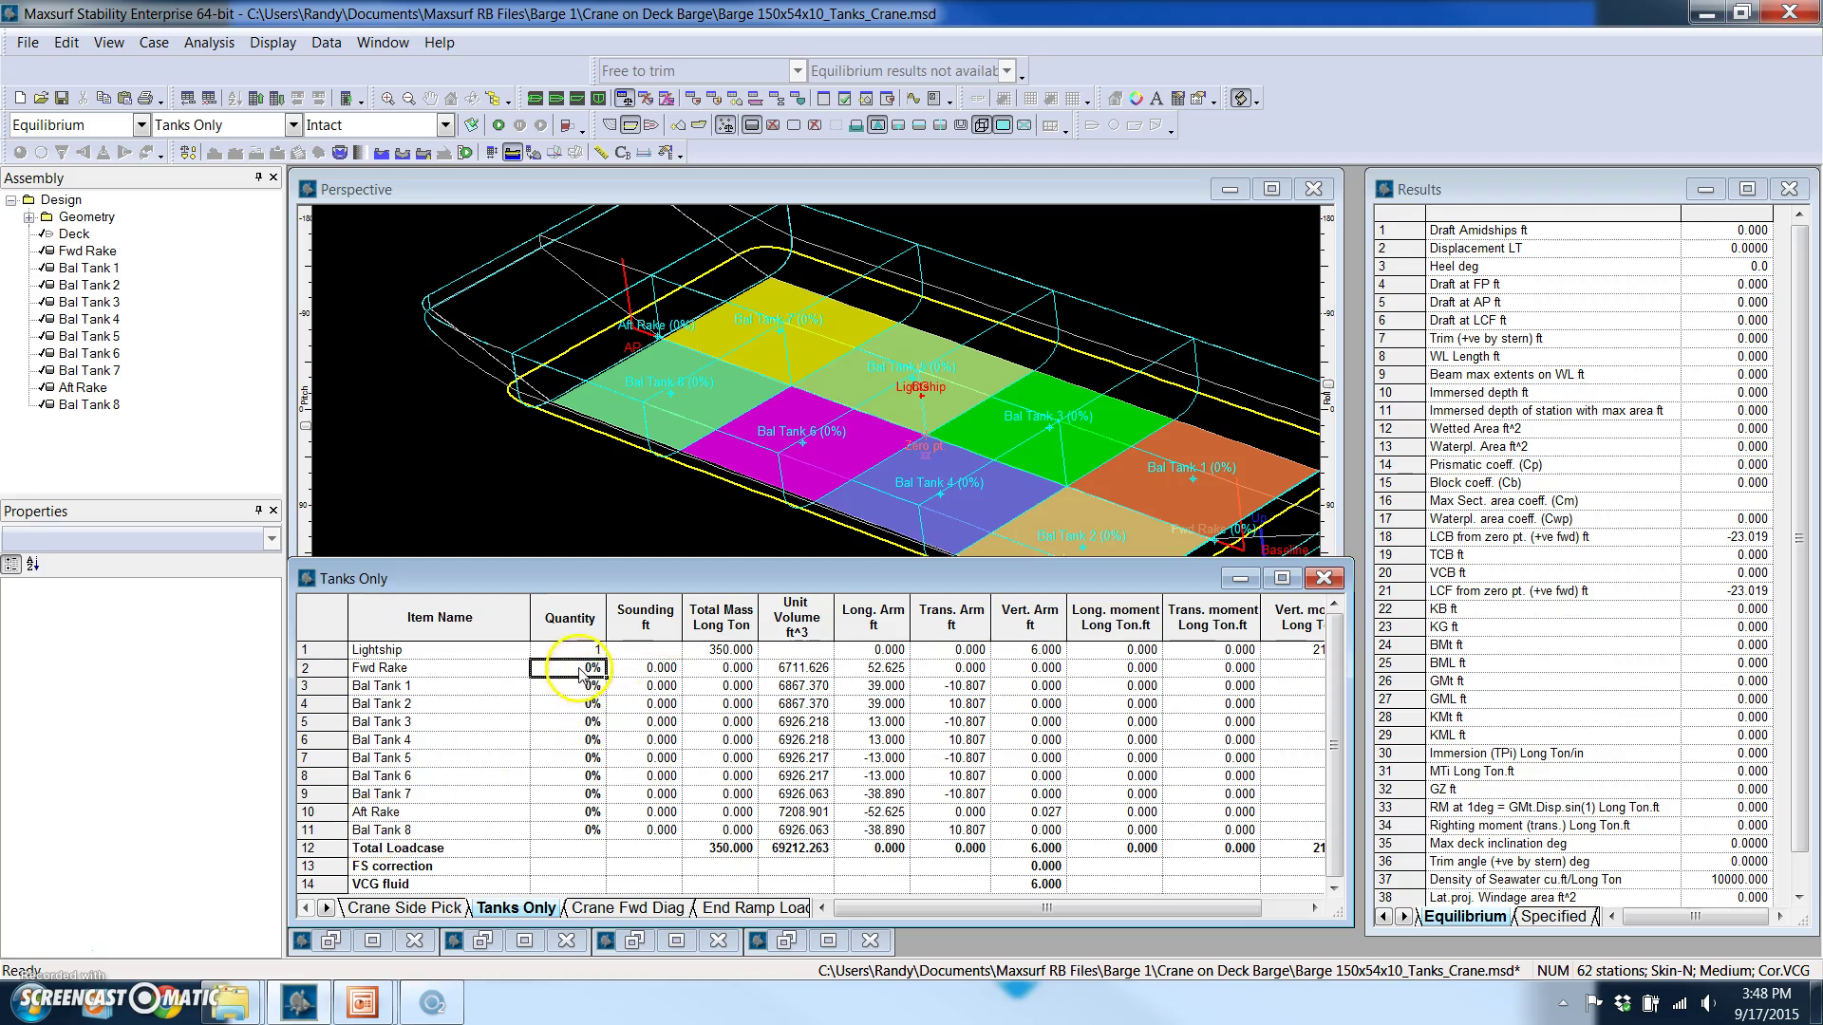
left_click(646, 490)
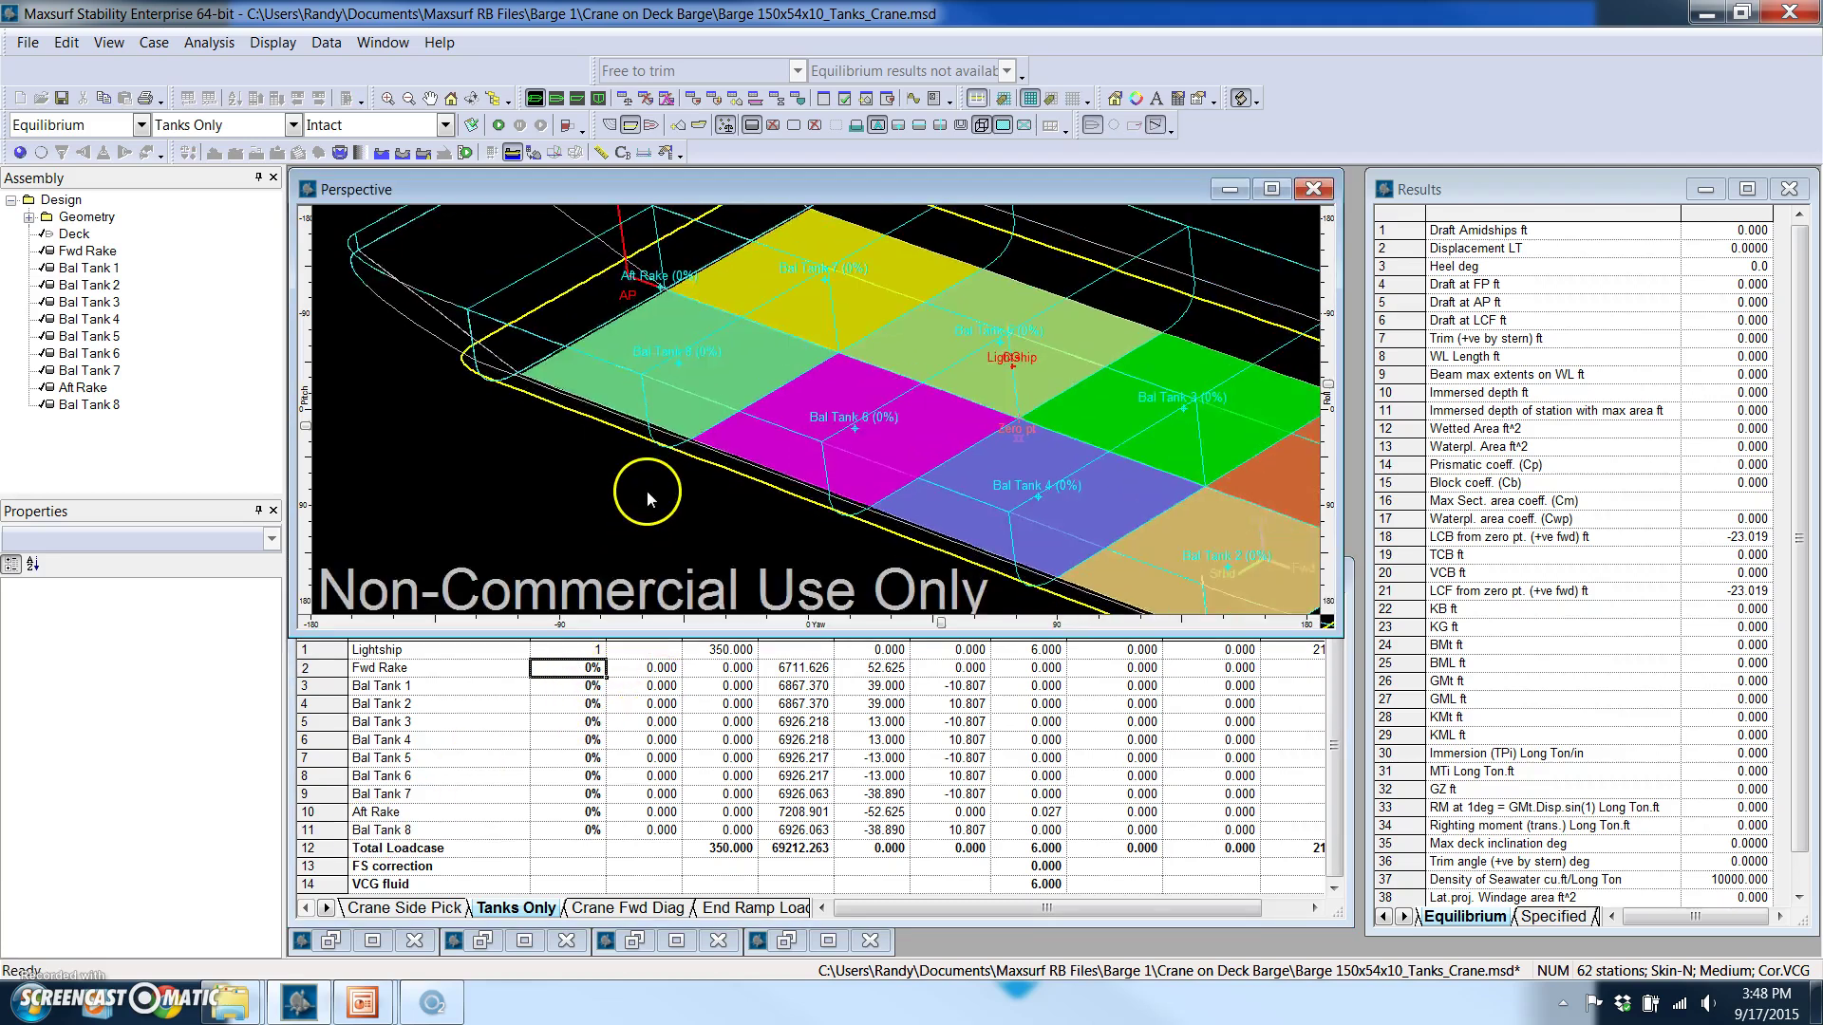
scroll(646, 492, "down", 2)
scroll(647, 491, "down", 3)
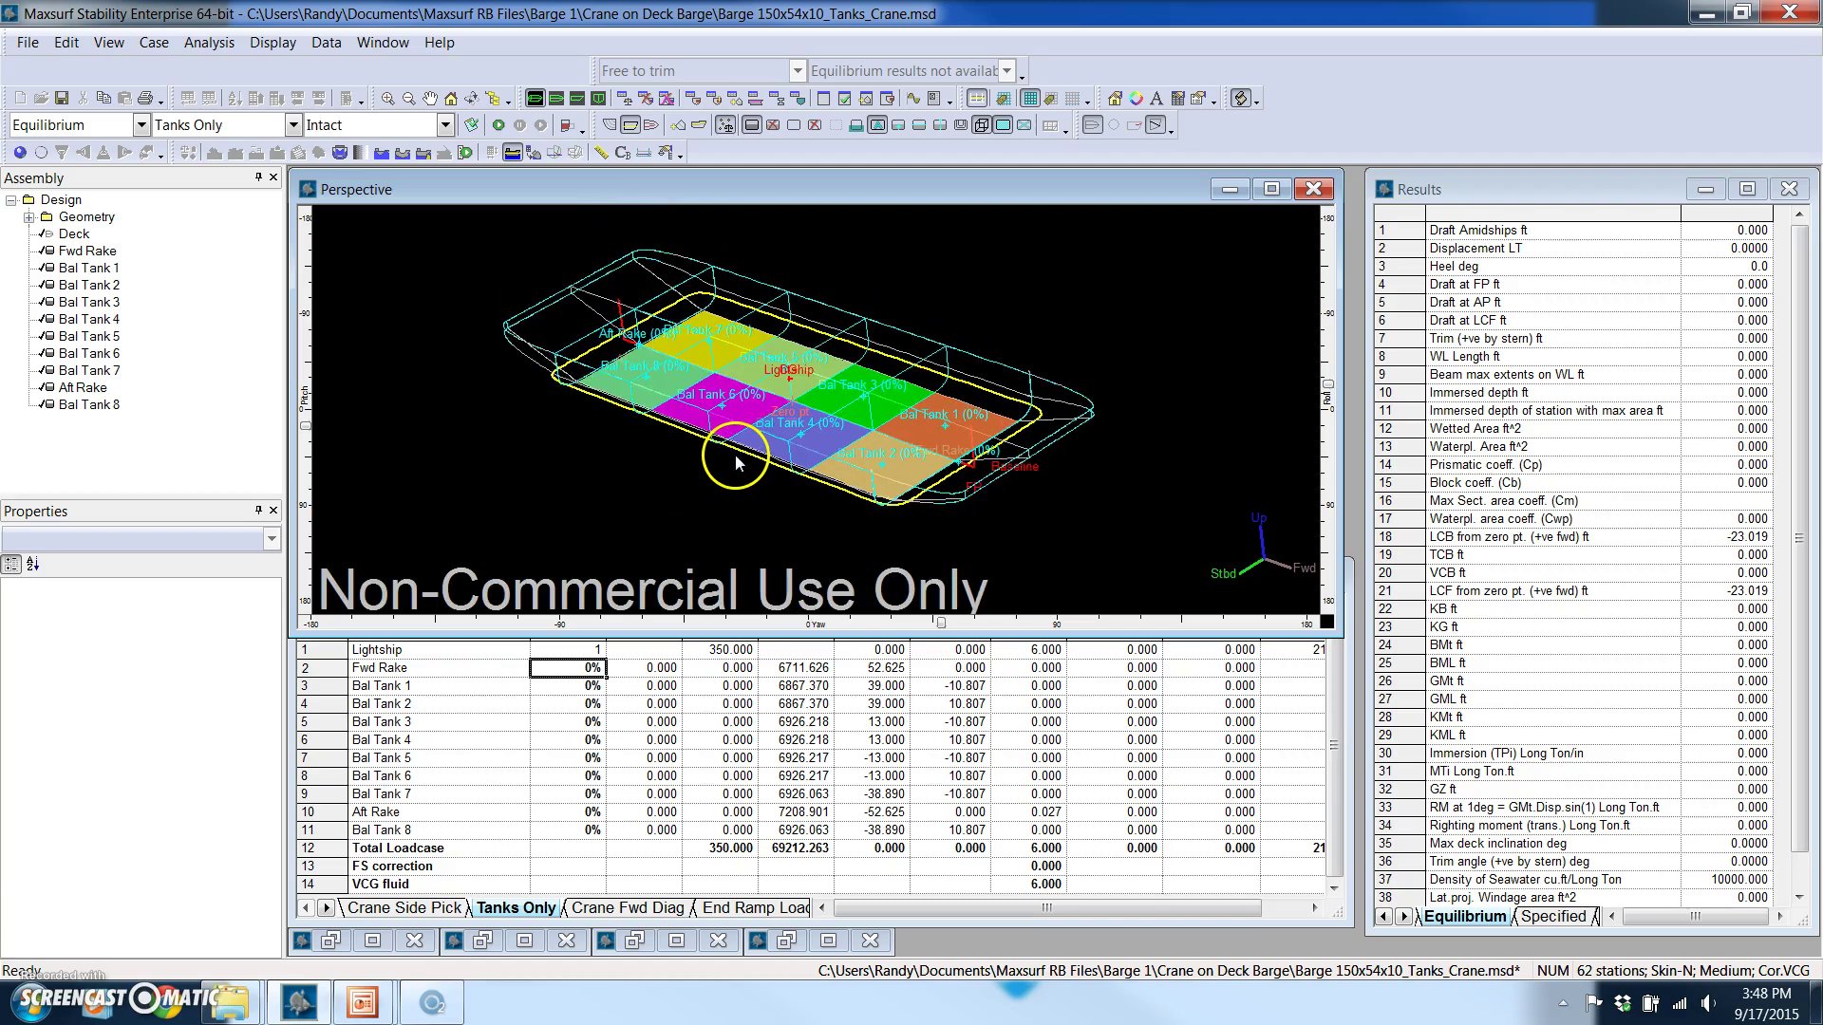
left_click(513, 707)
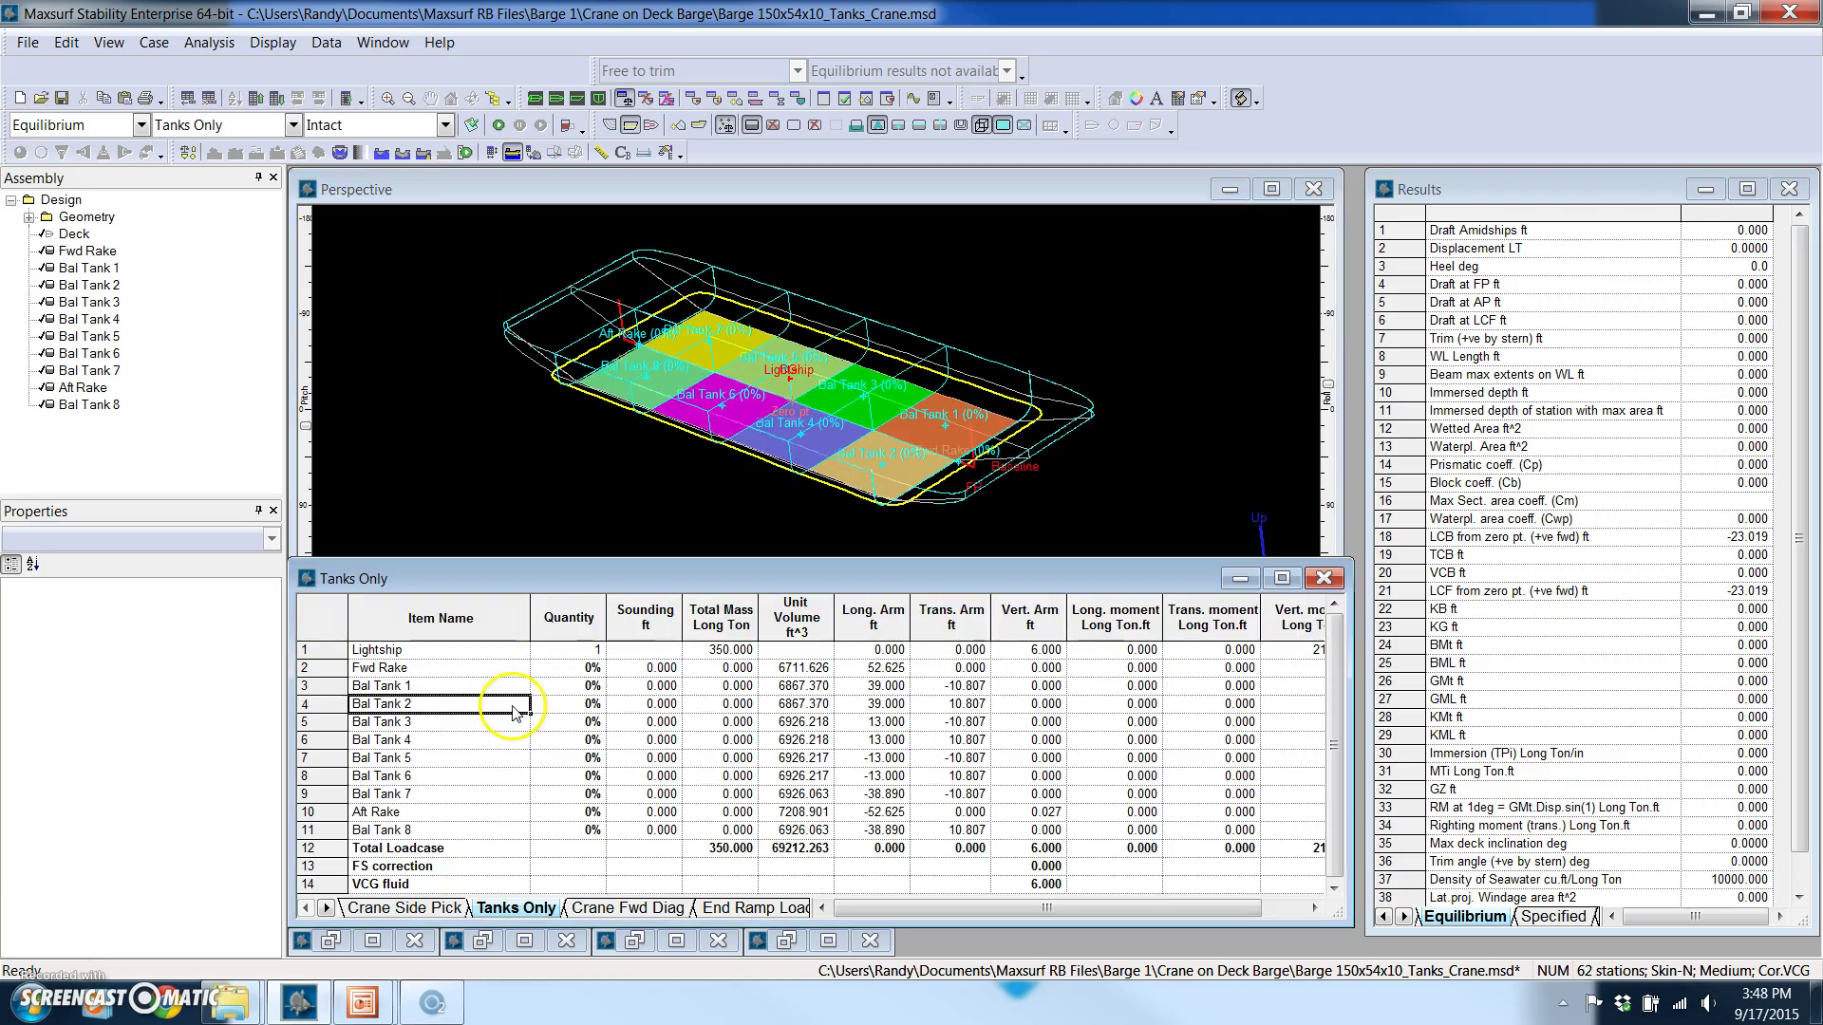
left_click(575, 670)
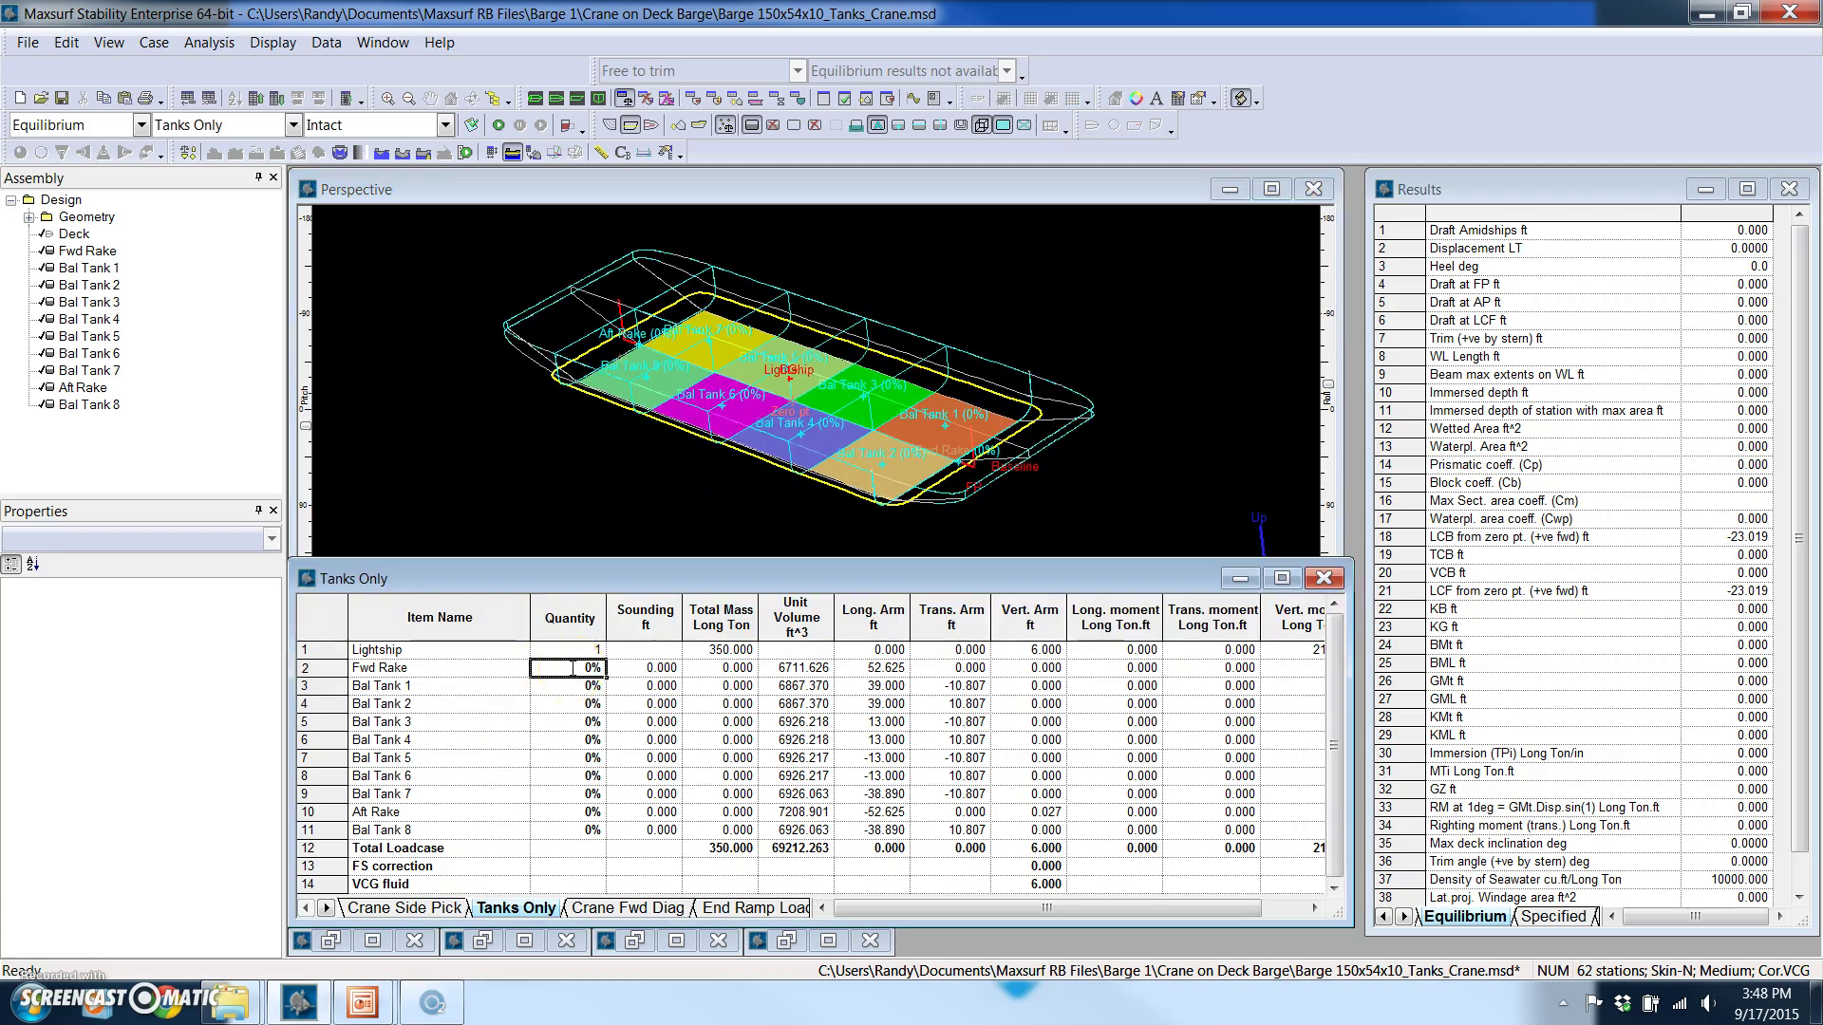
type("8")
key("Return")
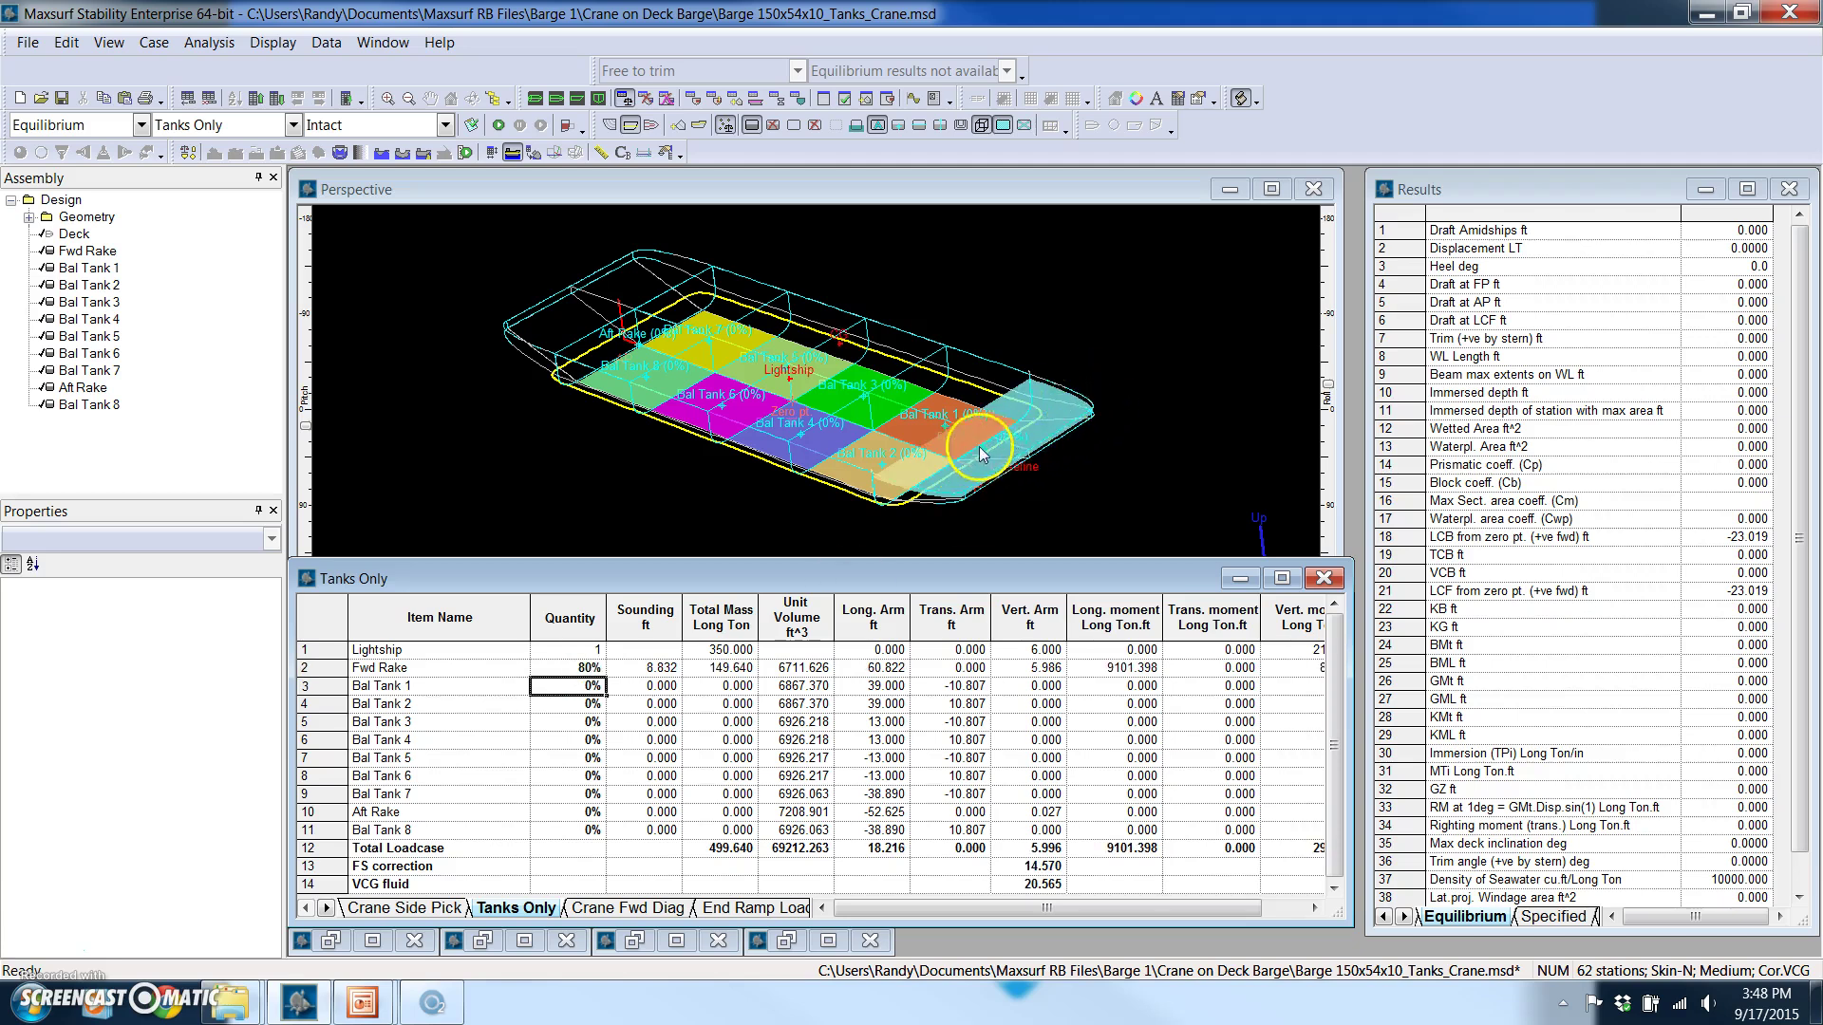
left_click(560, 813)
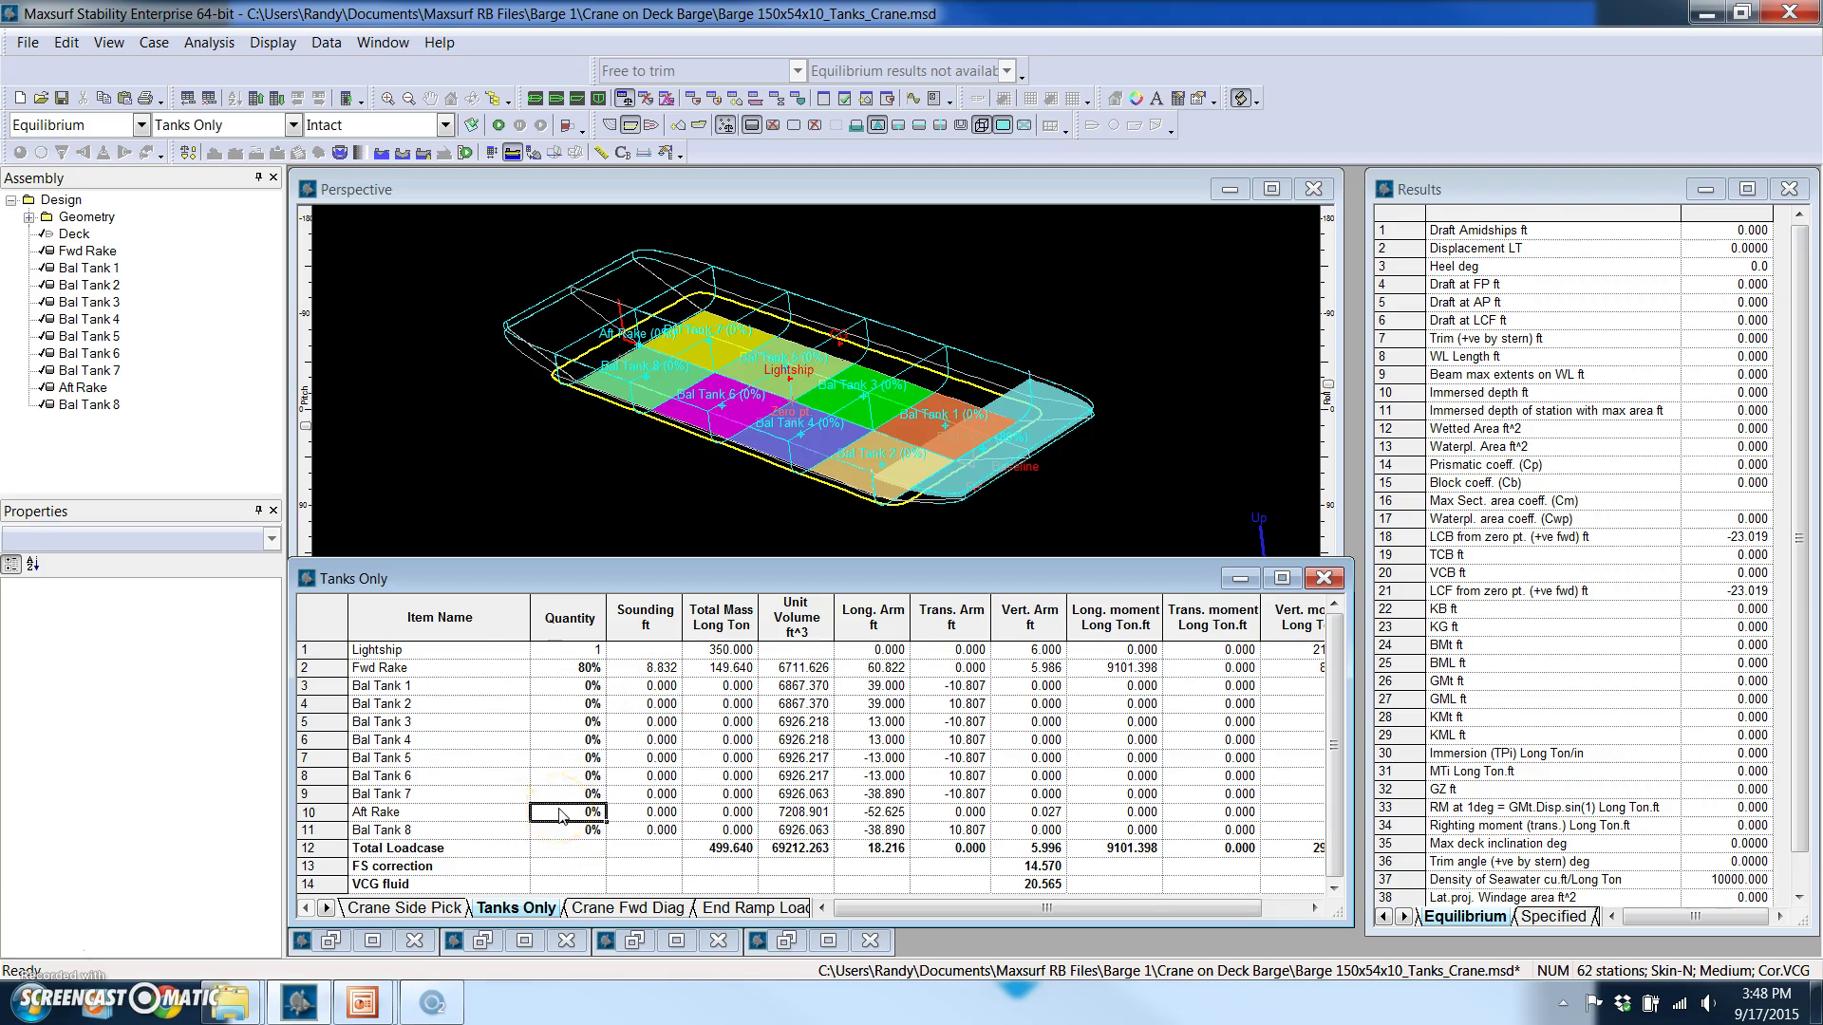
type("30")
key("Return")
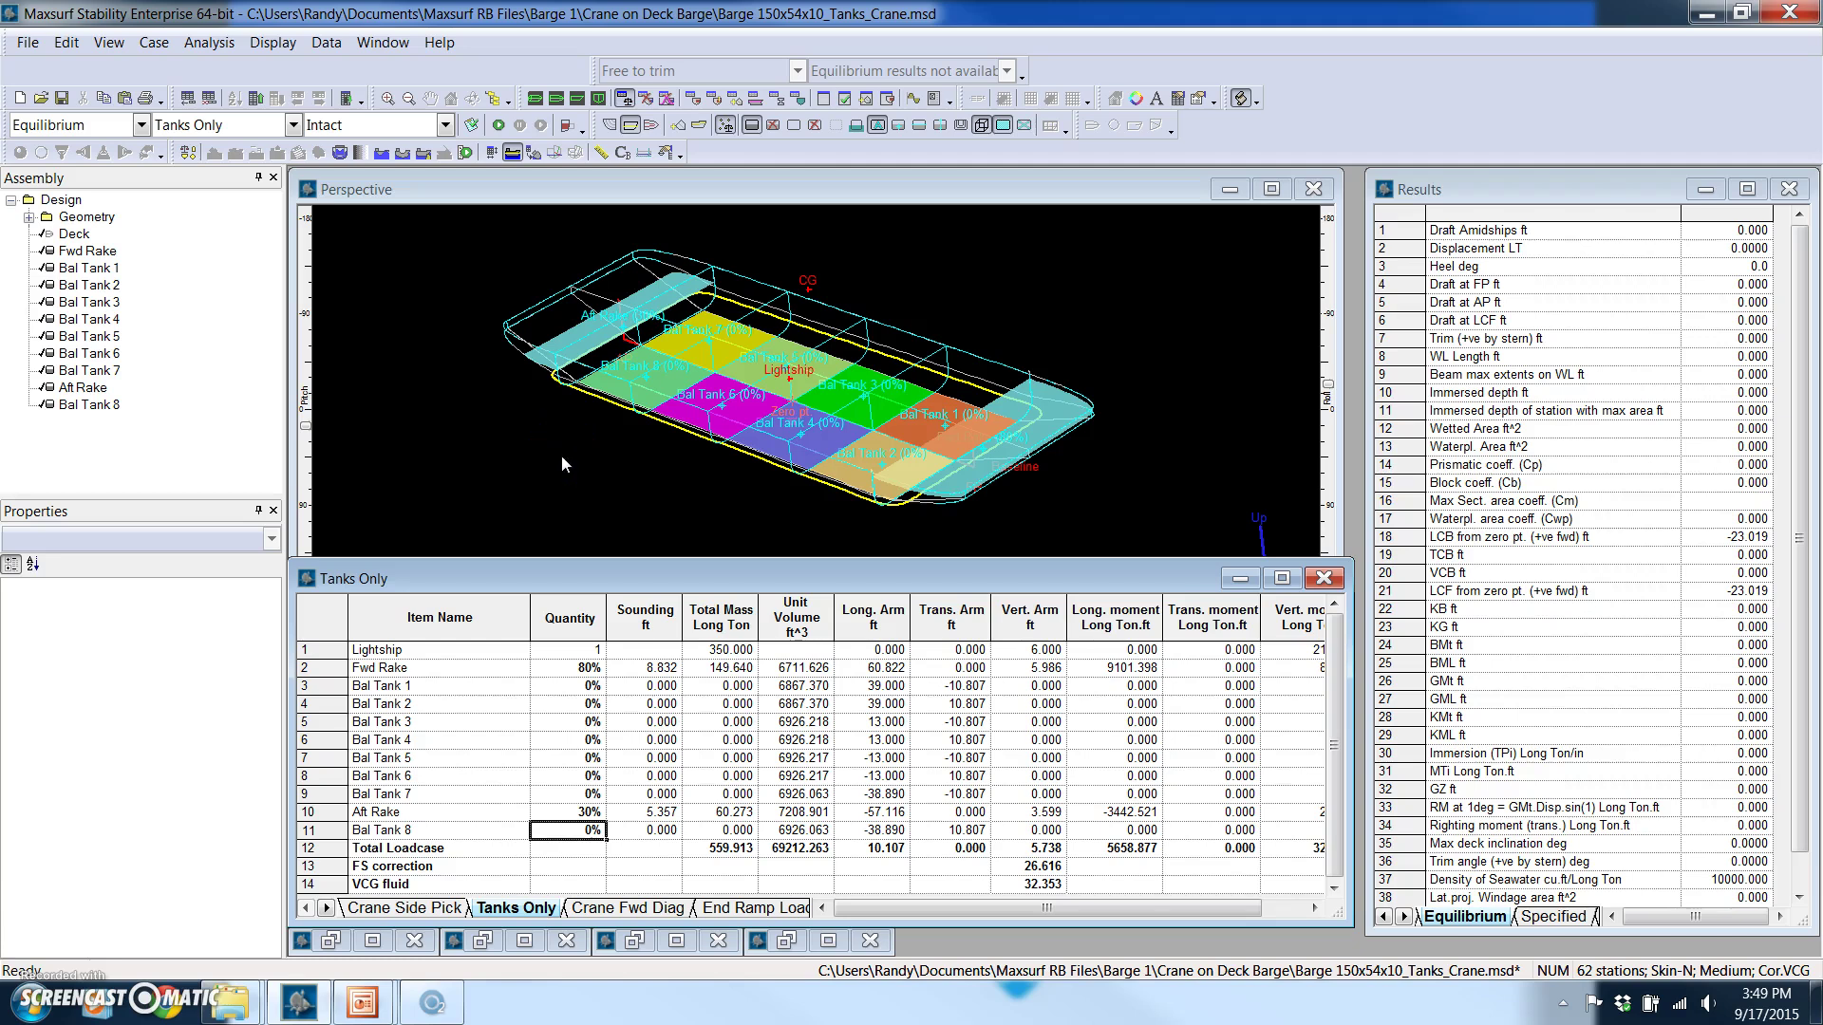
left_click(541, 685)
left_click(351, 649)
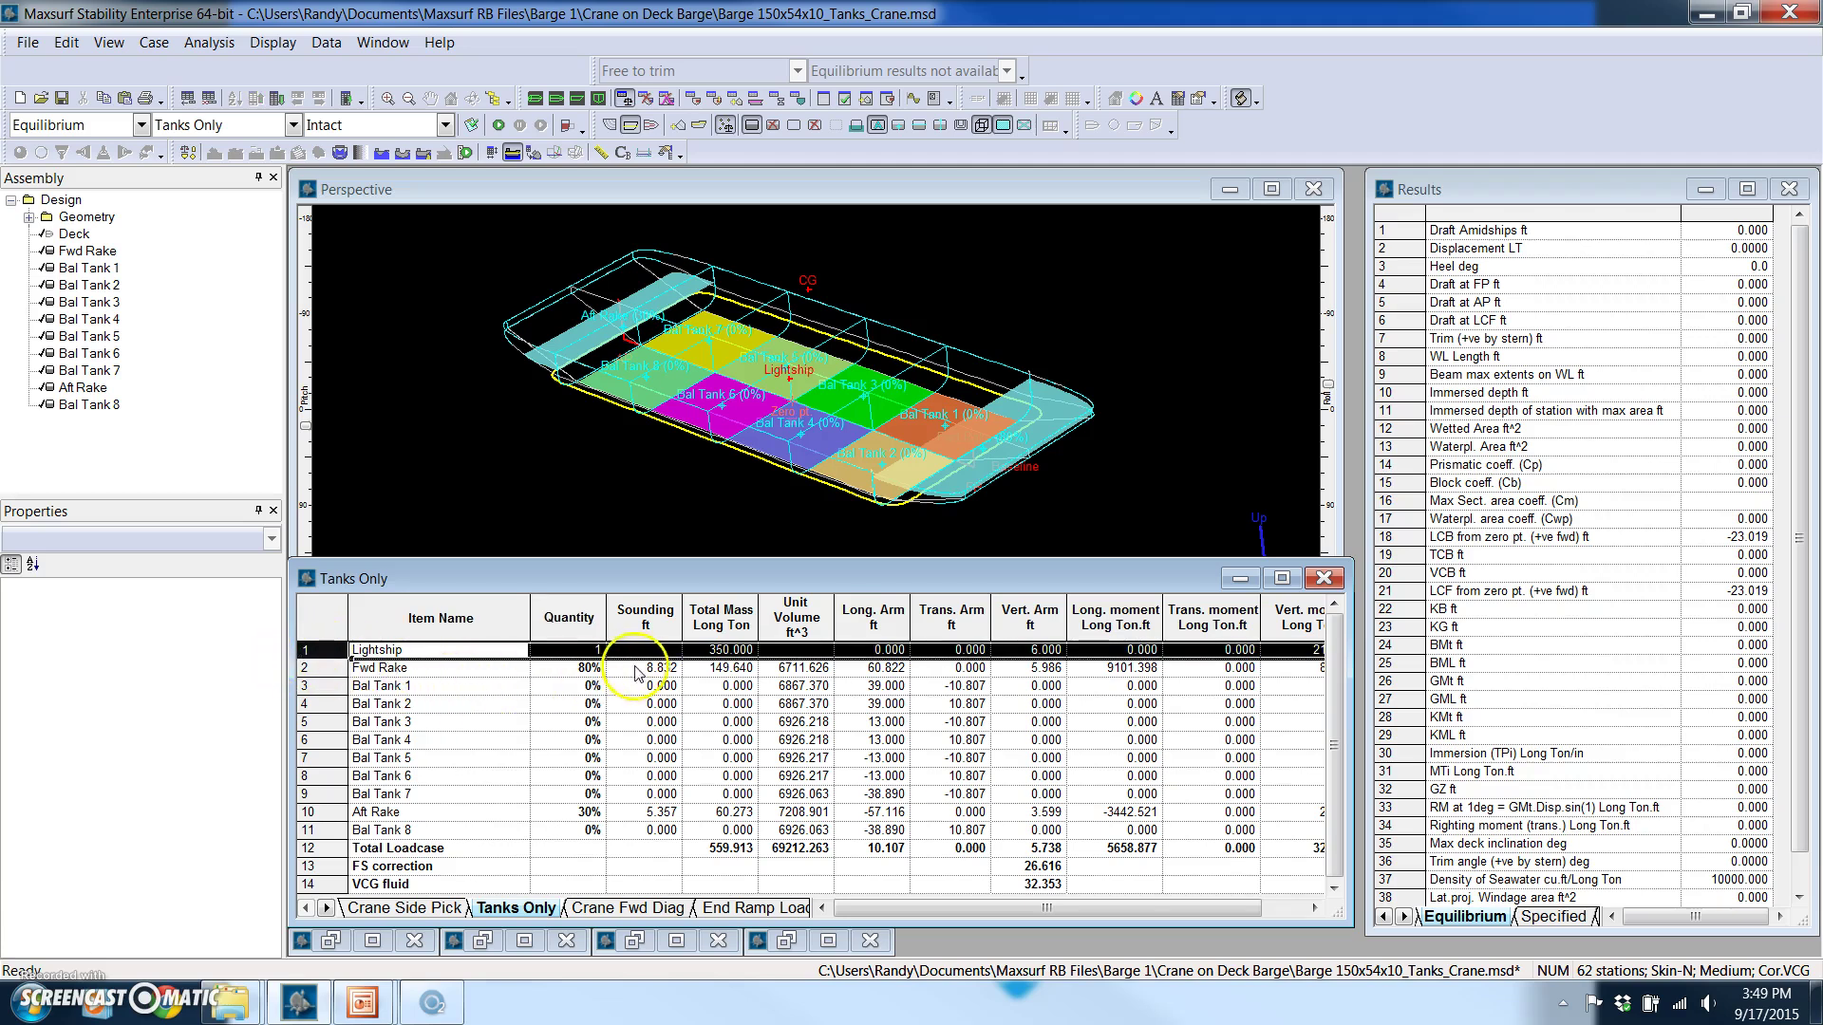
left_click(711, 650)
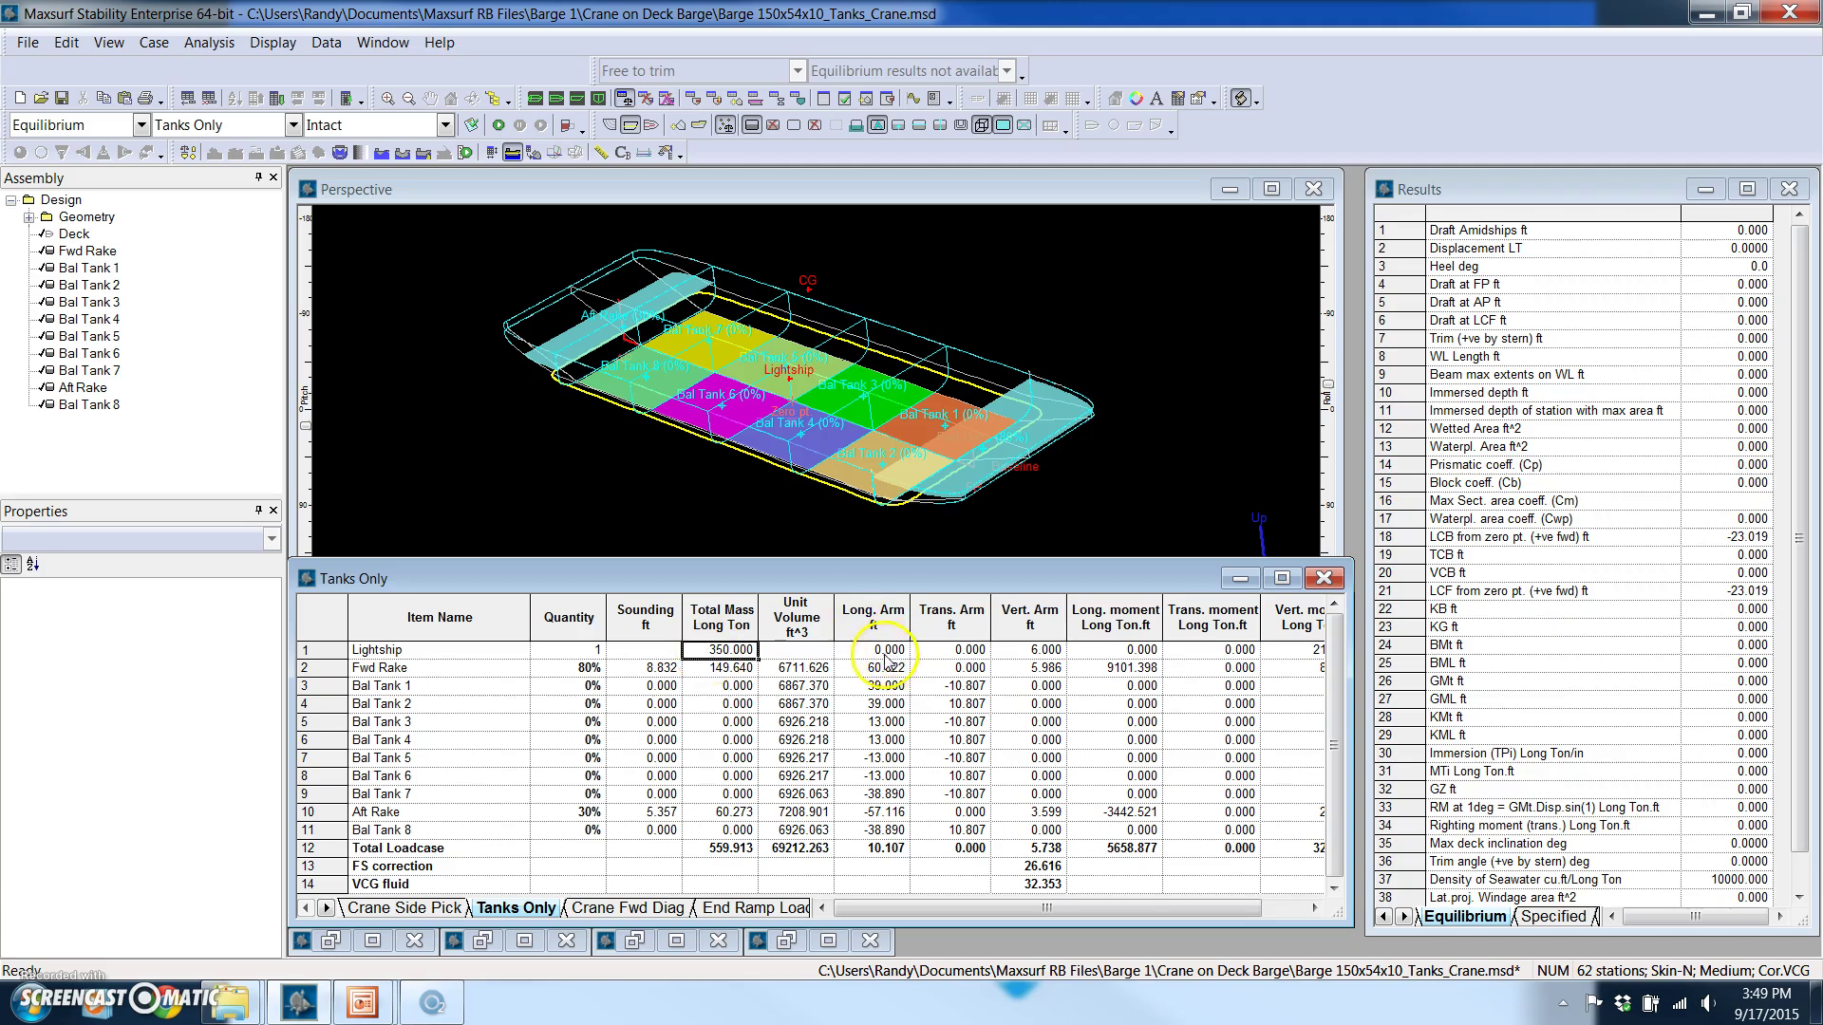
left_click(1036, 650)
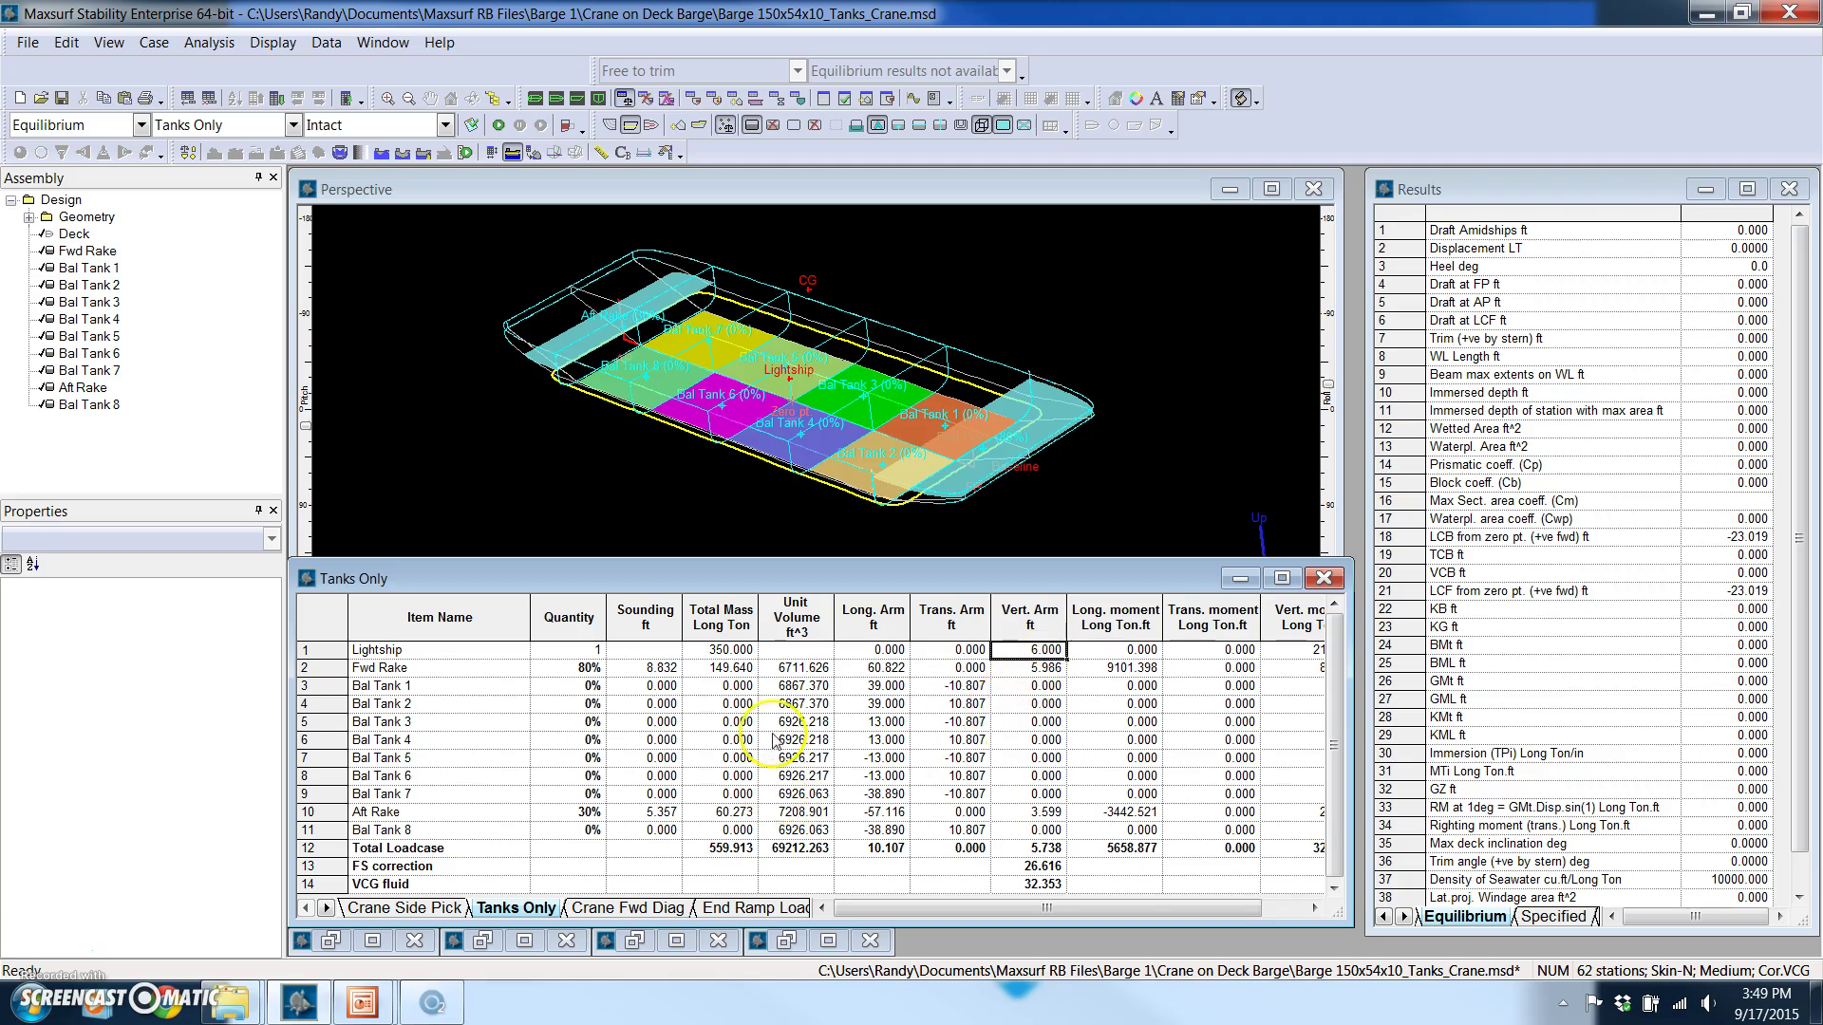
left_click(450, 708)
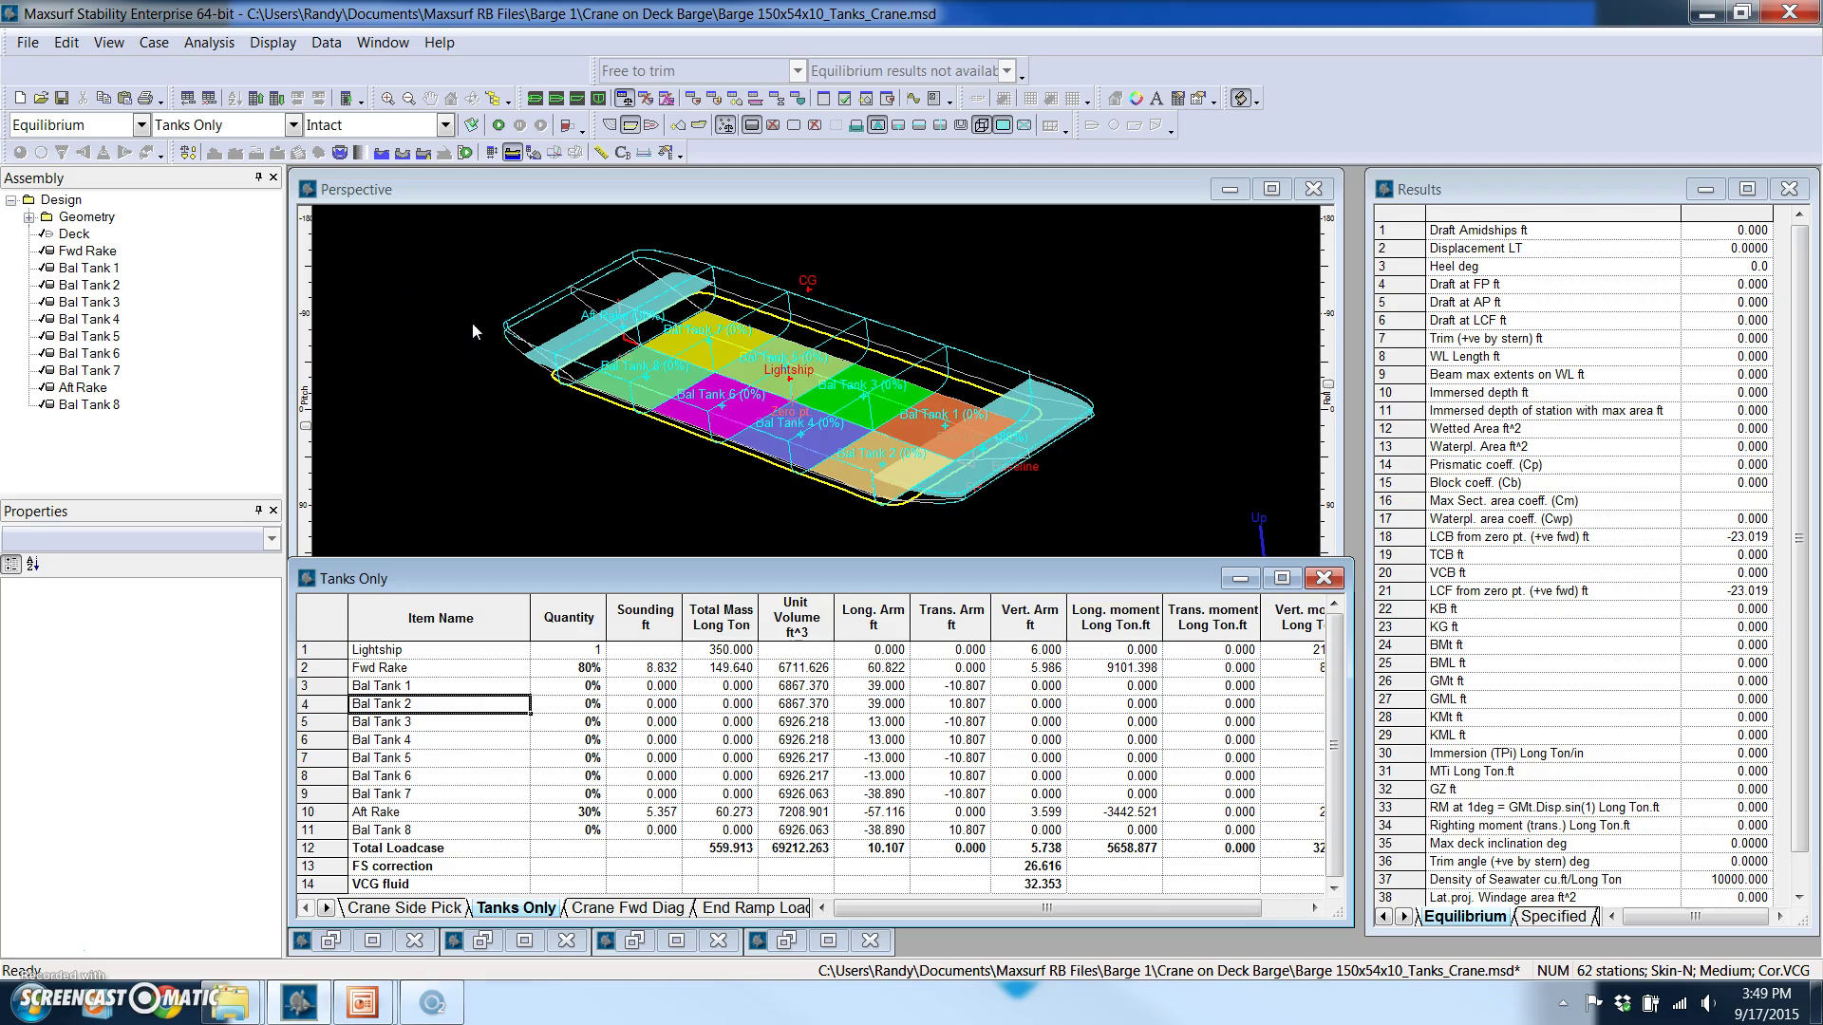
left_click(504, 313)
left_click(559, 281)
Check the barge in side profile, then return to the perspective view
left_click(563, 100)
left_click(576, 99)
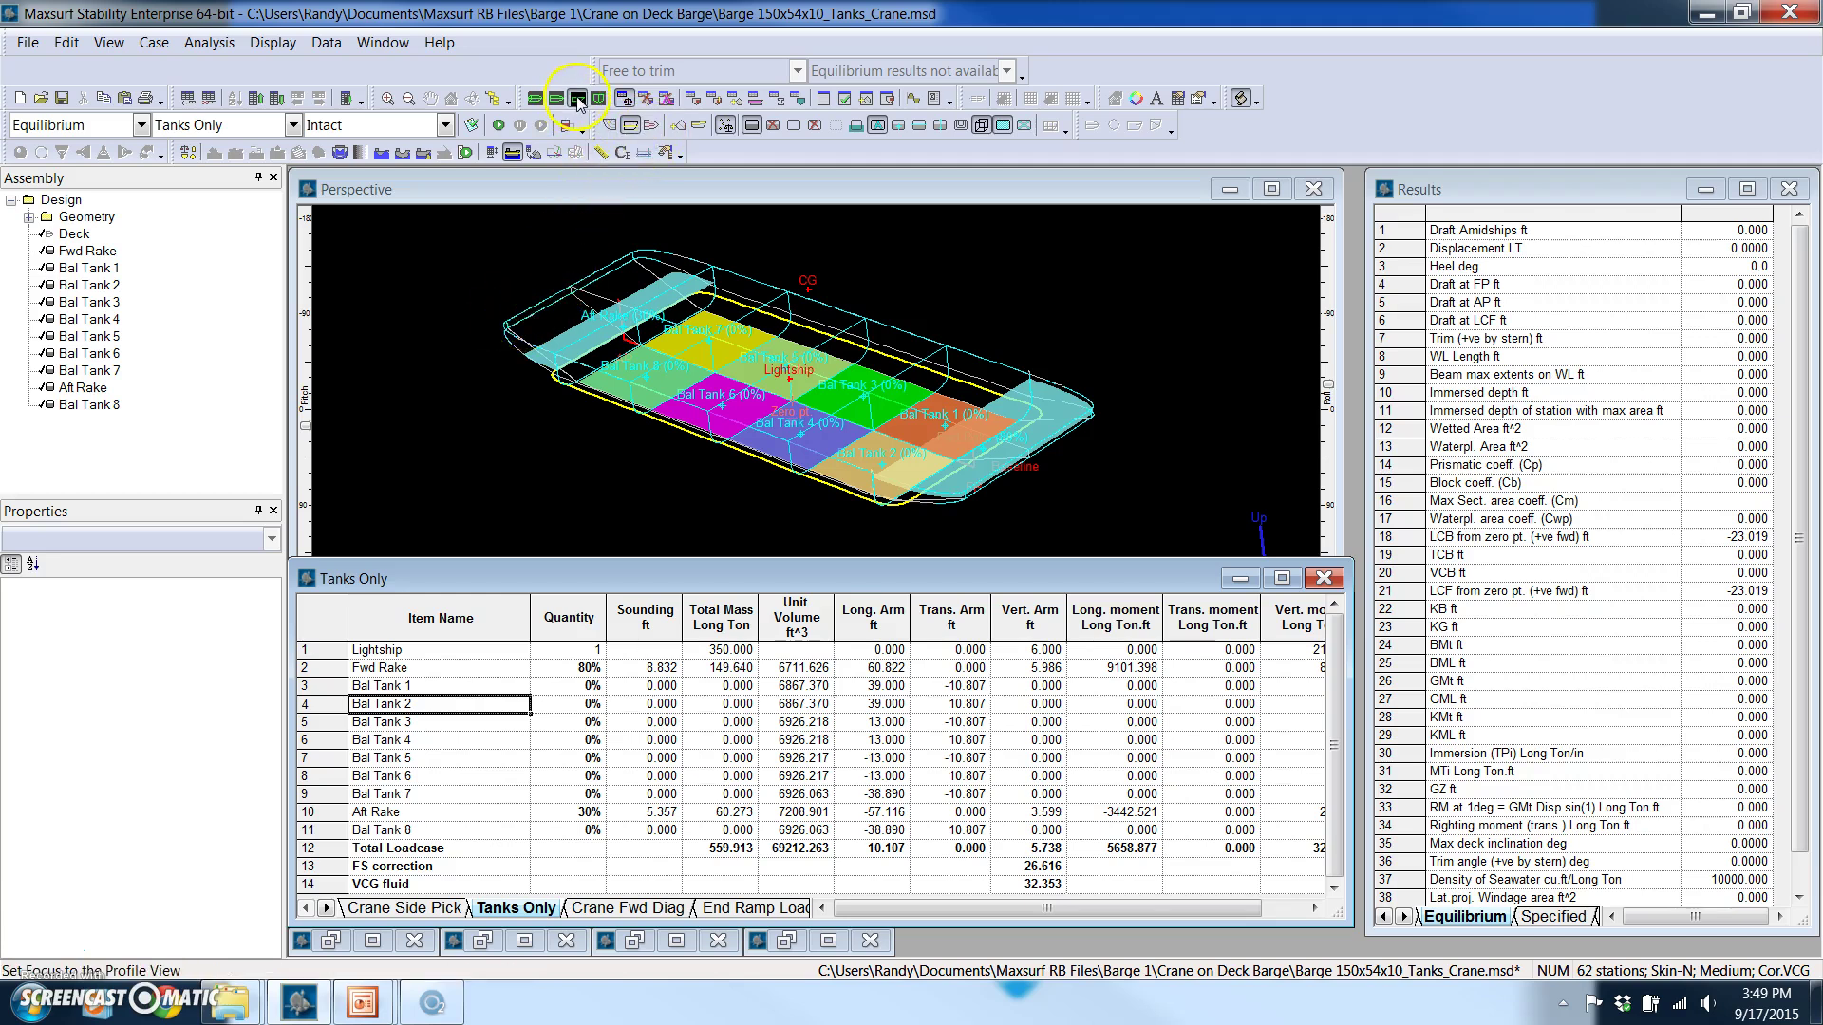
scroll(729, 370, "up", 3)
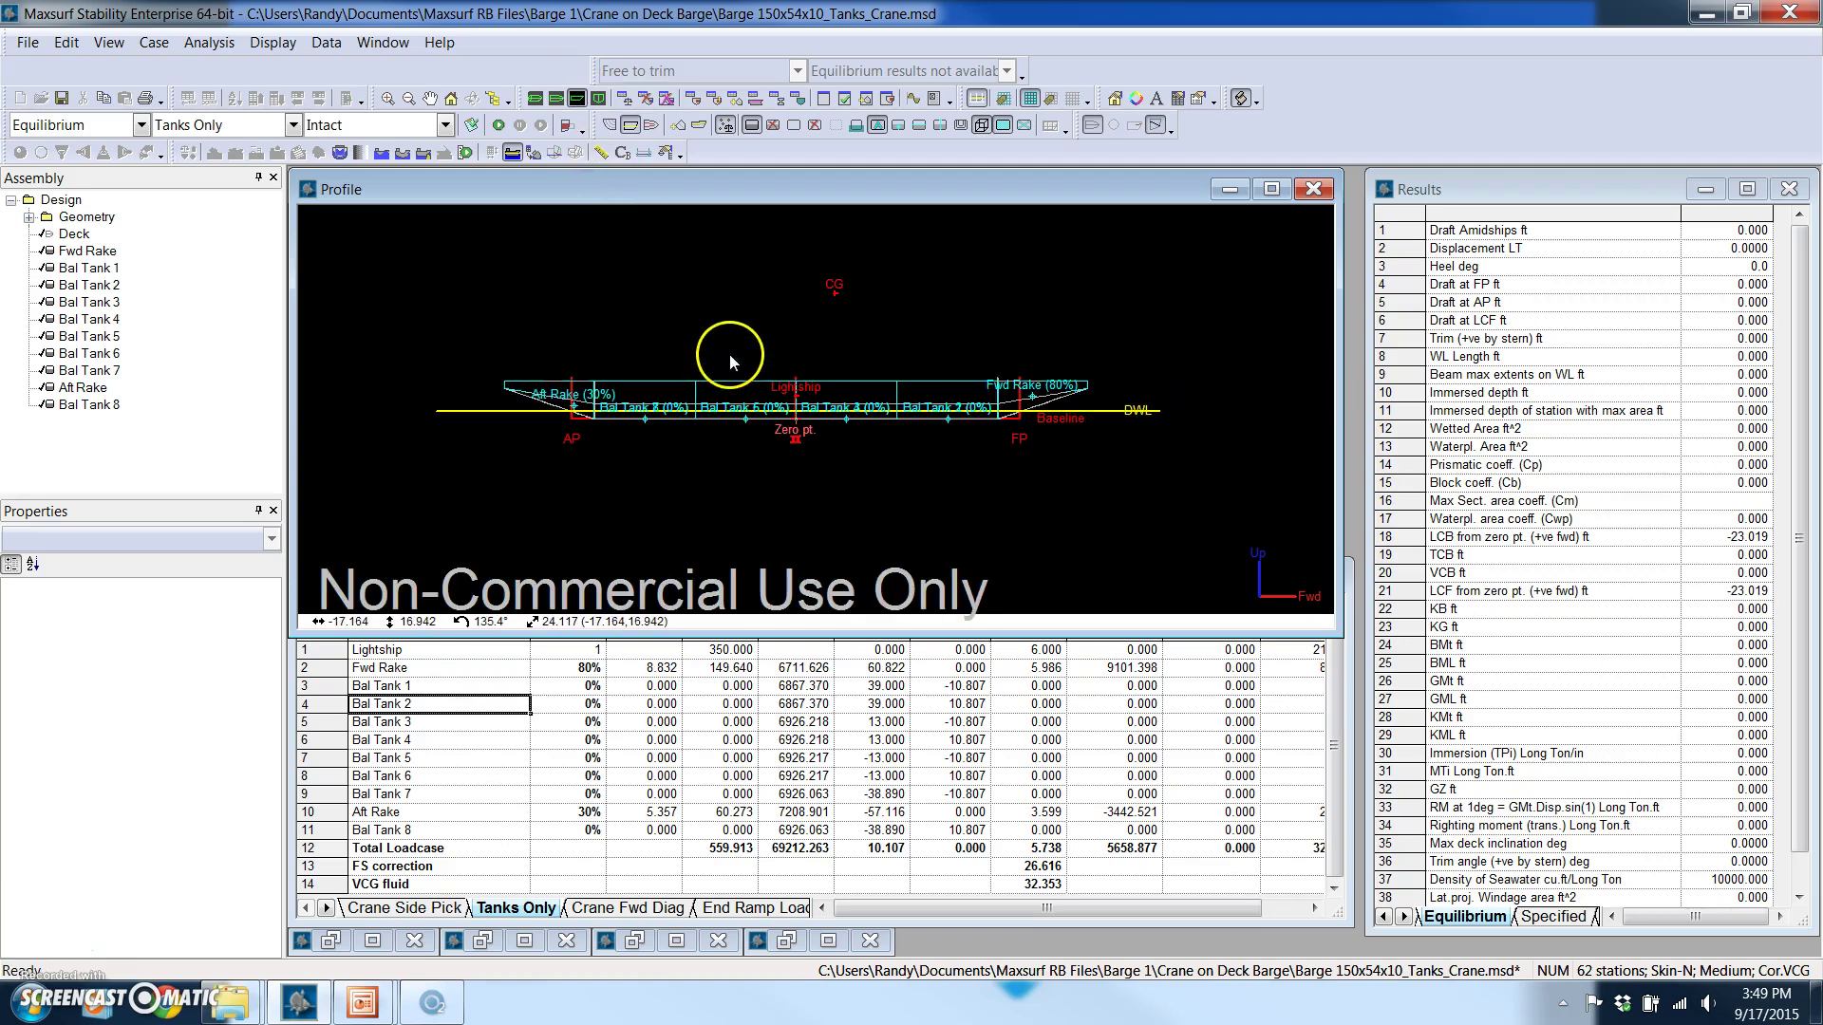
scroll(730, 355, "up", 1)
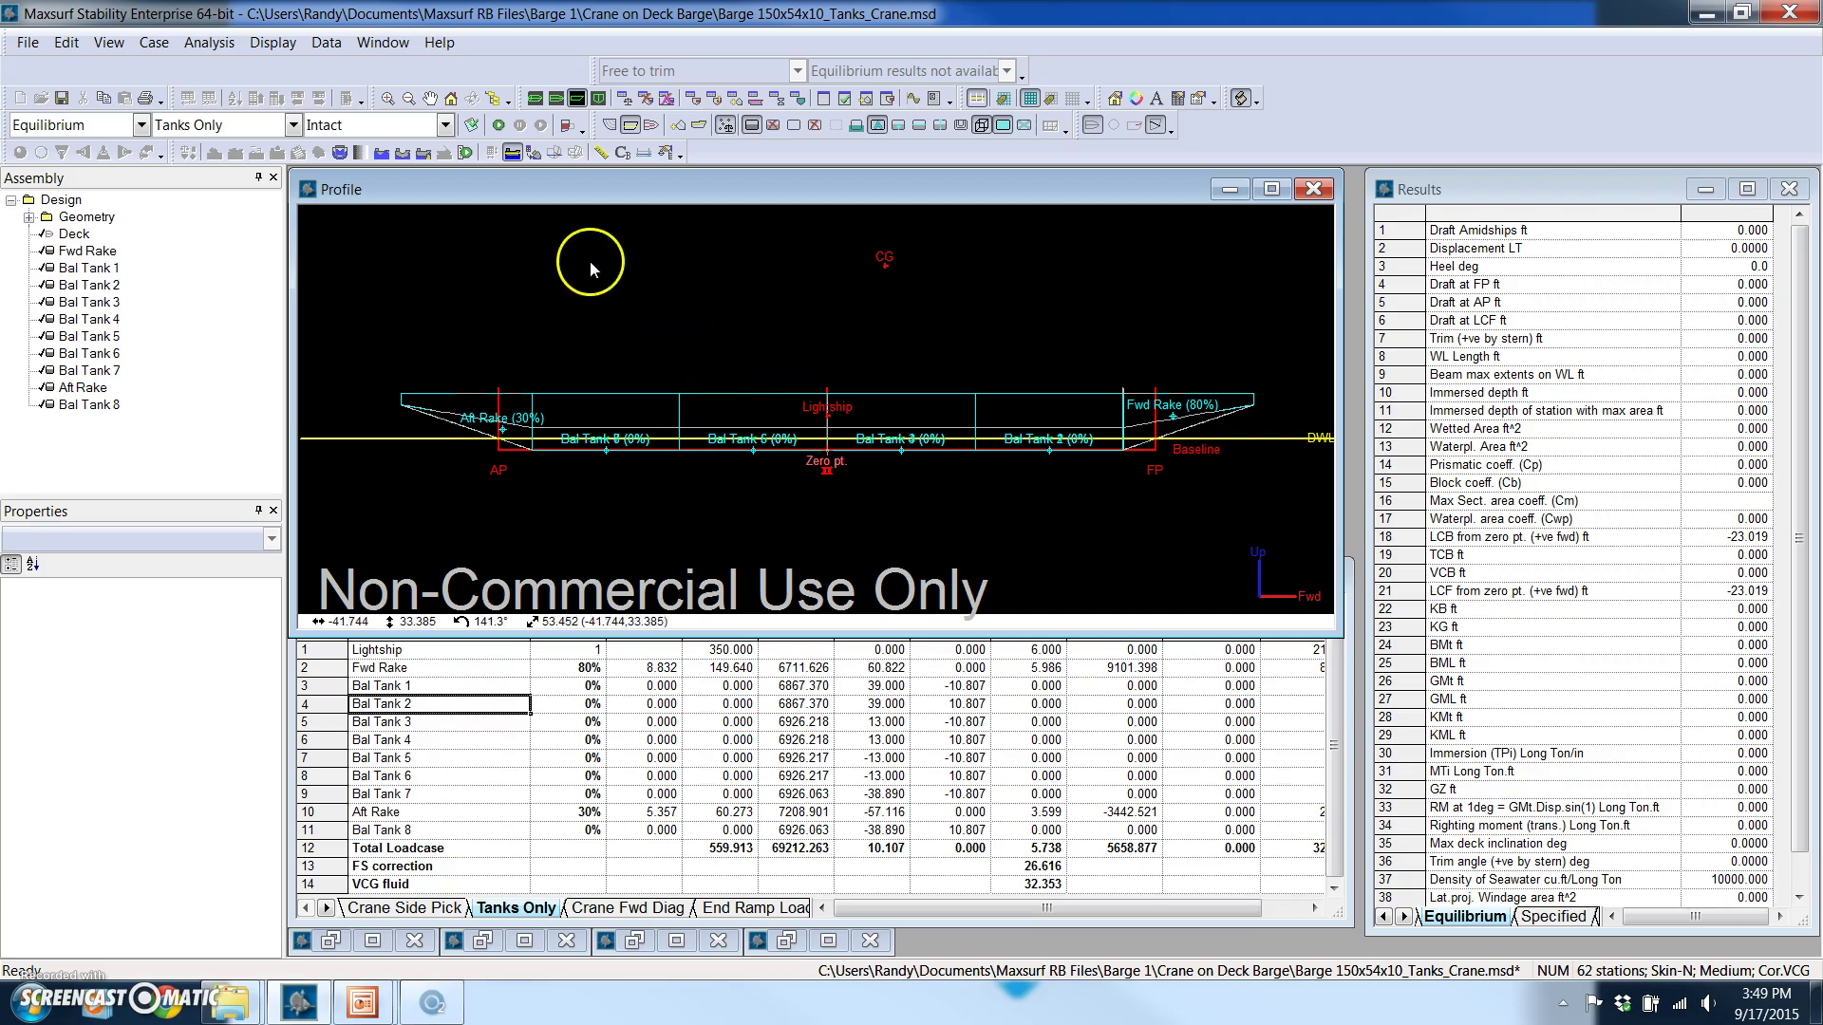
left_click(533, 99)
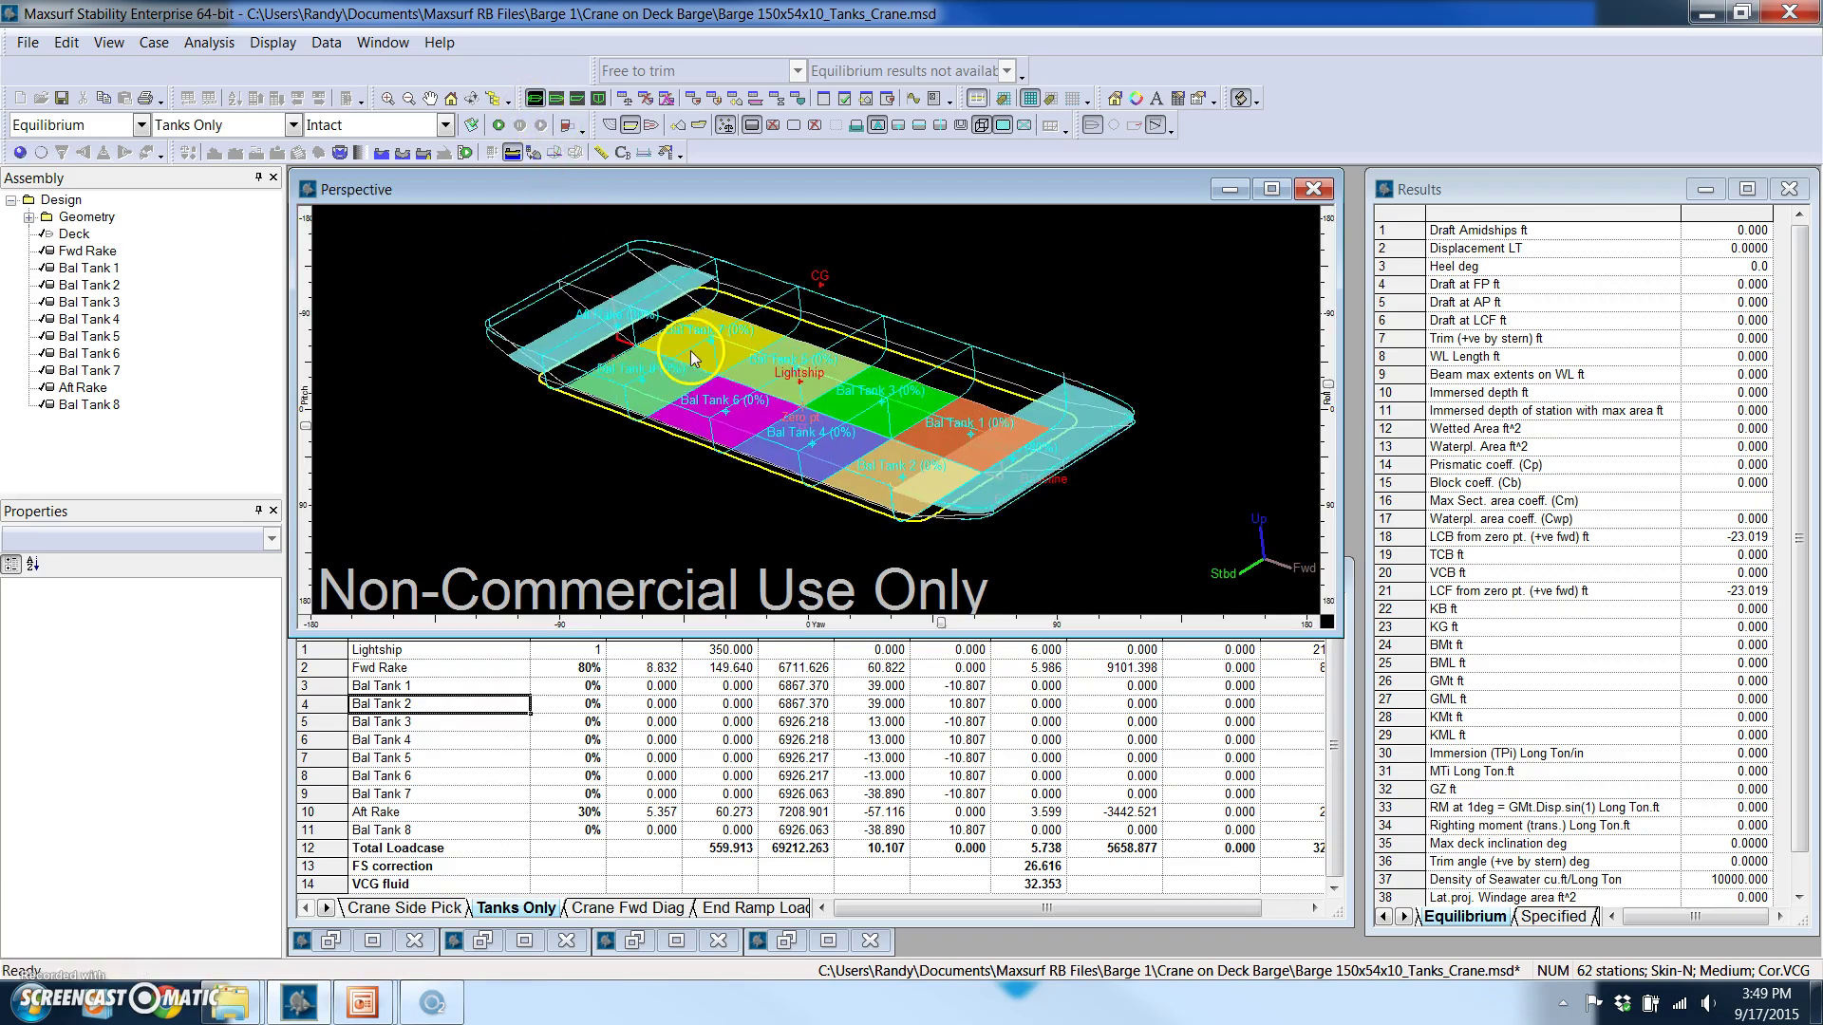
Render the barge as a solid hull and keep Equilibrium as the analysis mode
left_click(19, 152)
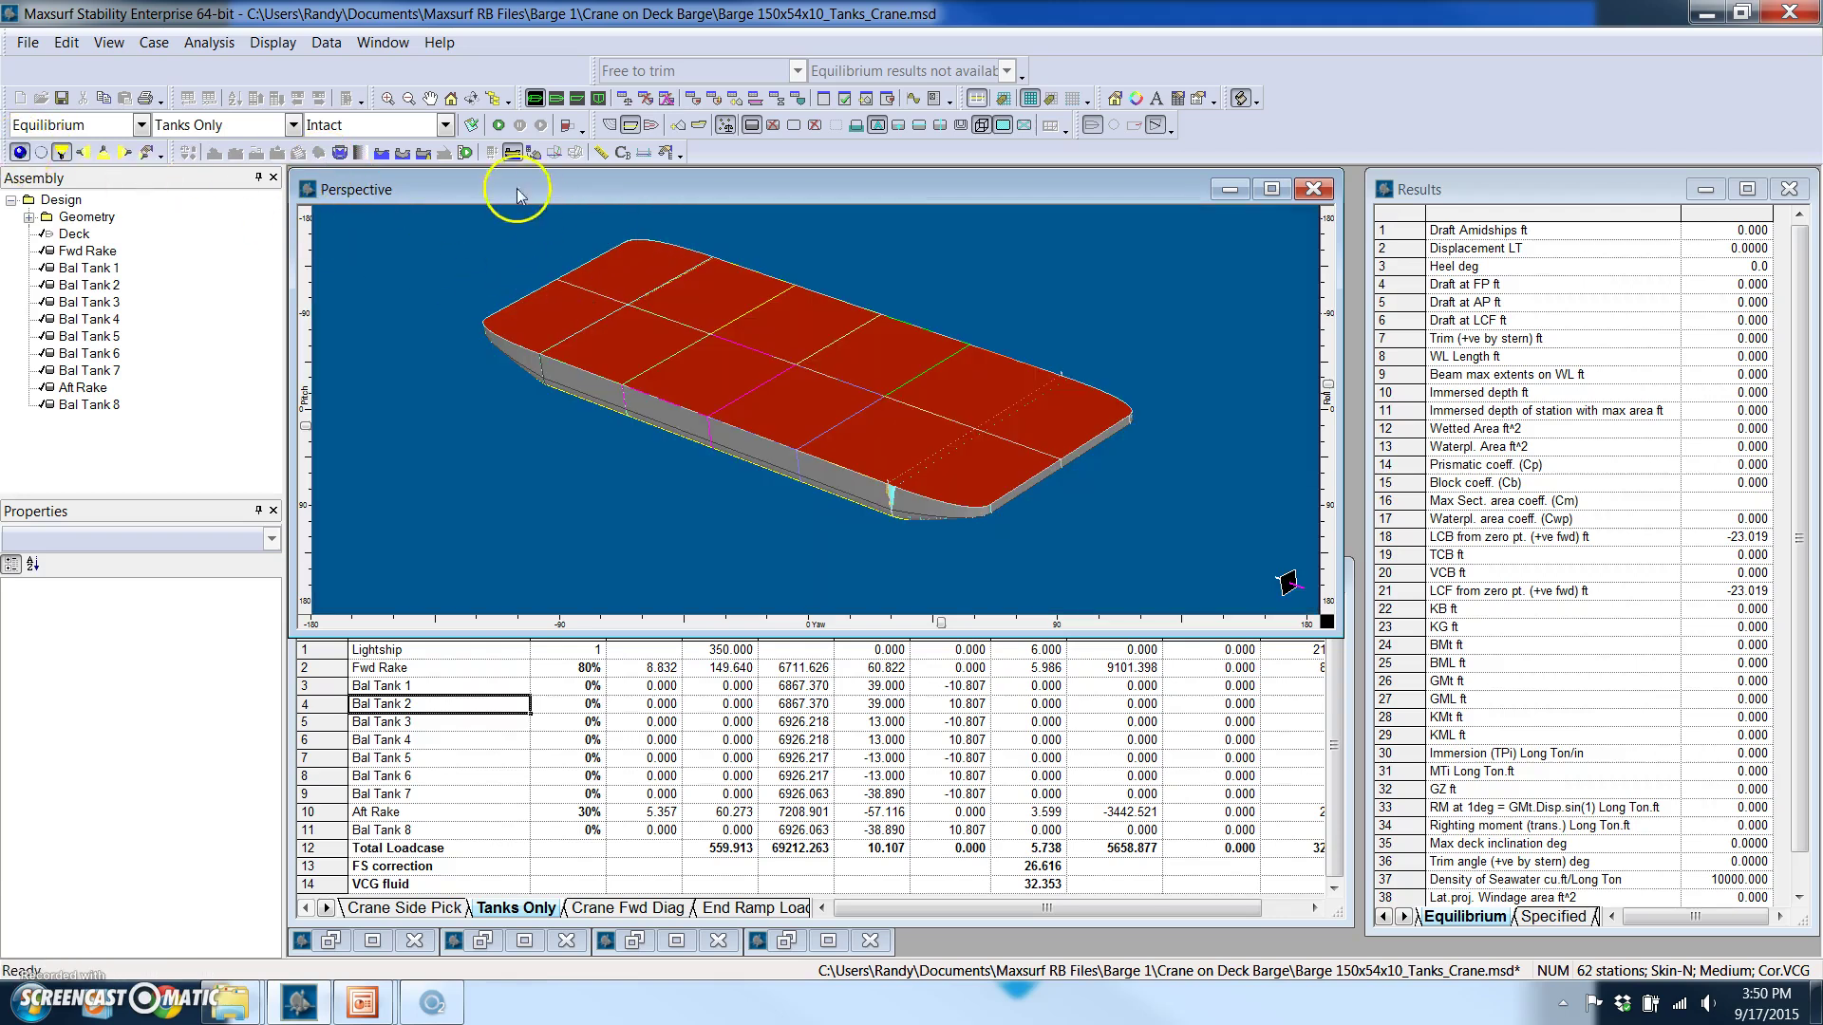
left_click(139, 126)
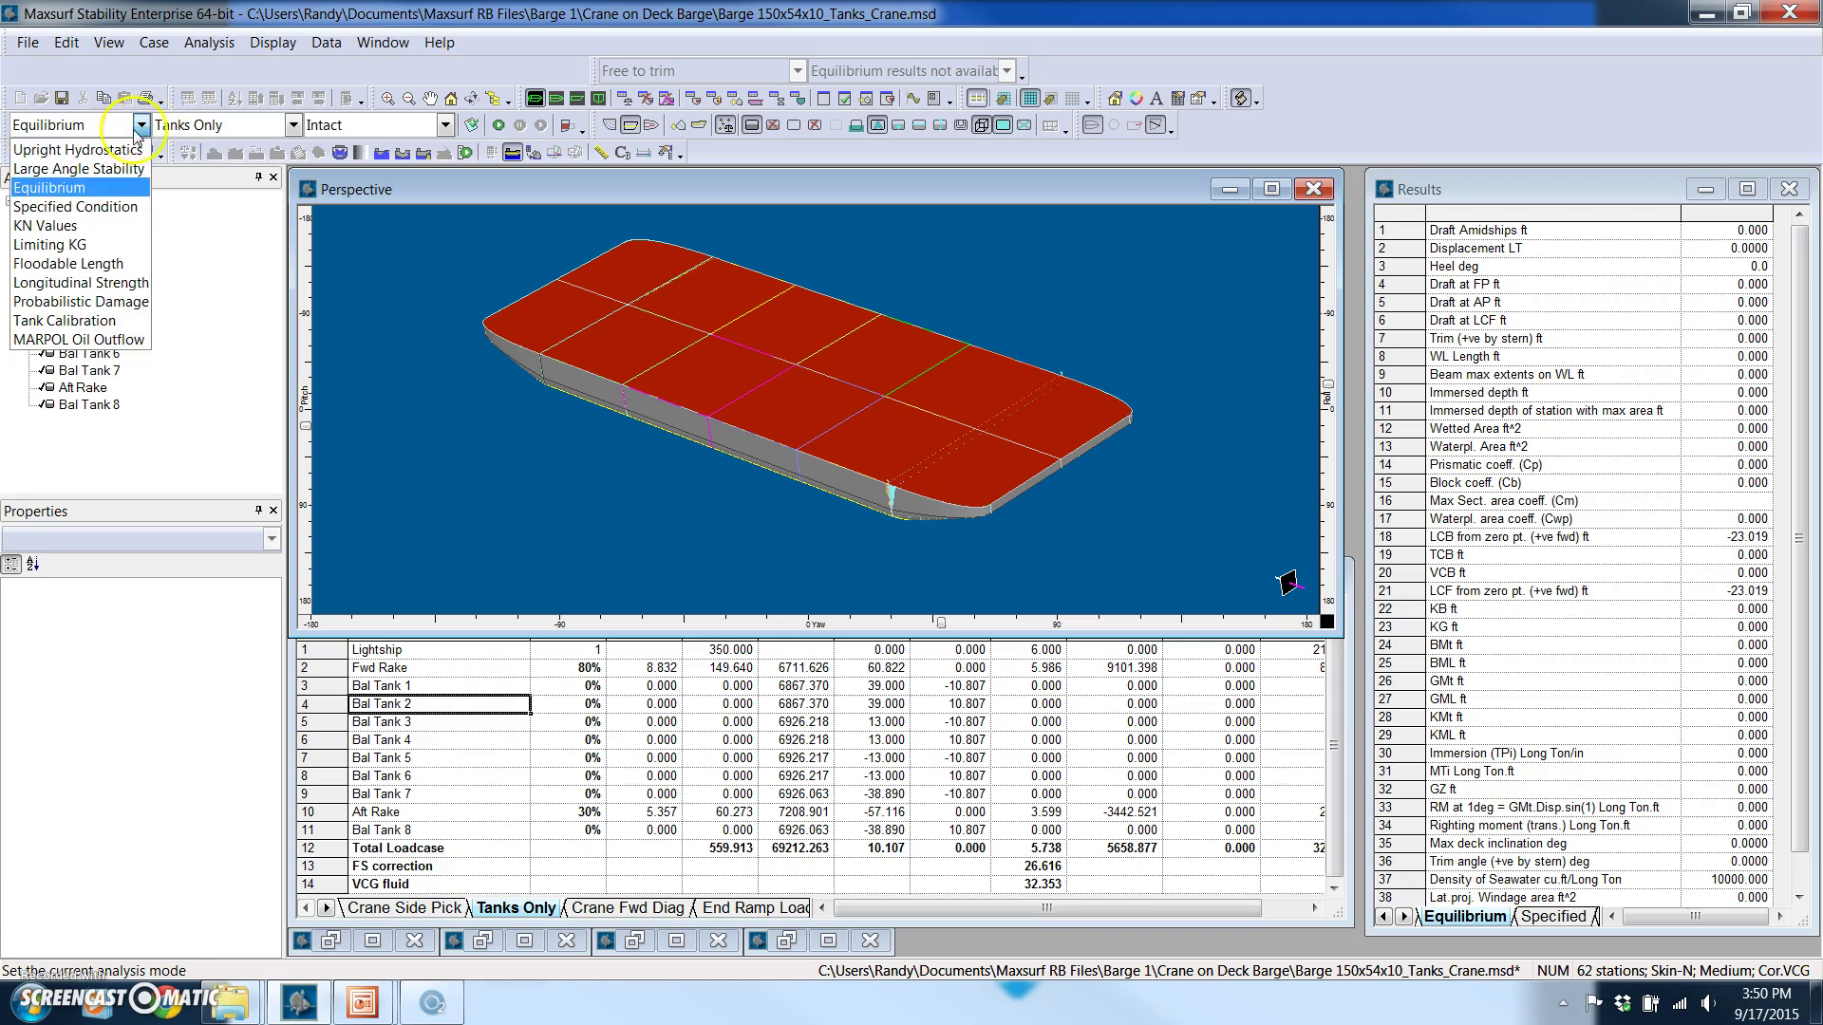
left_click(84, 187)
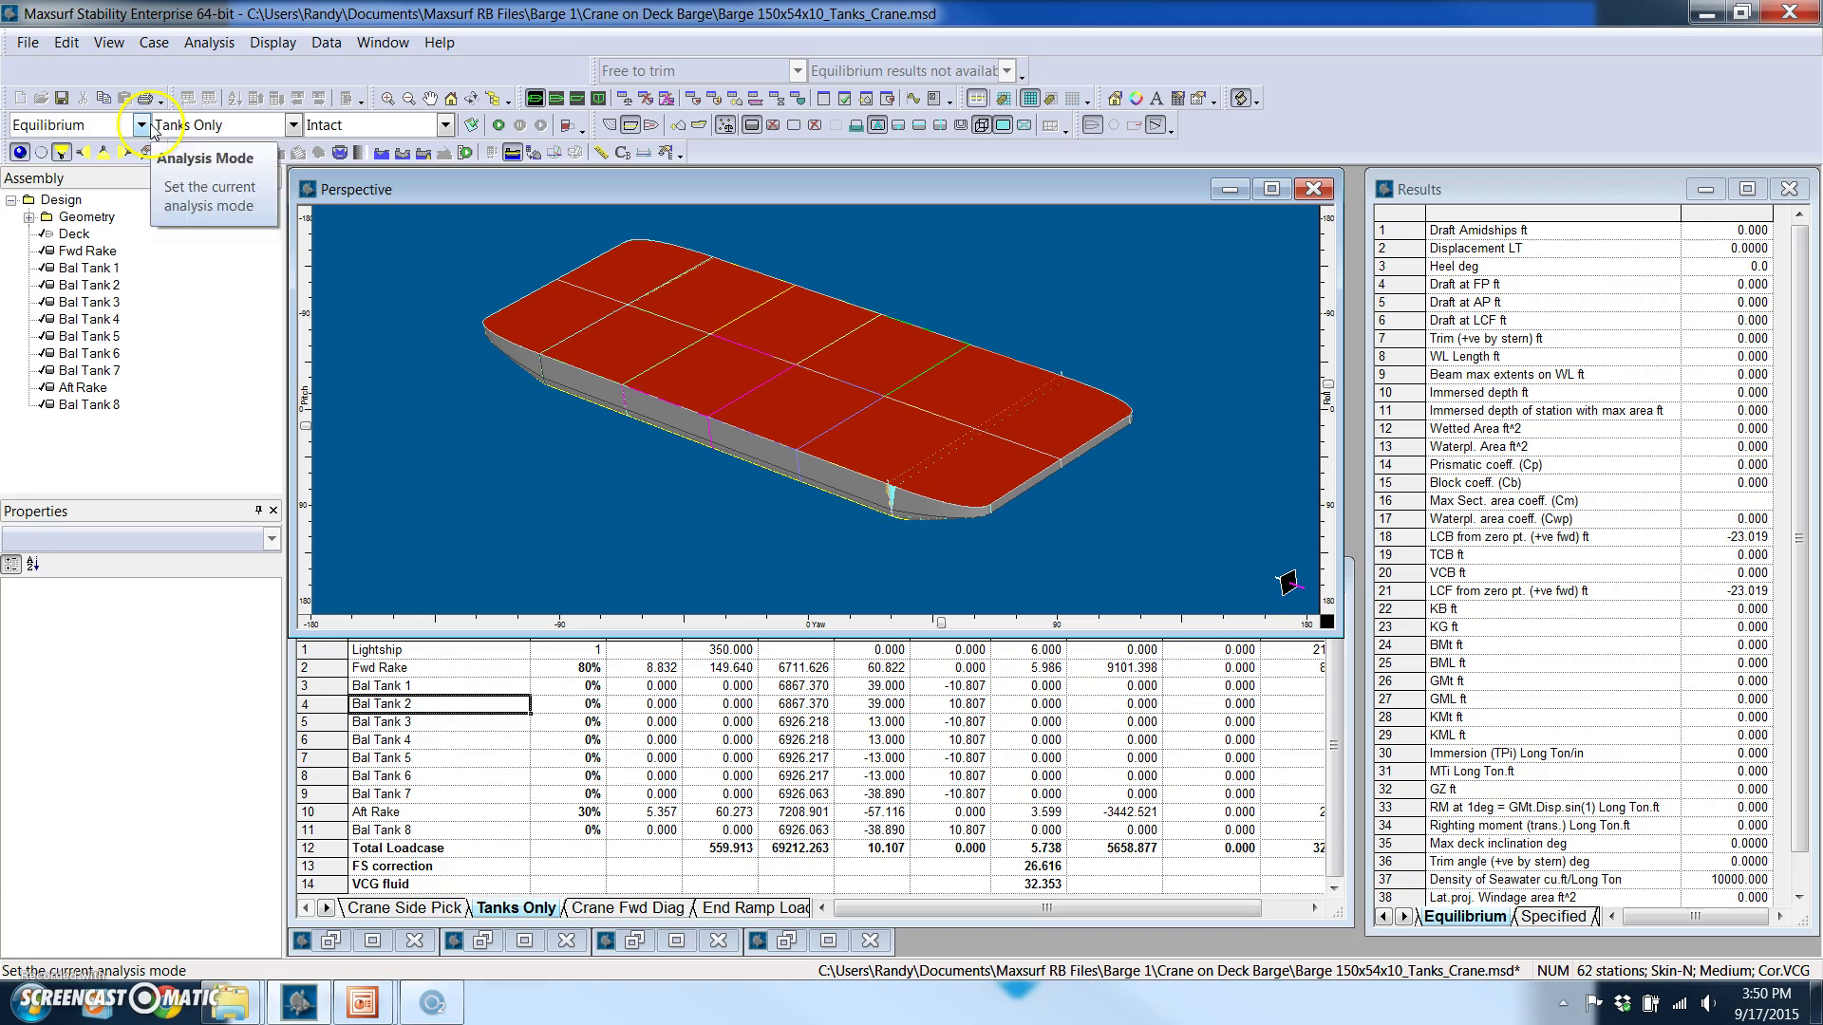
Run the equilibrium analysis and view the trimmed barge with coloured tanks in profile
left_click(498, 126)
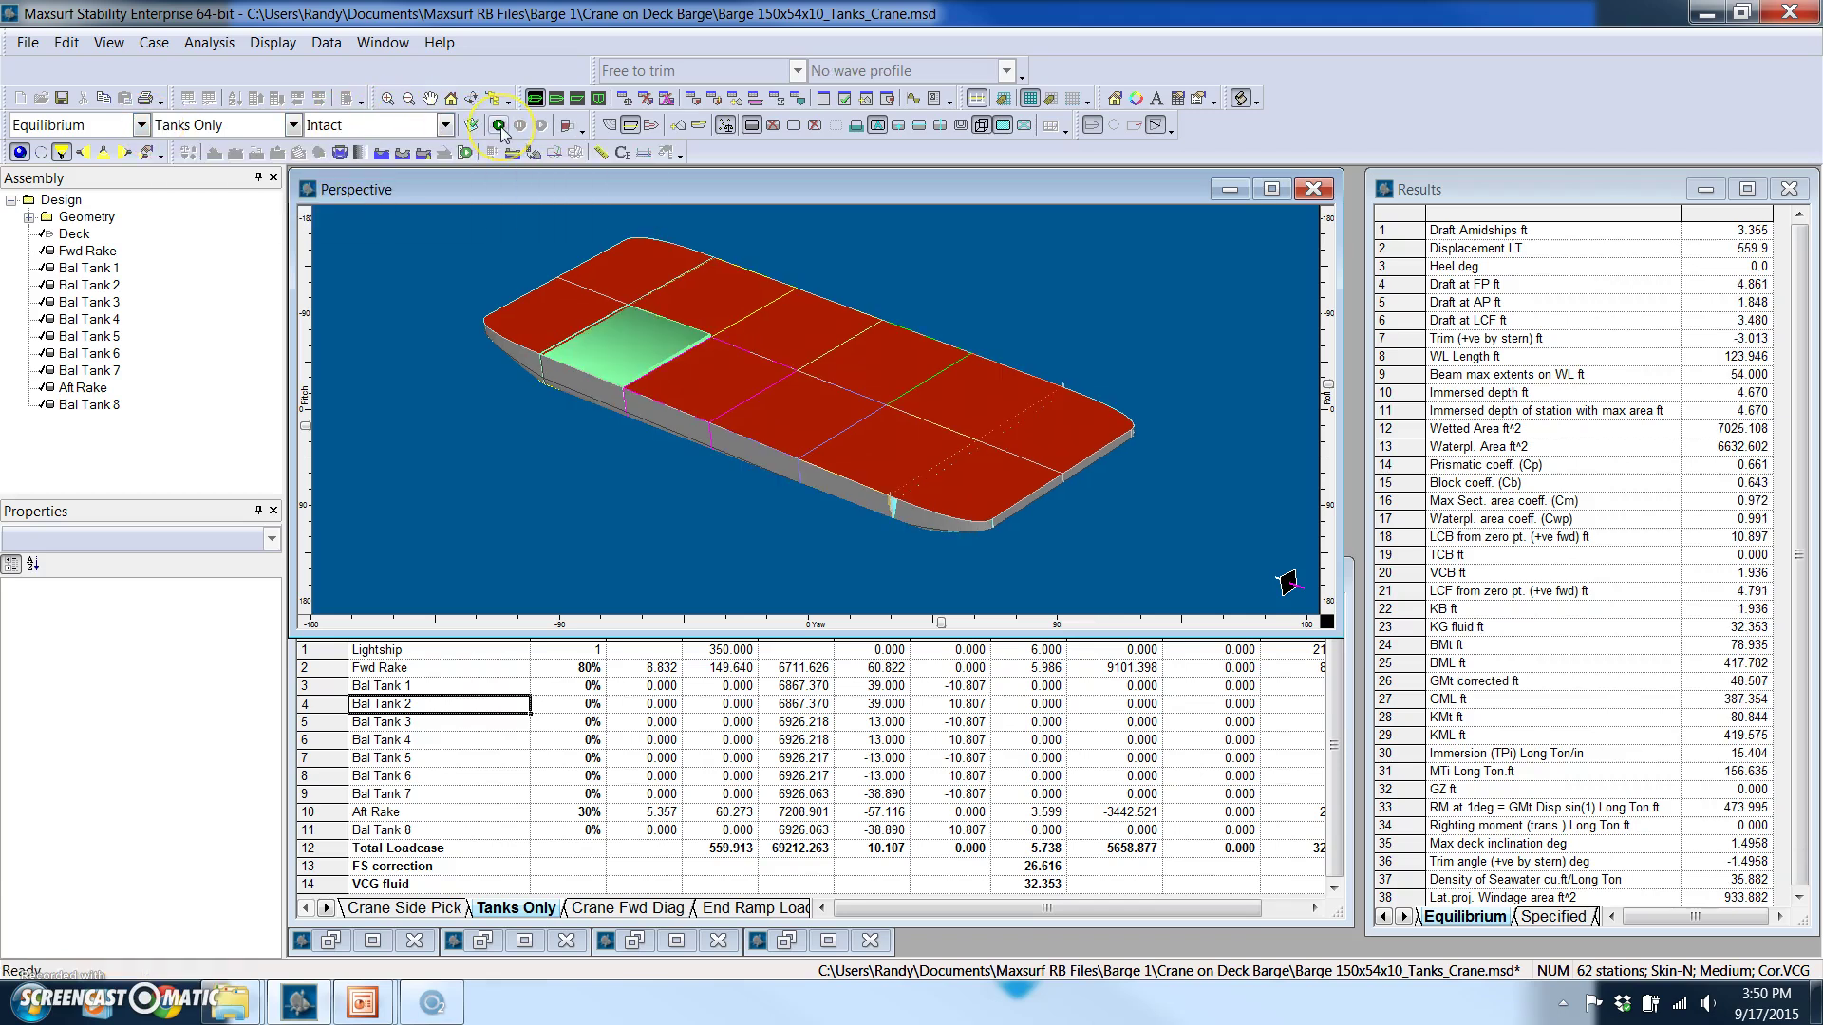
left_click(970, 531)
left_click(19, 152)
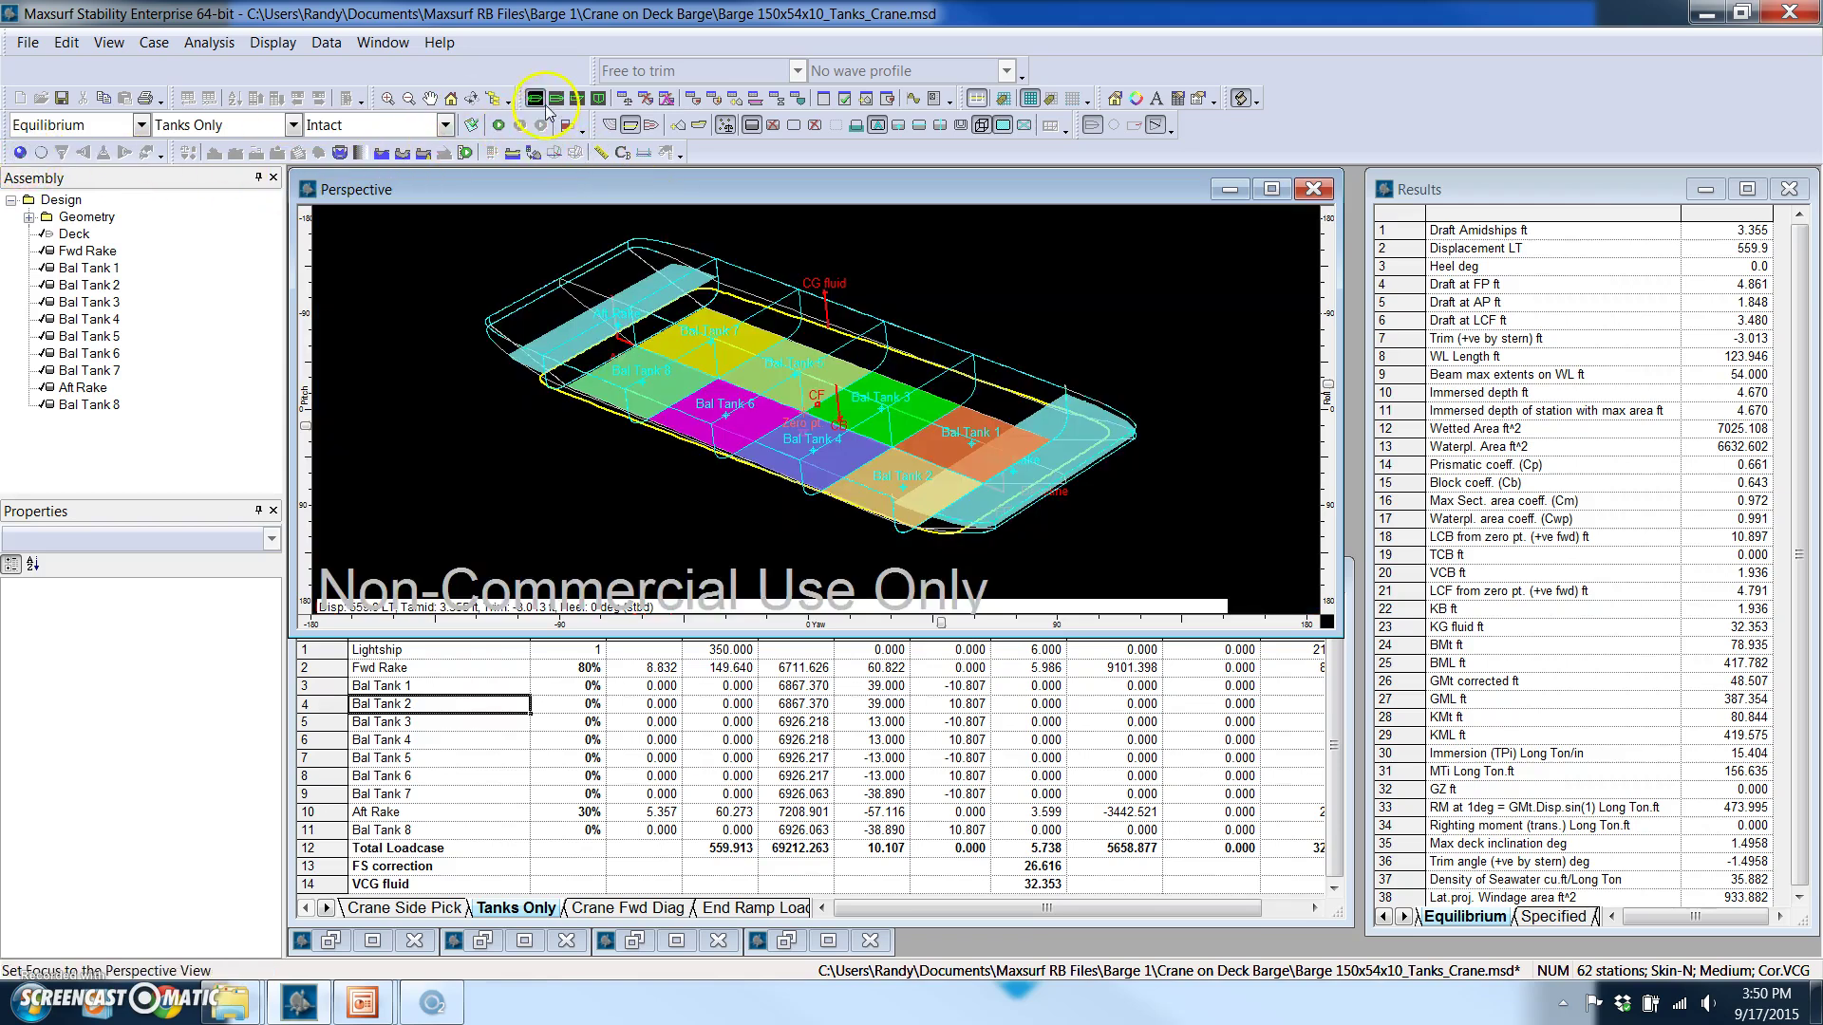
left_click(576, 98)
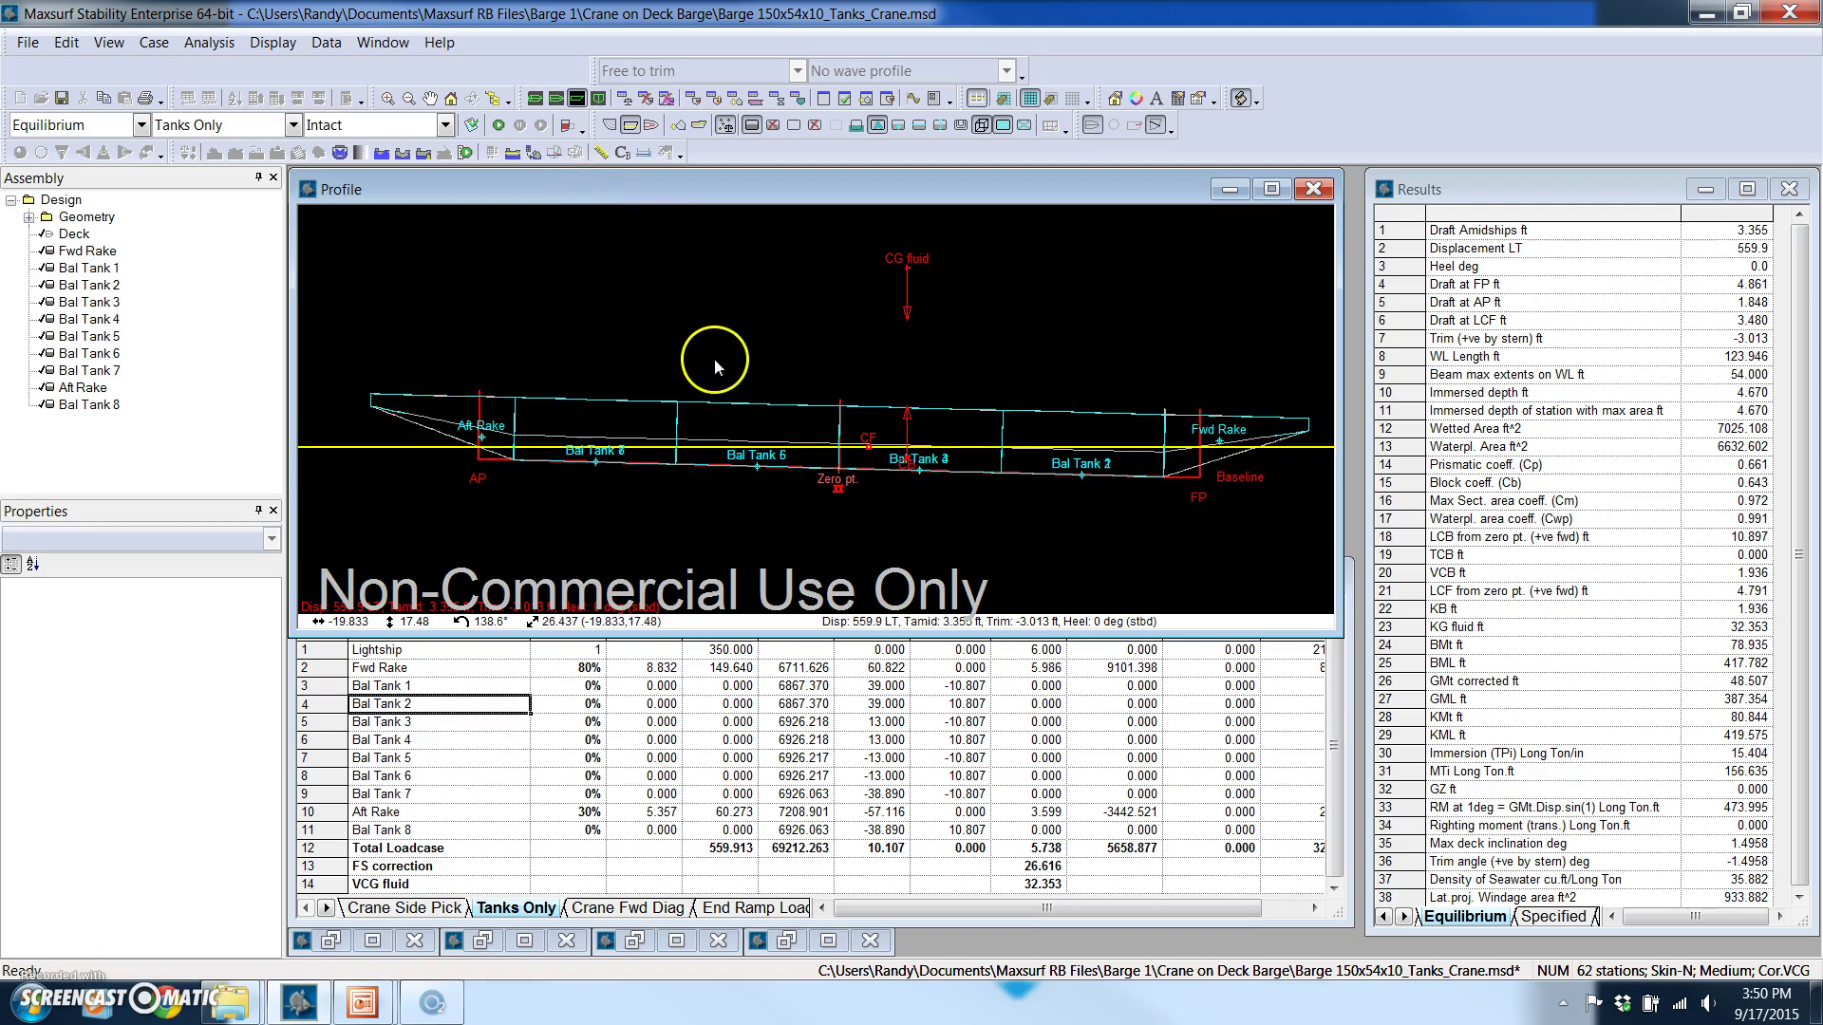
scroll(921, 422, "up", 1)
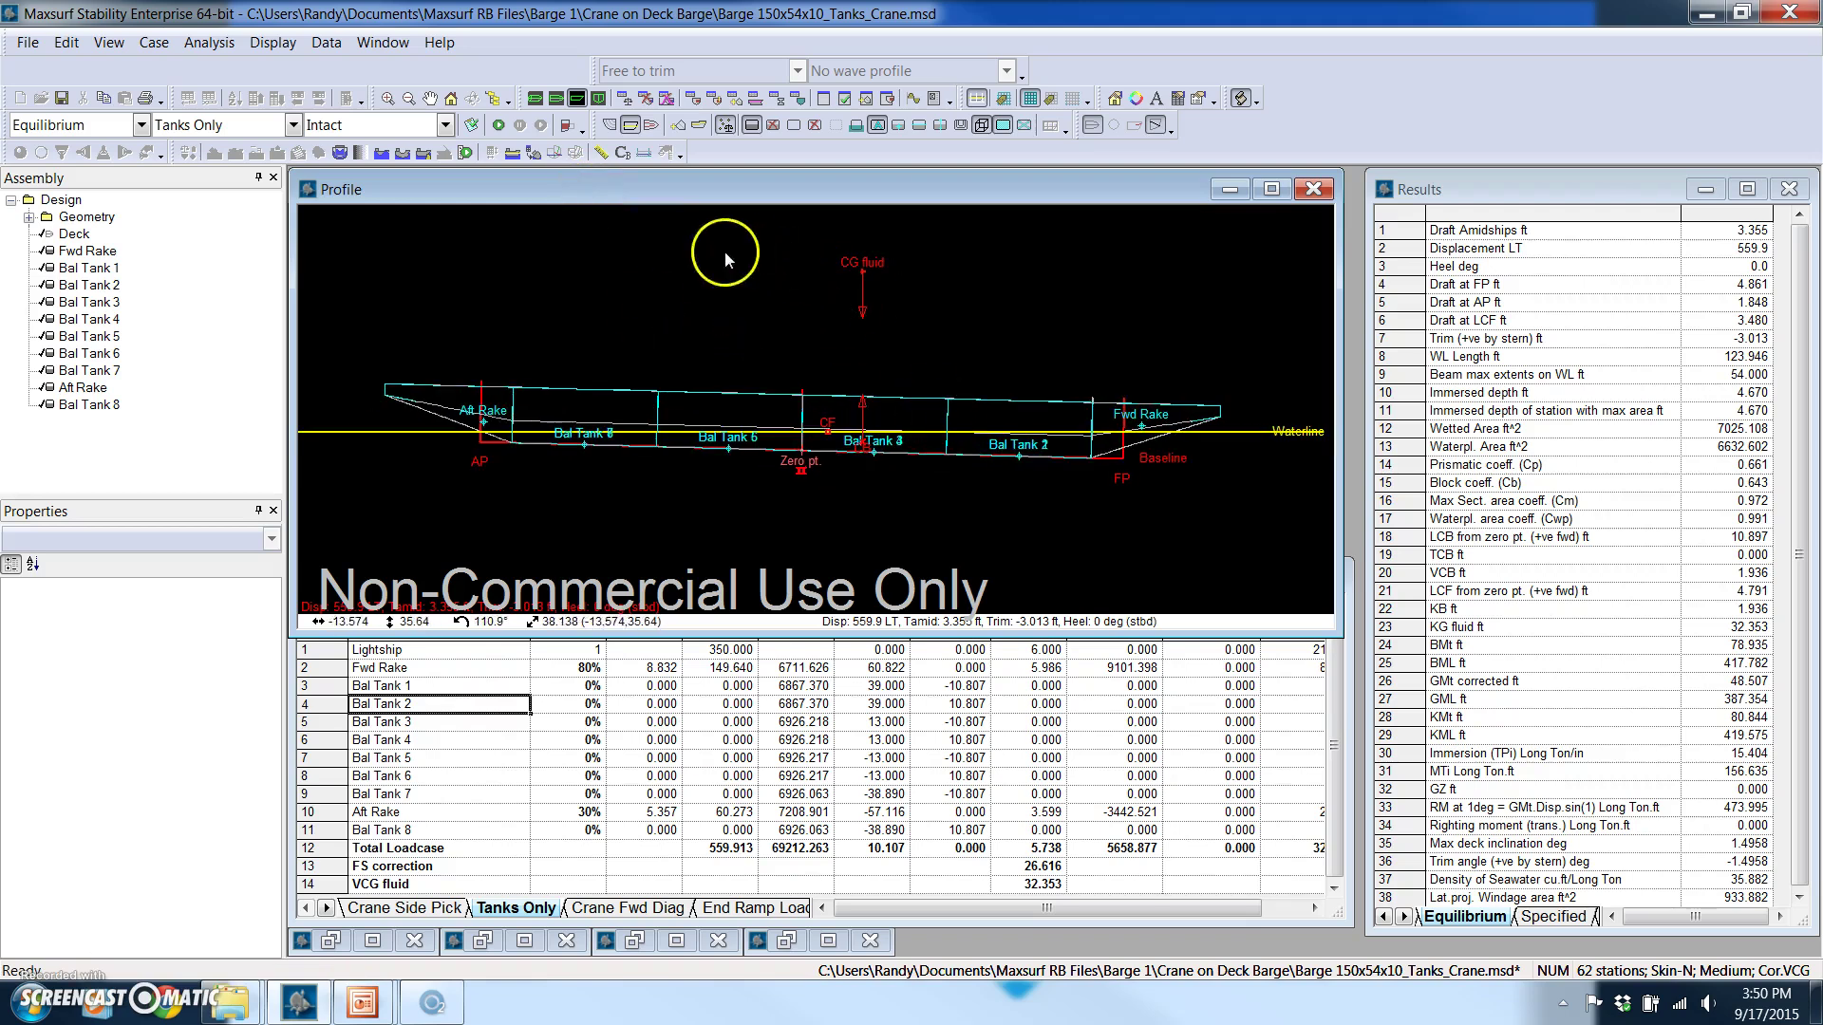
Widen the Results window to read the -3.013 ft trim, then return to perspective
left_click(1619, 320)
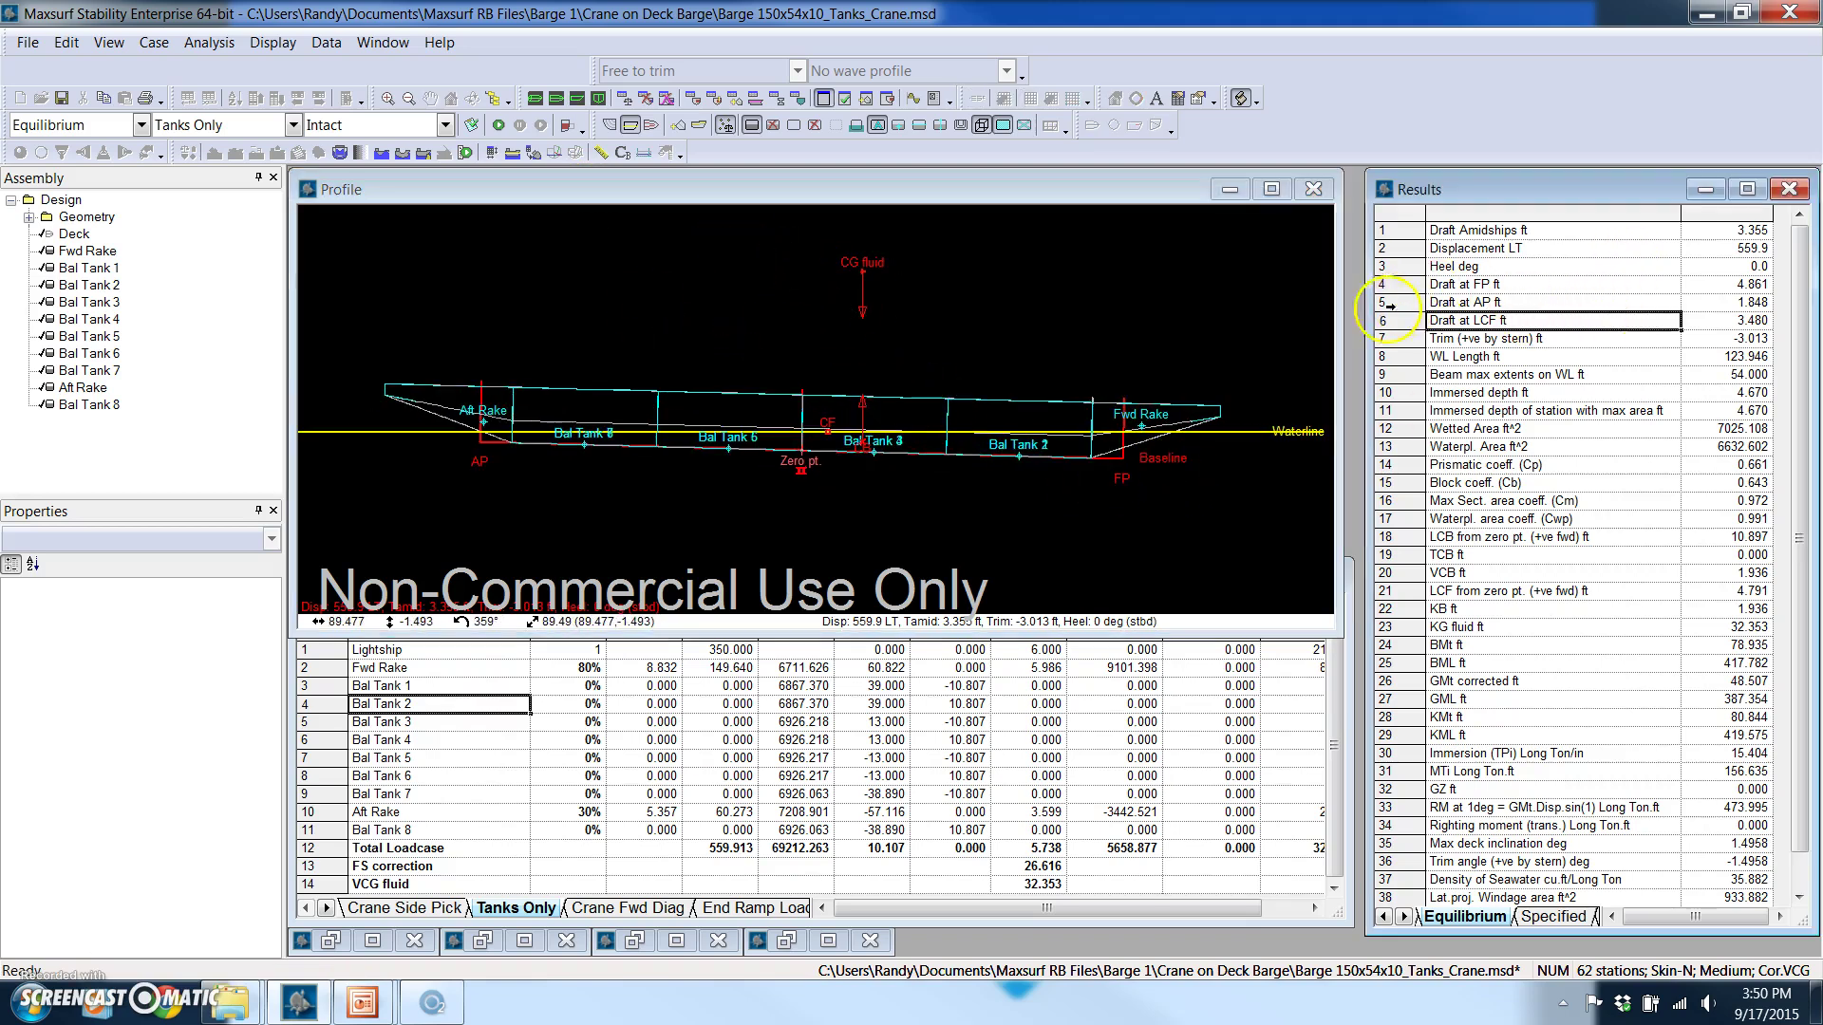
left_click_drag(1368, 321, 544, 343)
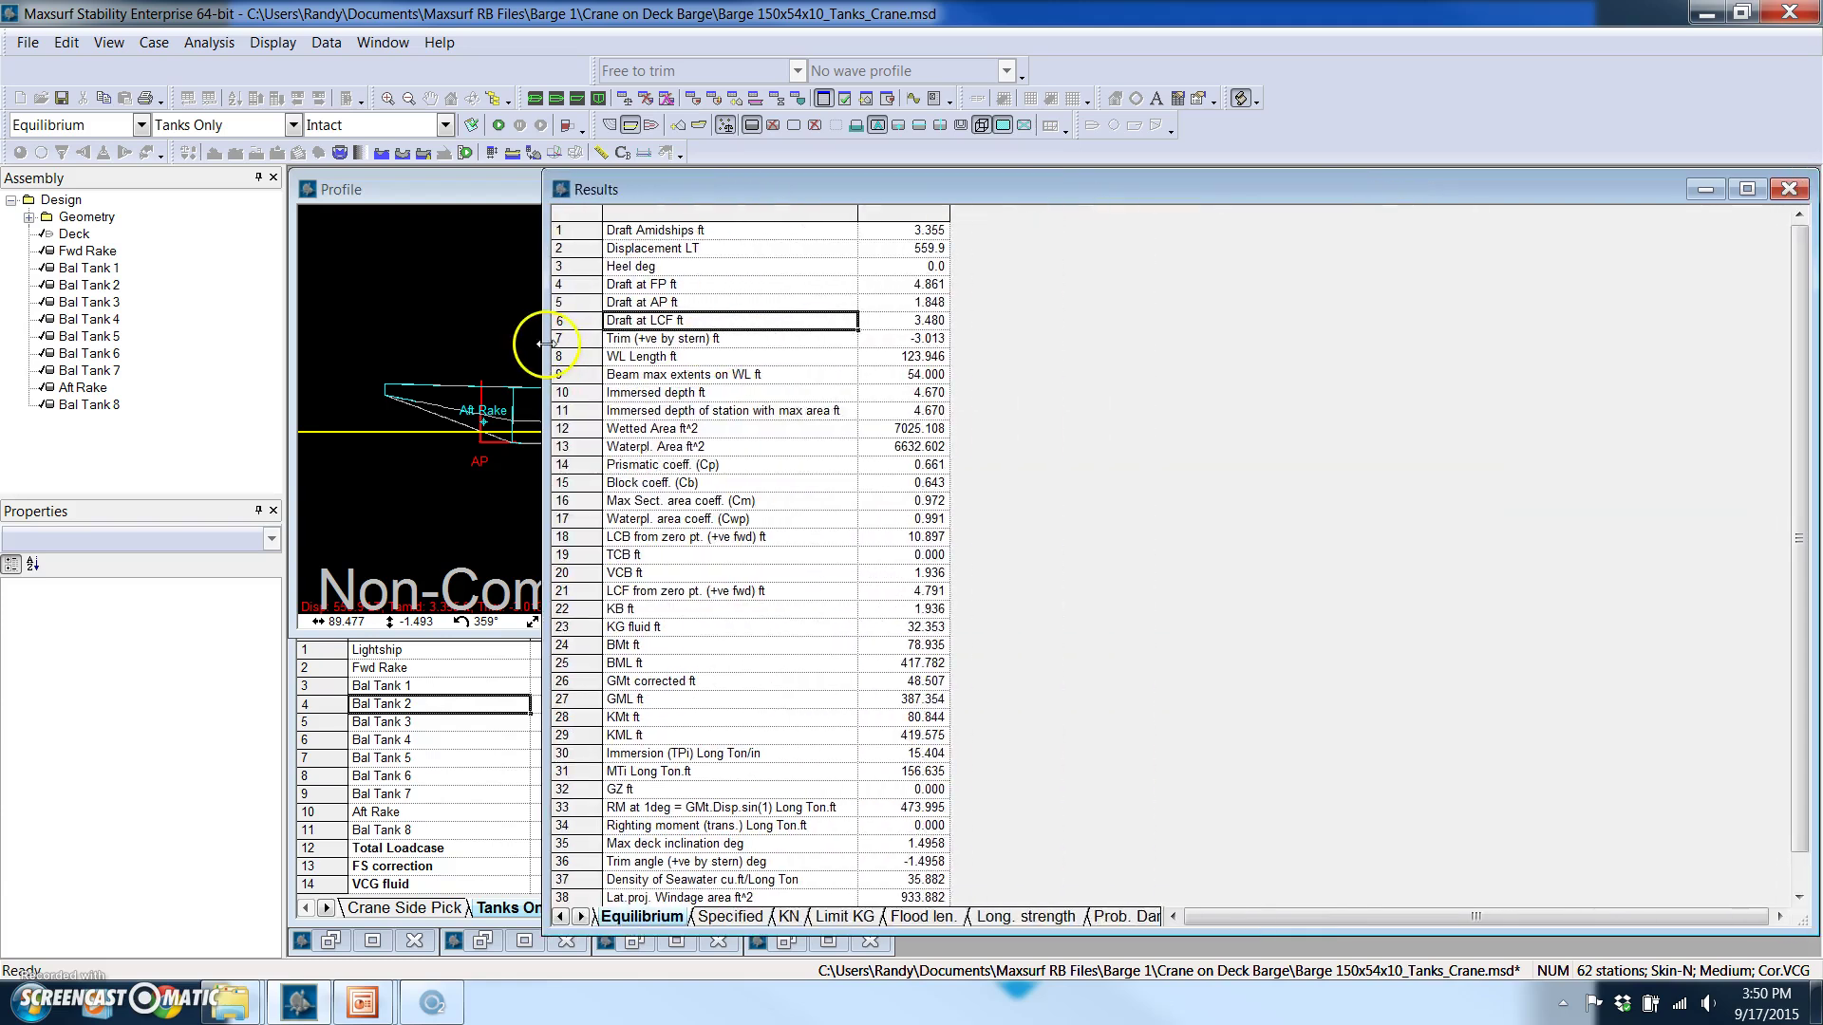
left_click(908, 340)
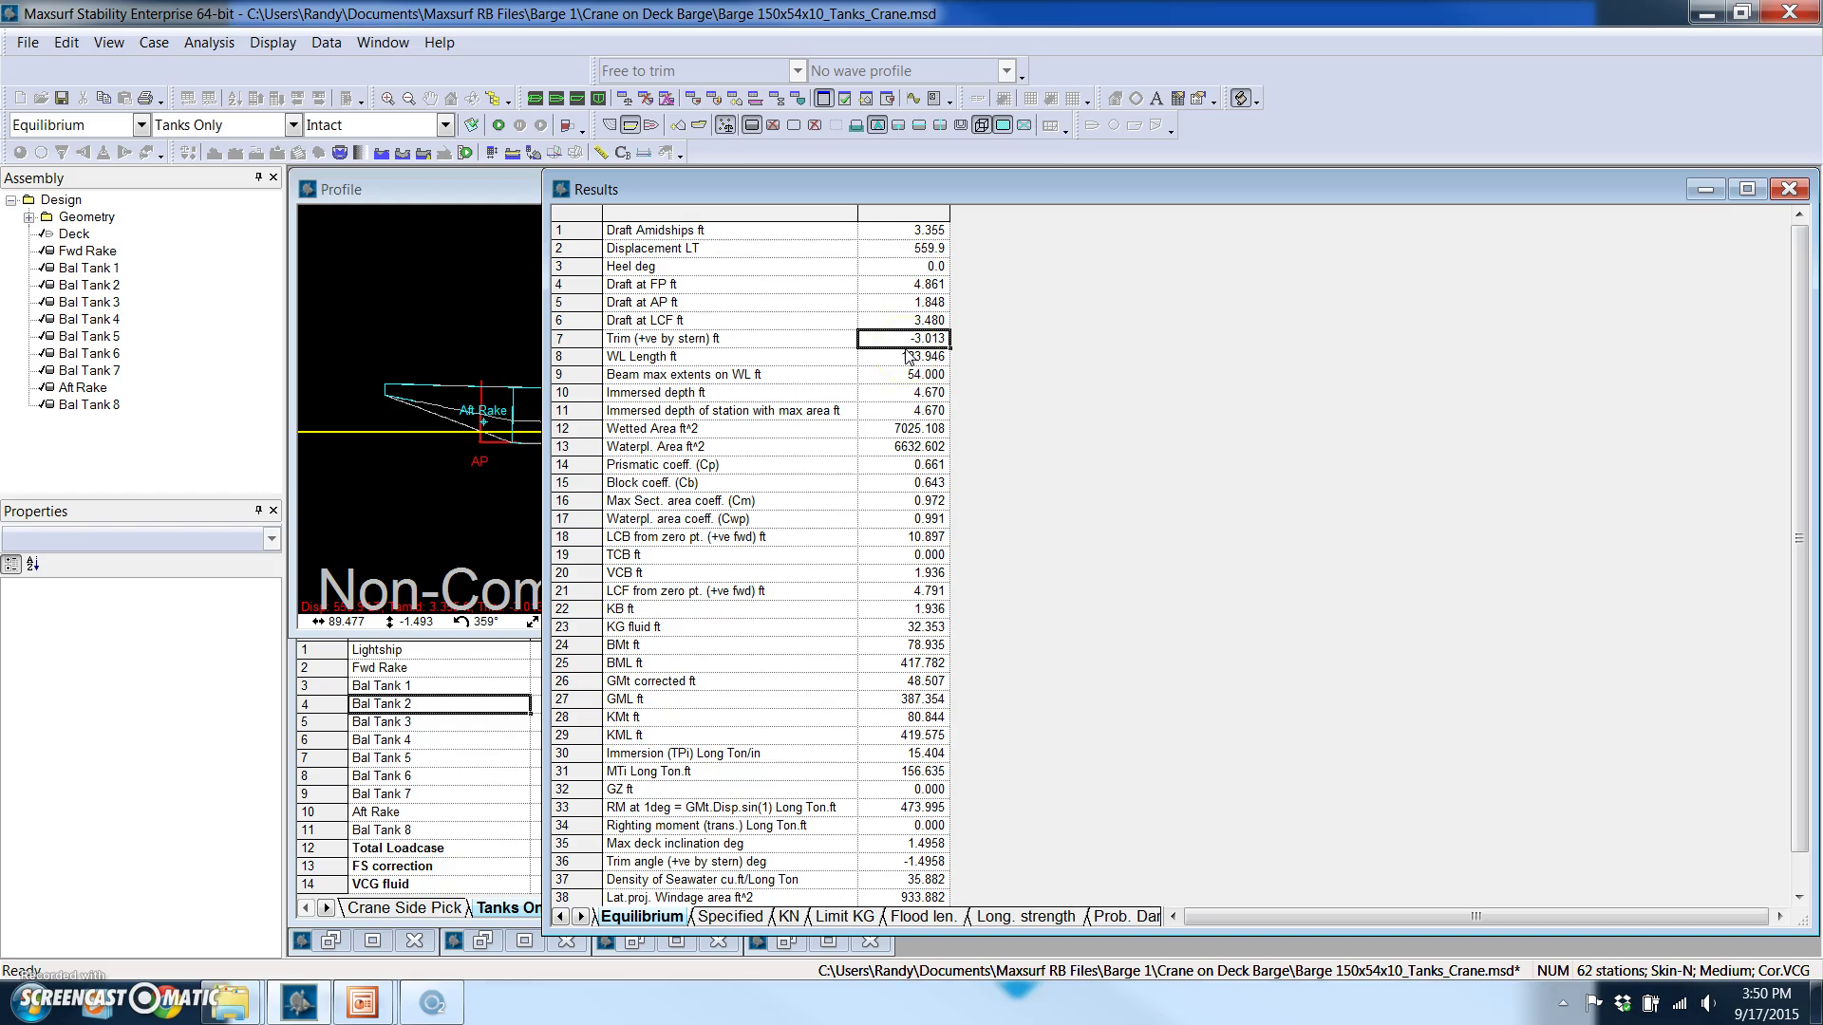
left_click_drag(543, 325, 1328, 337)
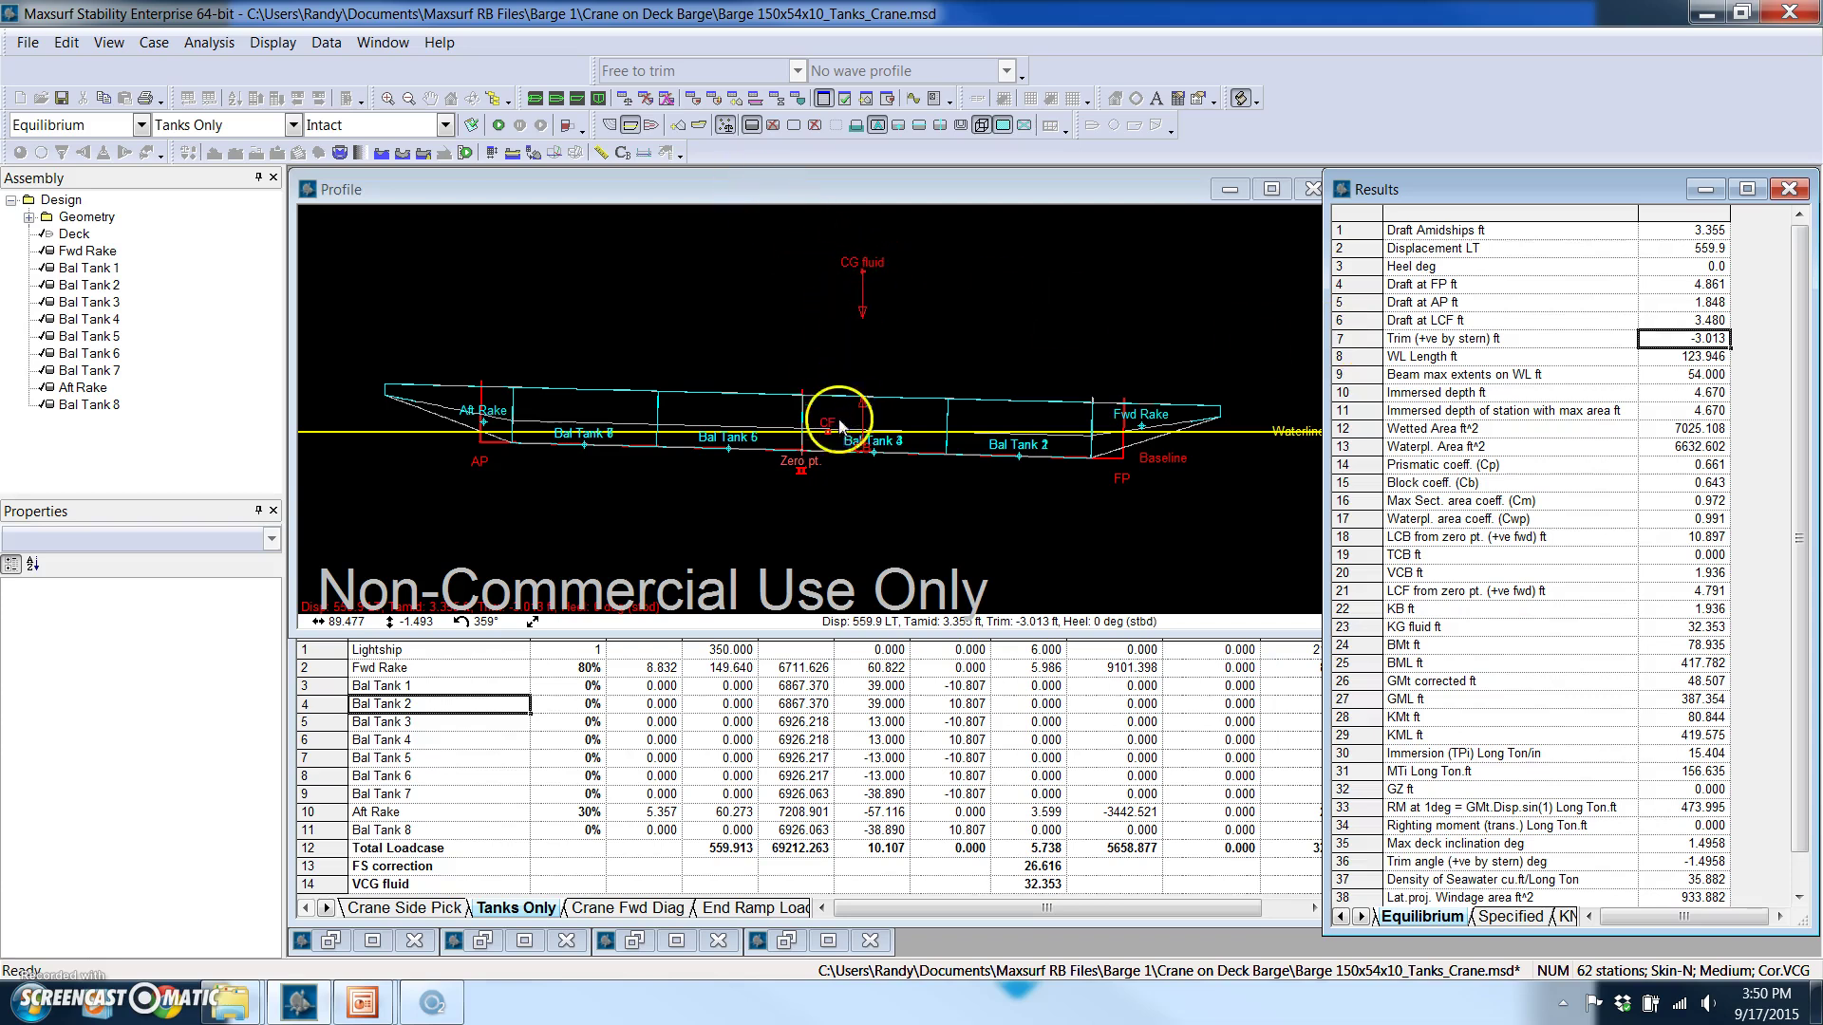
left_click(535, 98)
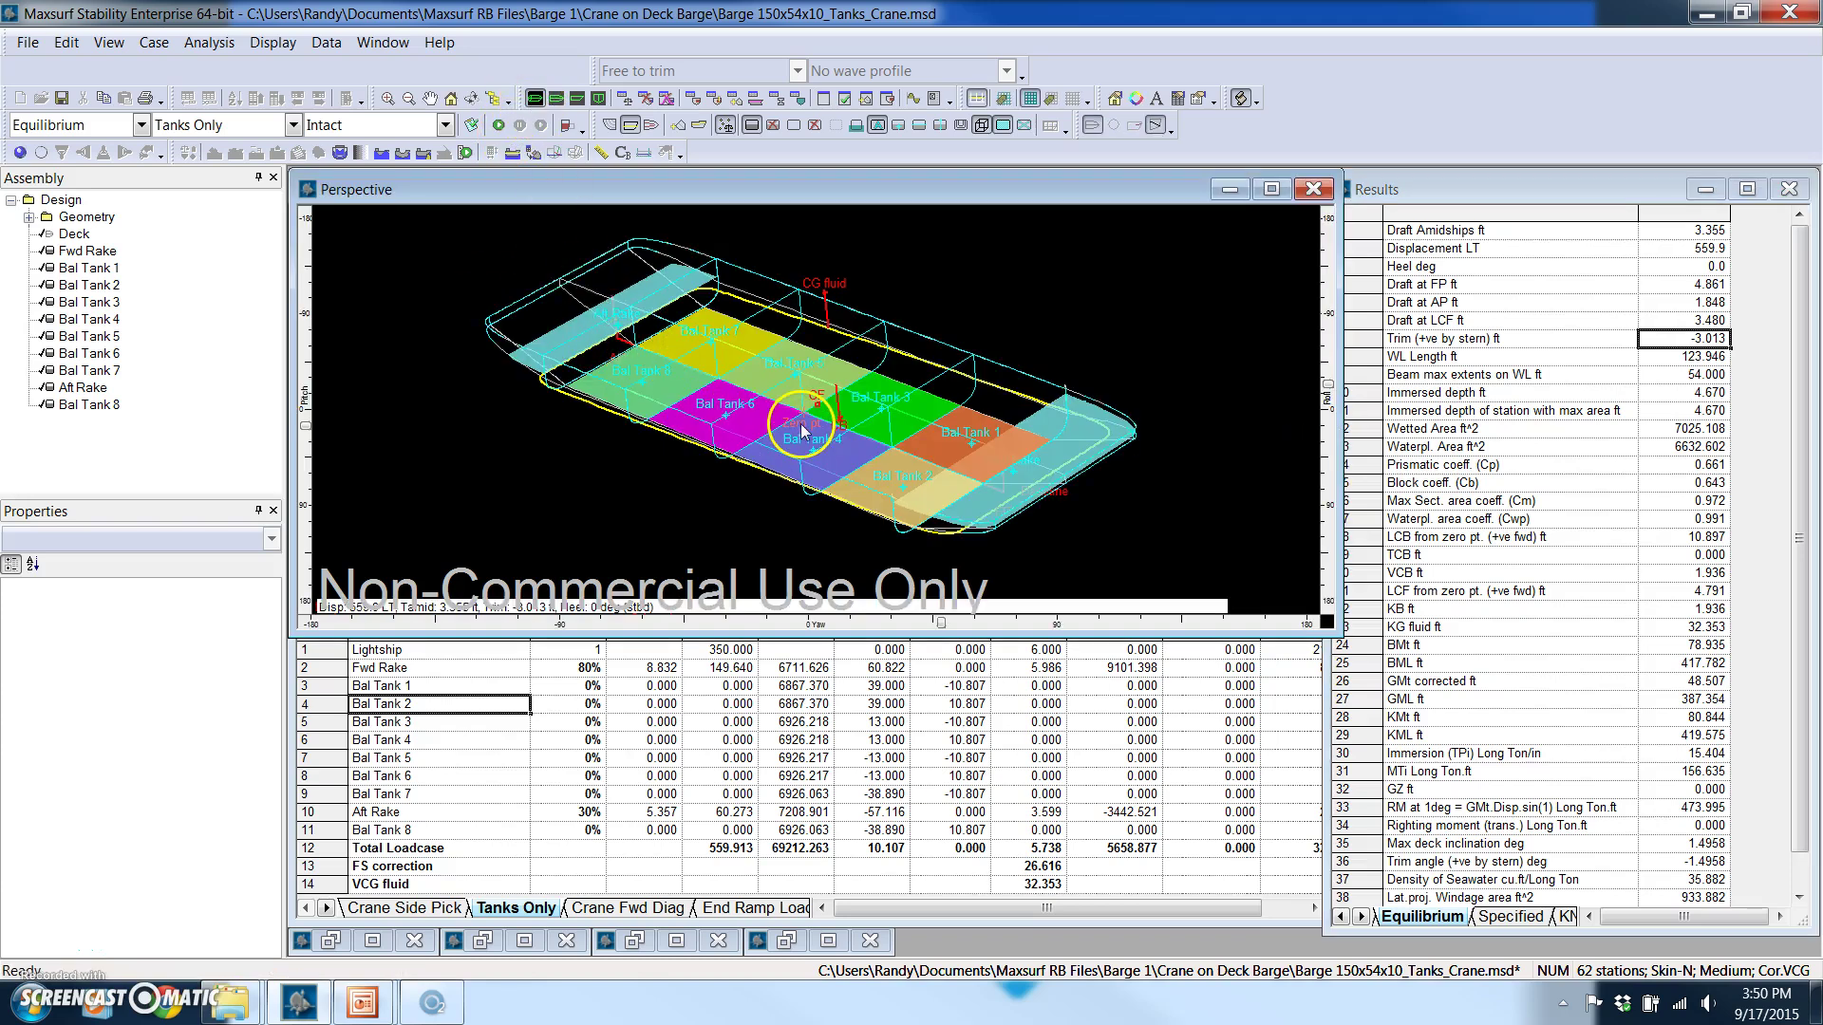
left_click_drag(800, 423, 778, 446)
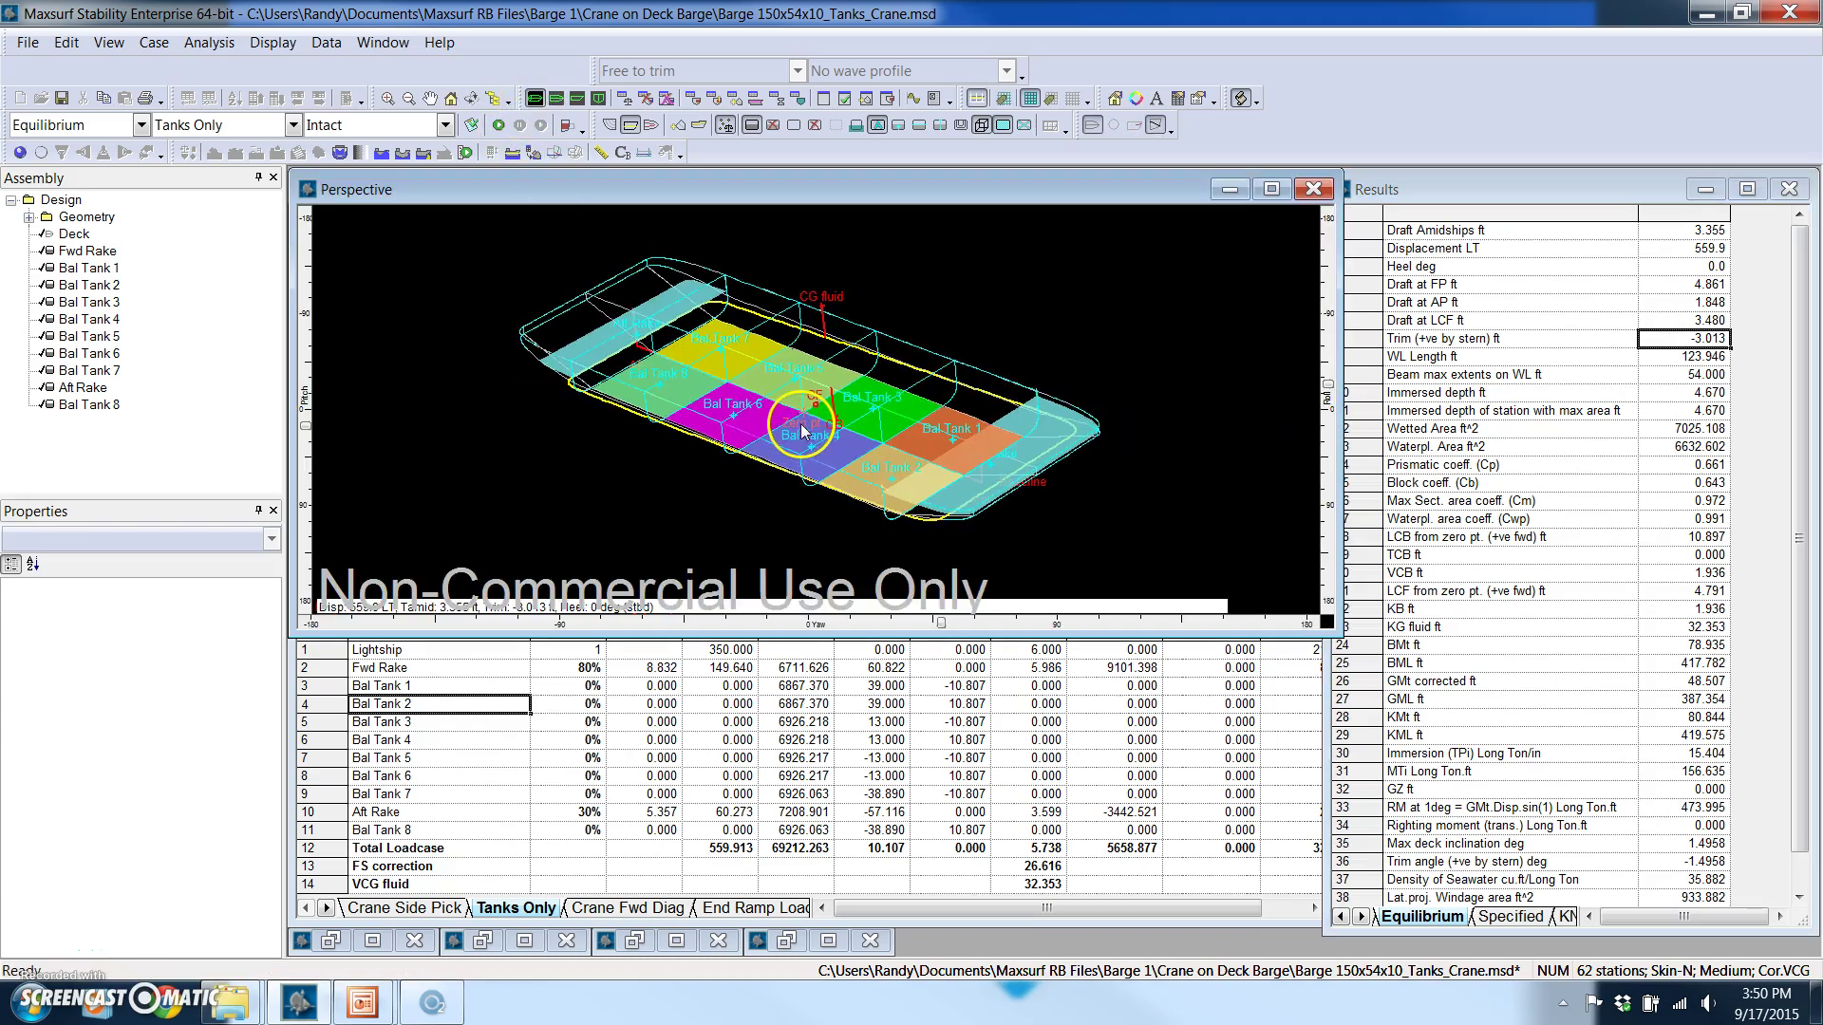
Enter 0% for the Fwd Rake and reset the vessel to the design waterline
left_click(641, 729)
left_click(572, 671)
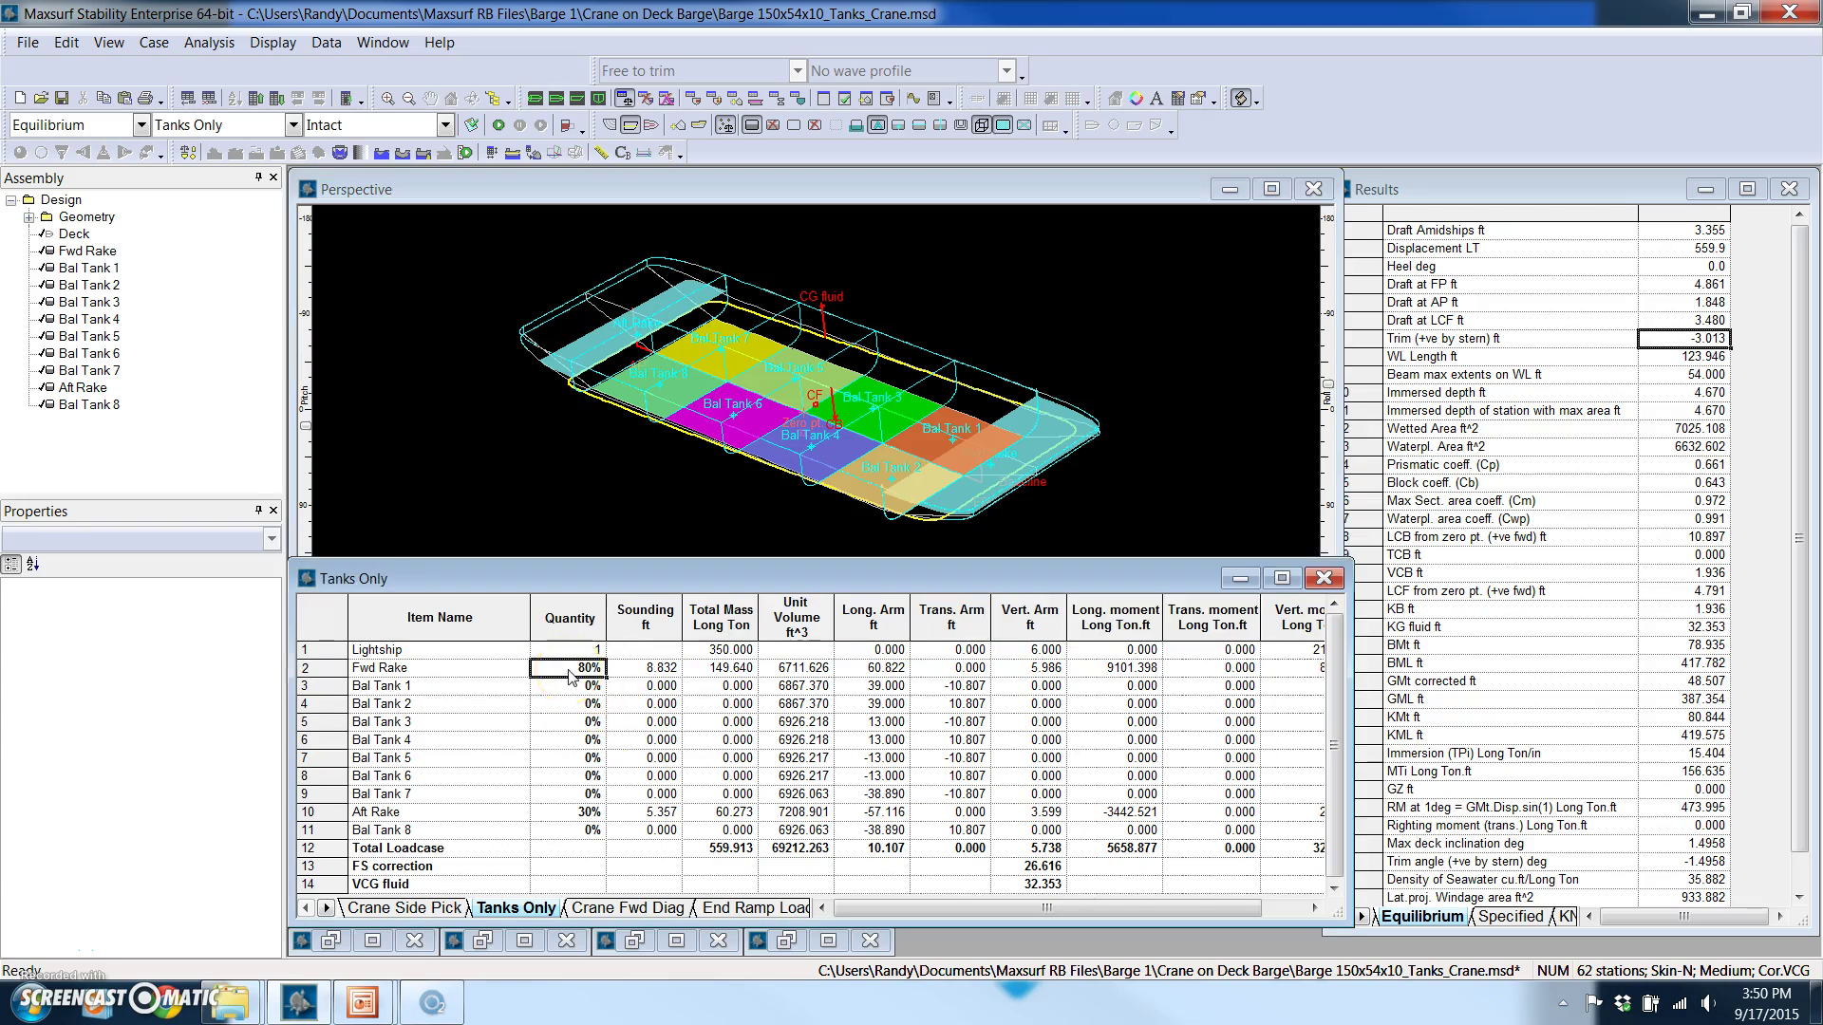
type("0")
left_click(589, 755)
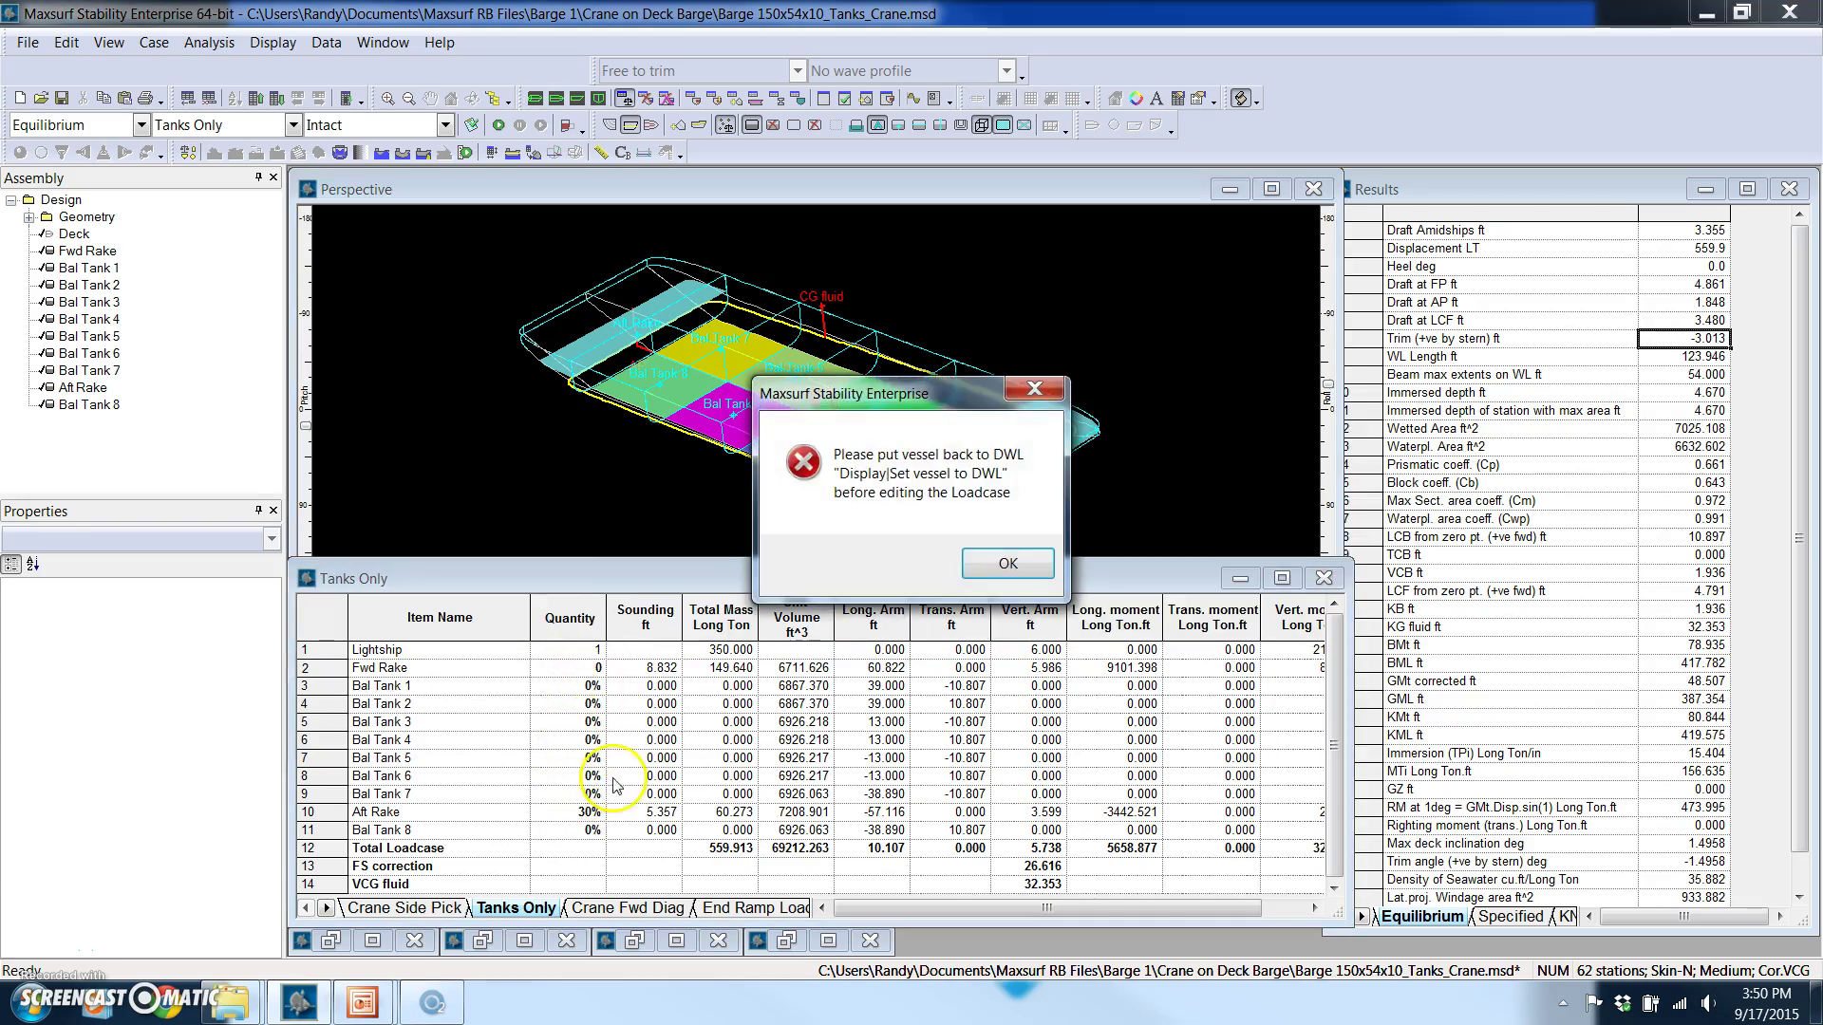
left_click(1007, 563)
left_click(513, 154)
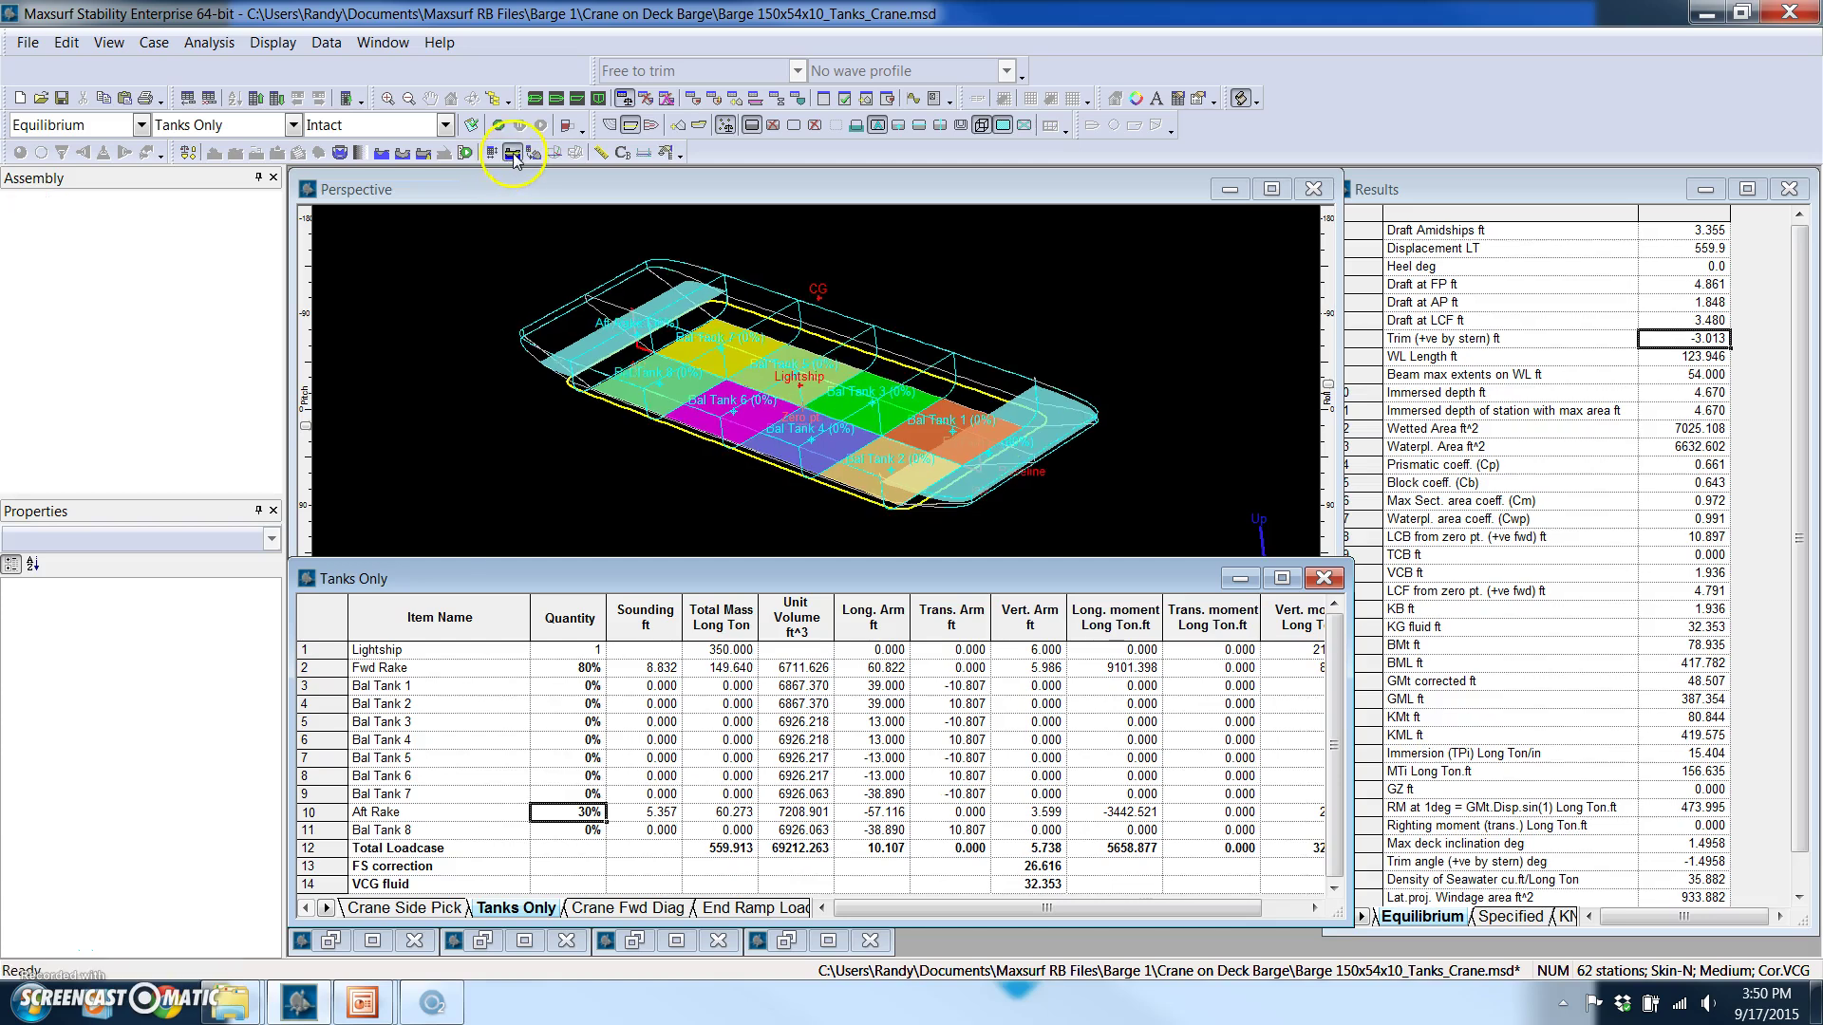
Apply the emptied 0% quantities to both the Aft Rake and Fwd Rake
left_click(570, 776)
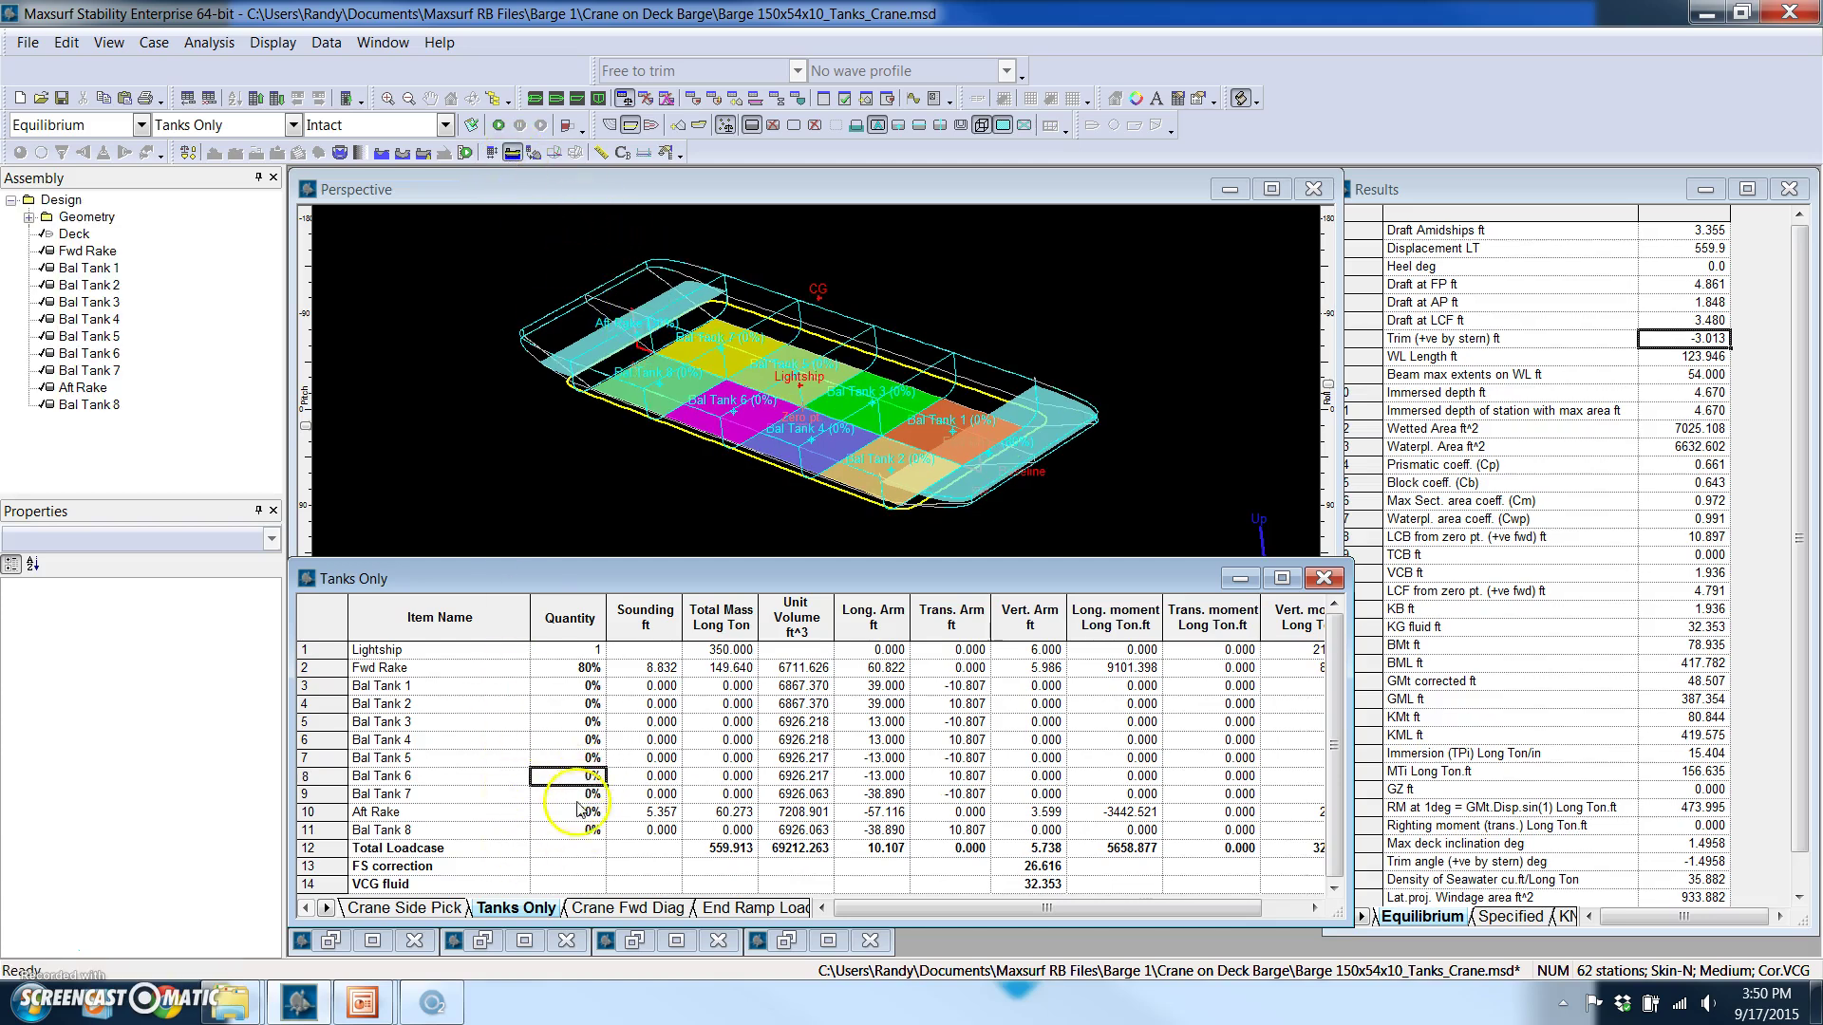
left_click(575, 741)
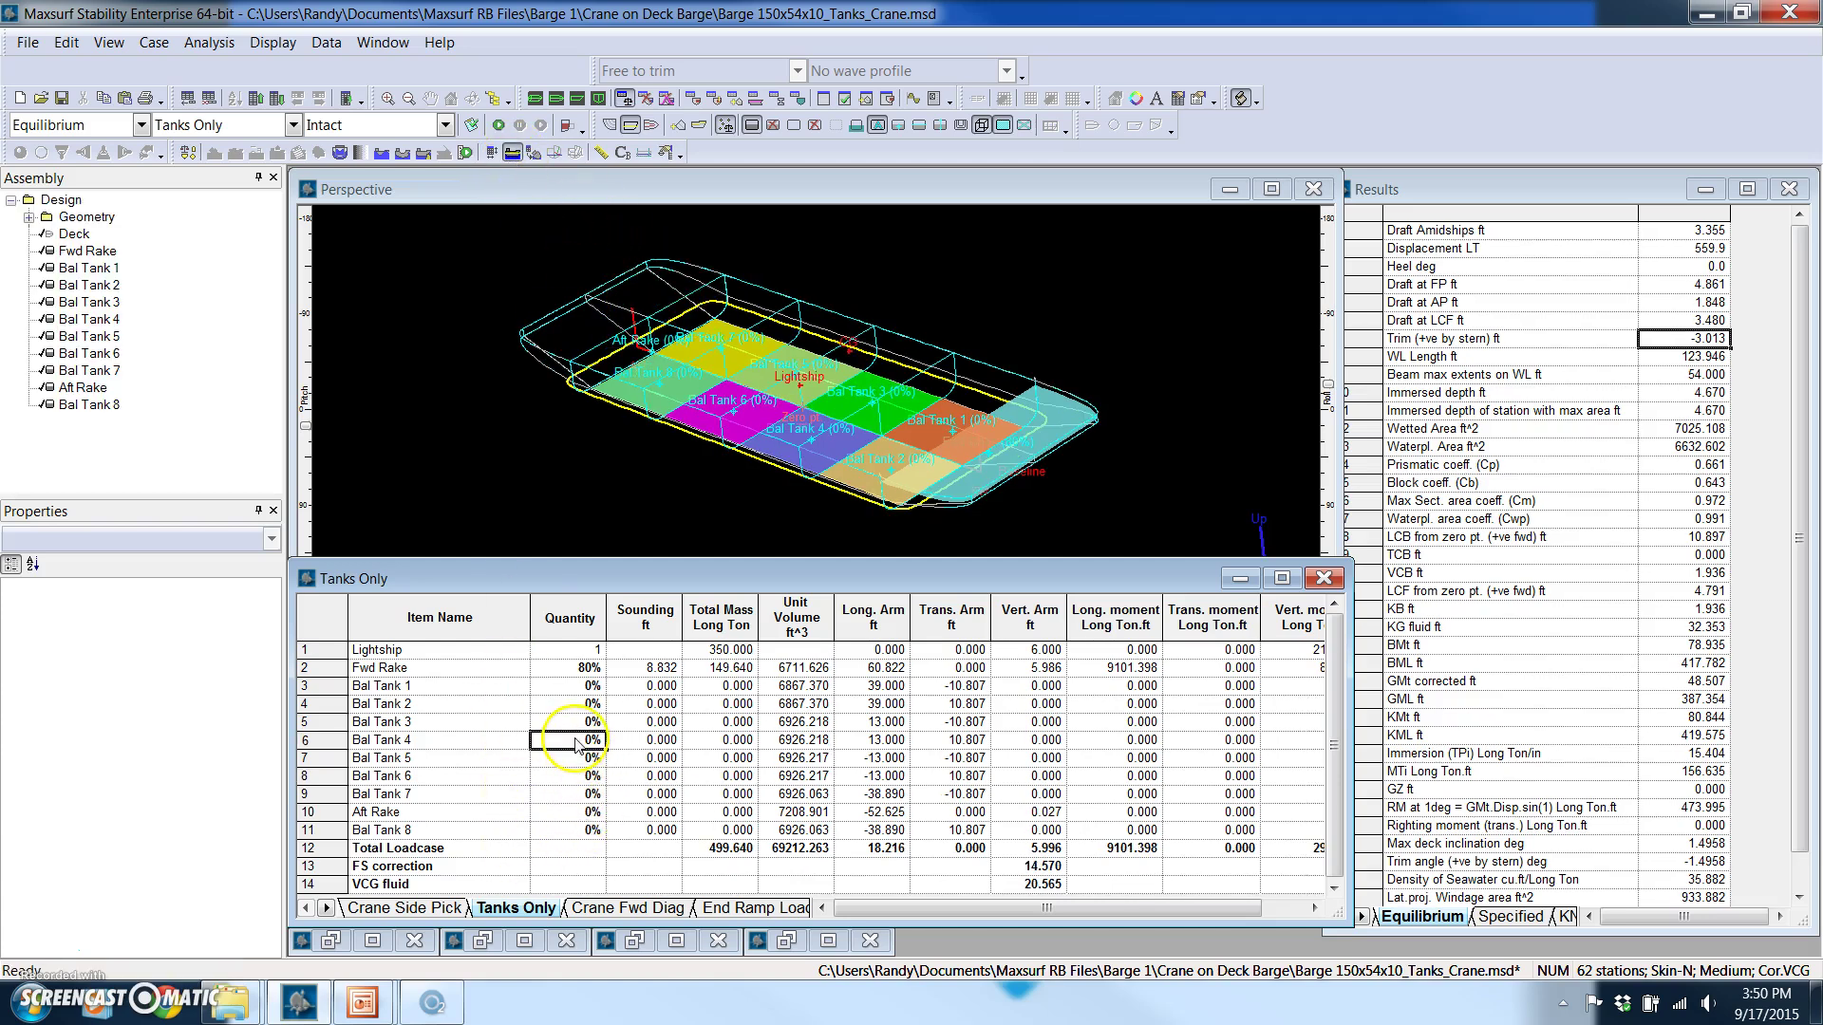
left_click(574, 669)
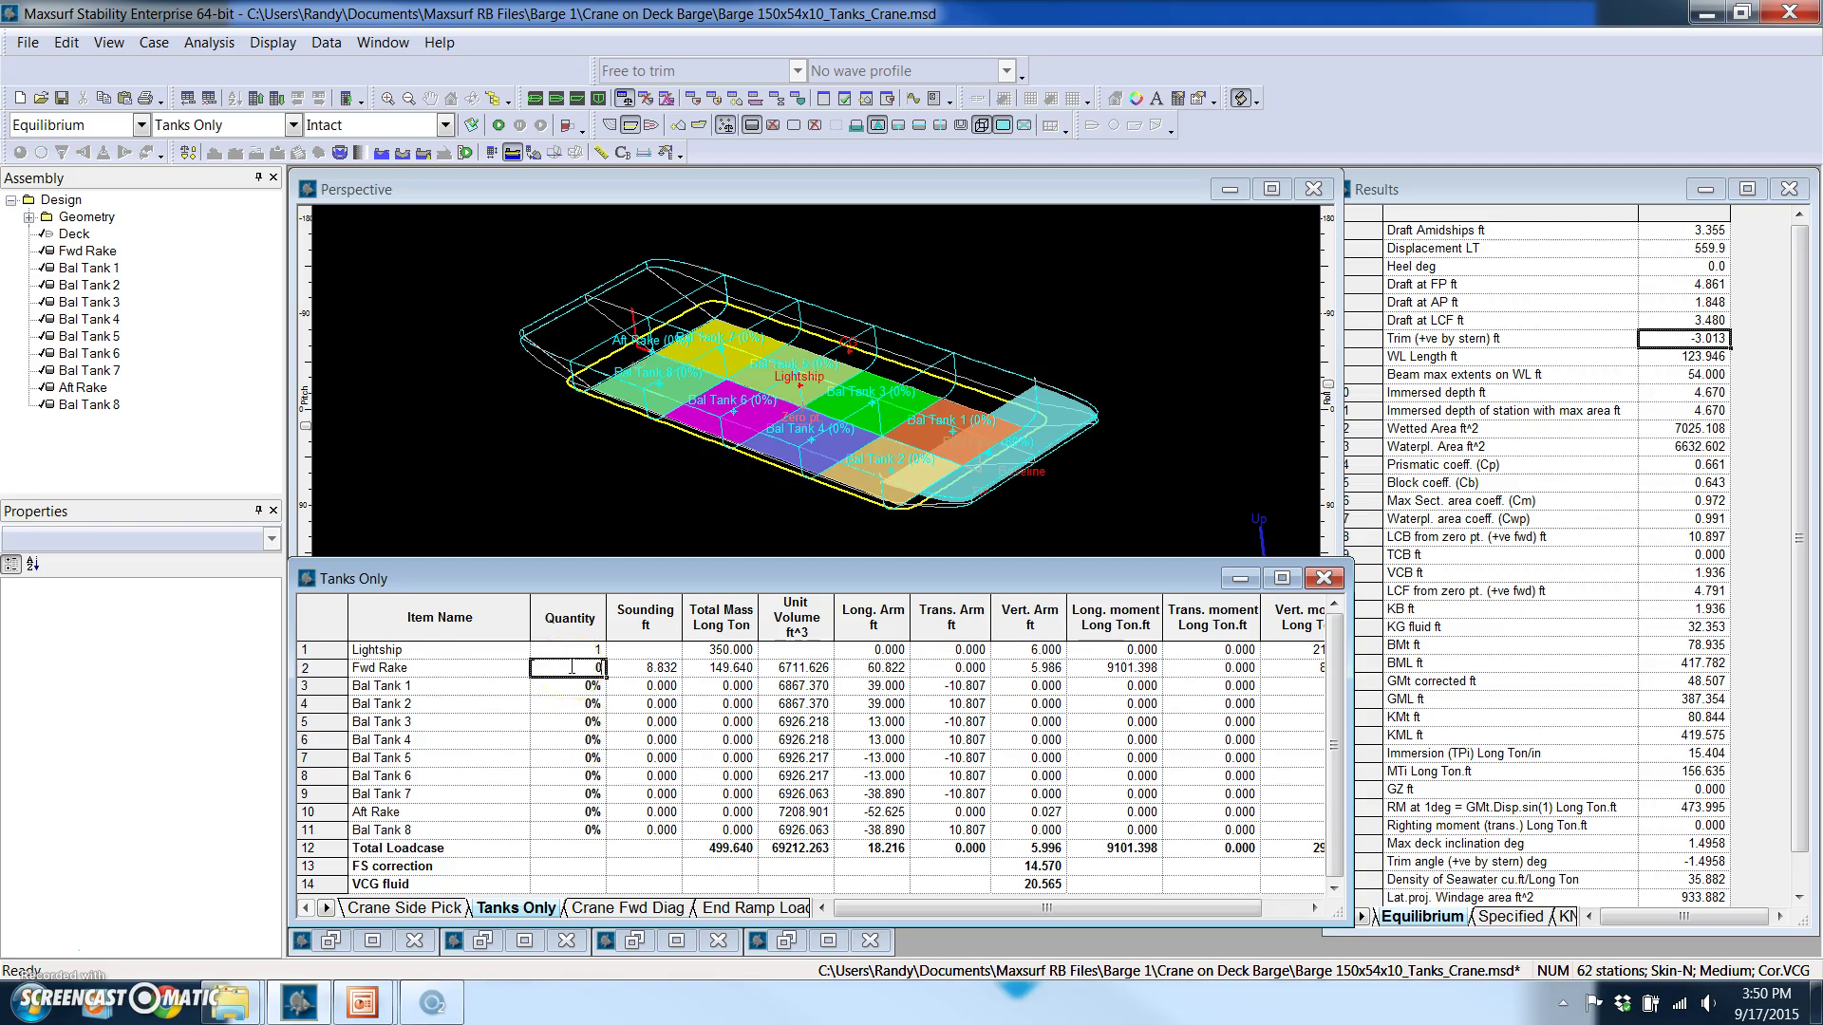
left_click(569, 741)
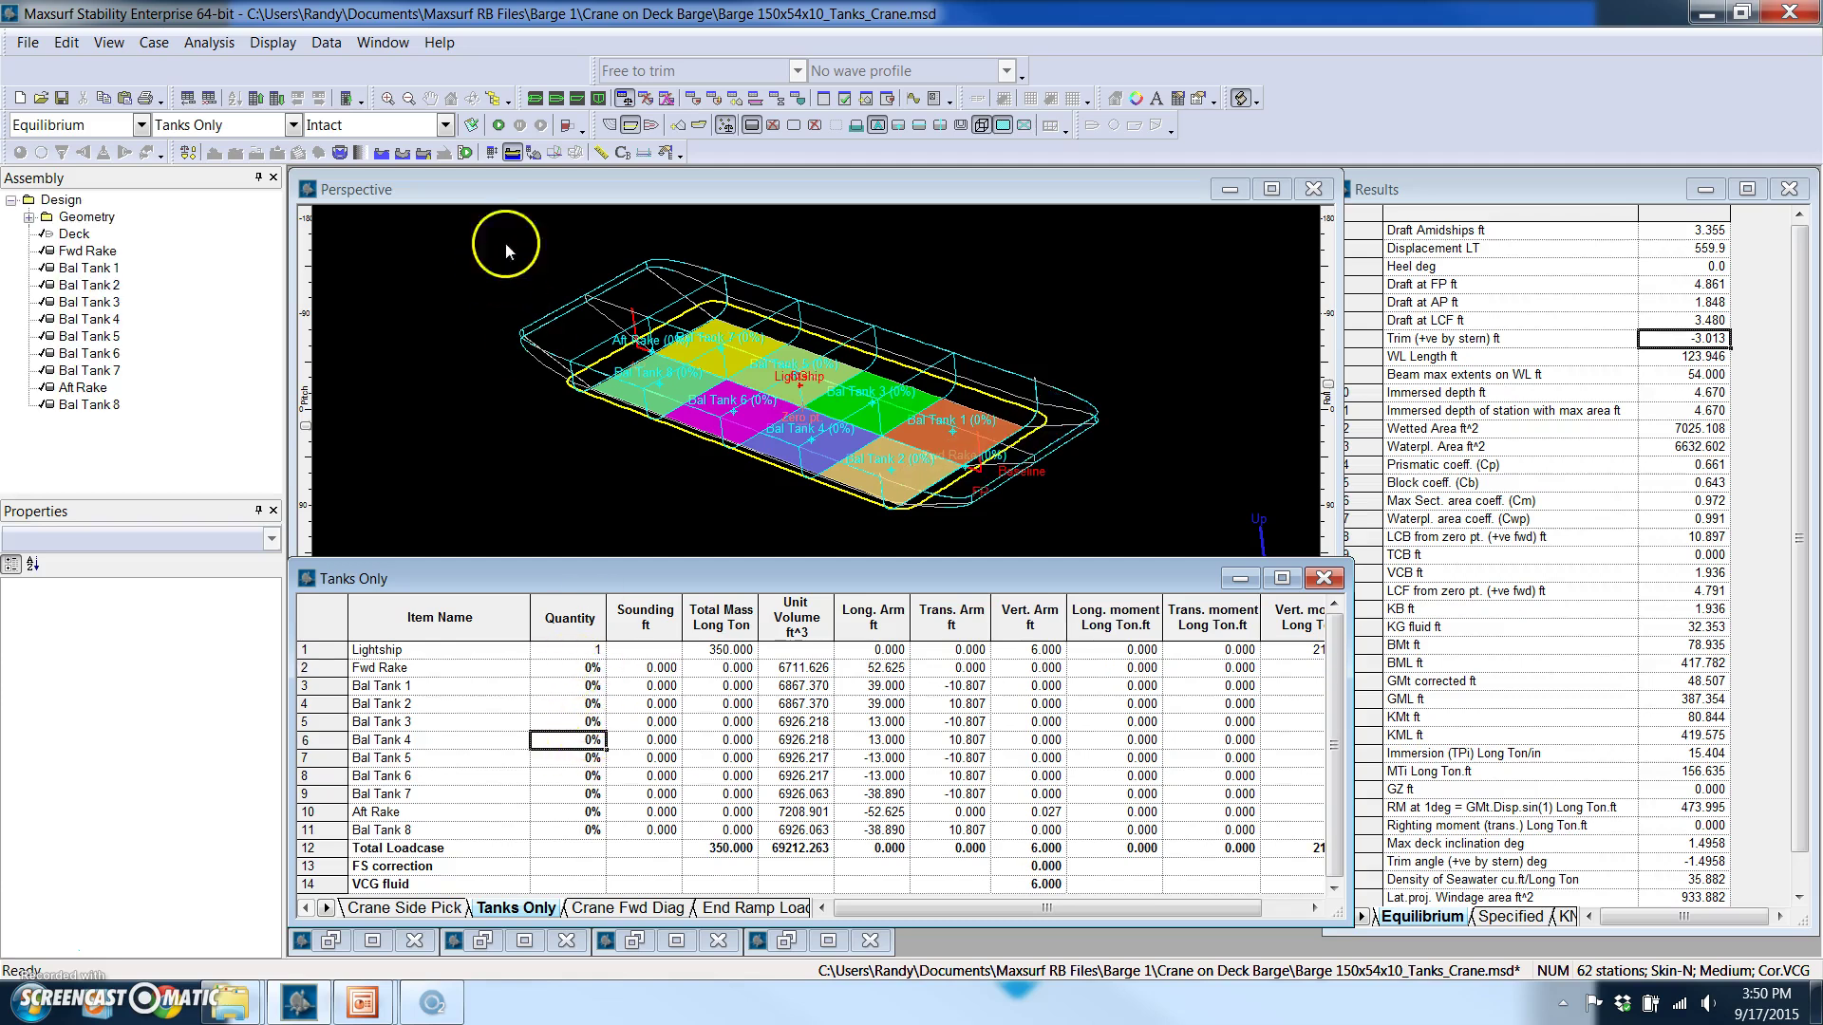
Fill Bal Tank 3 and Bal Tank 5 to 100% in the Tanks Only loadcase
left_click(556, 98)
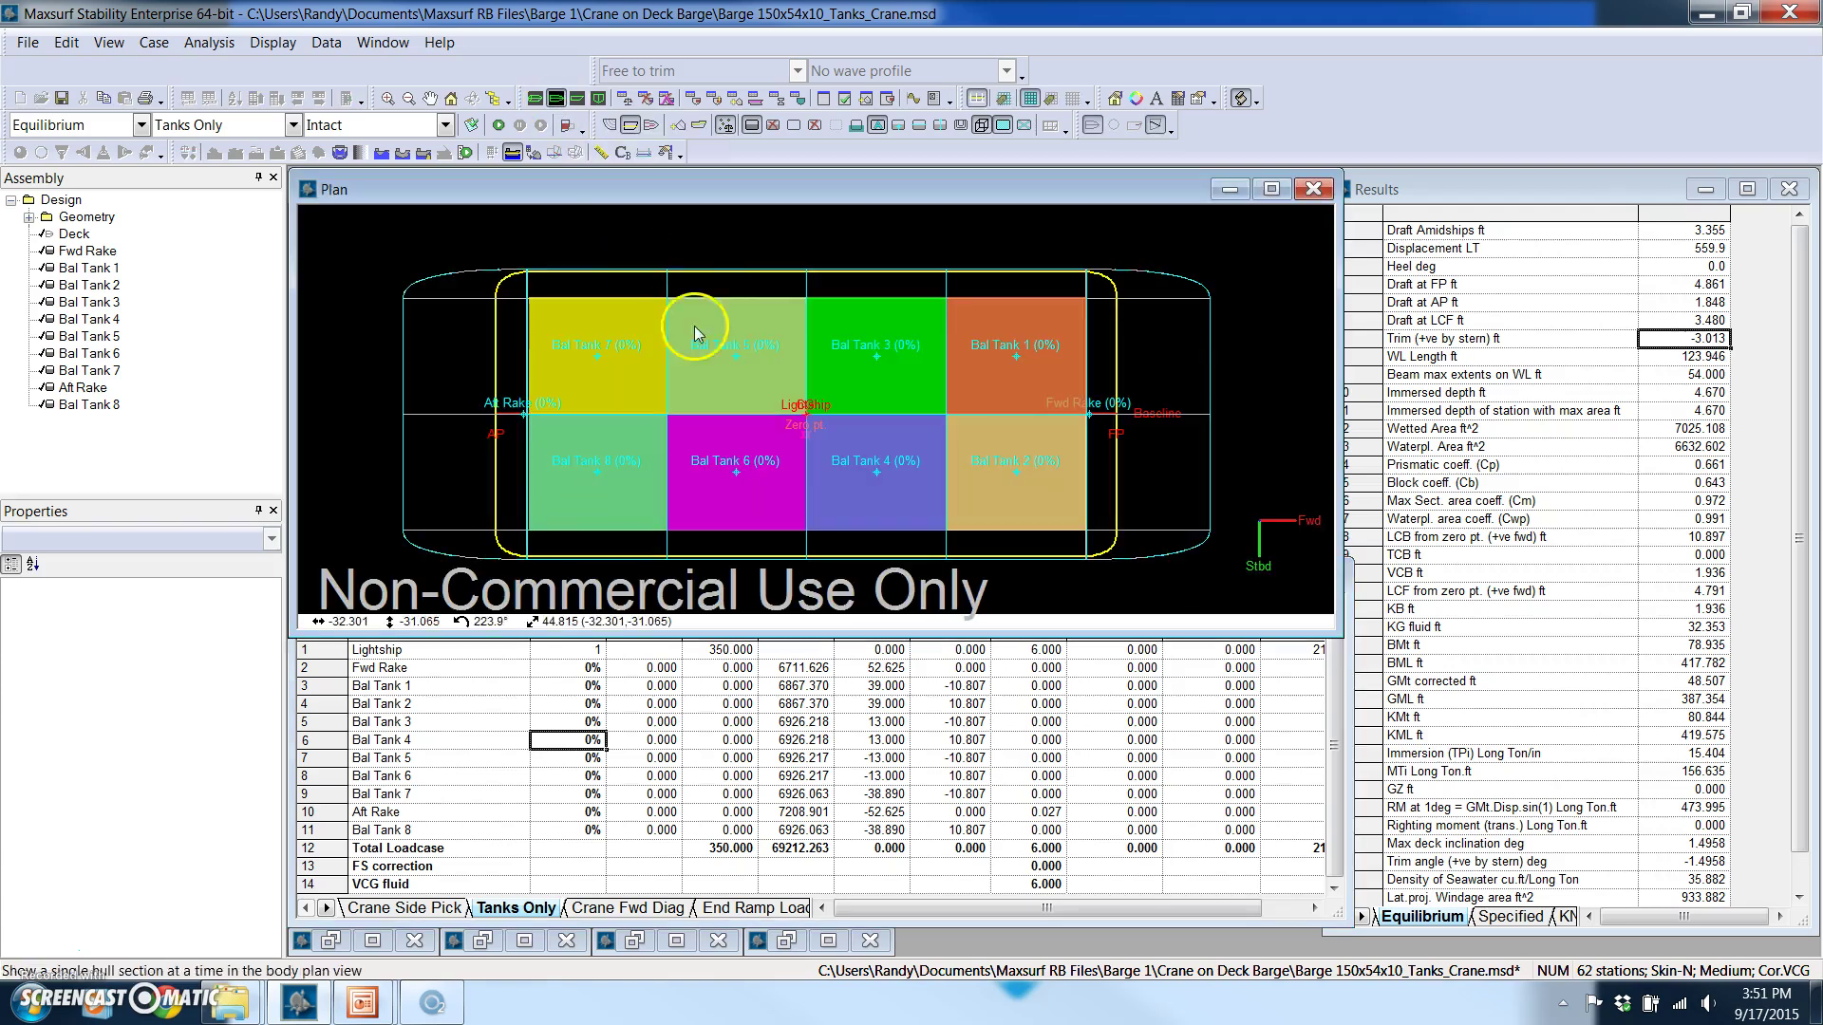
scroll(710, 344, "down", 1)
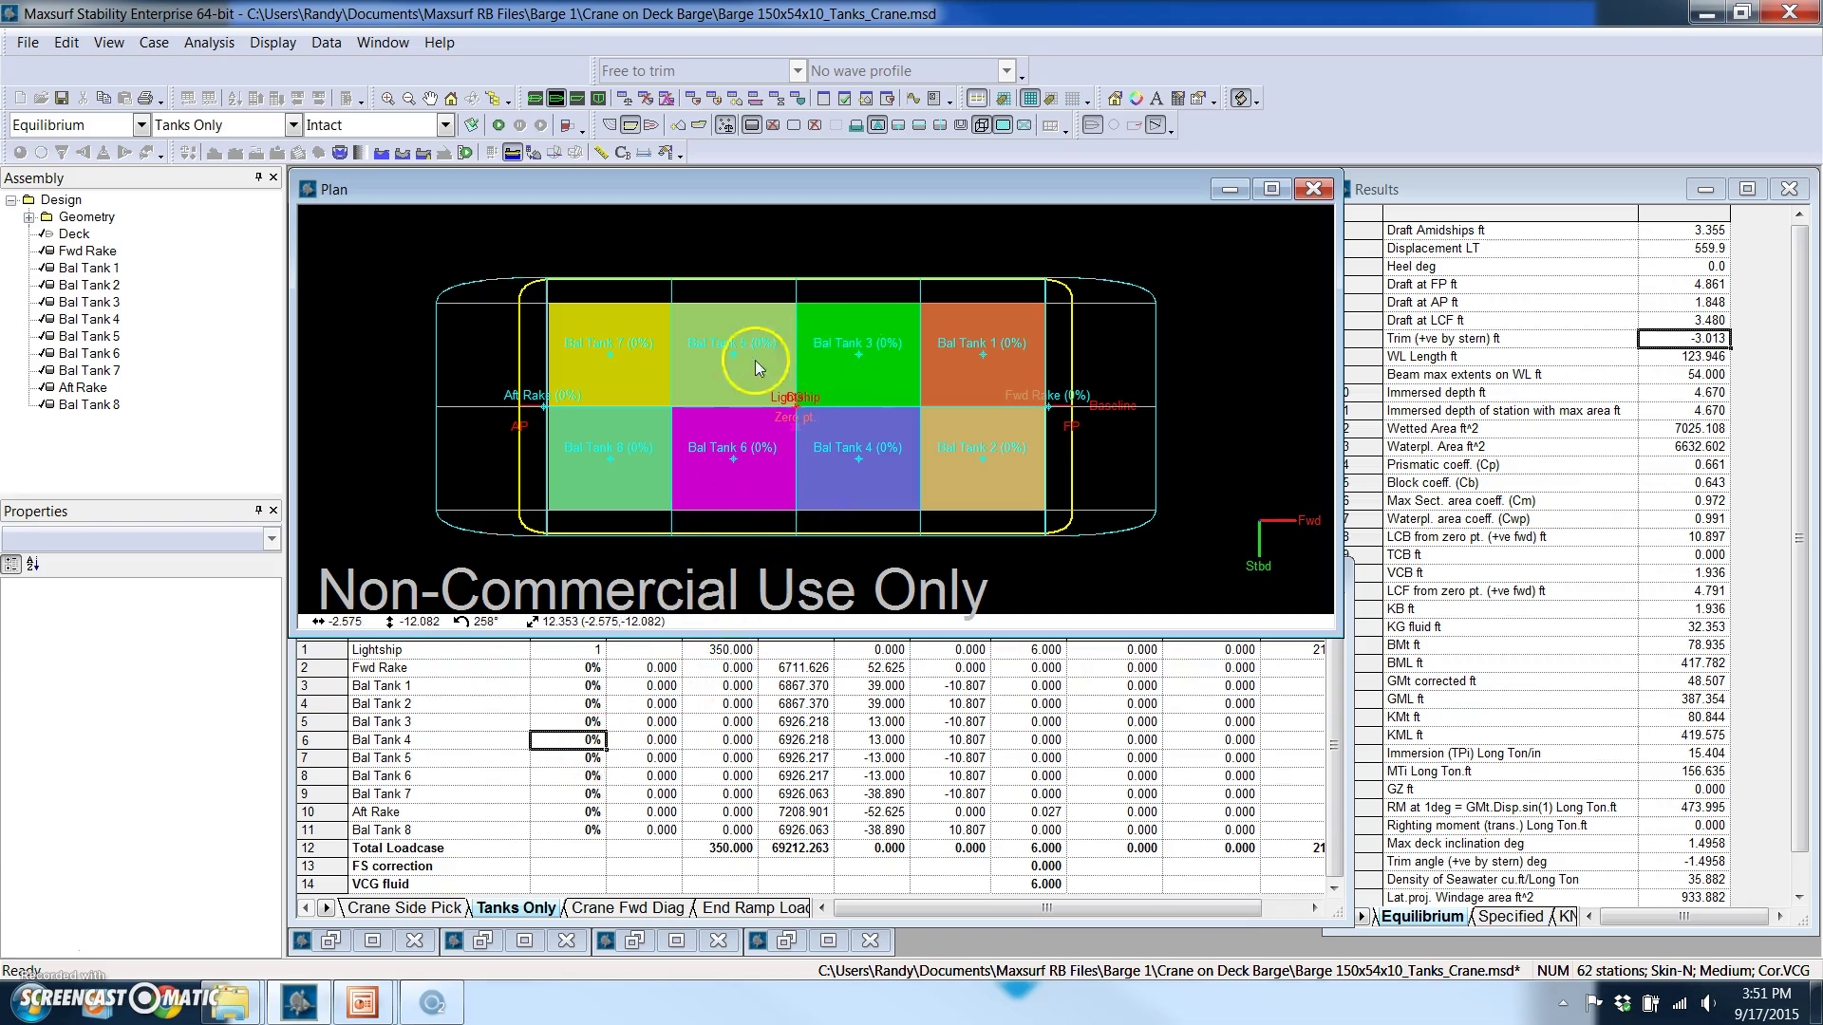
left_click(587, 722)
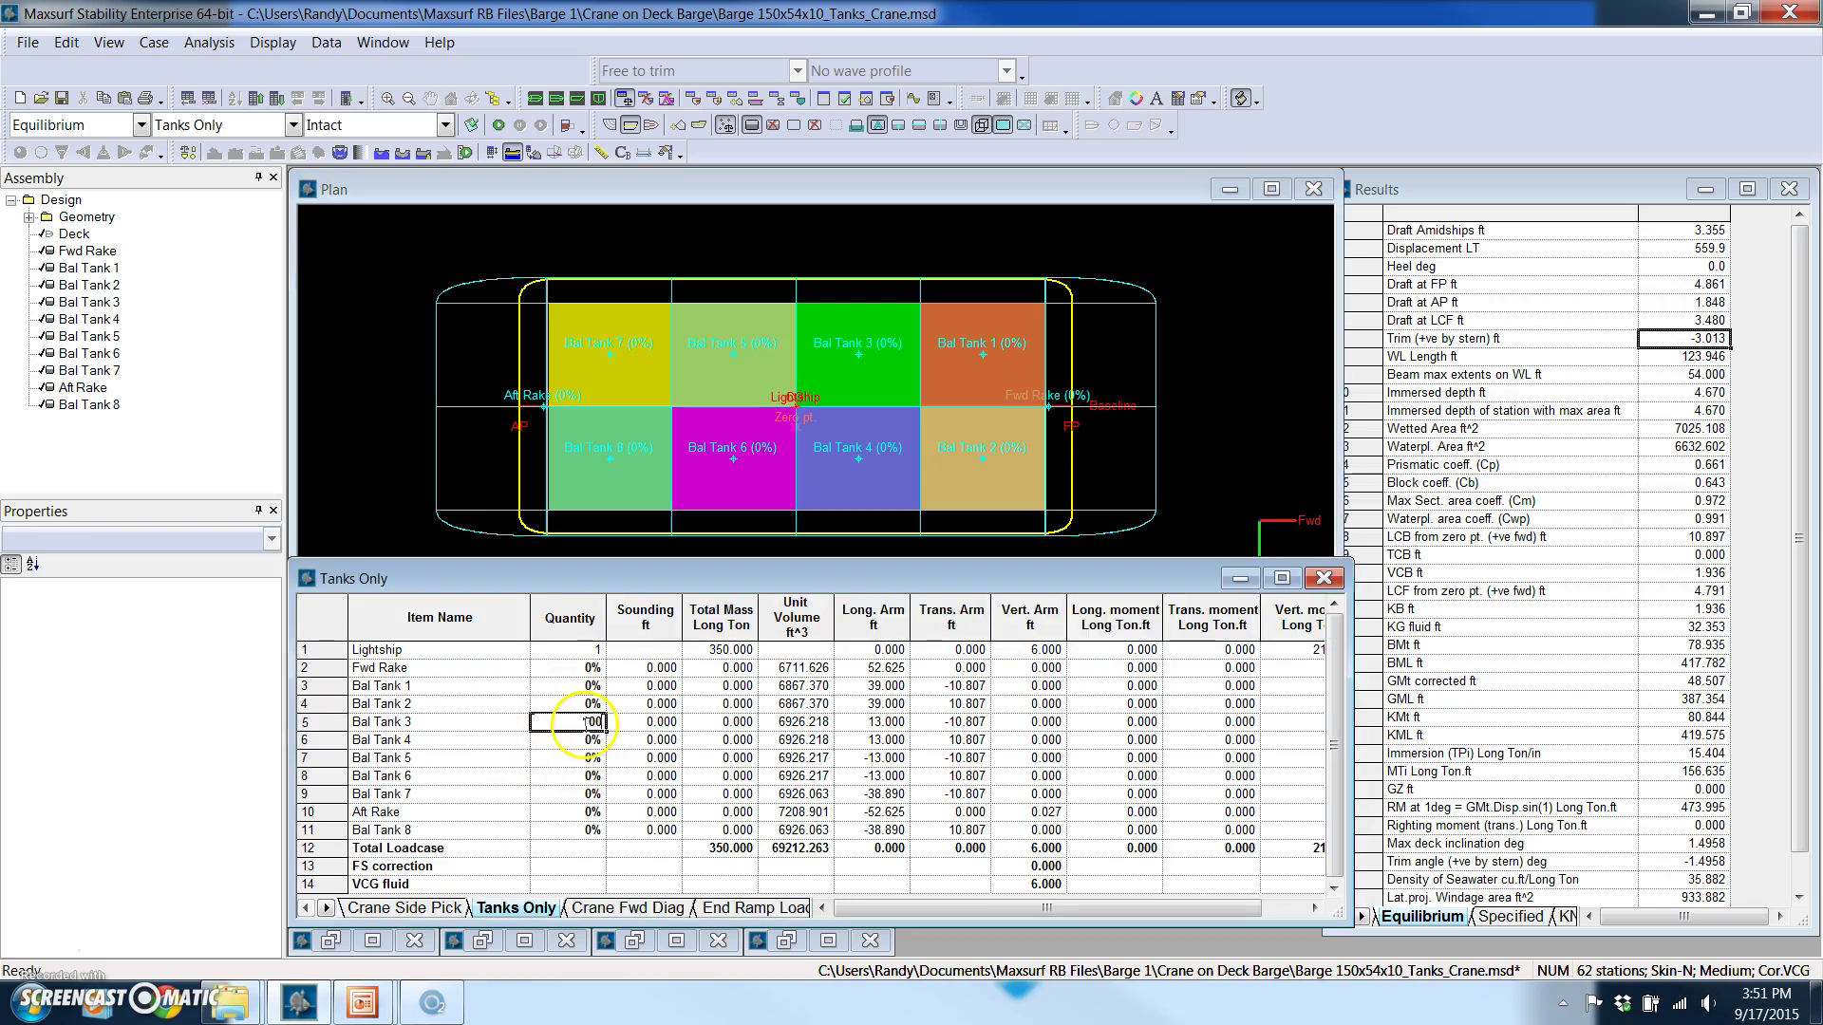
key("Return")
key("Down")
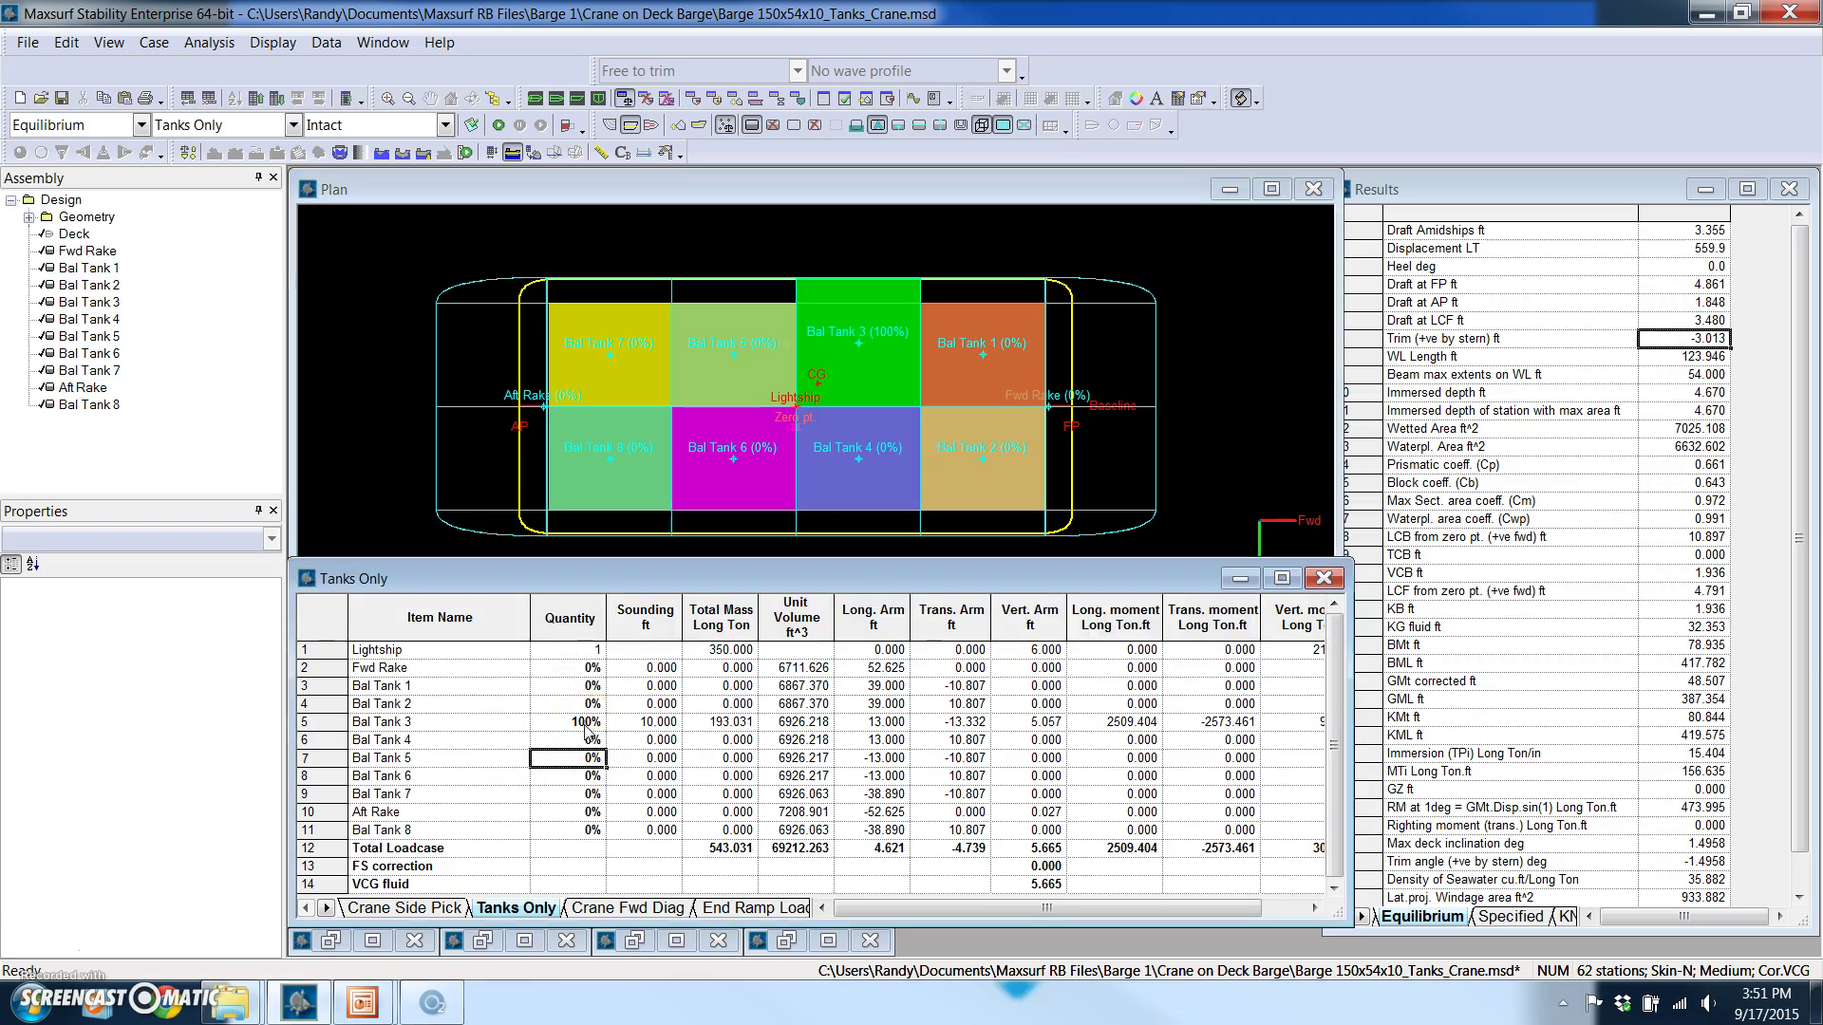
key("Return")
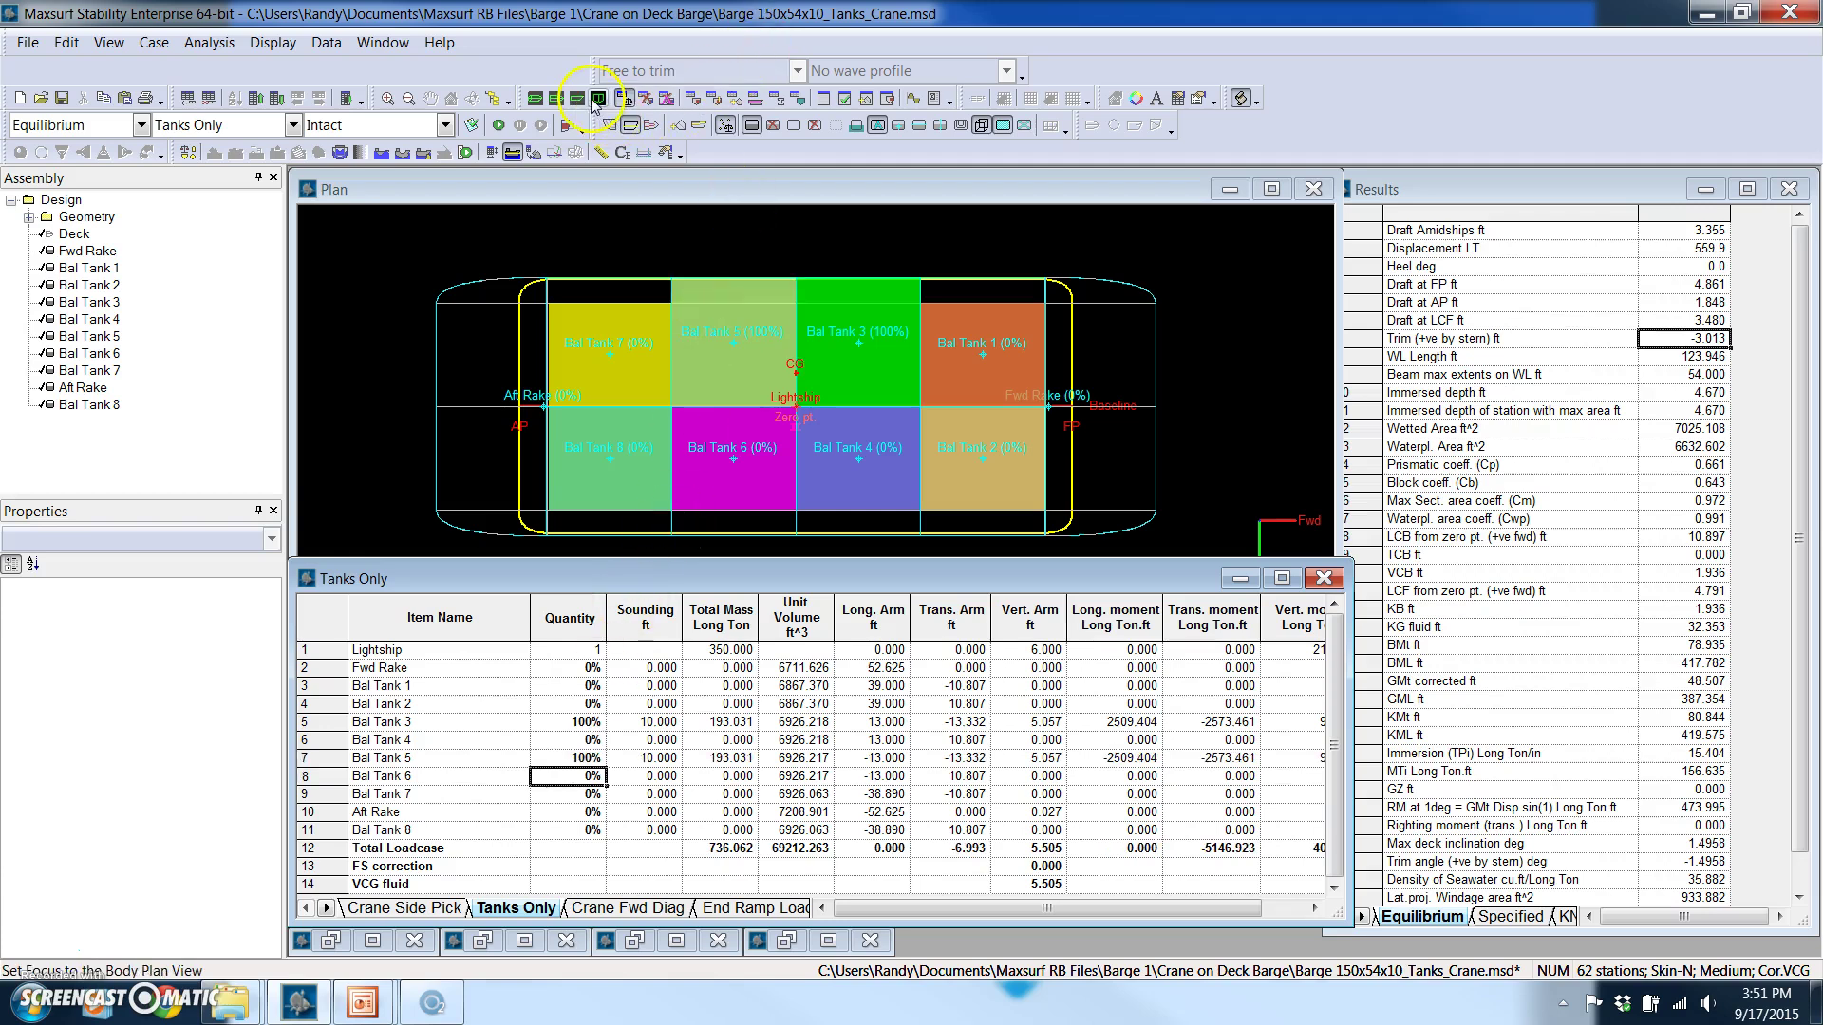
Display the barge in 3-D perspective view, loaded to 736.062 long tons
left_click(537, 99)
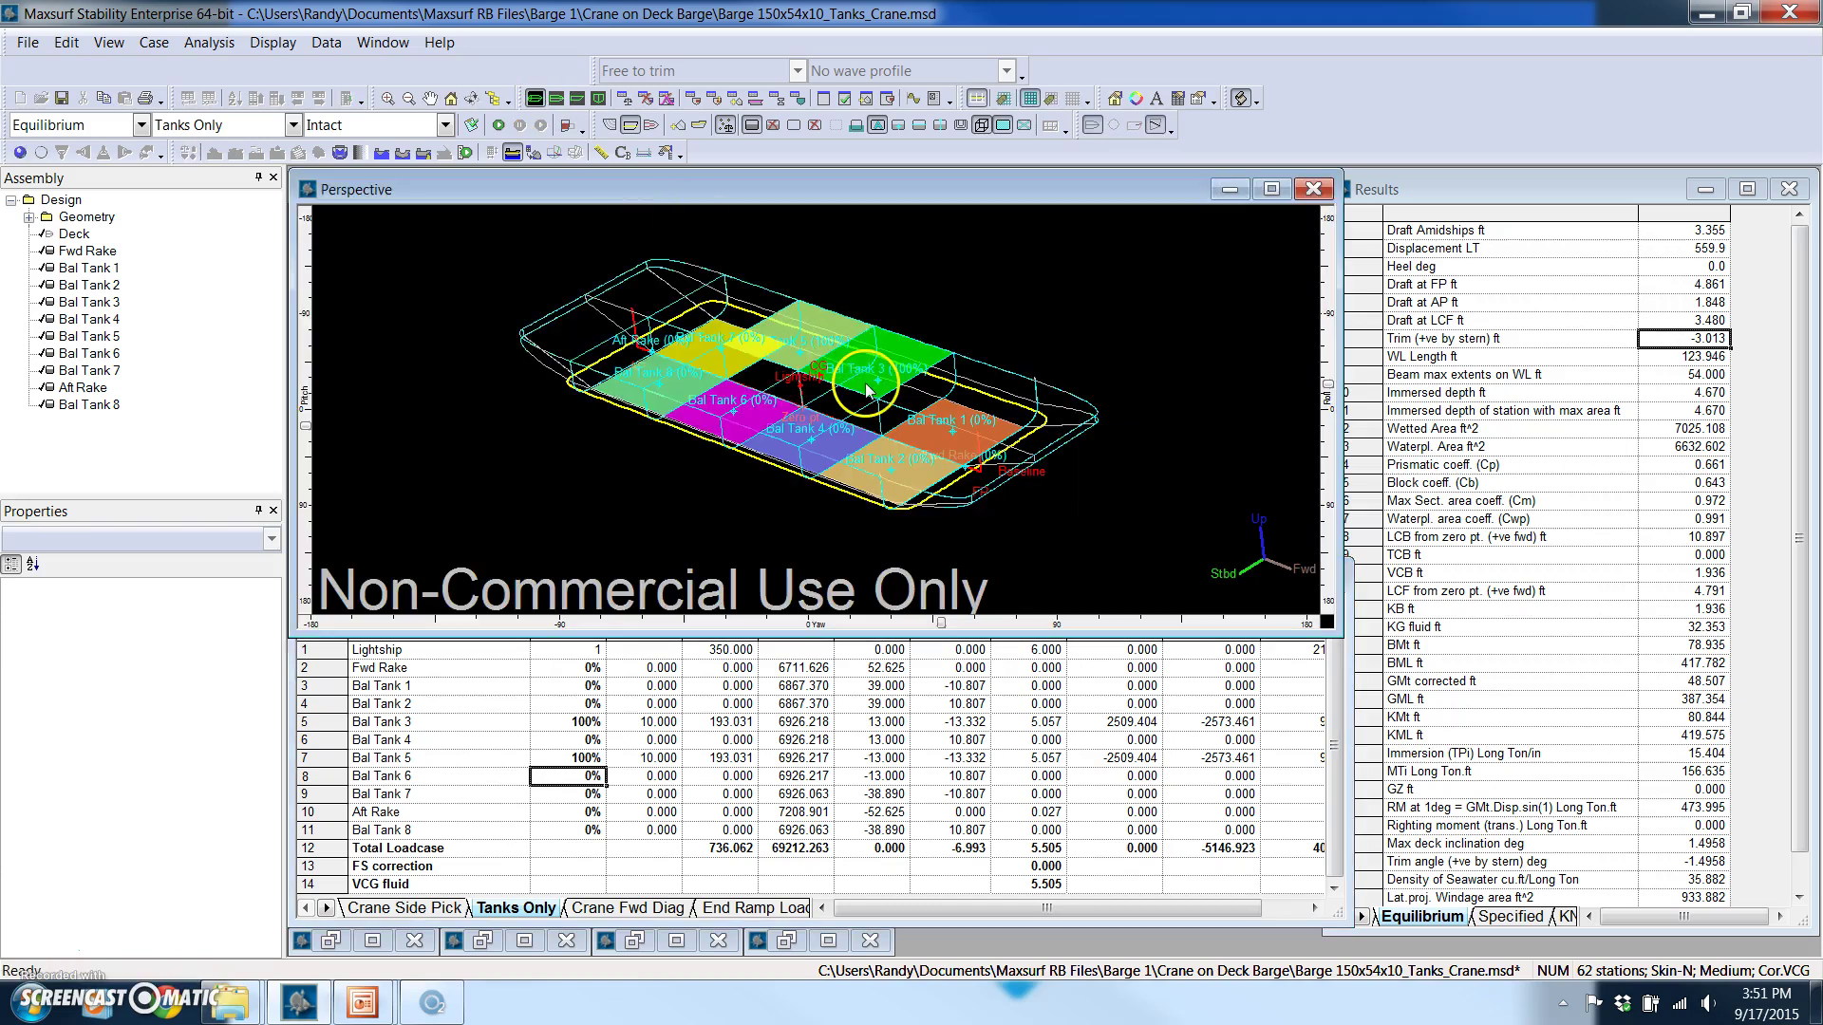
scroll(846, 351, "up", 4)
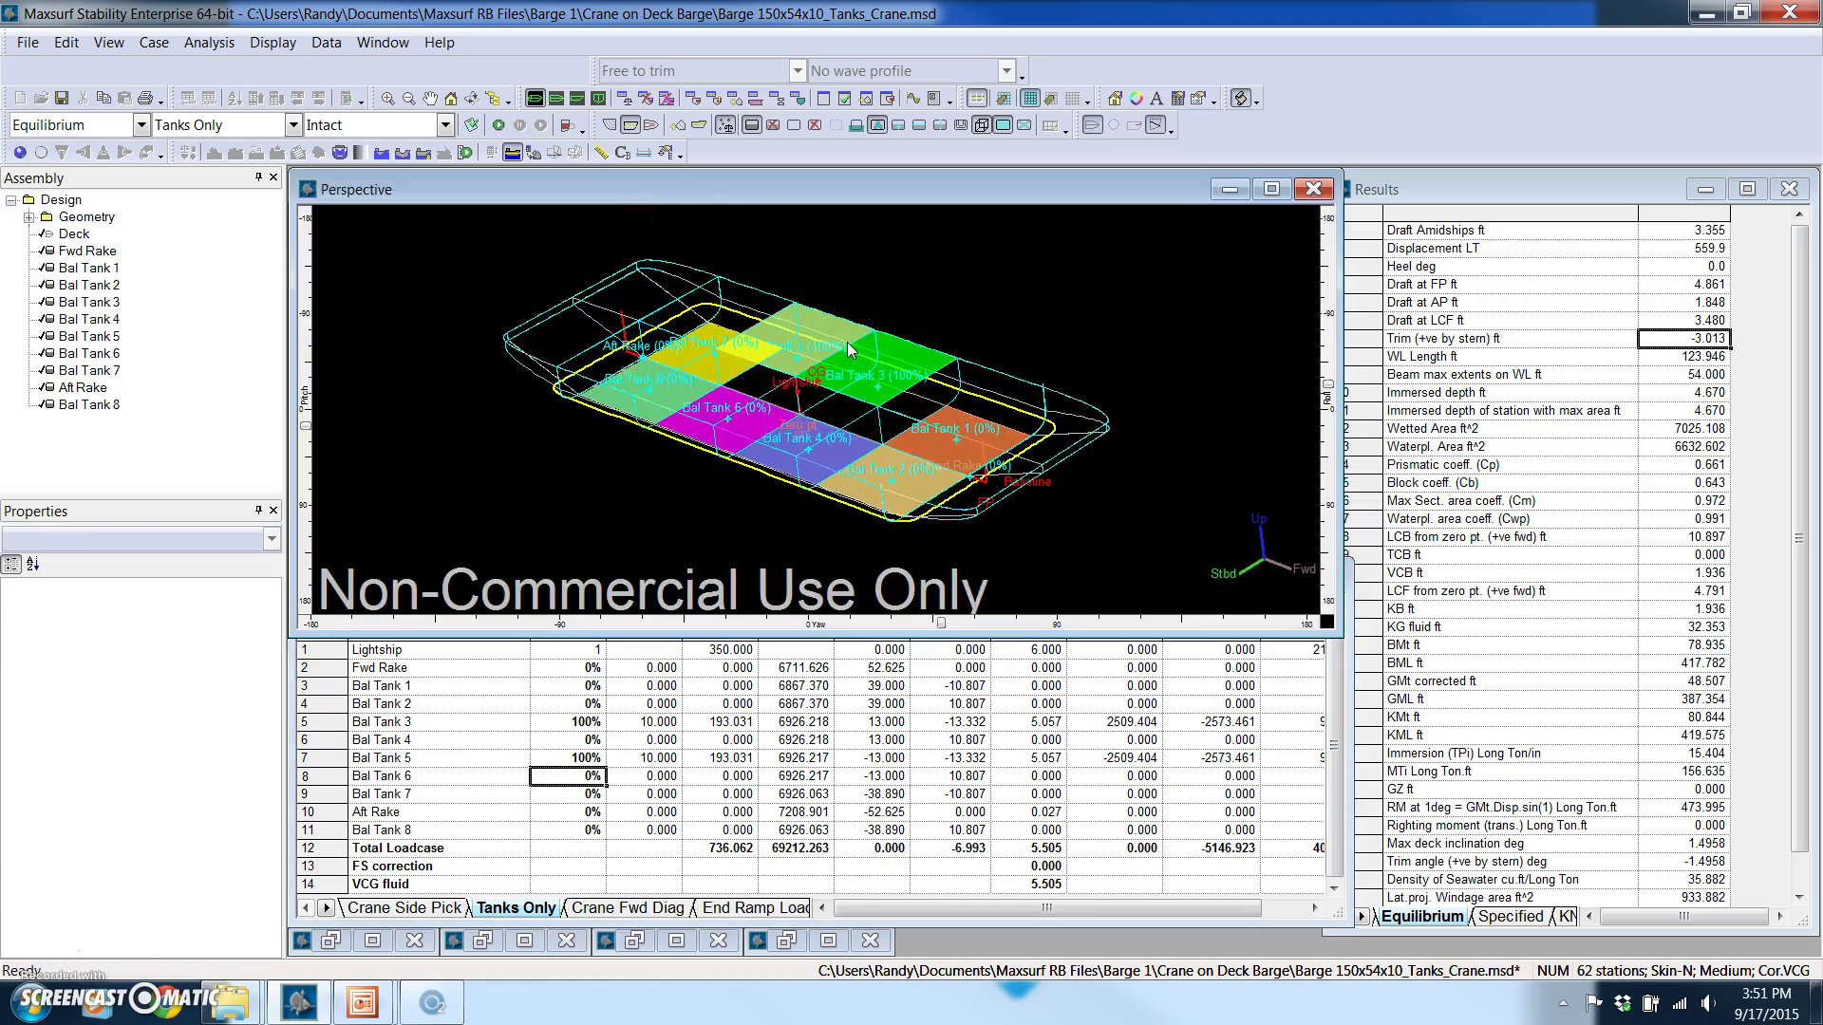
scroll(847, 350, "up", 1)
left_click(855, 361)
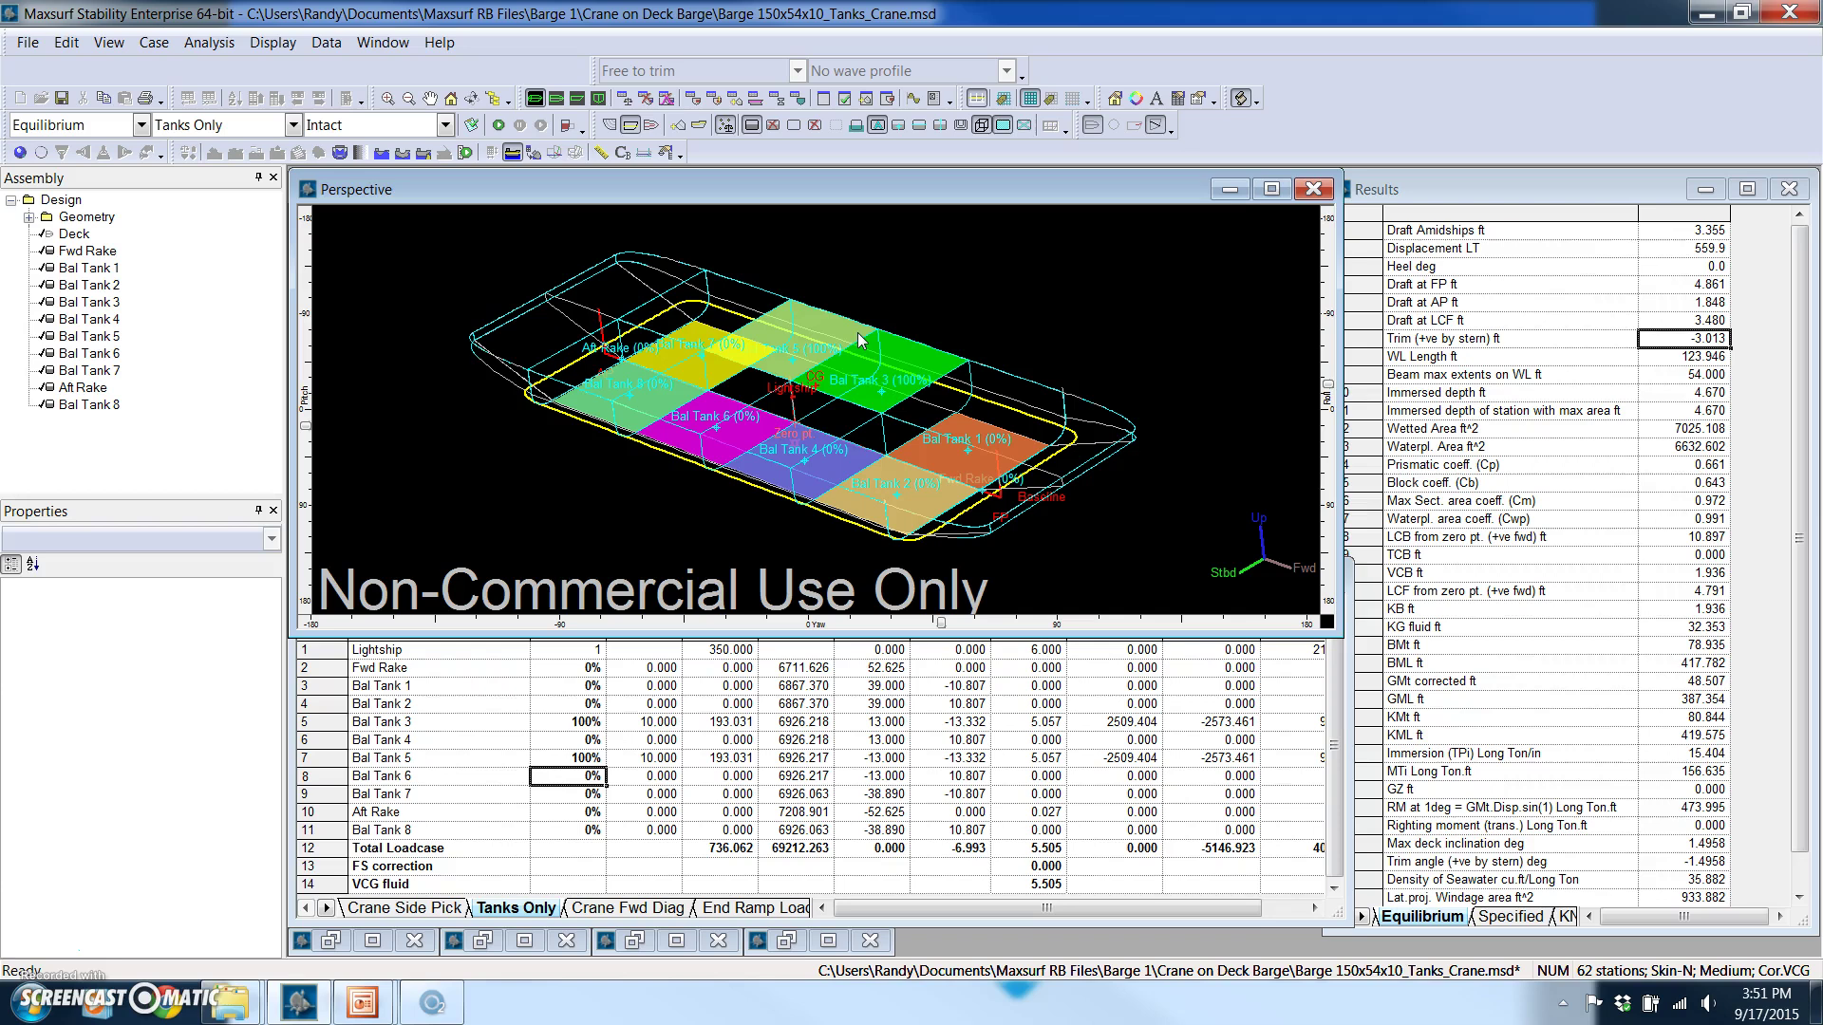
scroll(857, 332, "down", 1)
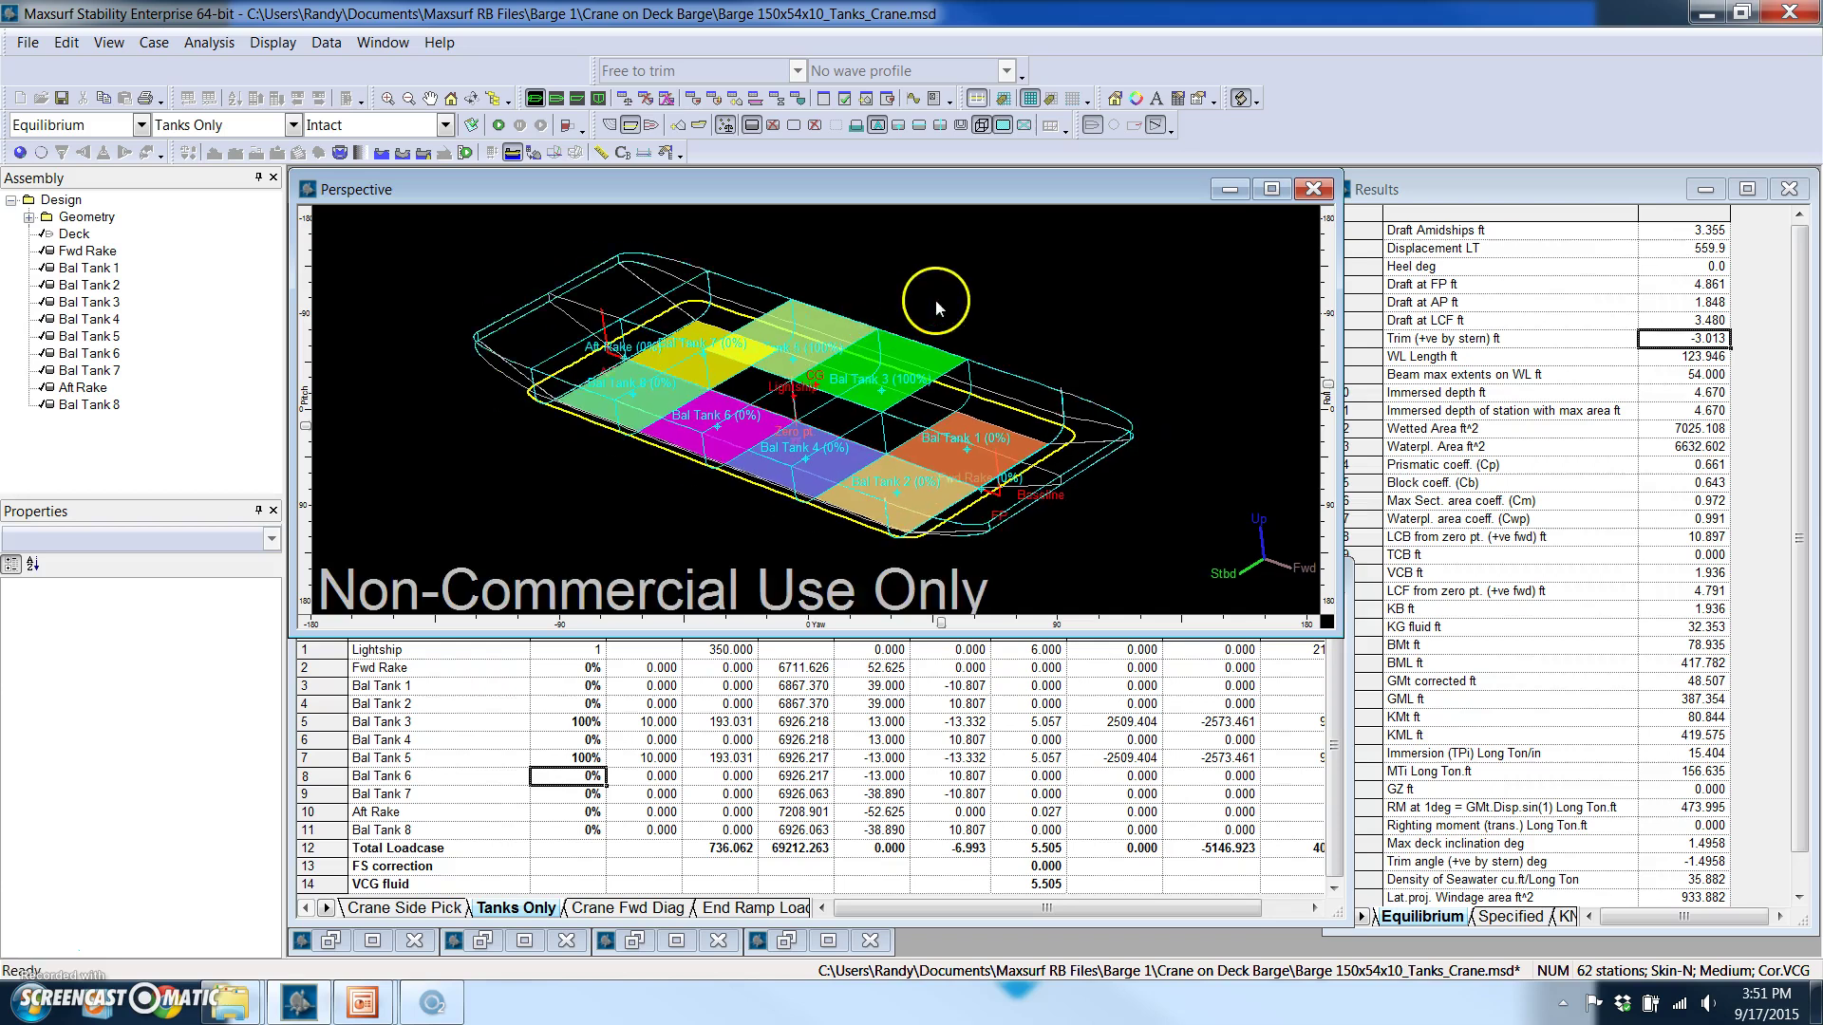
Solve equilibrium in body plan view and read the -6.8° heel at 4.257 ft draft
left_click(599, 99)
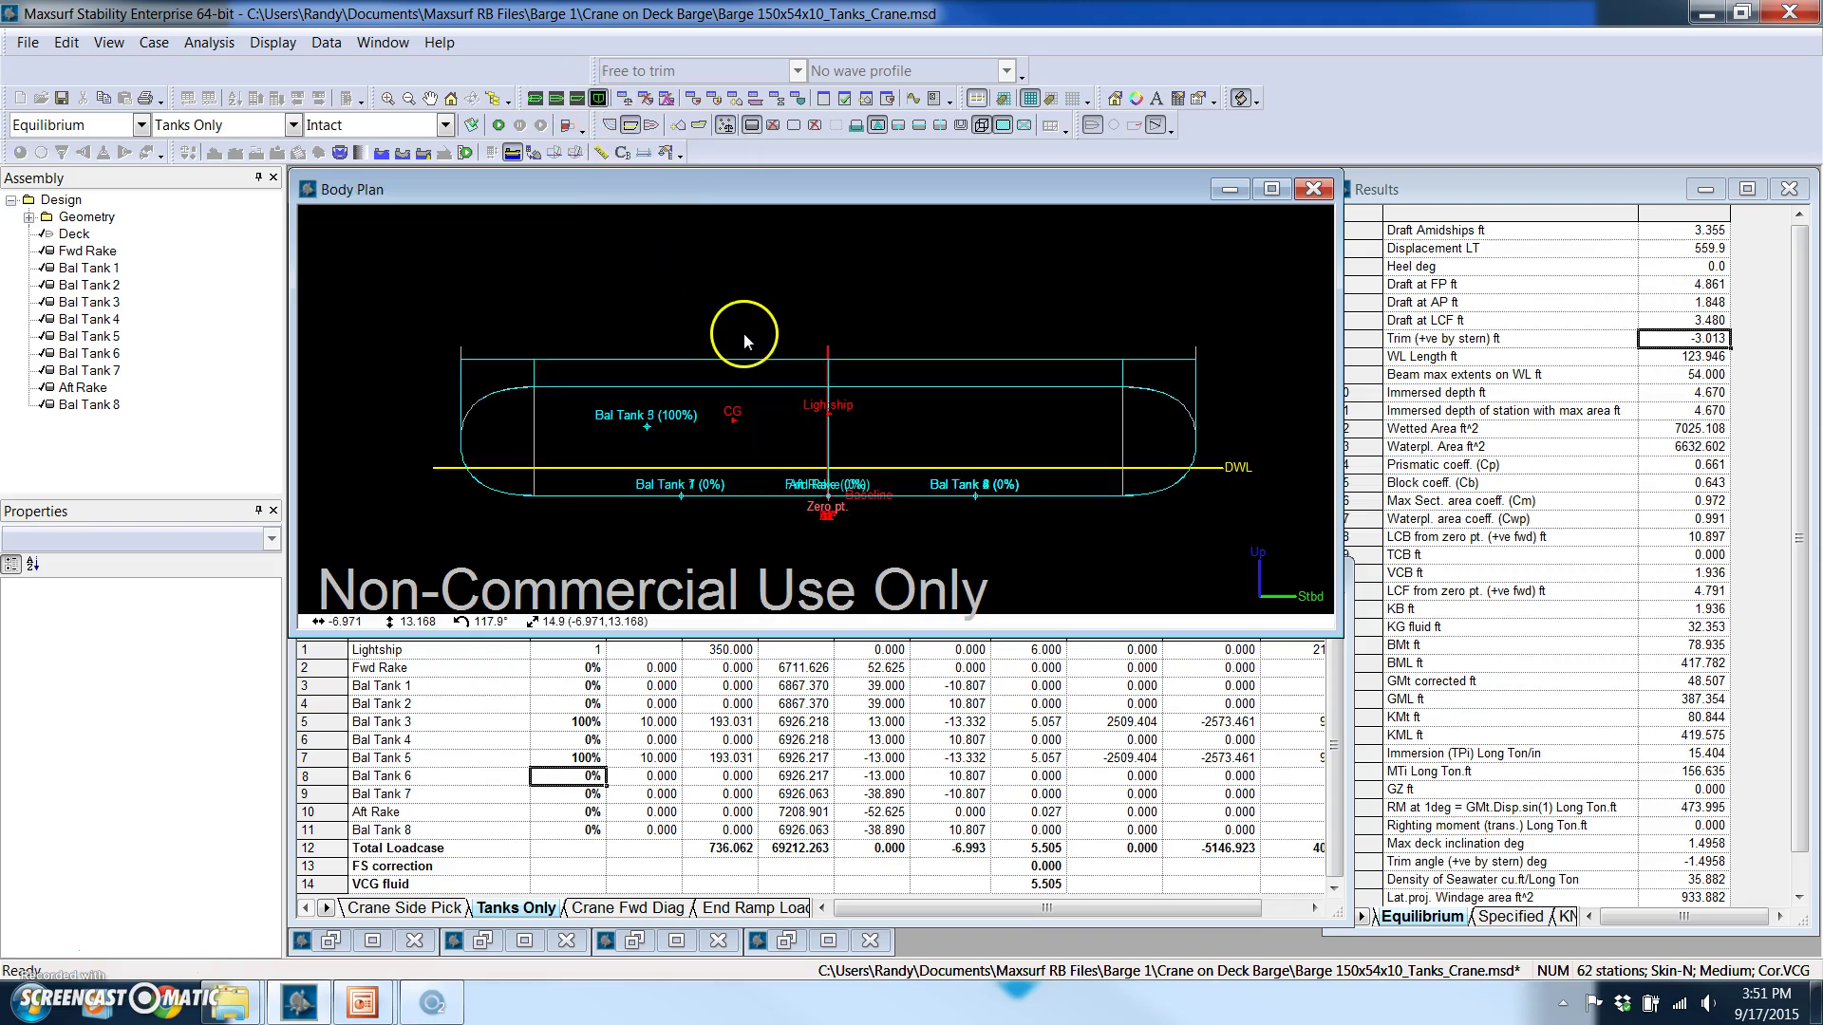
scroll(784, 320, "up", 3)
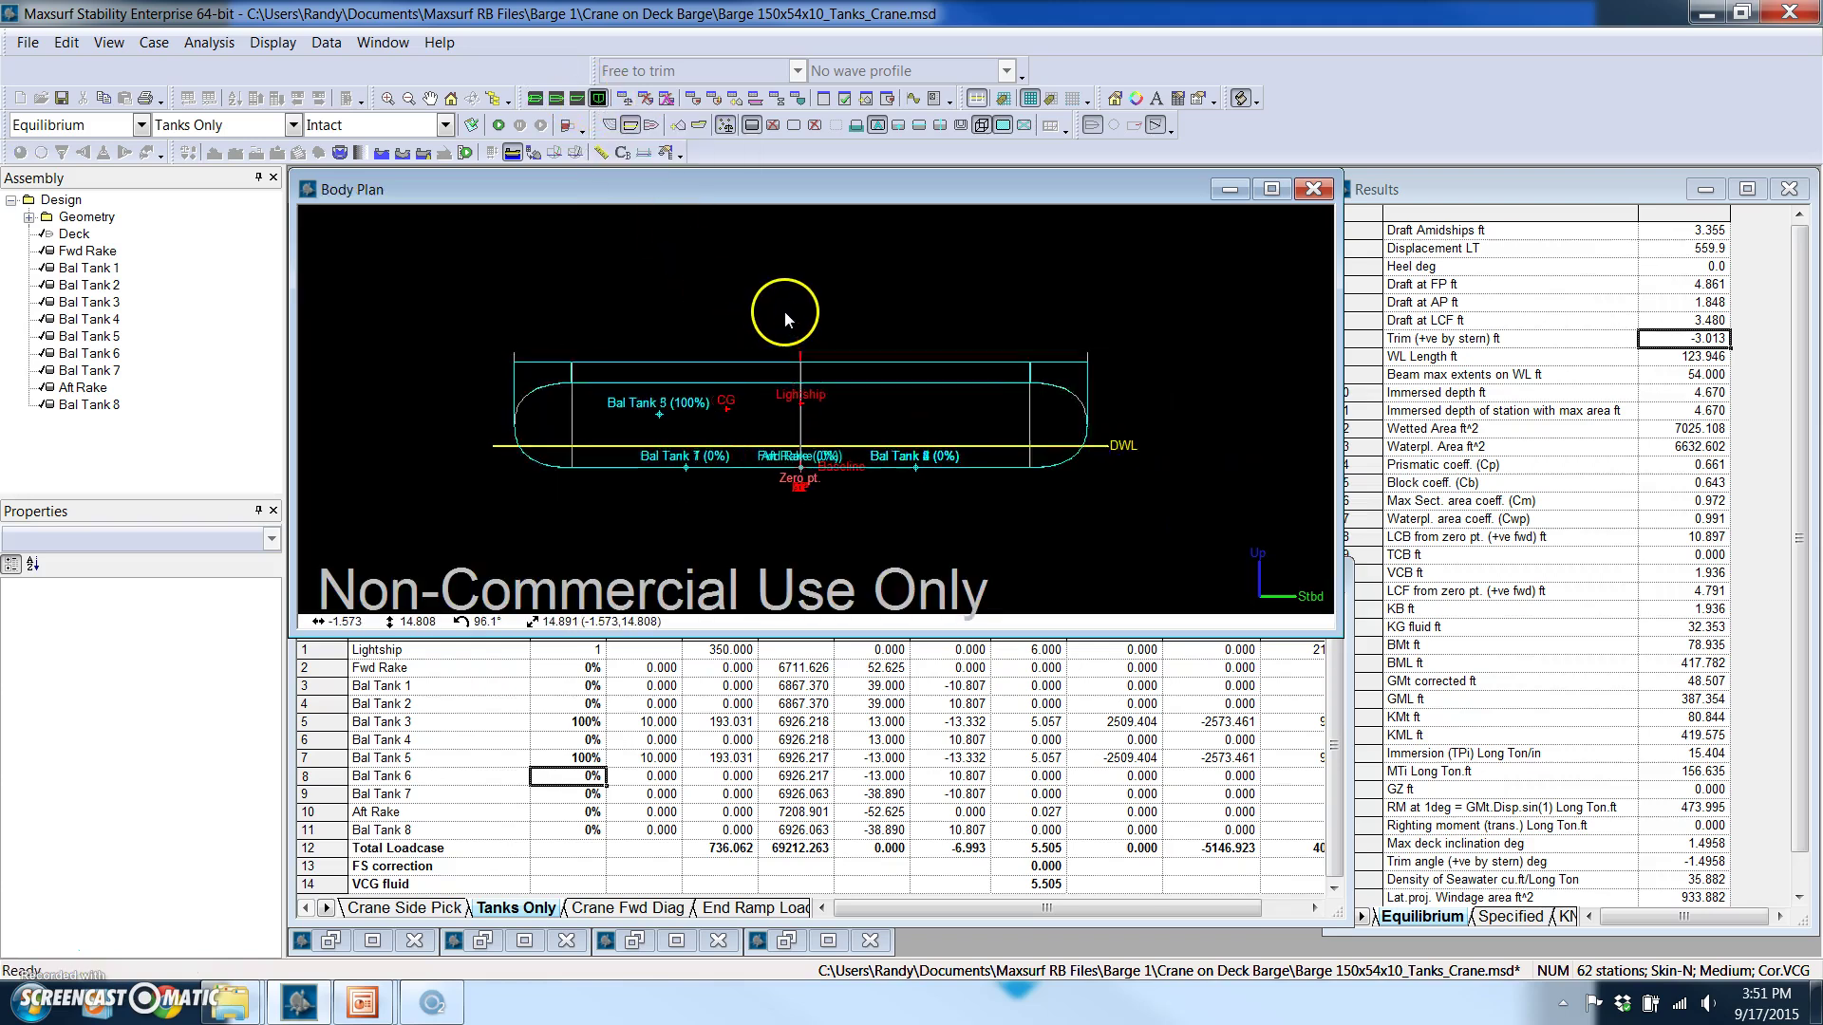
left_click(498, 126)
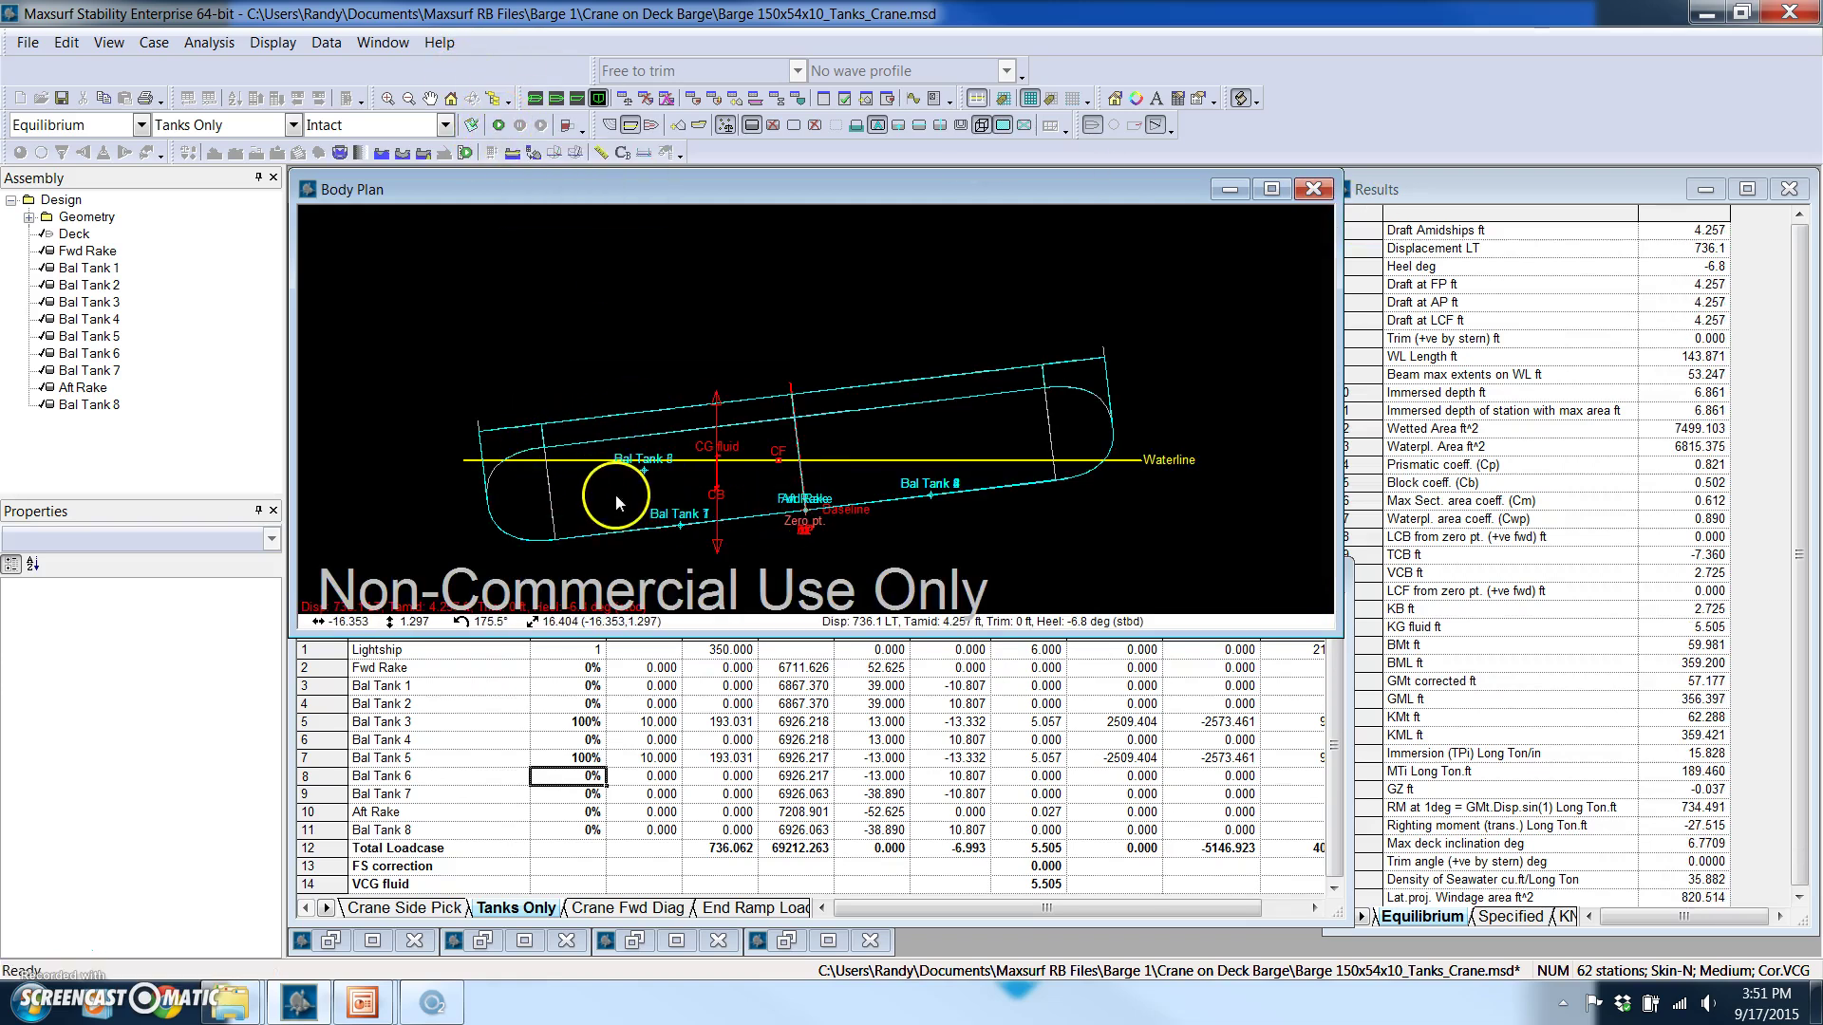
left_click(1400, 189)
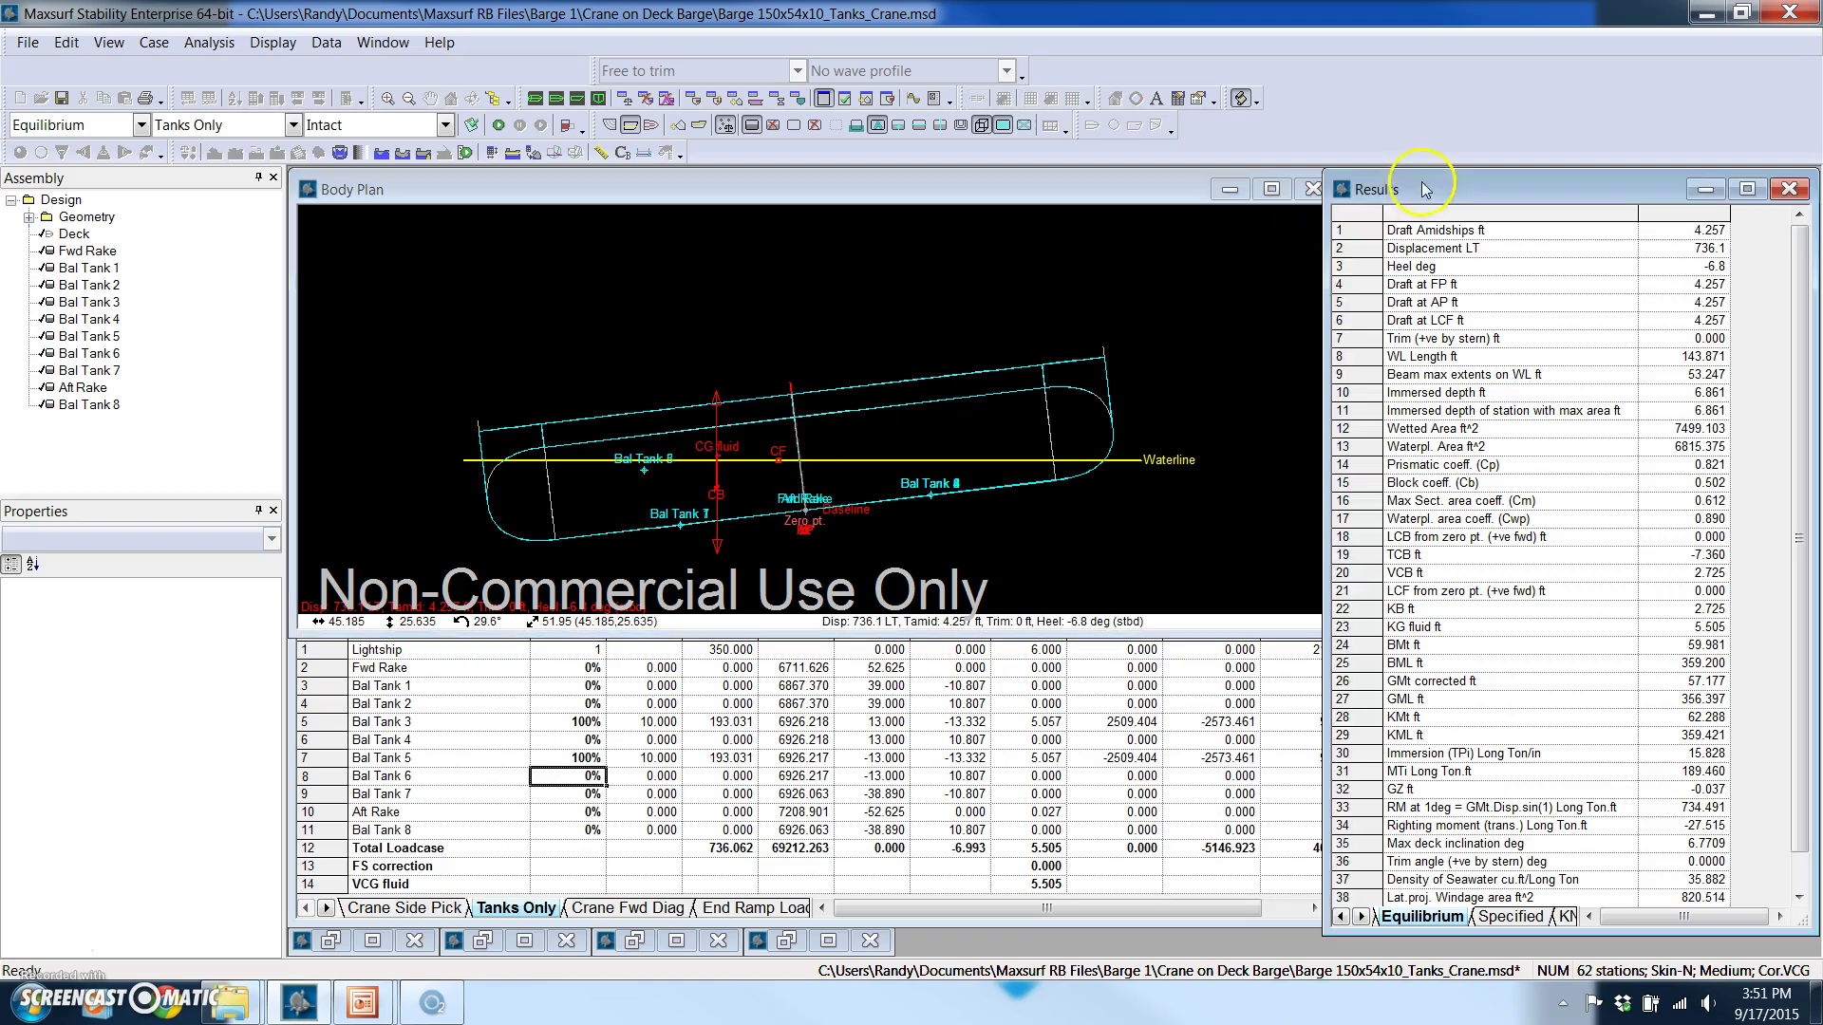
left_click_drag(1321, 285, 1157, 285)
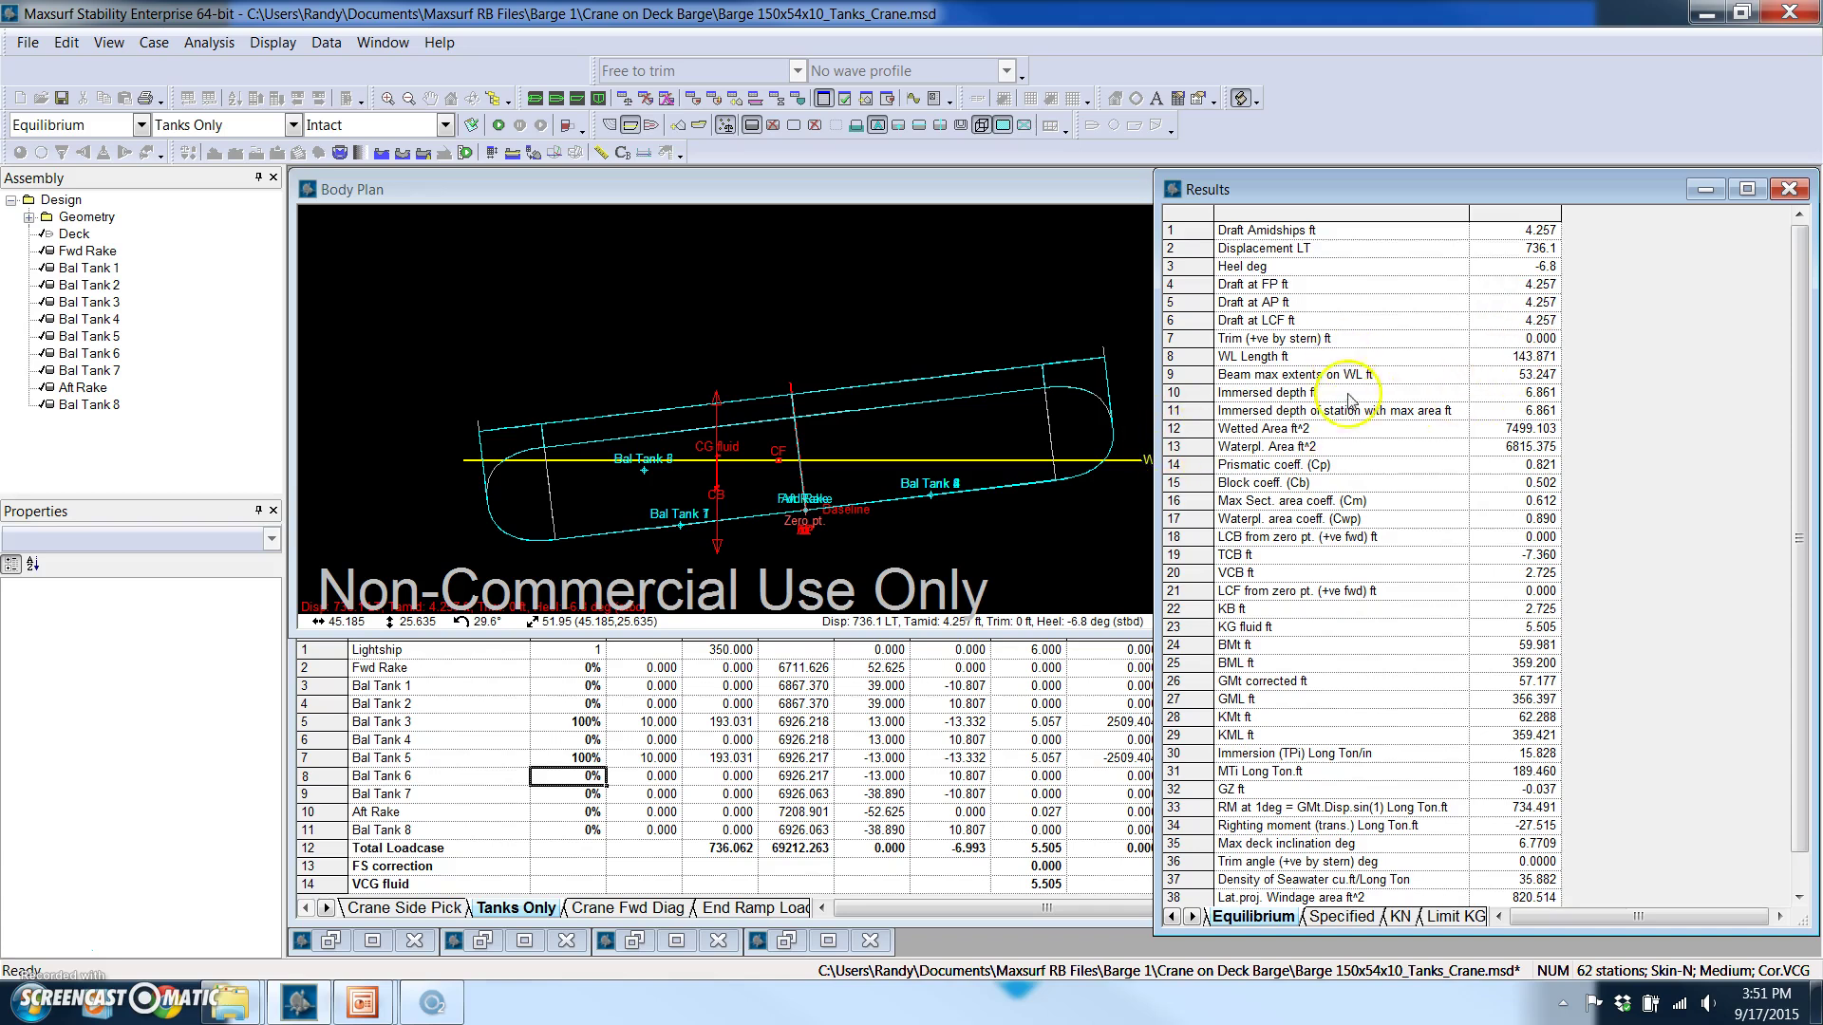
left_click_drag(1155, 575, 1357, 543)
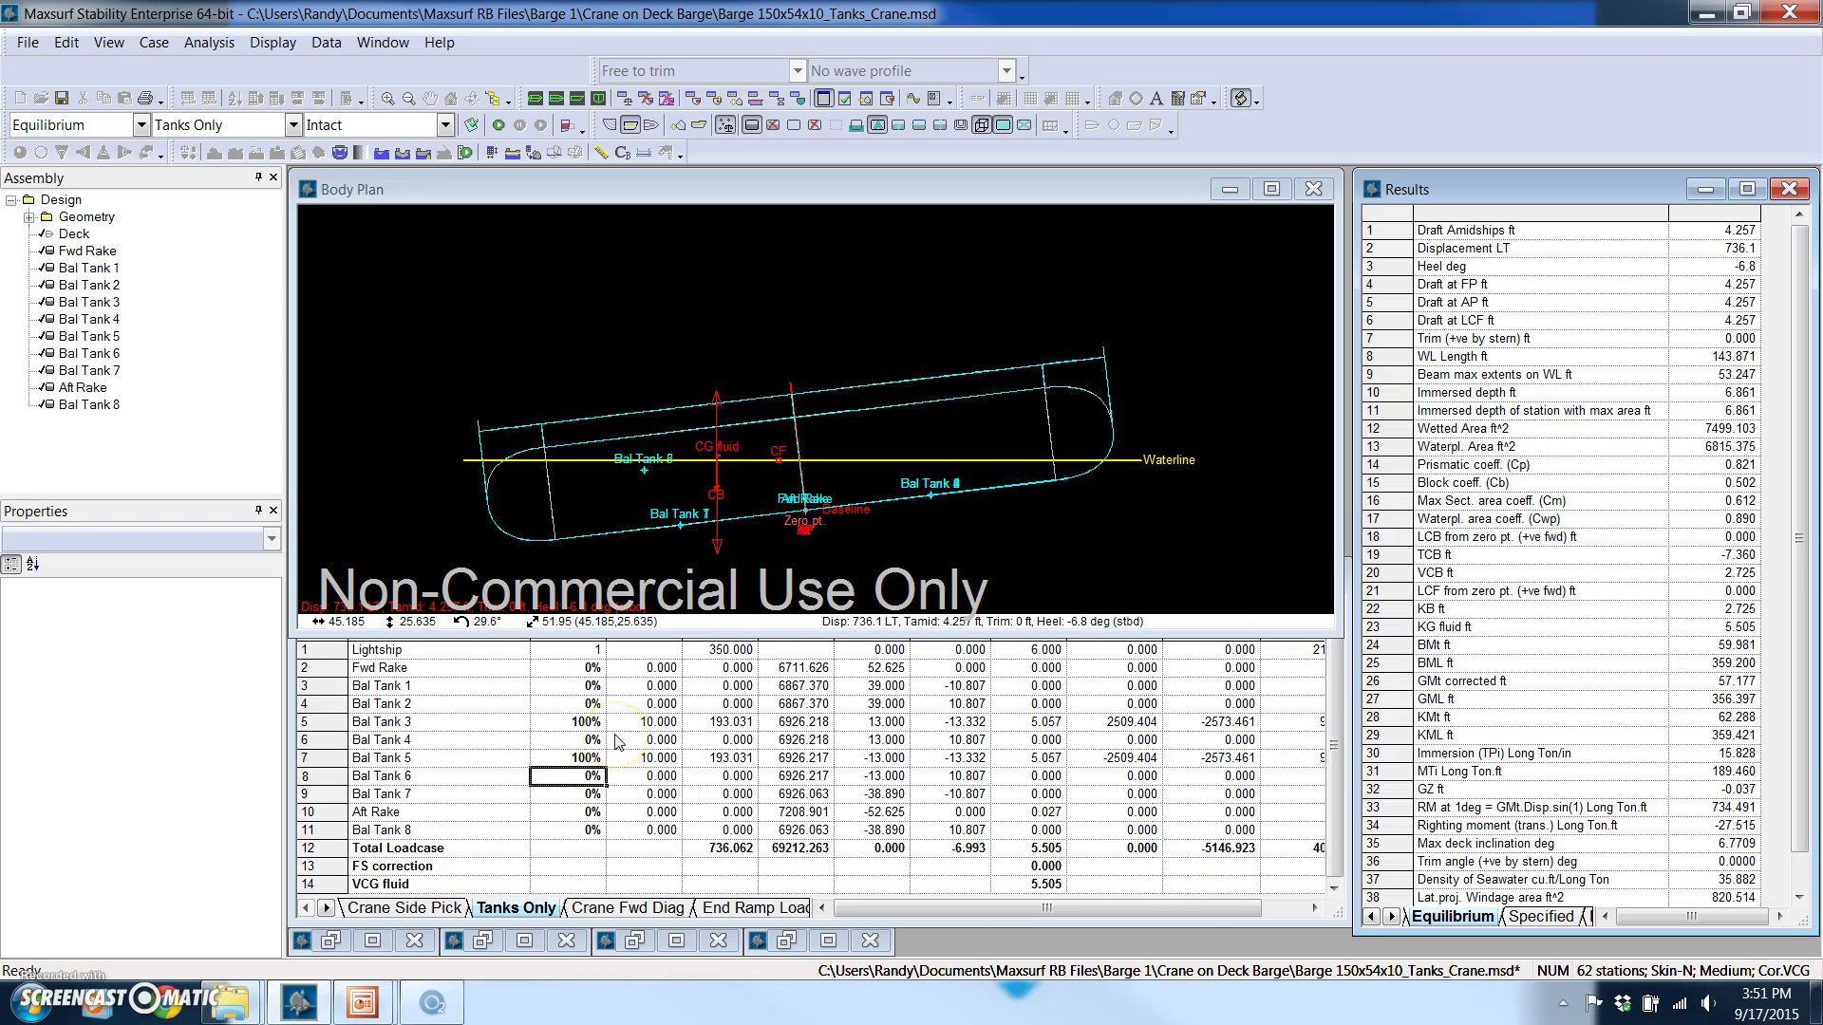
Dismiss the DWL warning and set the vessel back to its design waterline
left_click(535, 98)
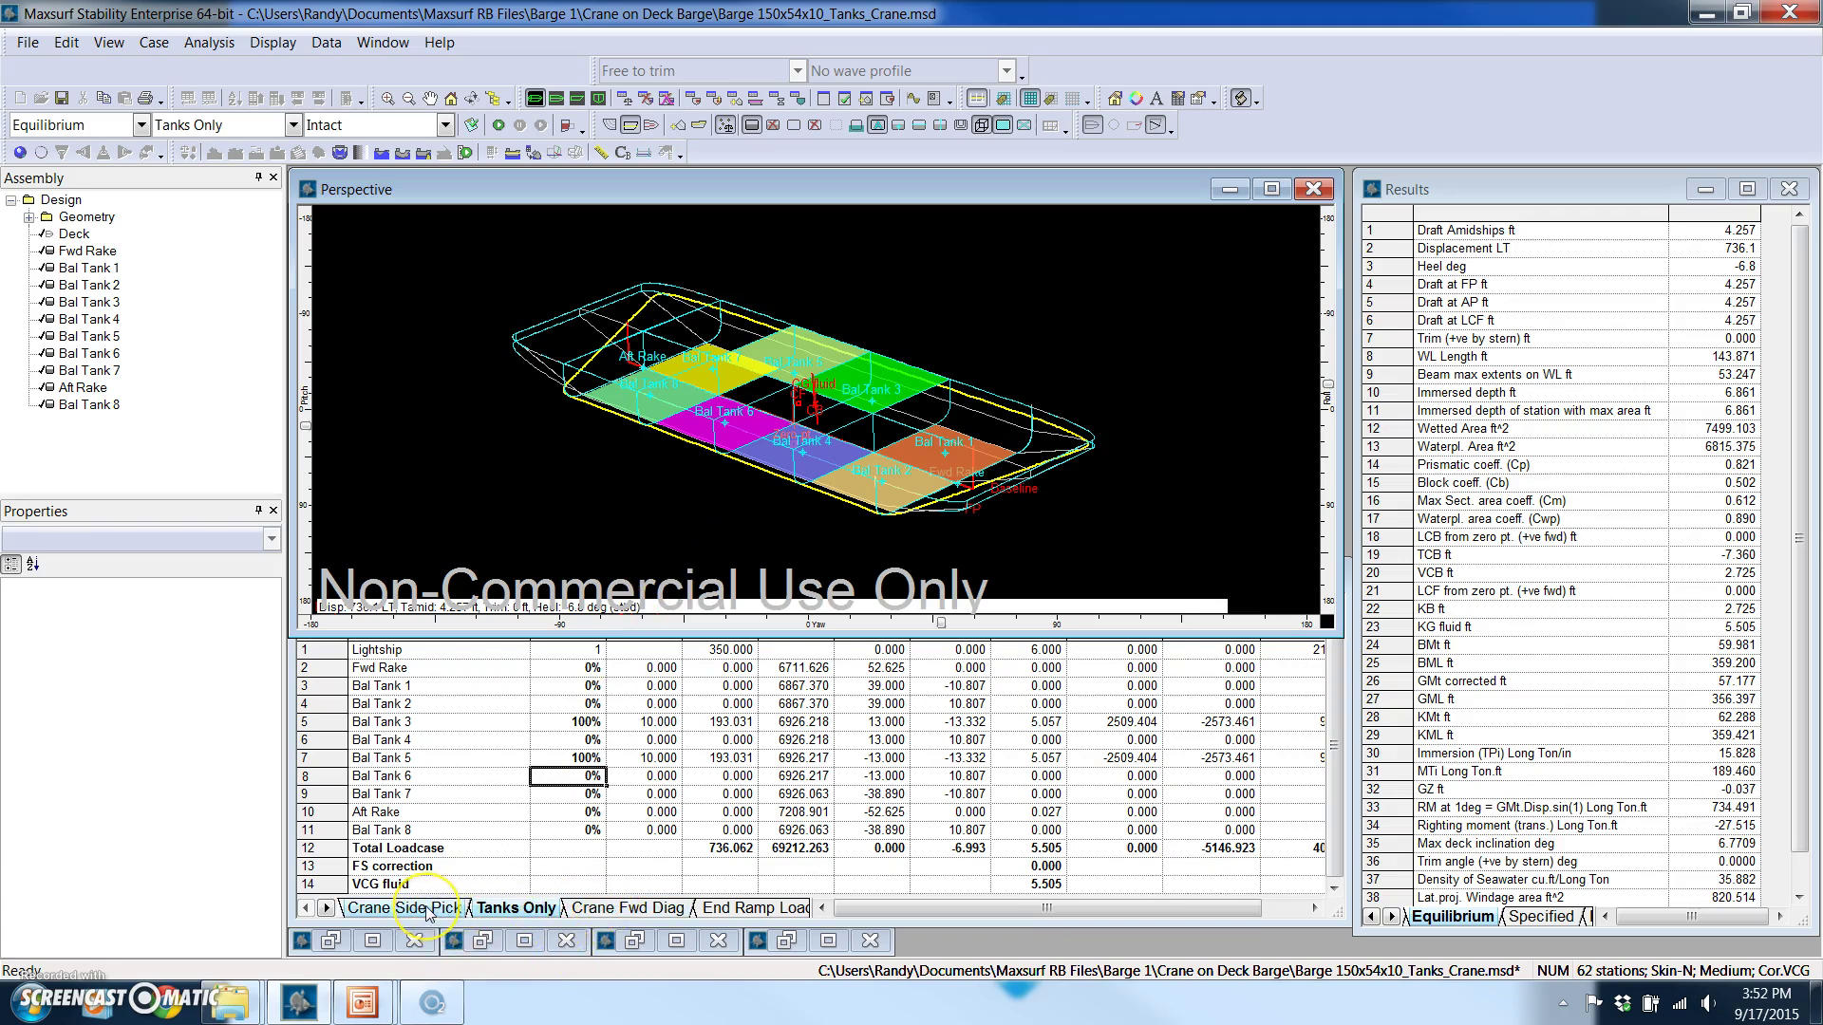
left_click(575, 722)
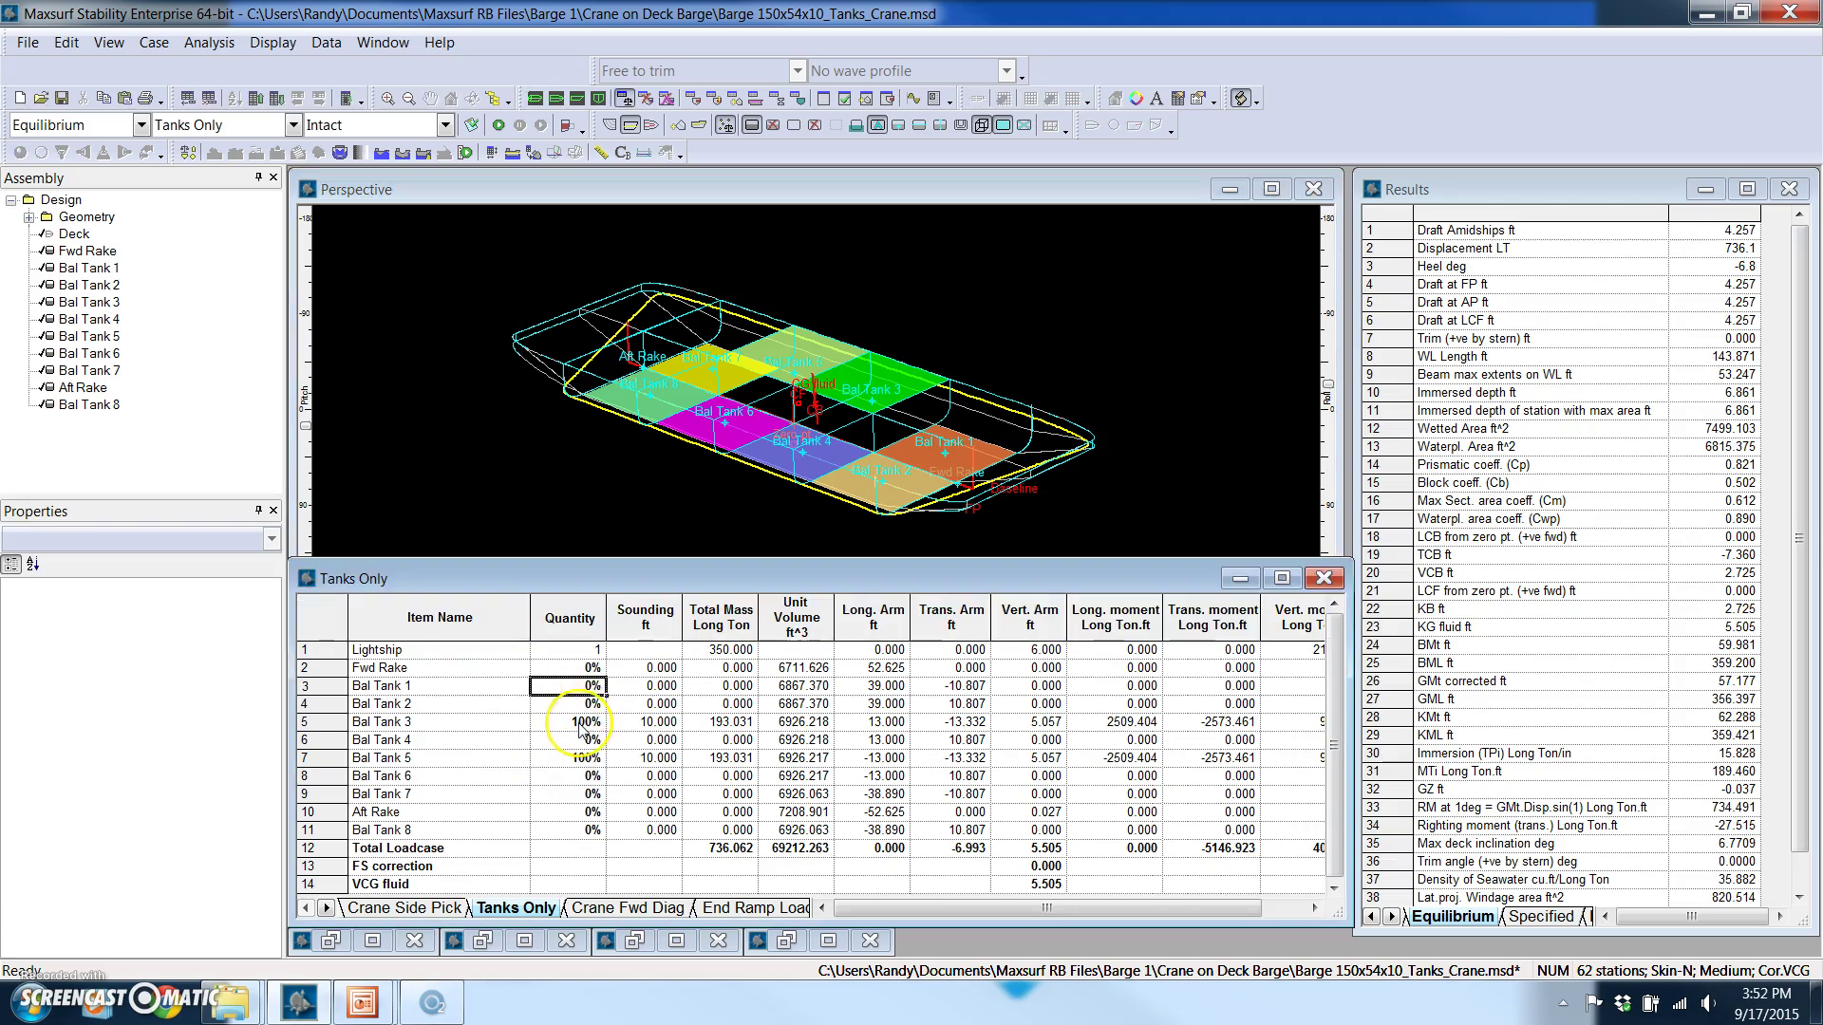
type("0")
key("Return")
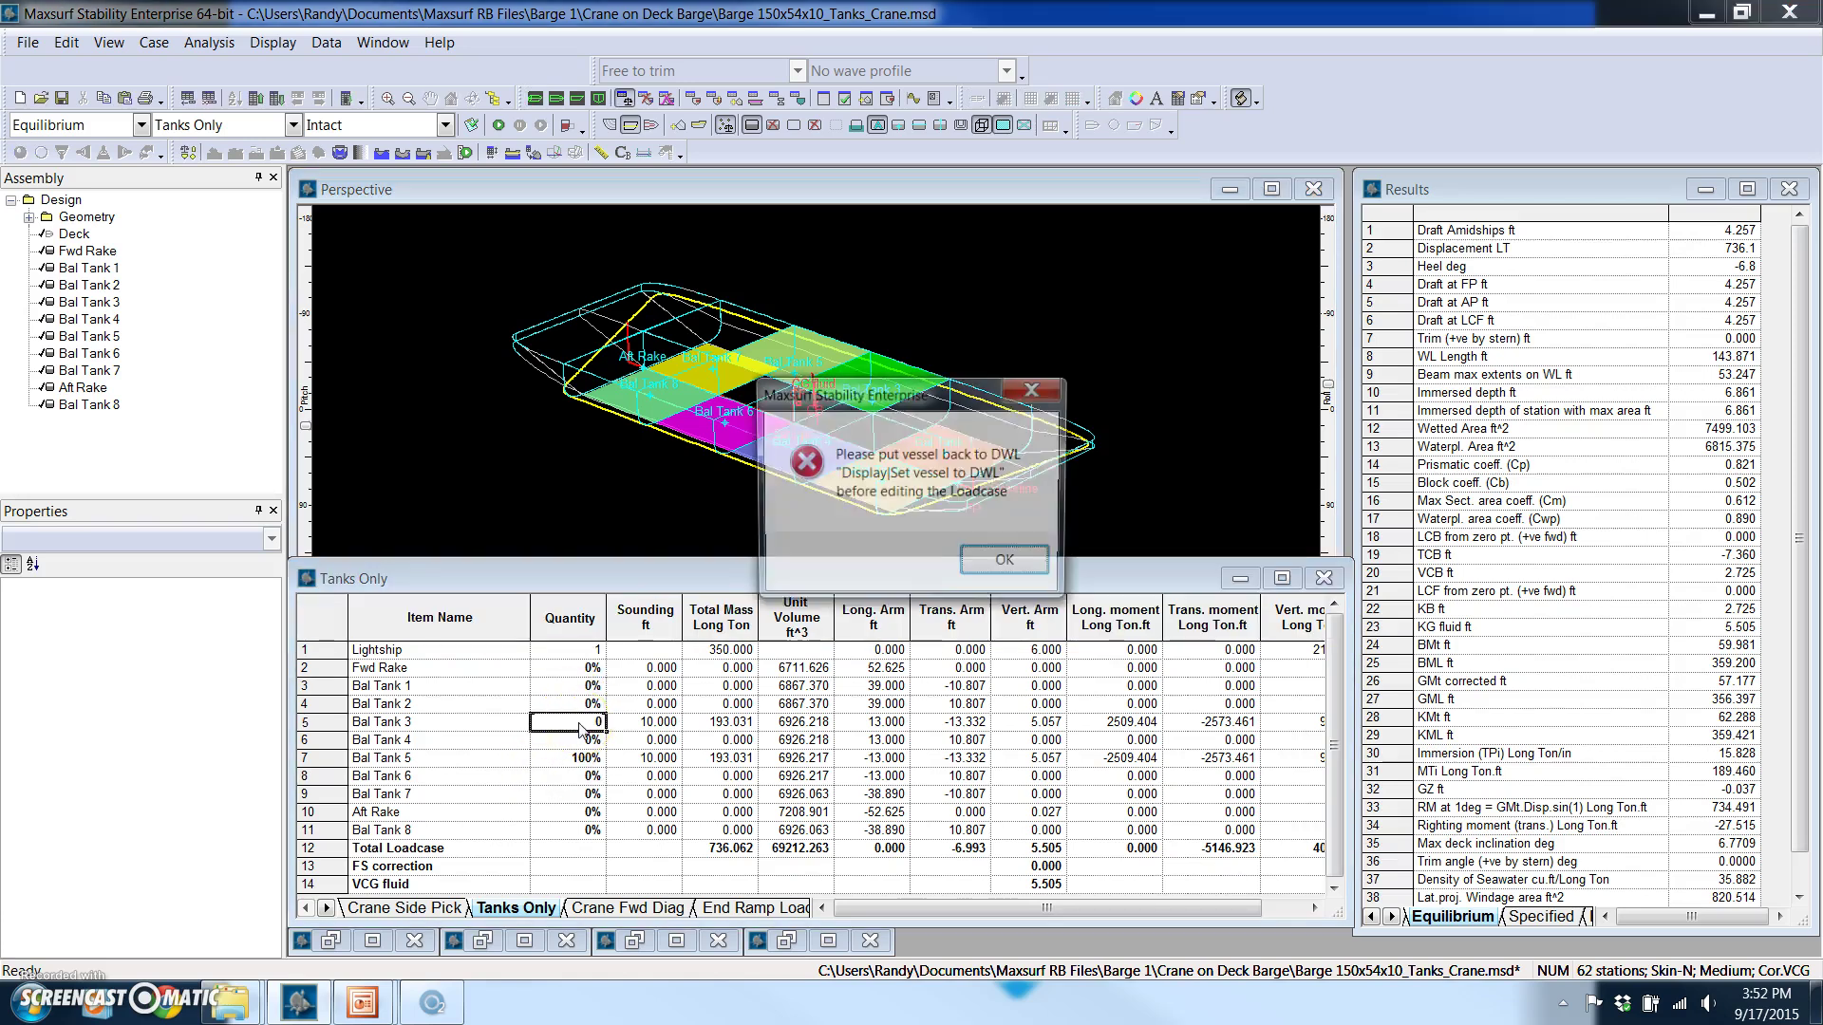
left_click(1006, 564)
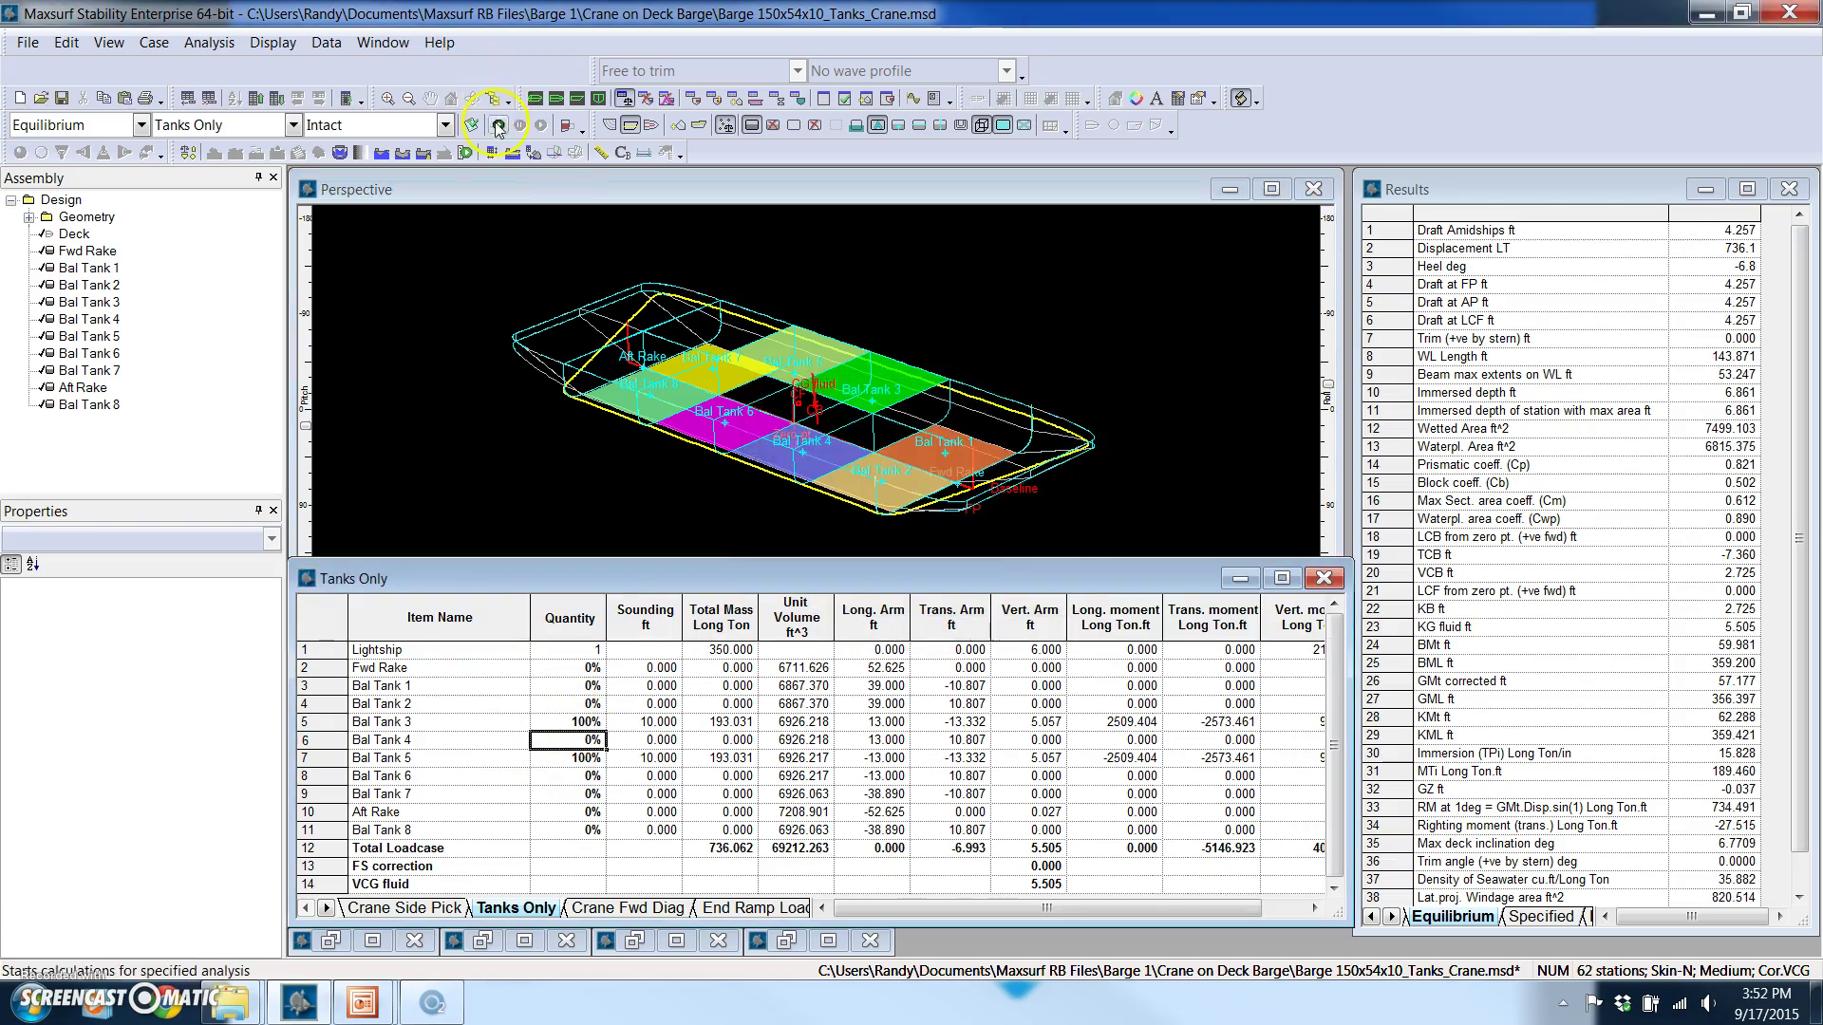
left_click(513, 152)
Empty Bal Tank 3 and Bal Tank 5 to 0%, leaving a 350.000 LT total
left_click(600, 726)
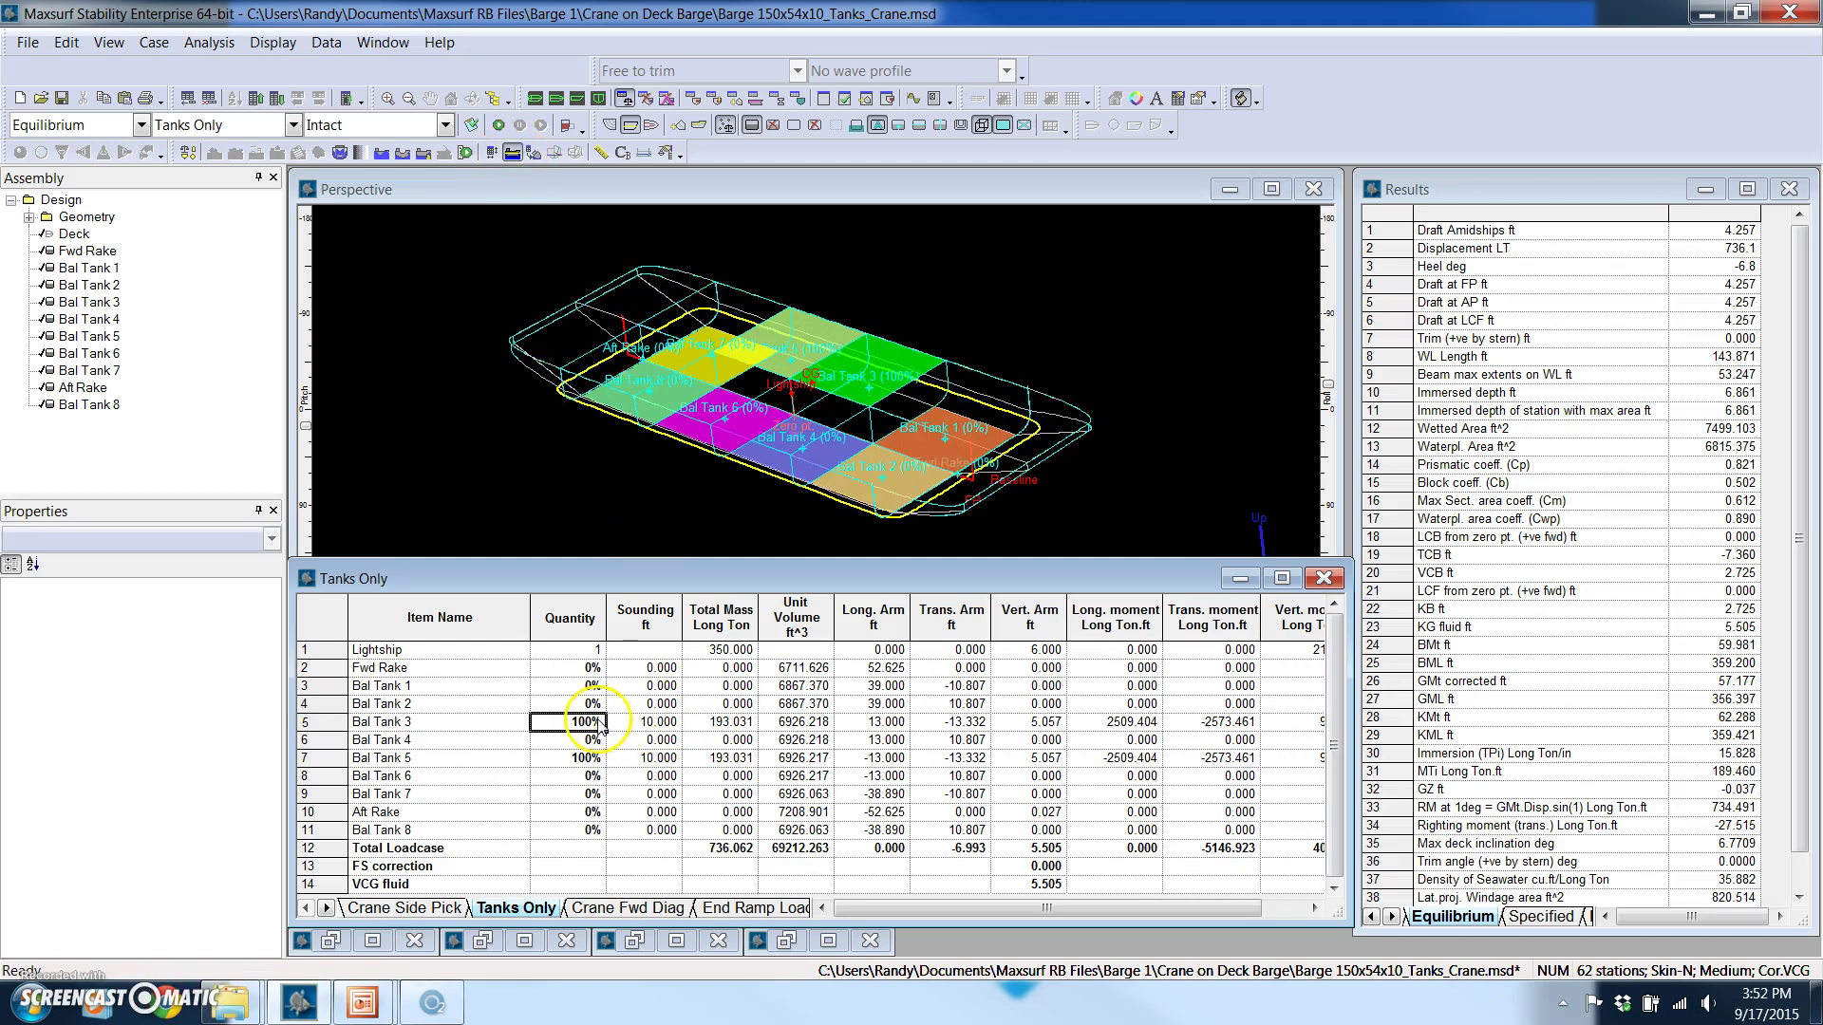
type("0")
key("Return")
key("Down")
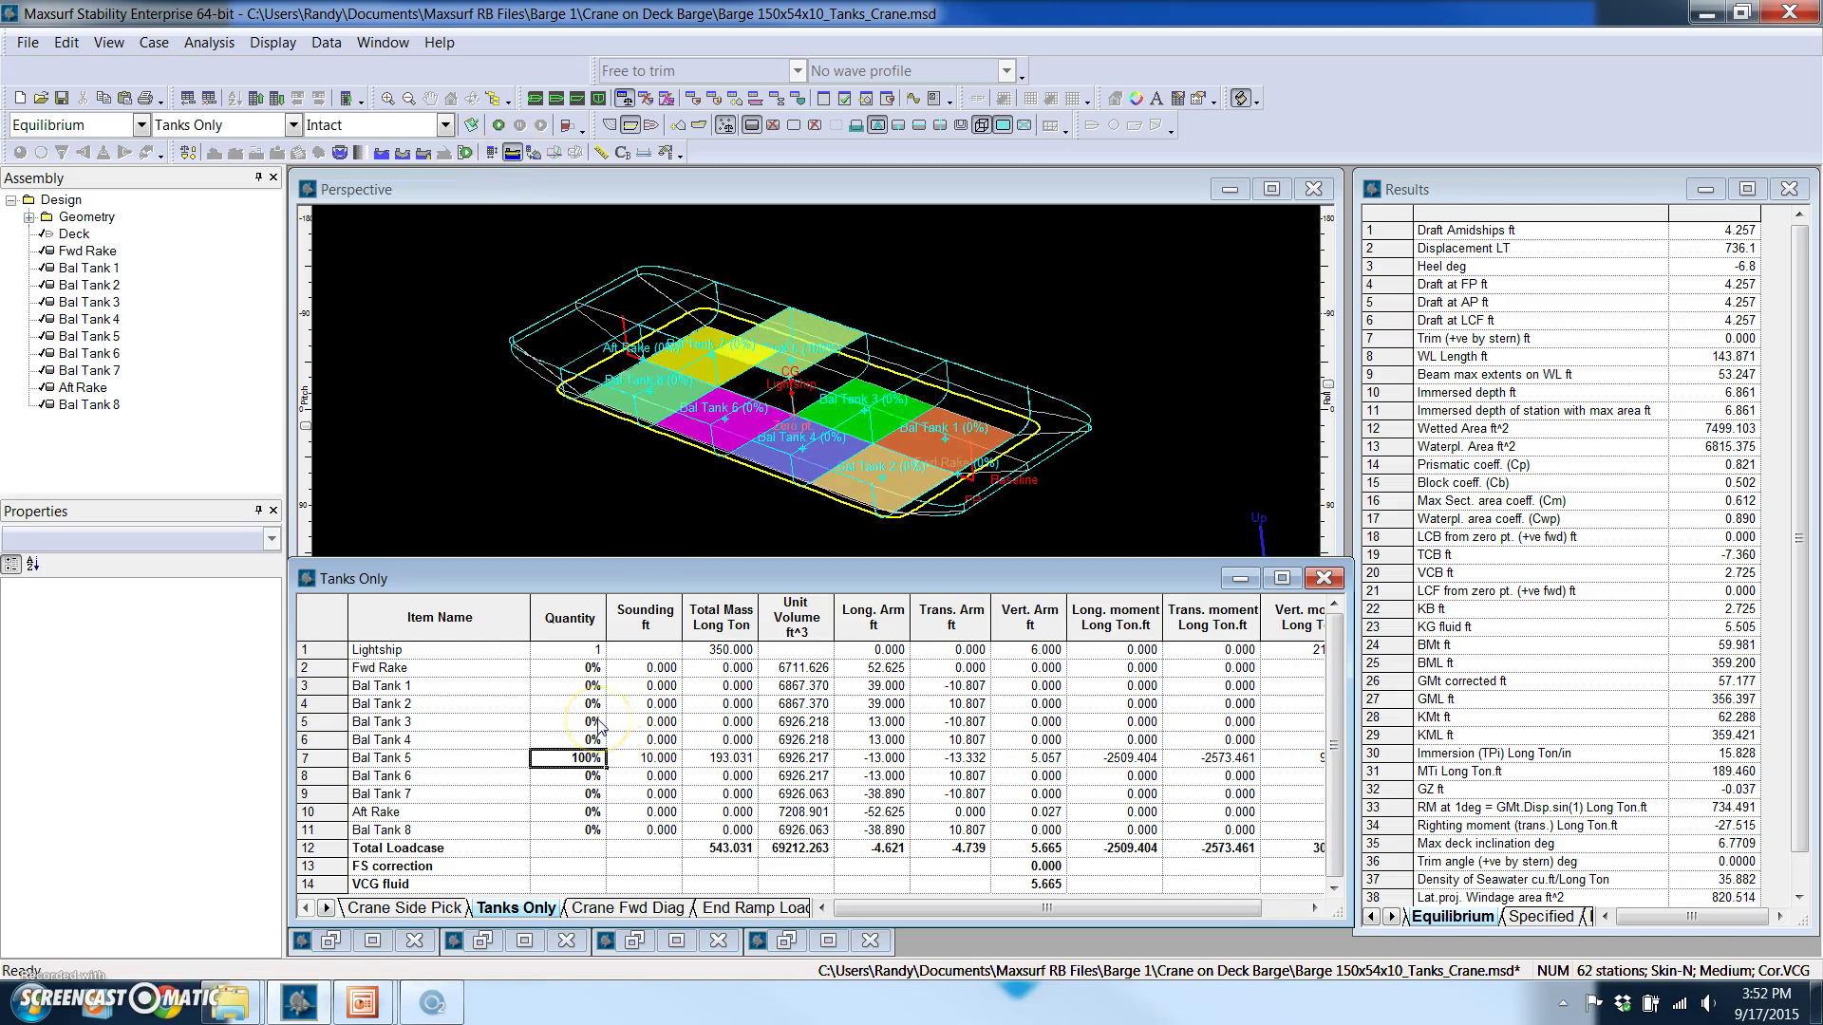
type("0")
key("Return")
key("Down")
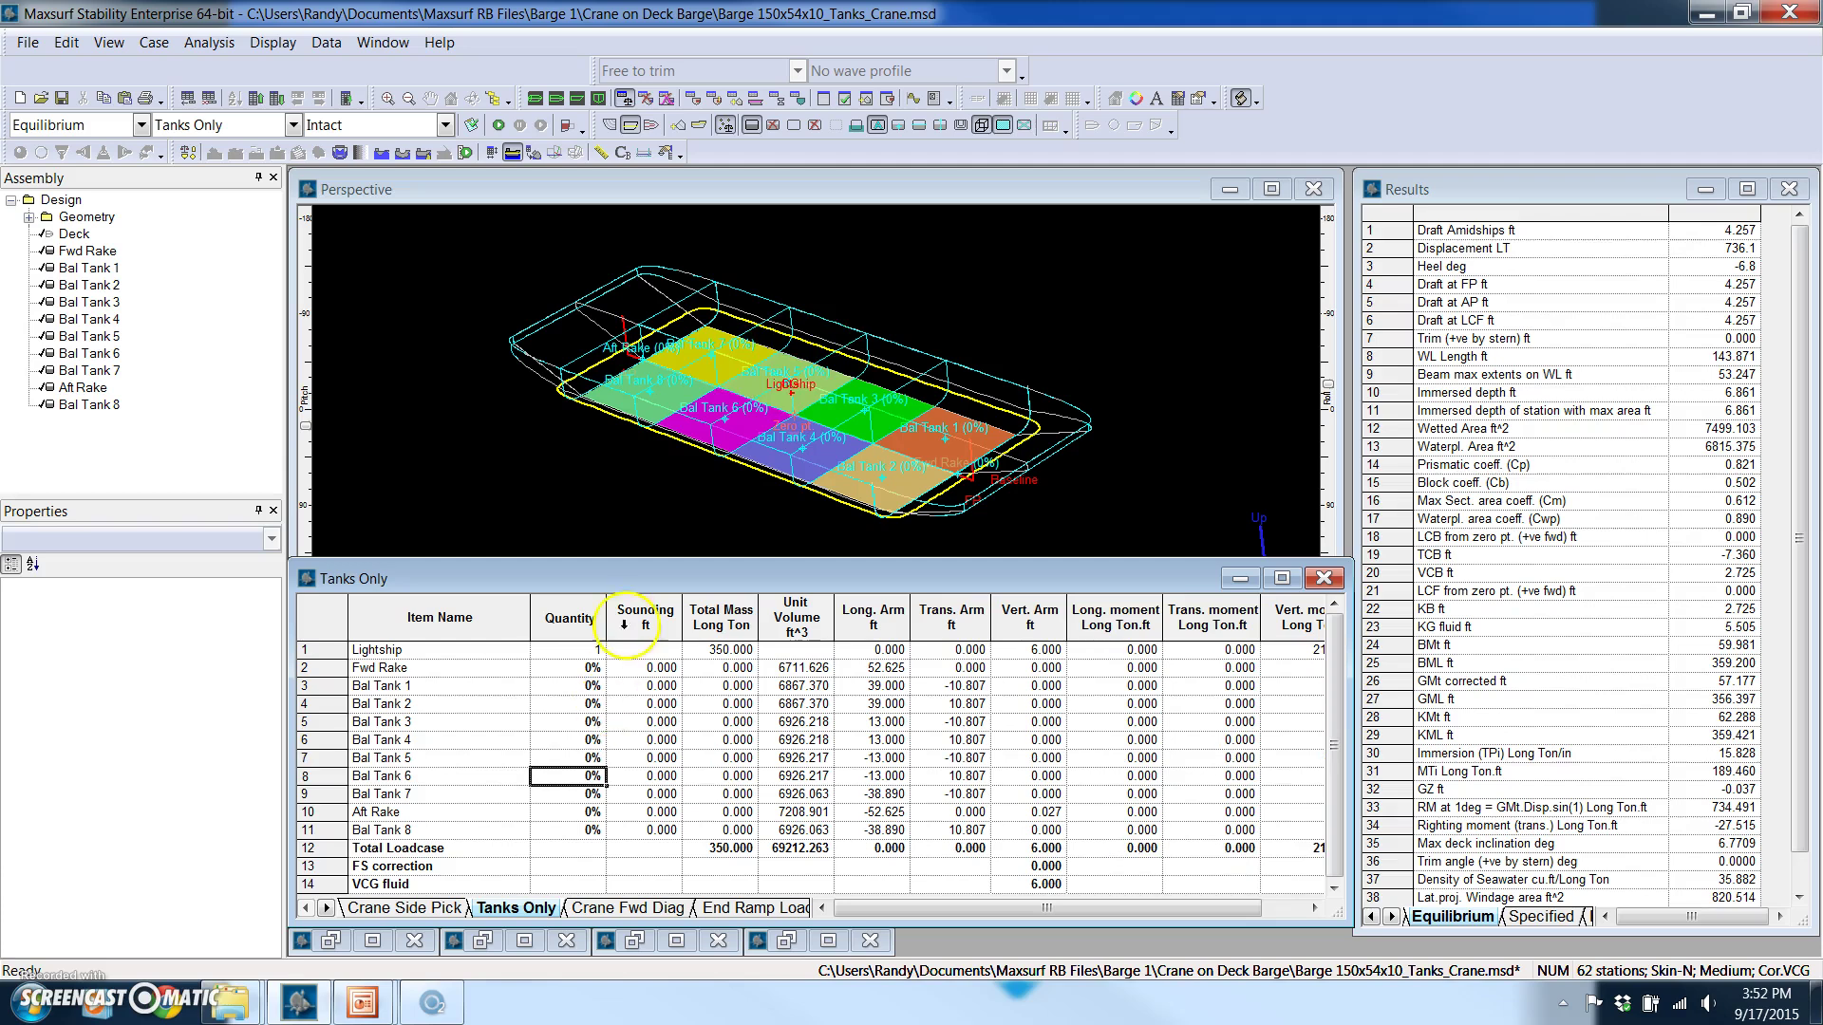
Open the Crane Side Pick loadcase and show the hull in body plan view
left_click(427, 909)
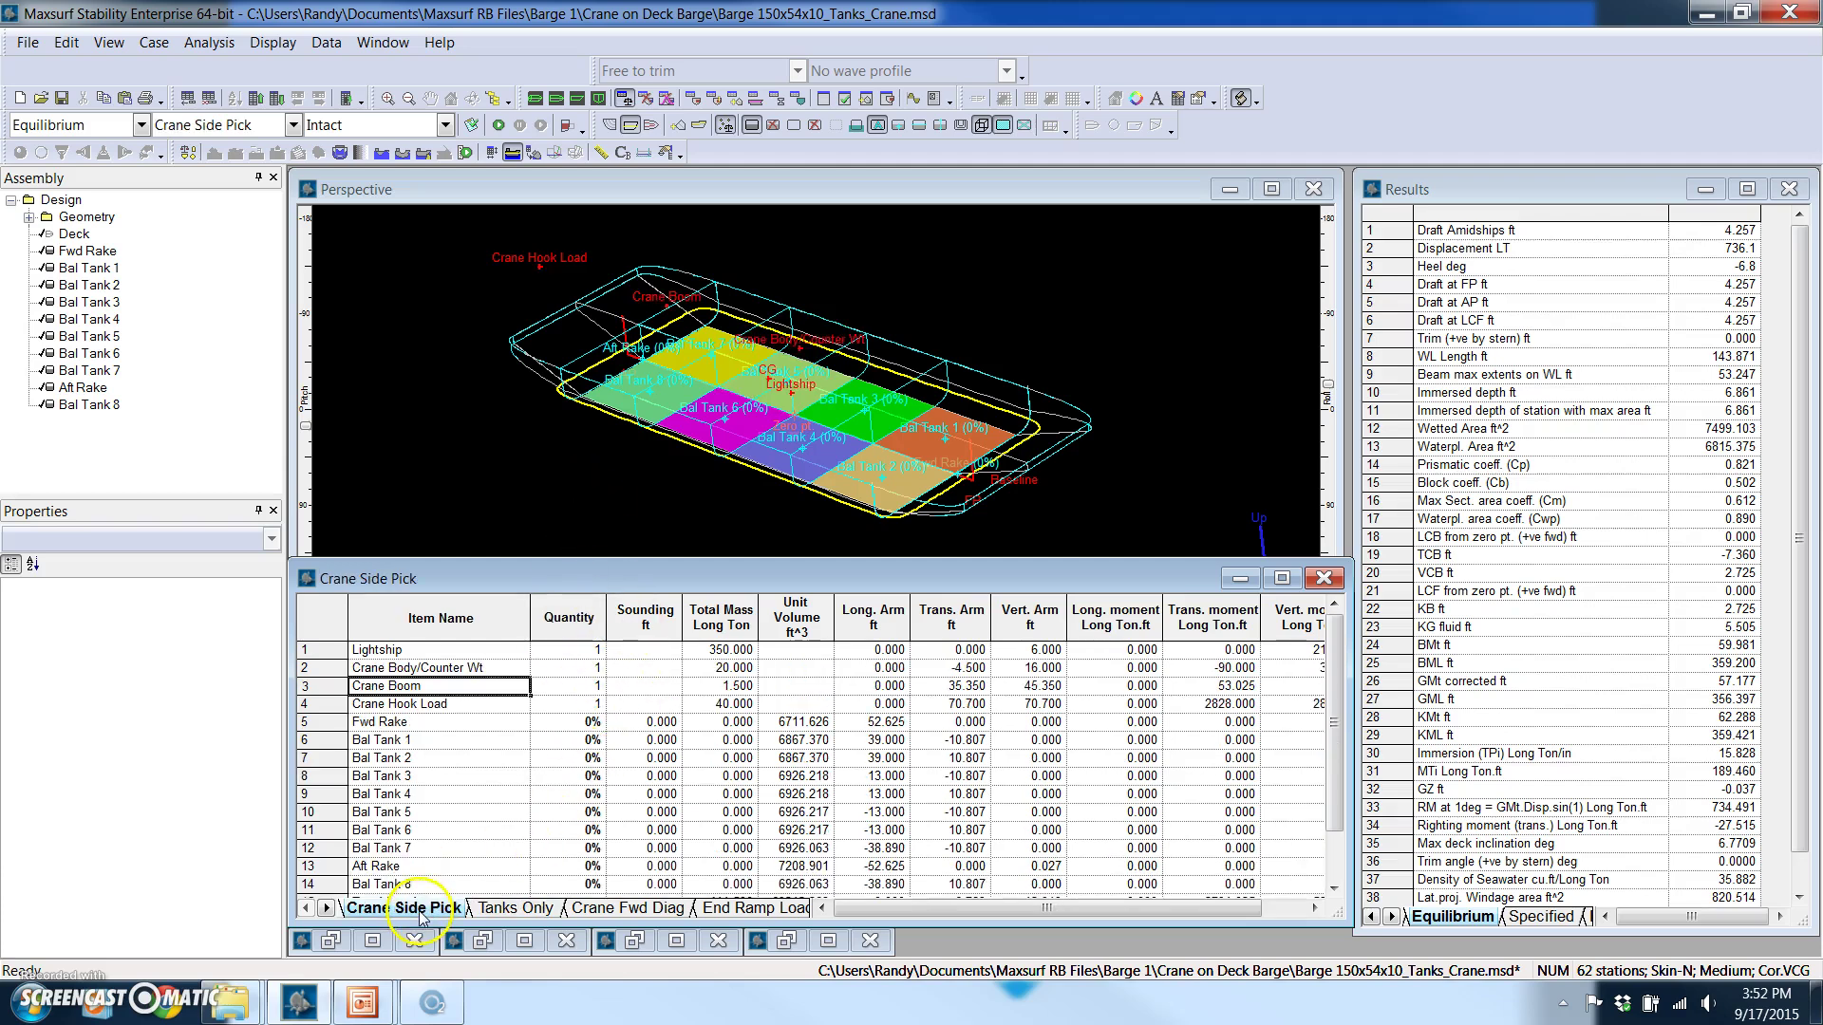
left_click(543, 504)
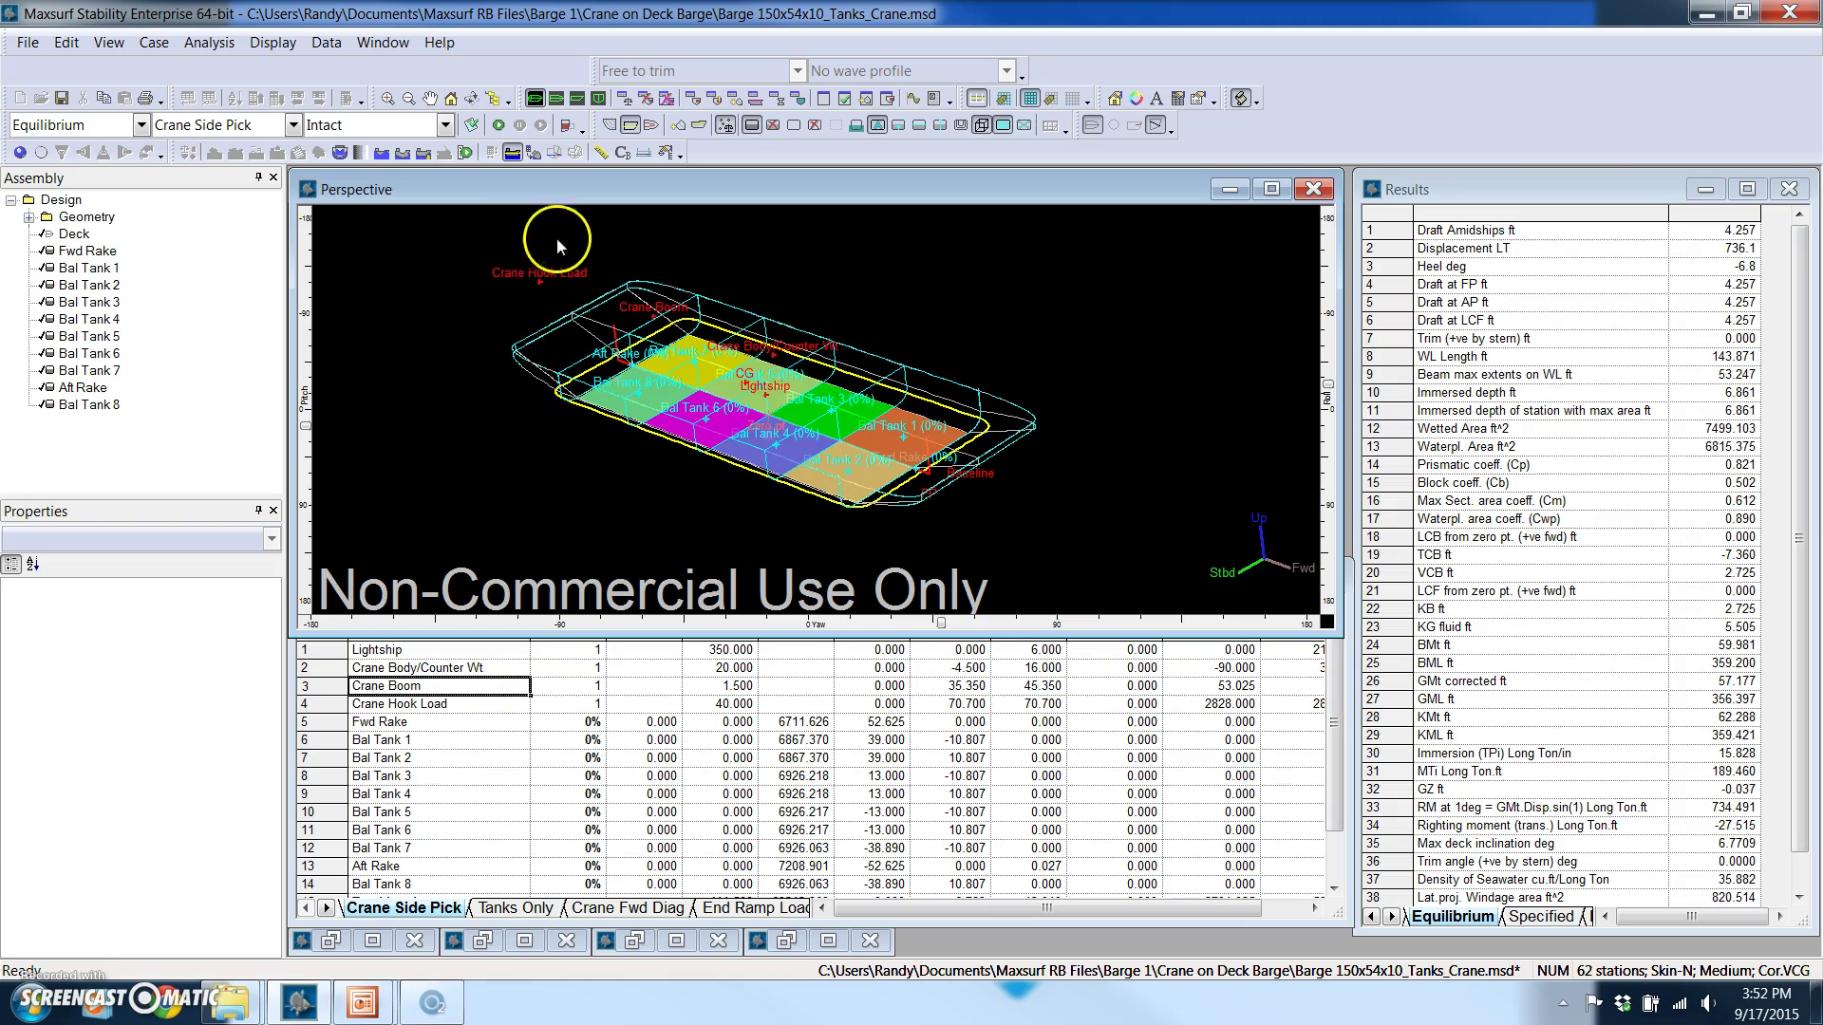
left_click(598, 99)
scroll(769, 414, "down", 5)
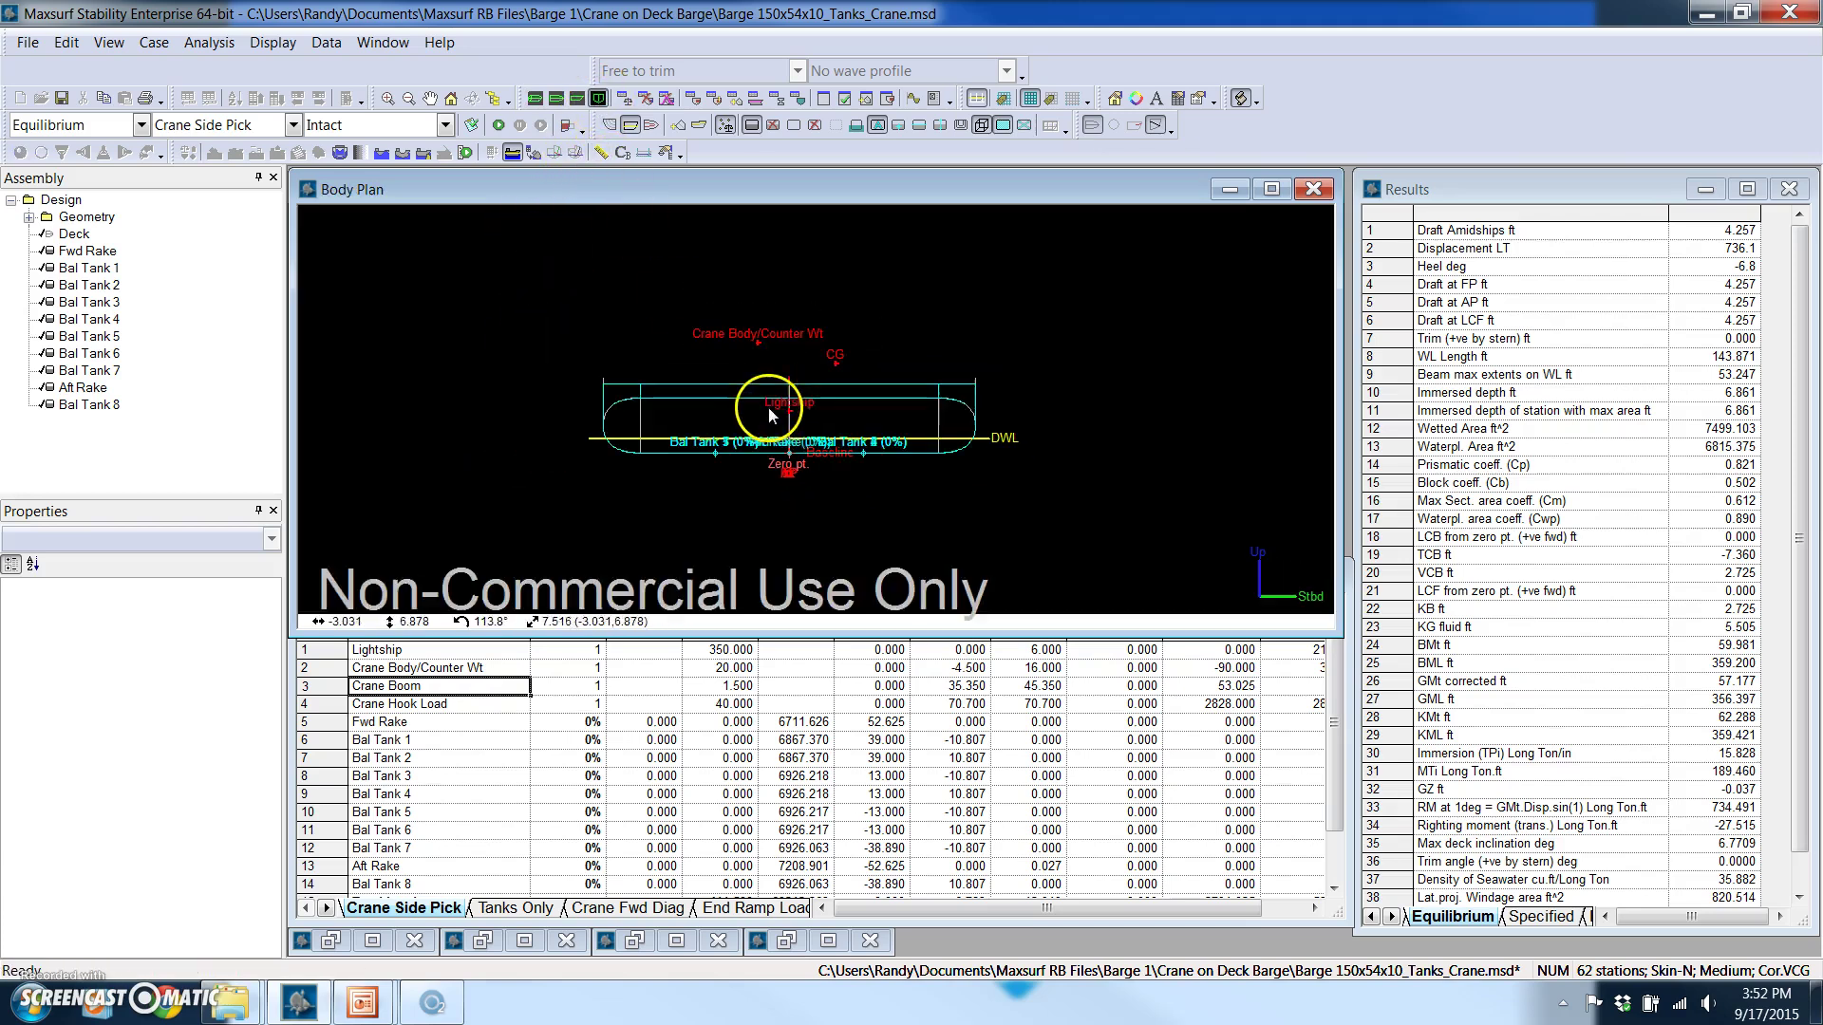
middle_click_drag(817, 315, 798, 444)
scroll(822, 480, "up", 2)
scroll(793, 499, "up", 1)
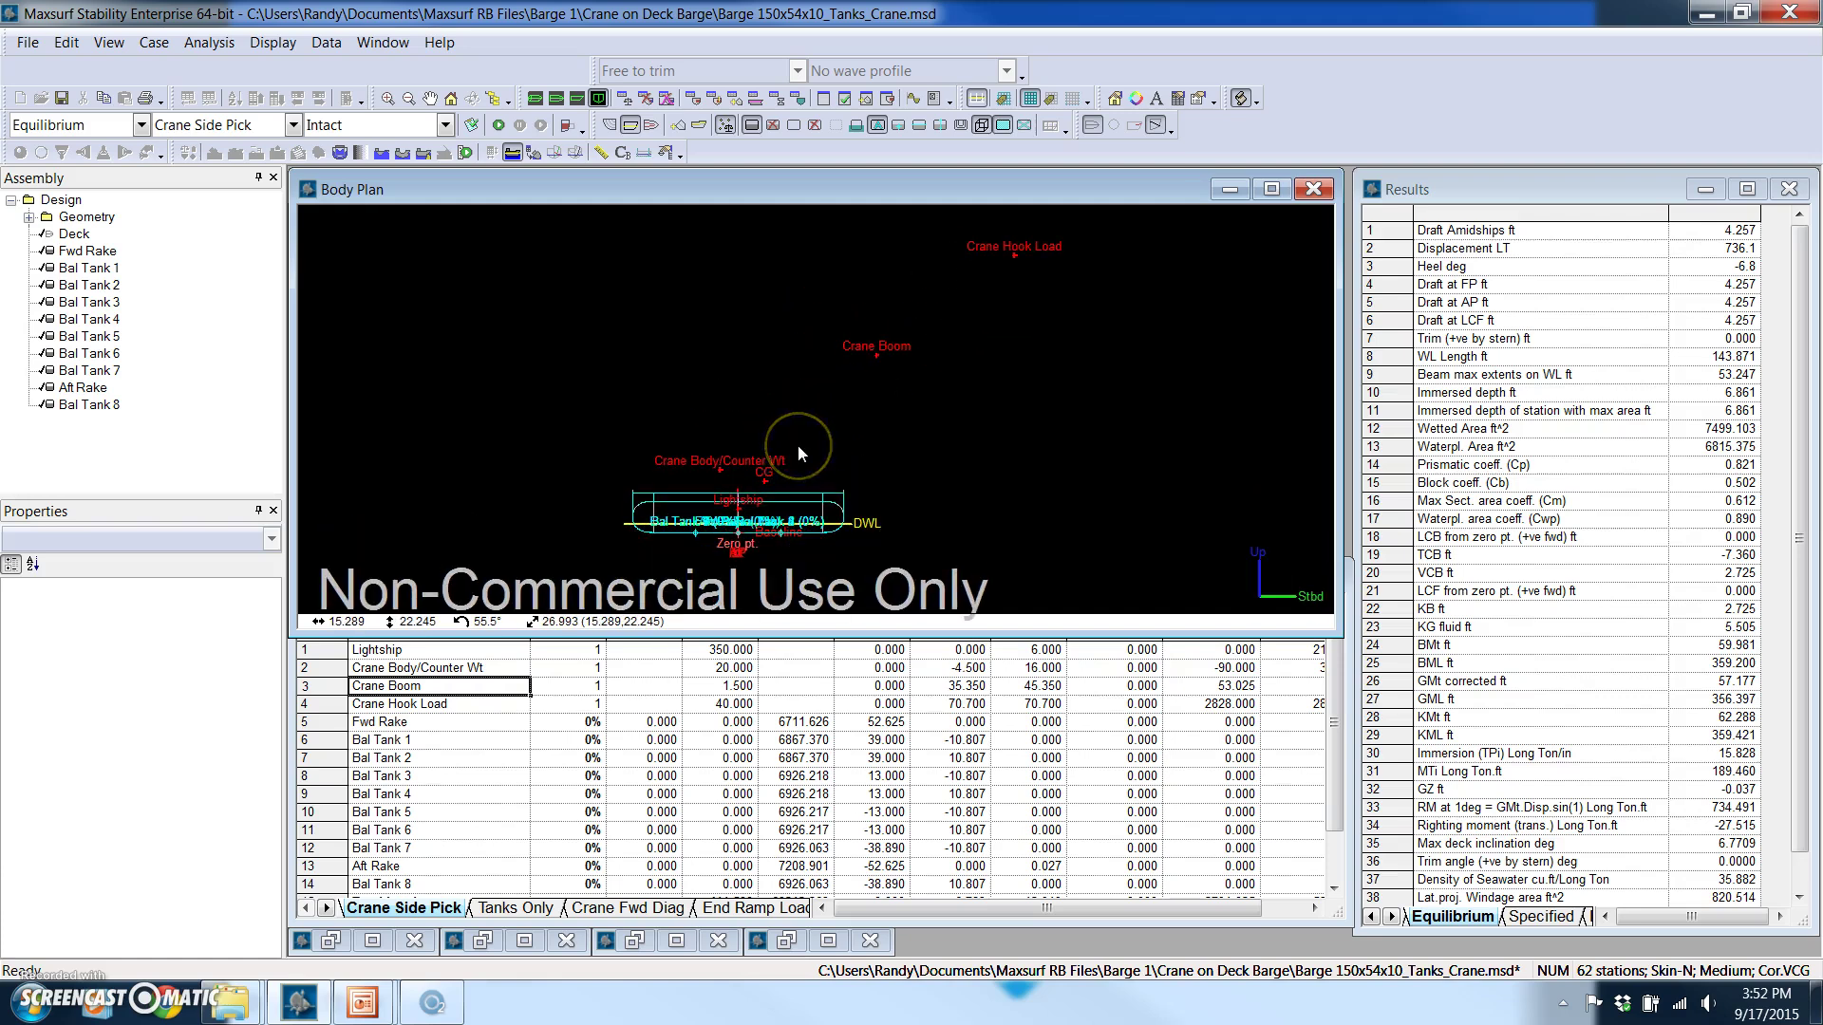
Arrange the body plan, then raise the Crane Side Pick table showing the 40 LT hook load
left_click_drag(798, 454, 722, 475)
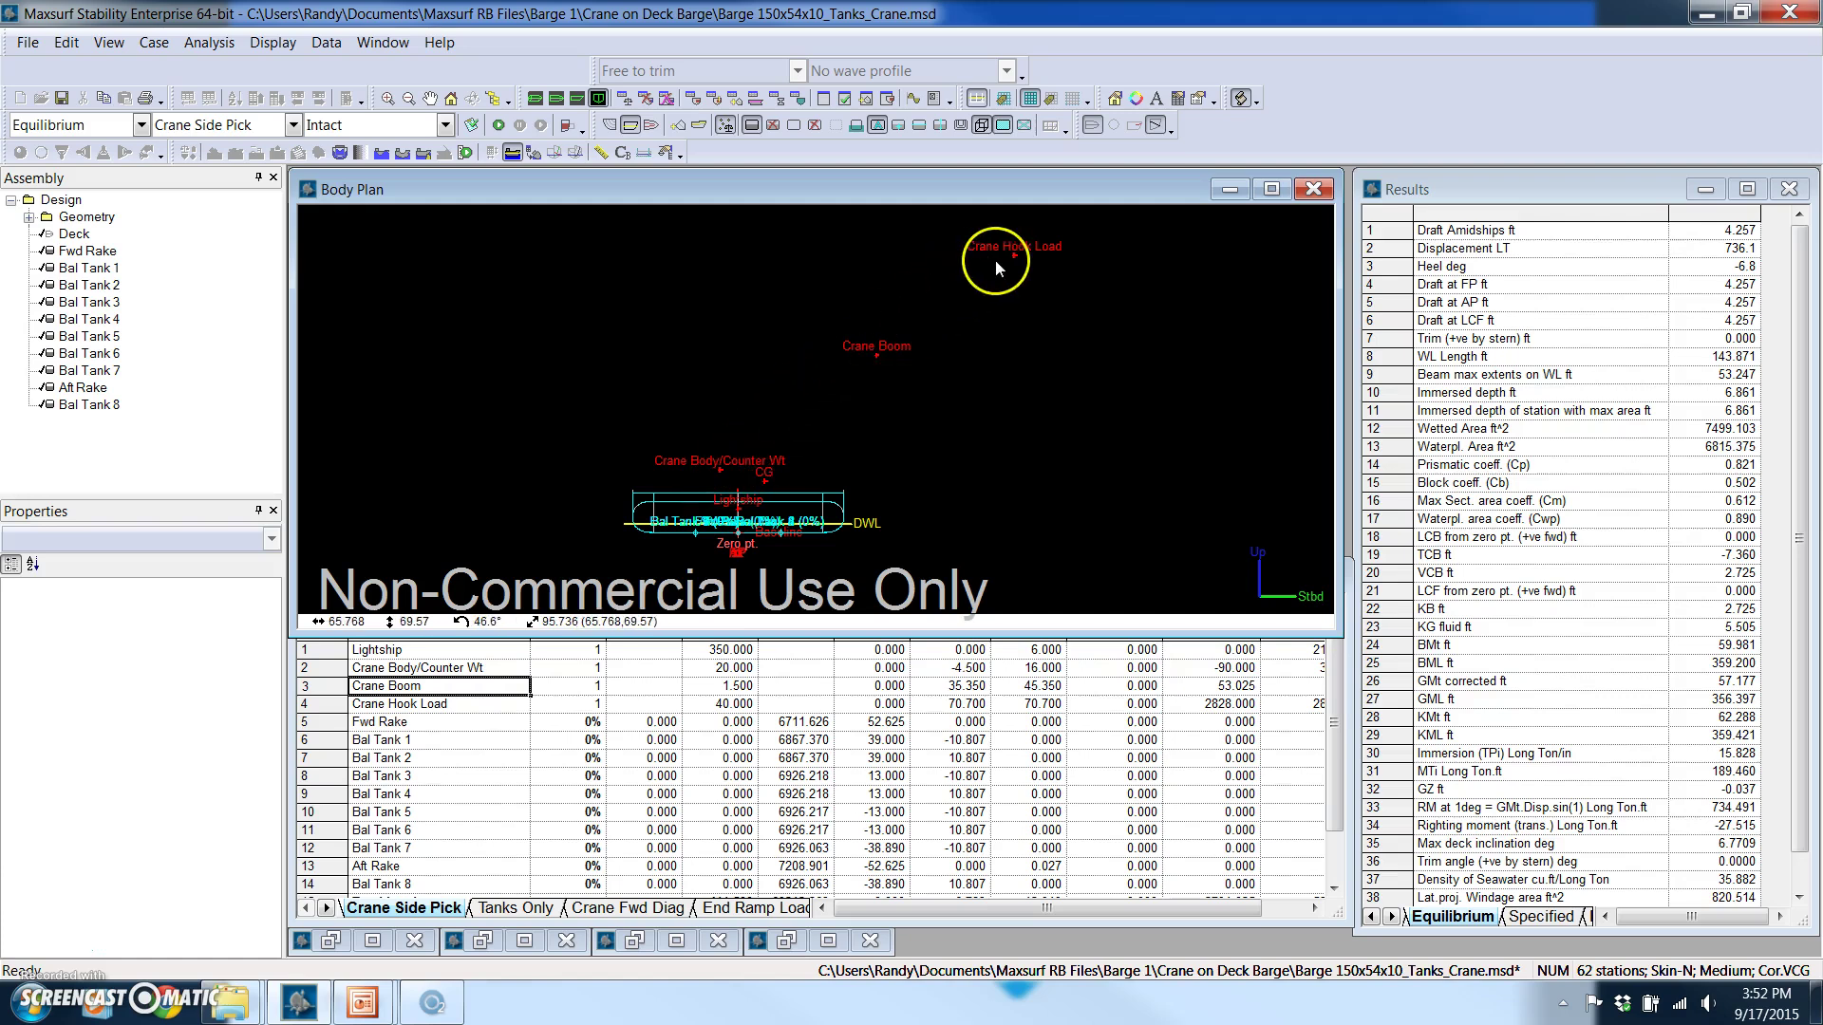
left_click_drag(984, 273, 760, 455)
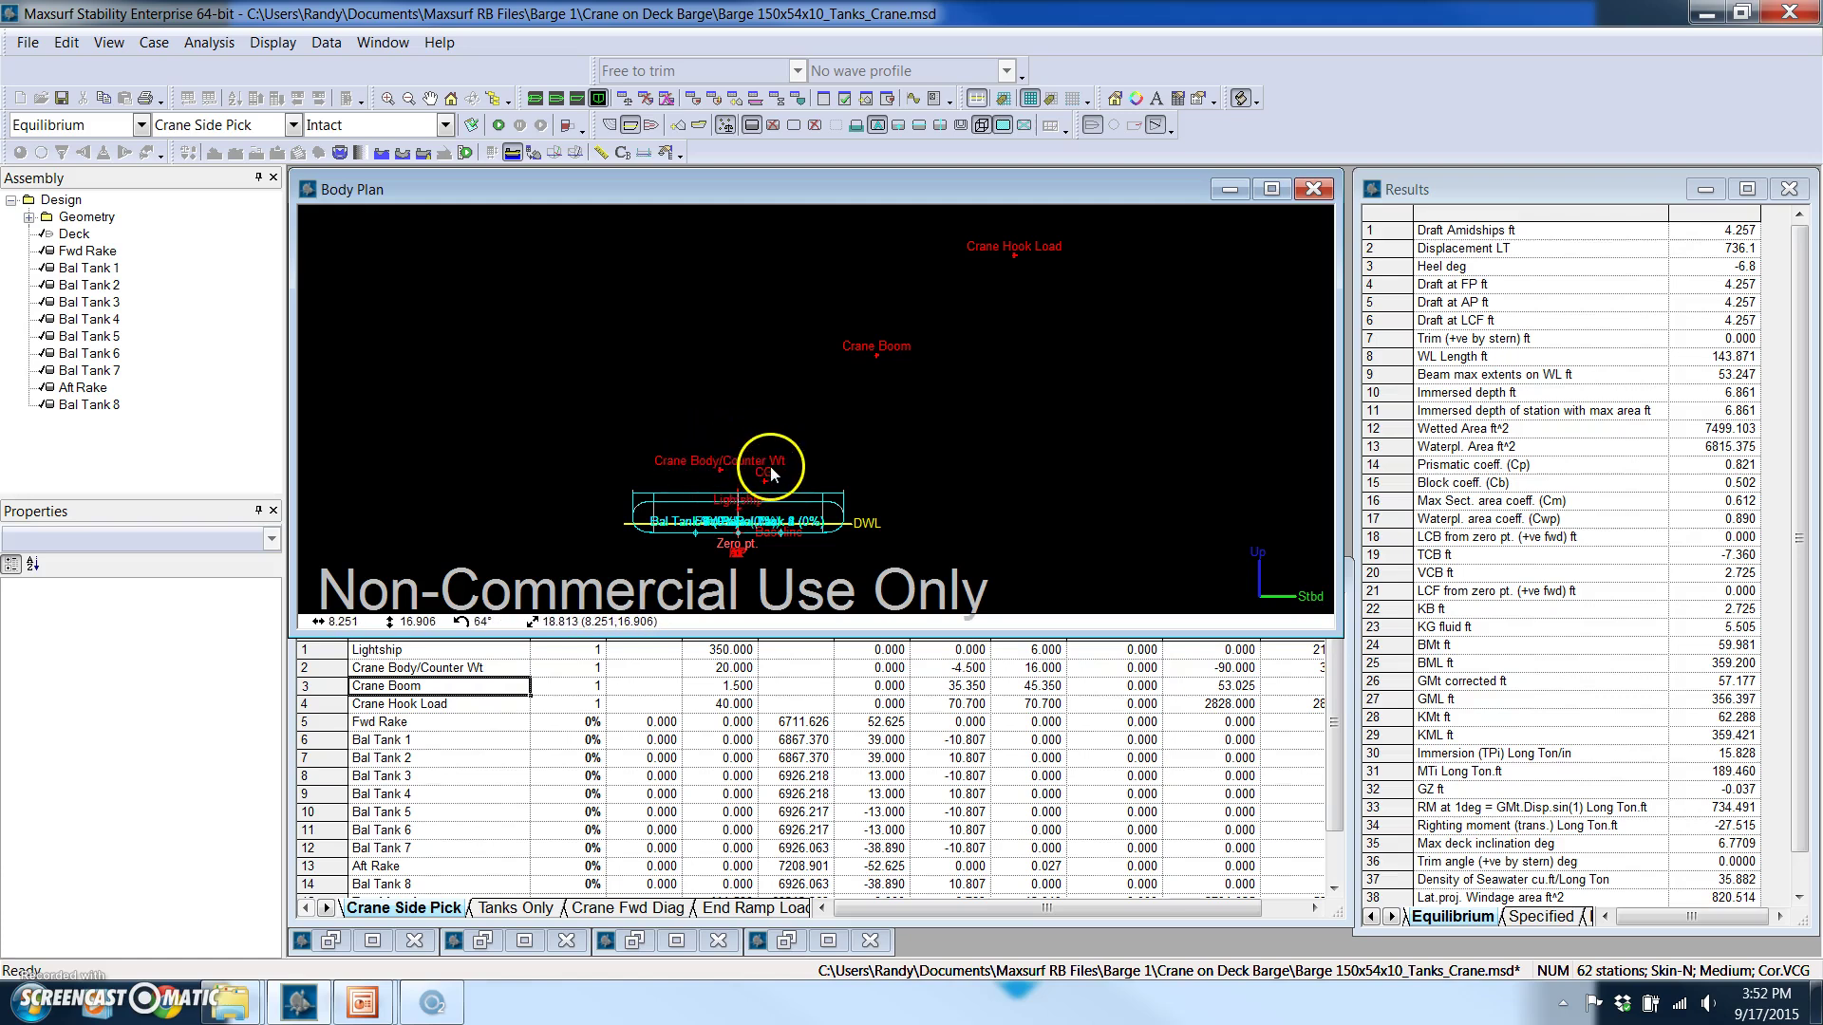
left_click_drag(771, 464, 742, 500)
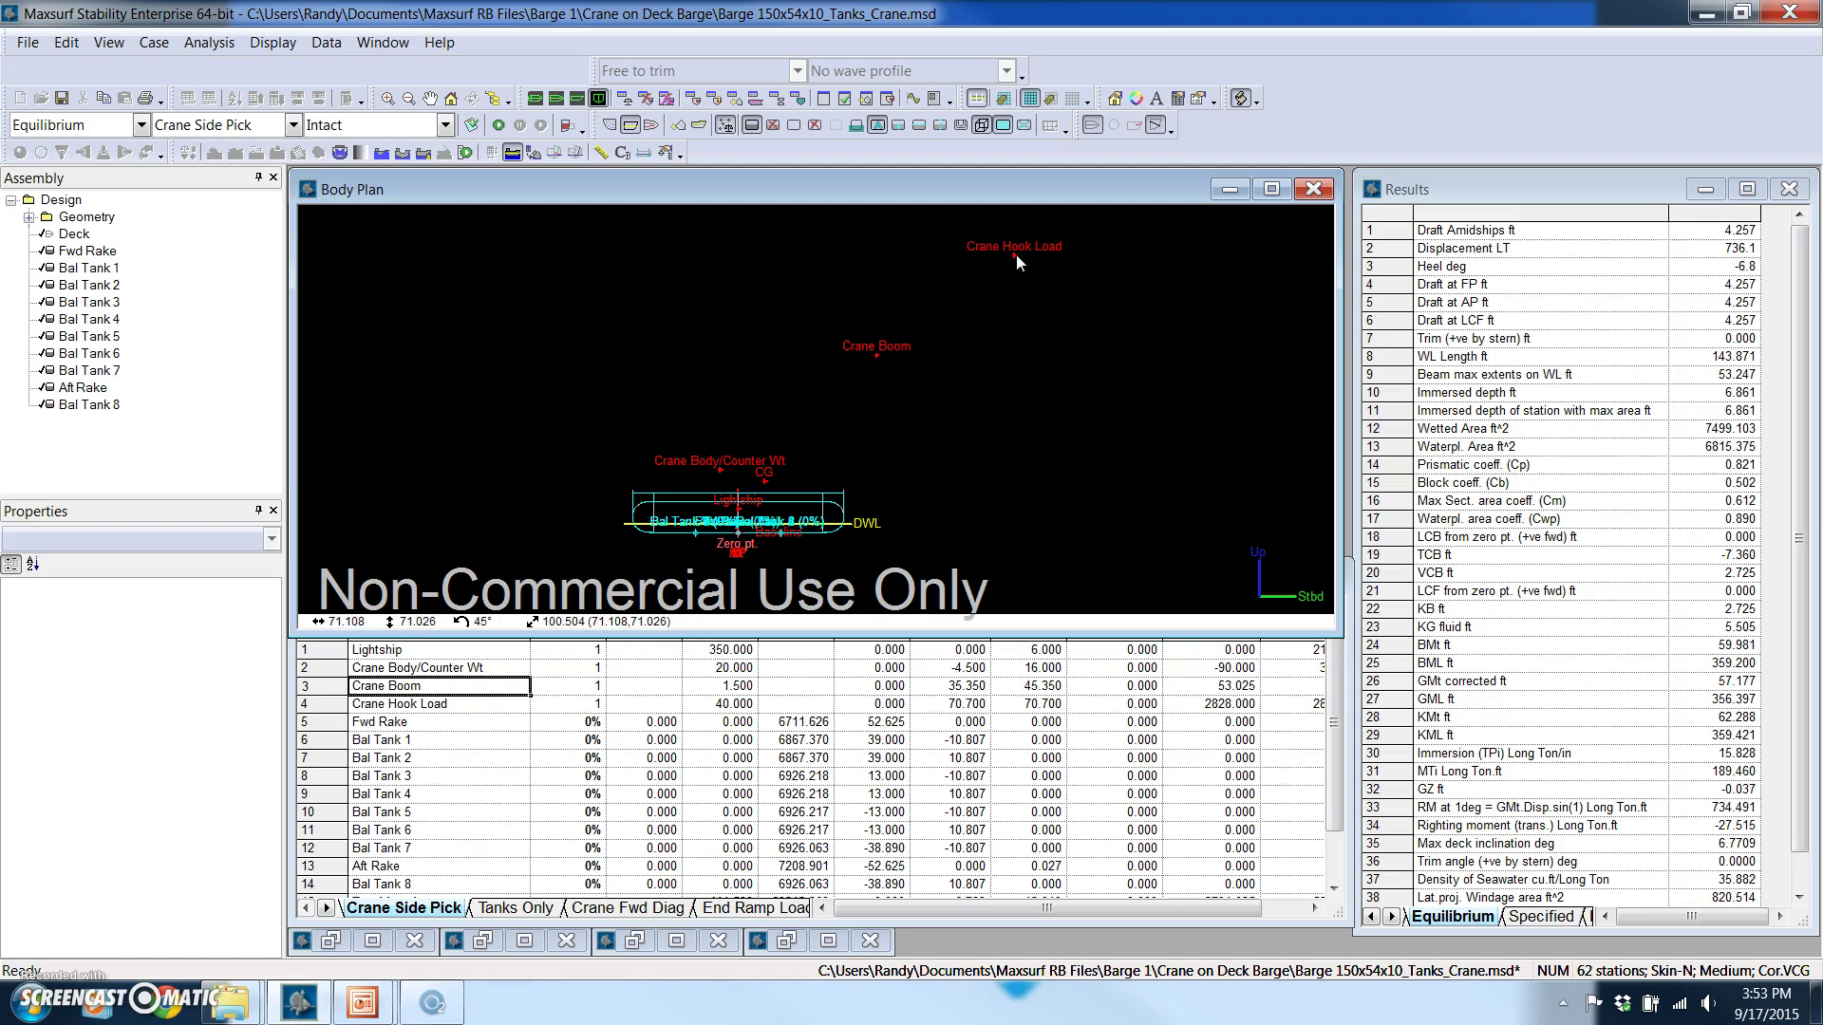
left_click(1020, 295)
left_click(1016, 260)
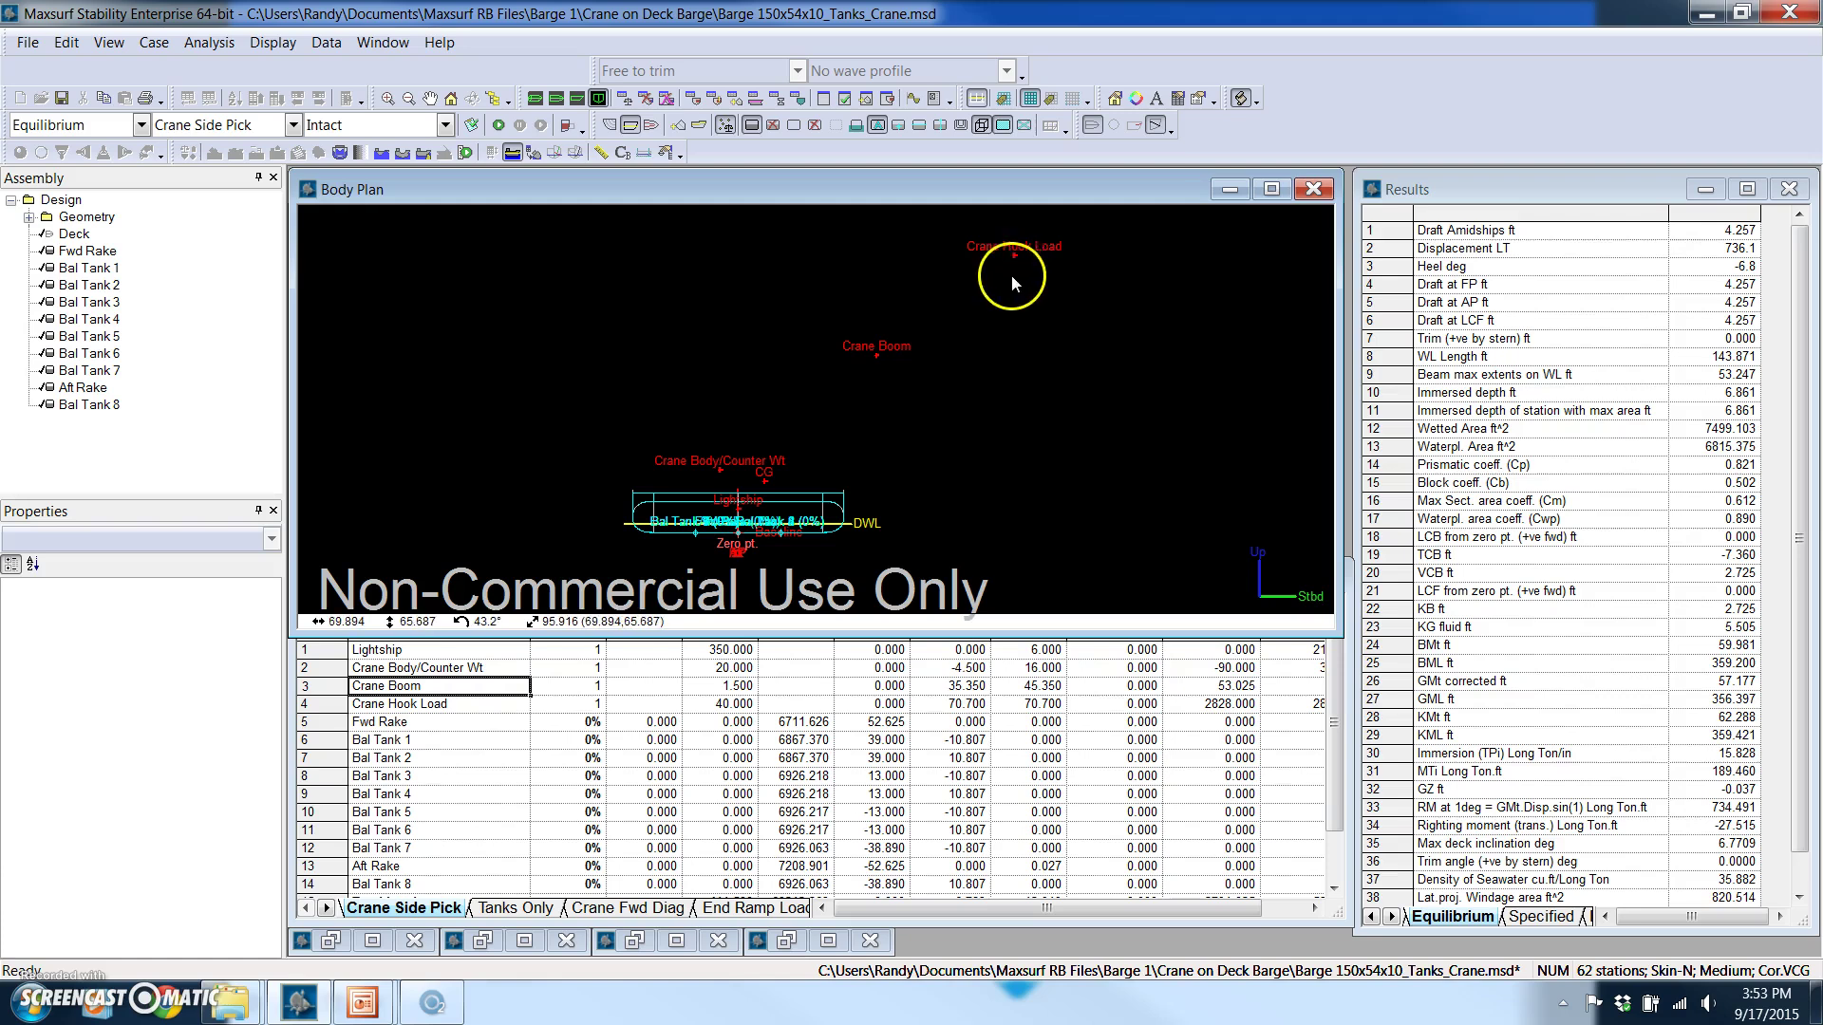
left_click(623, 706)
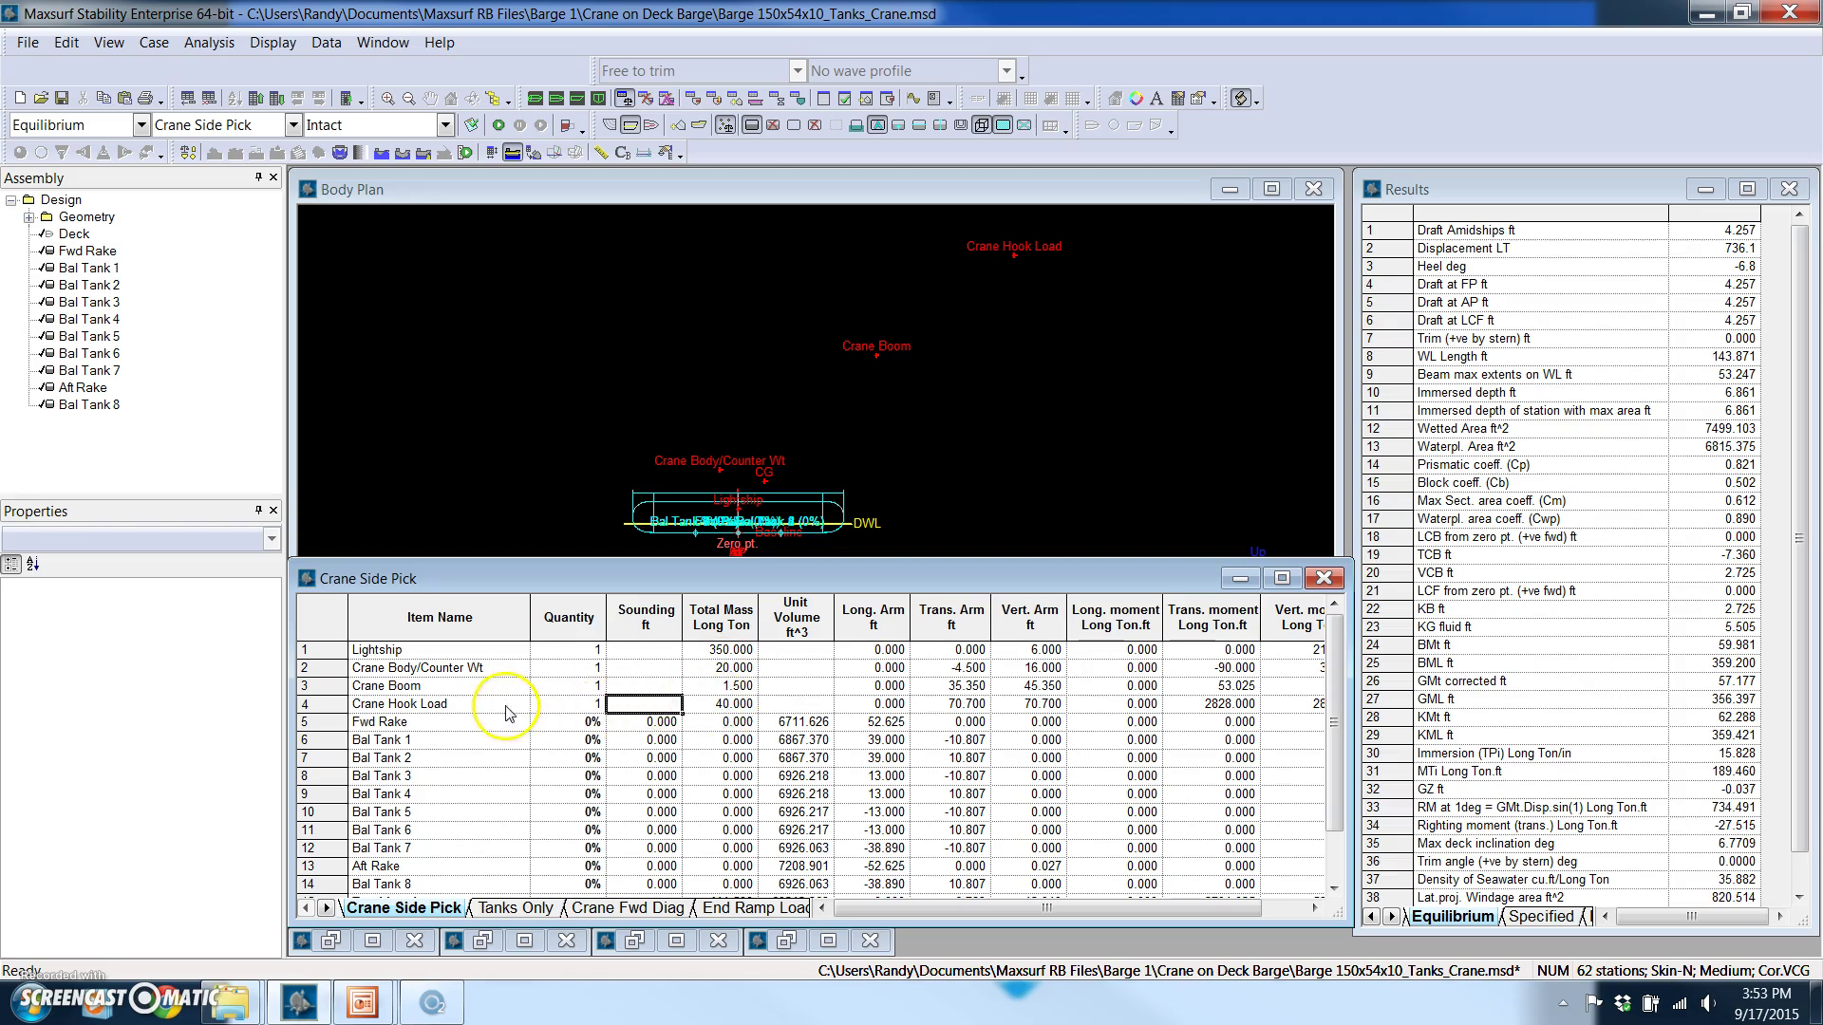
Set the Crane Hook Load to 10 tons and solve equilibrium, giving 1.0° heel
left_click(717, 704)
type("1")
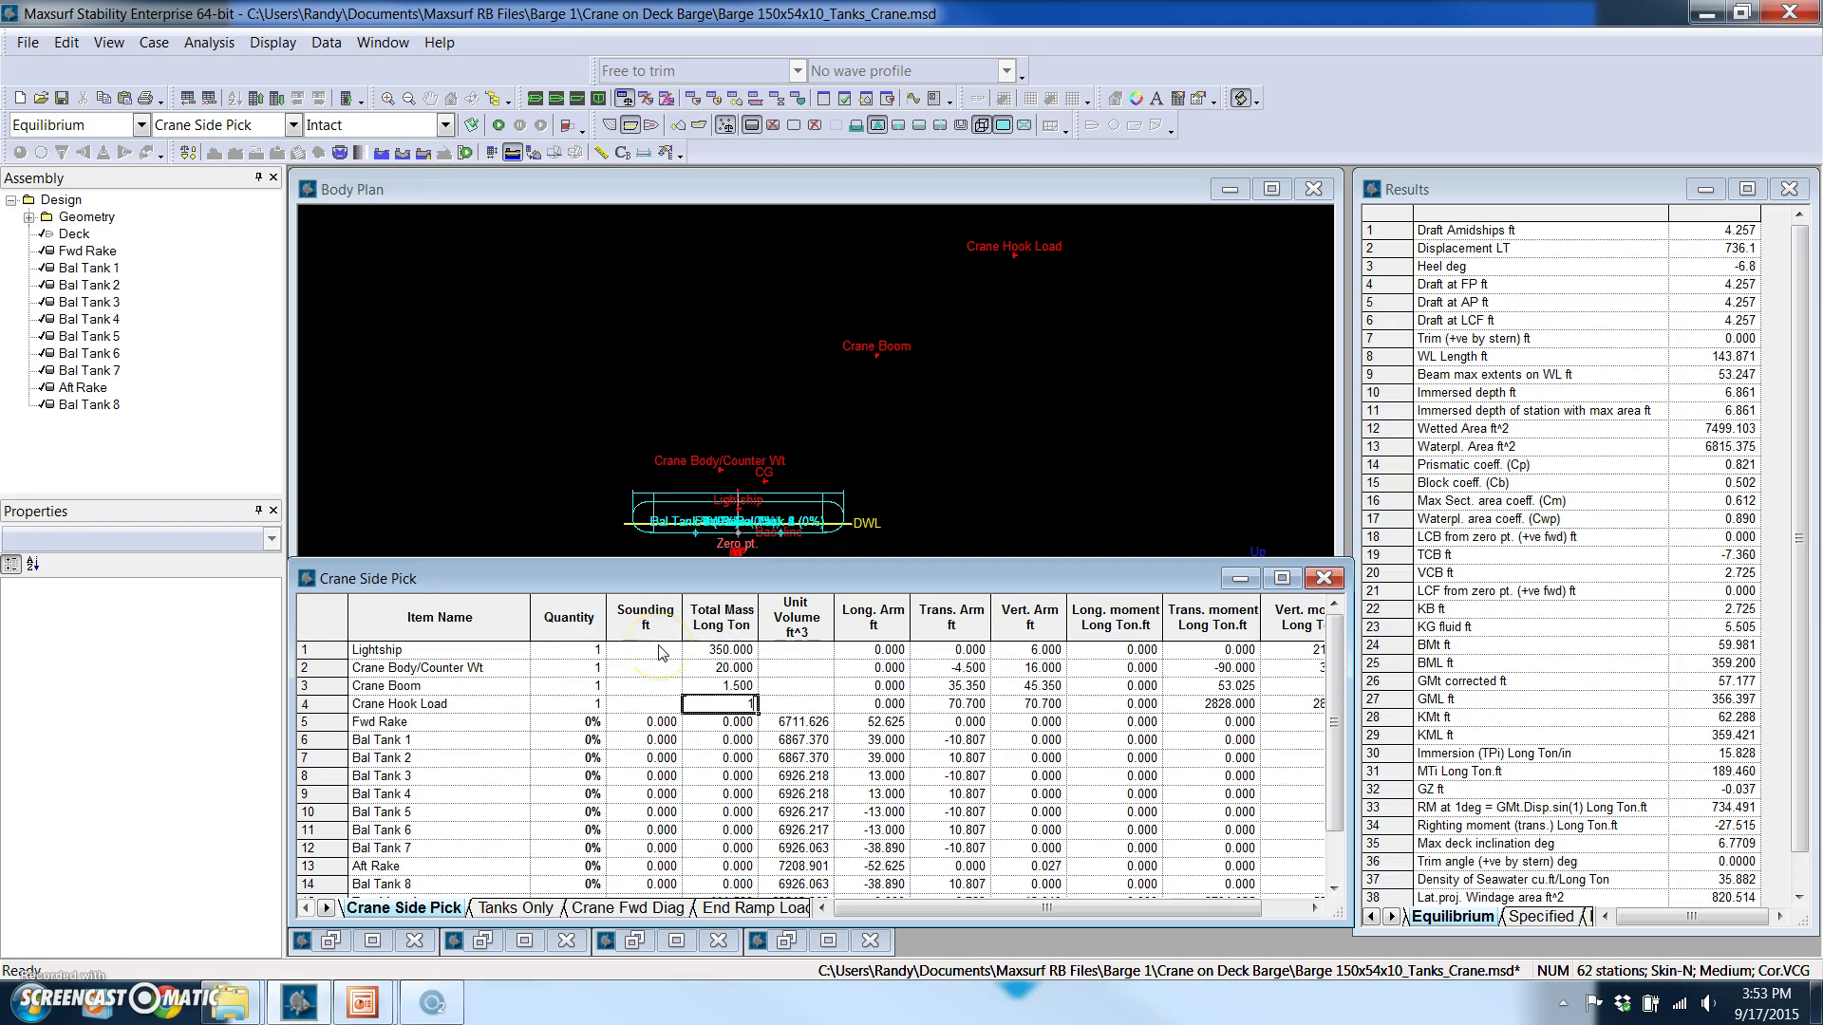
type("0")
key("Return")
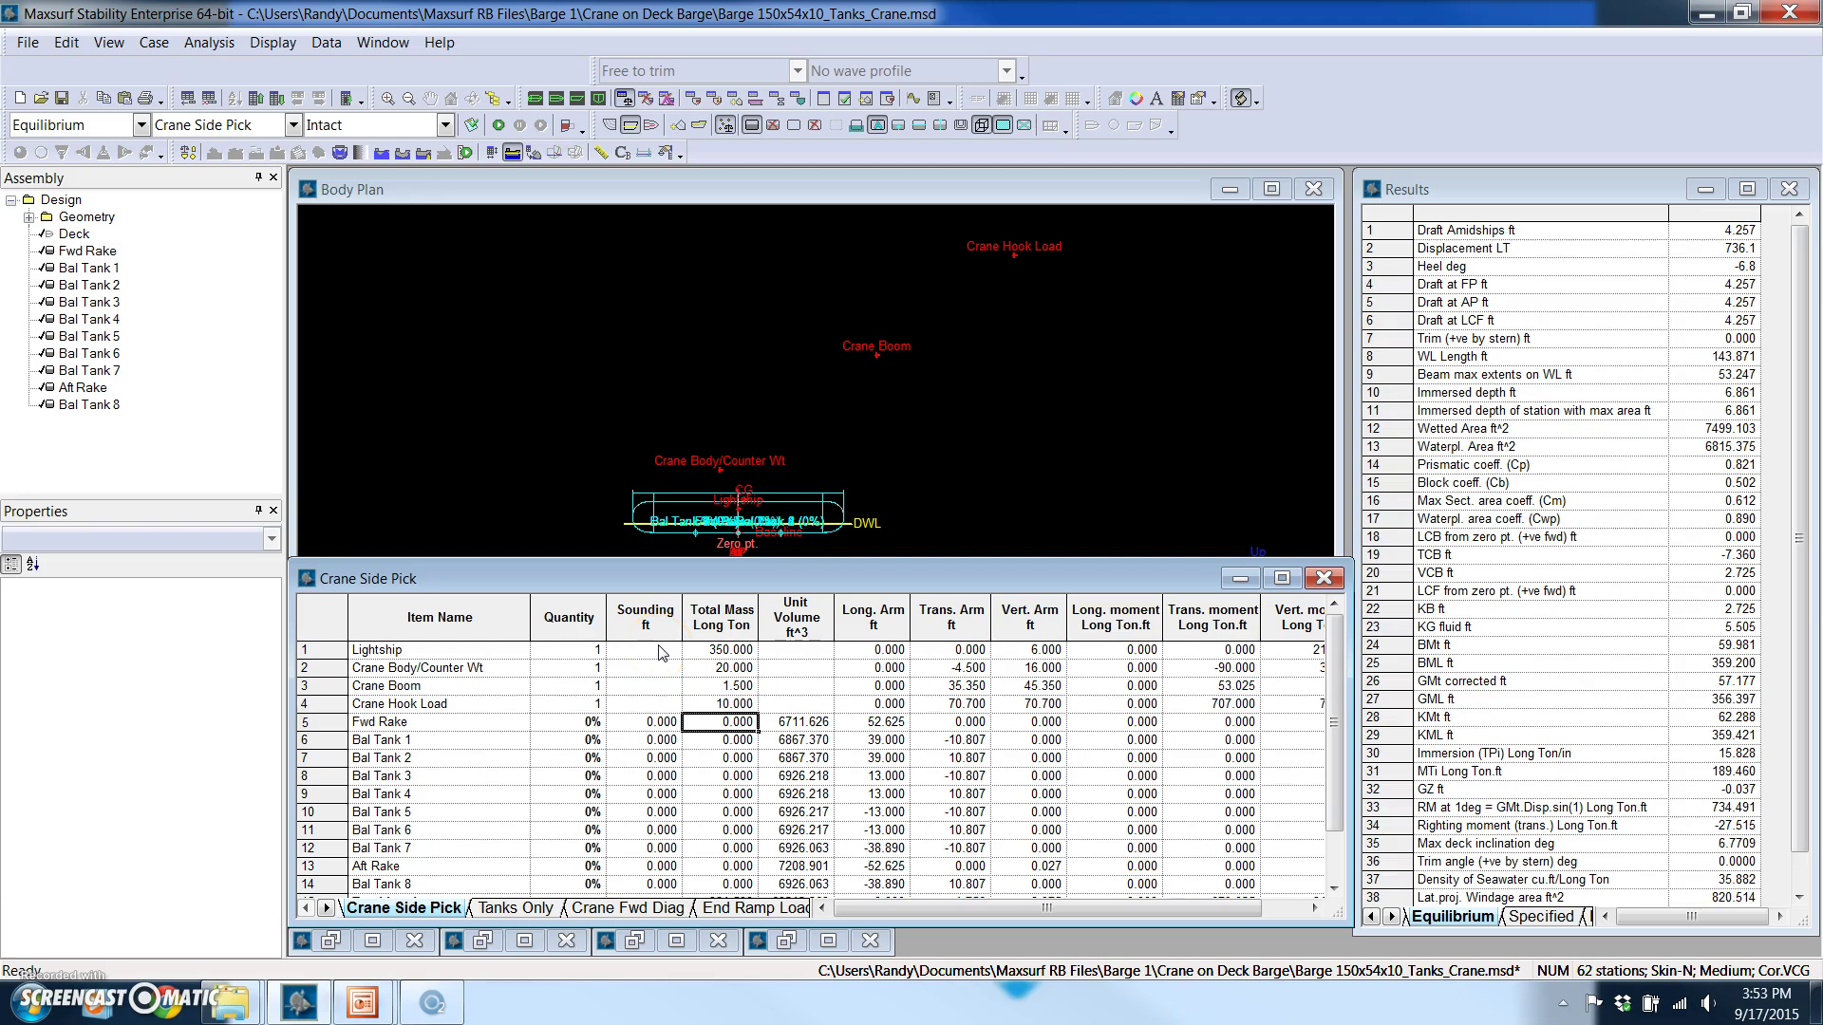
left_click(523, 193)
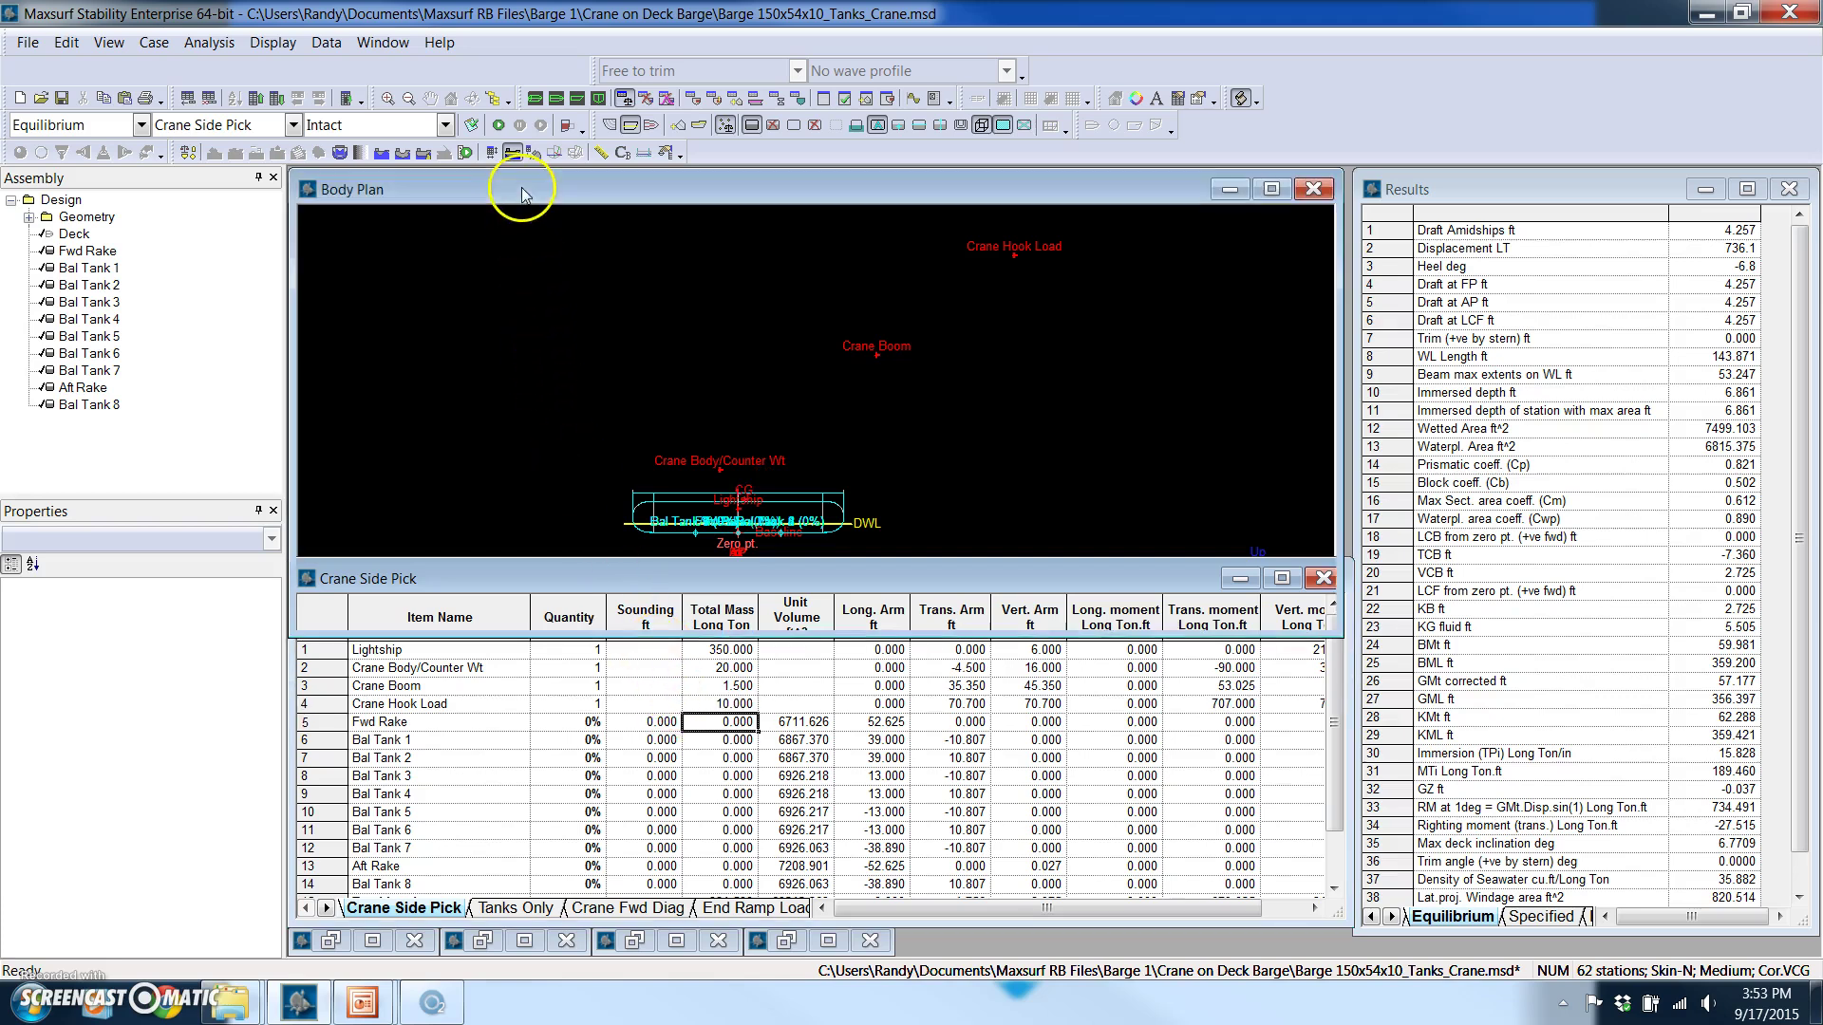
left_click(498, 124)
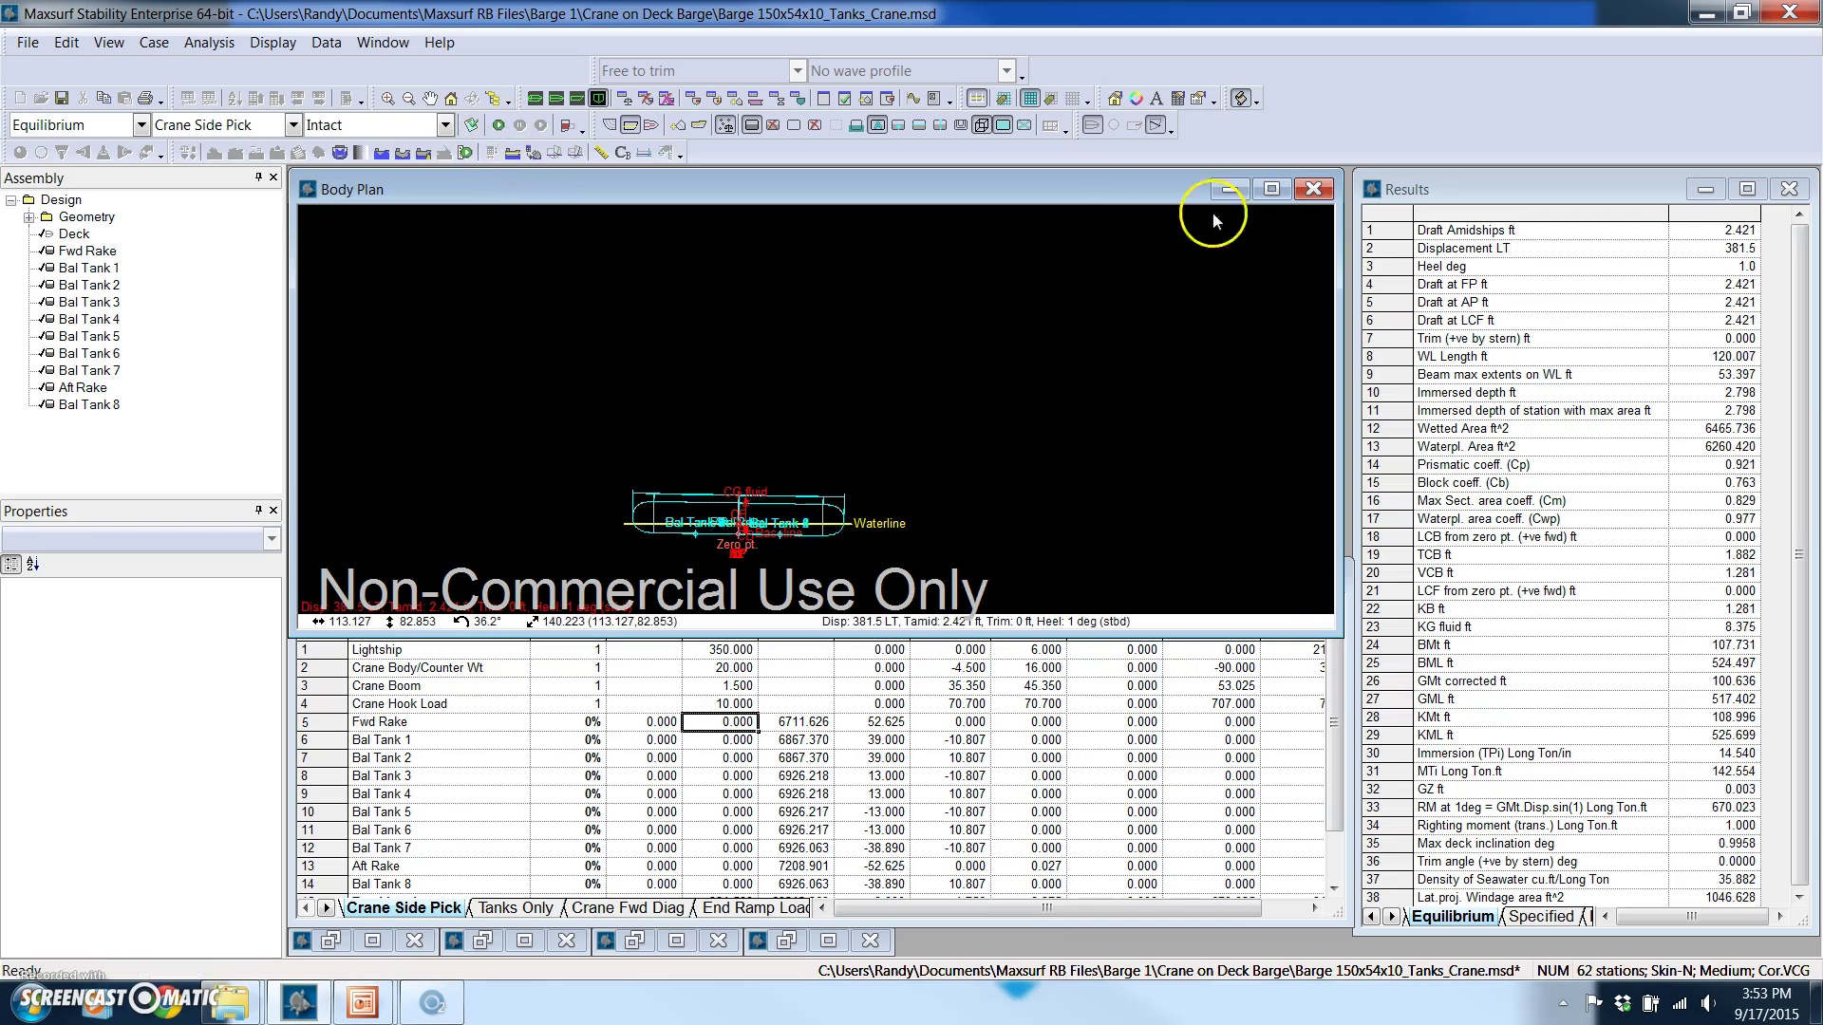
left_click(1738, 267)
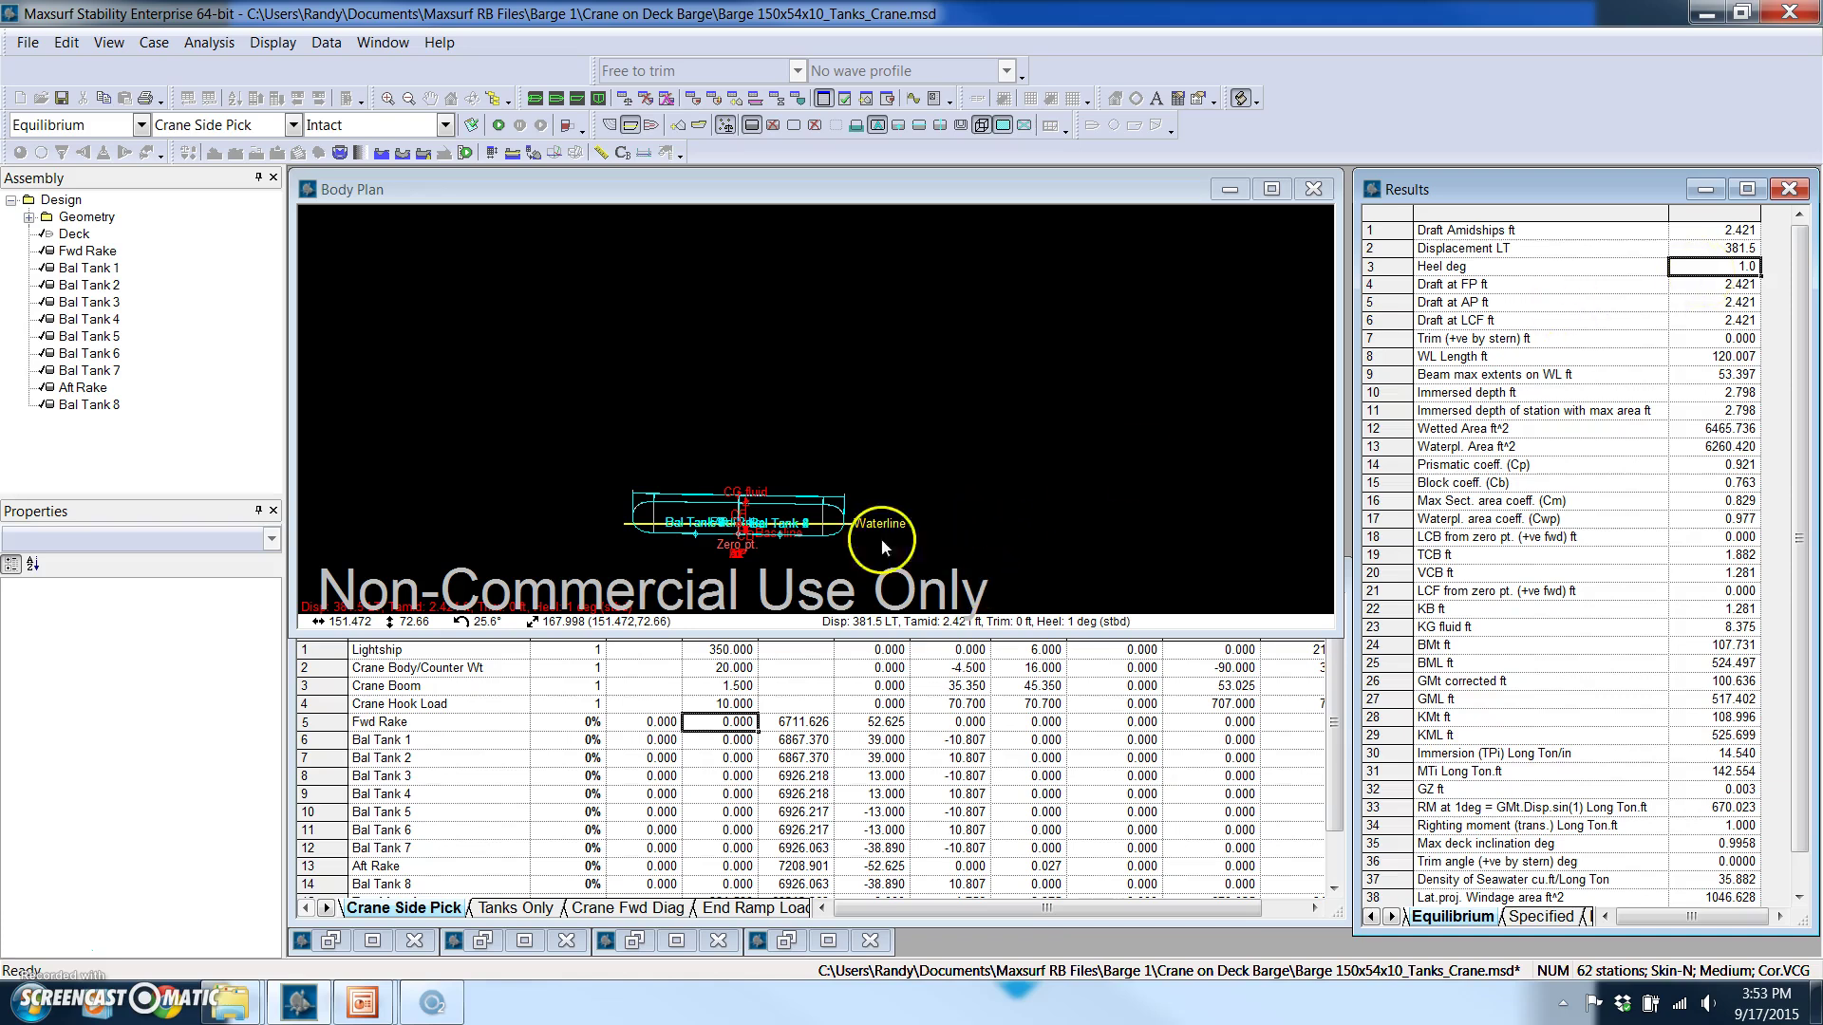
Raise the hook load to 30 tons and re-solve, reaching 3.3° heel at 2.505 ft draft
left_click(513, 154)
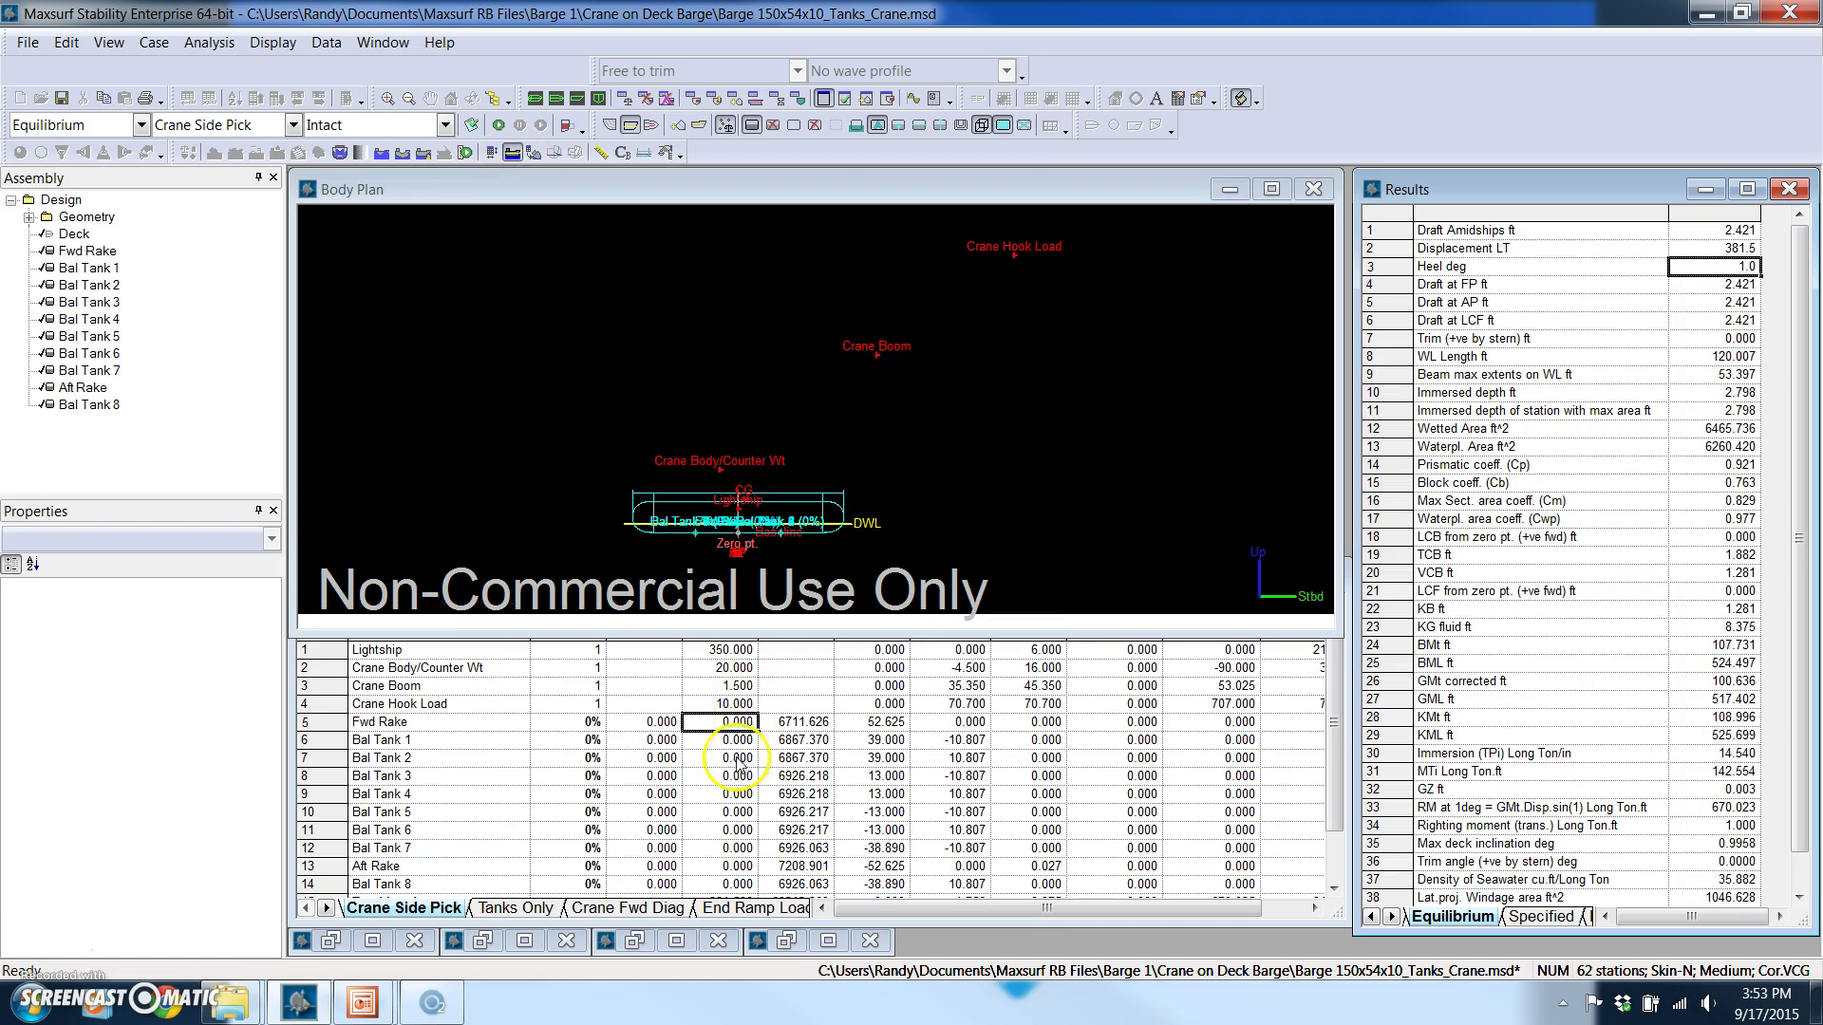
left_click(720, 704)
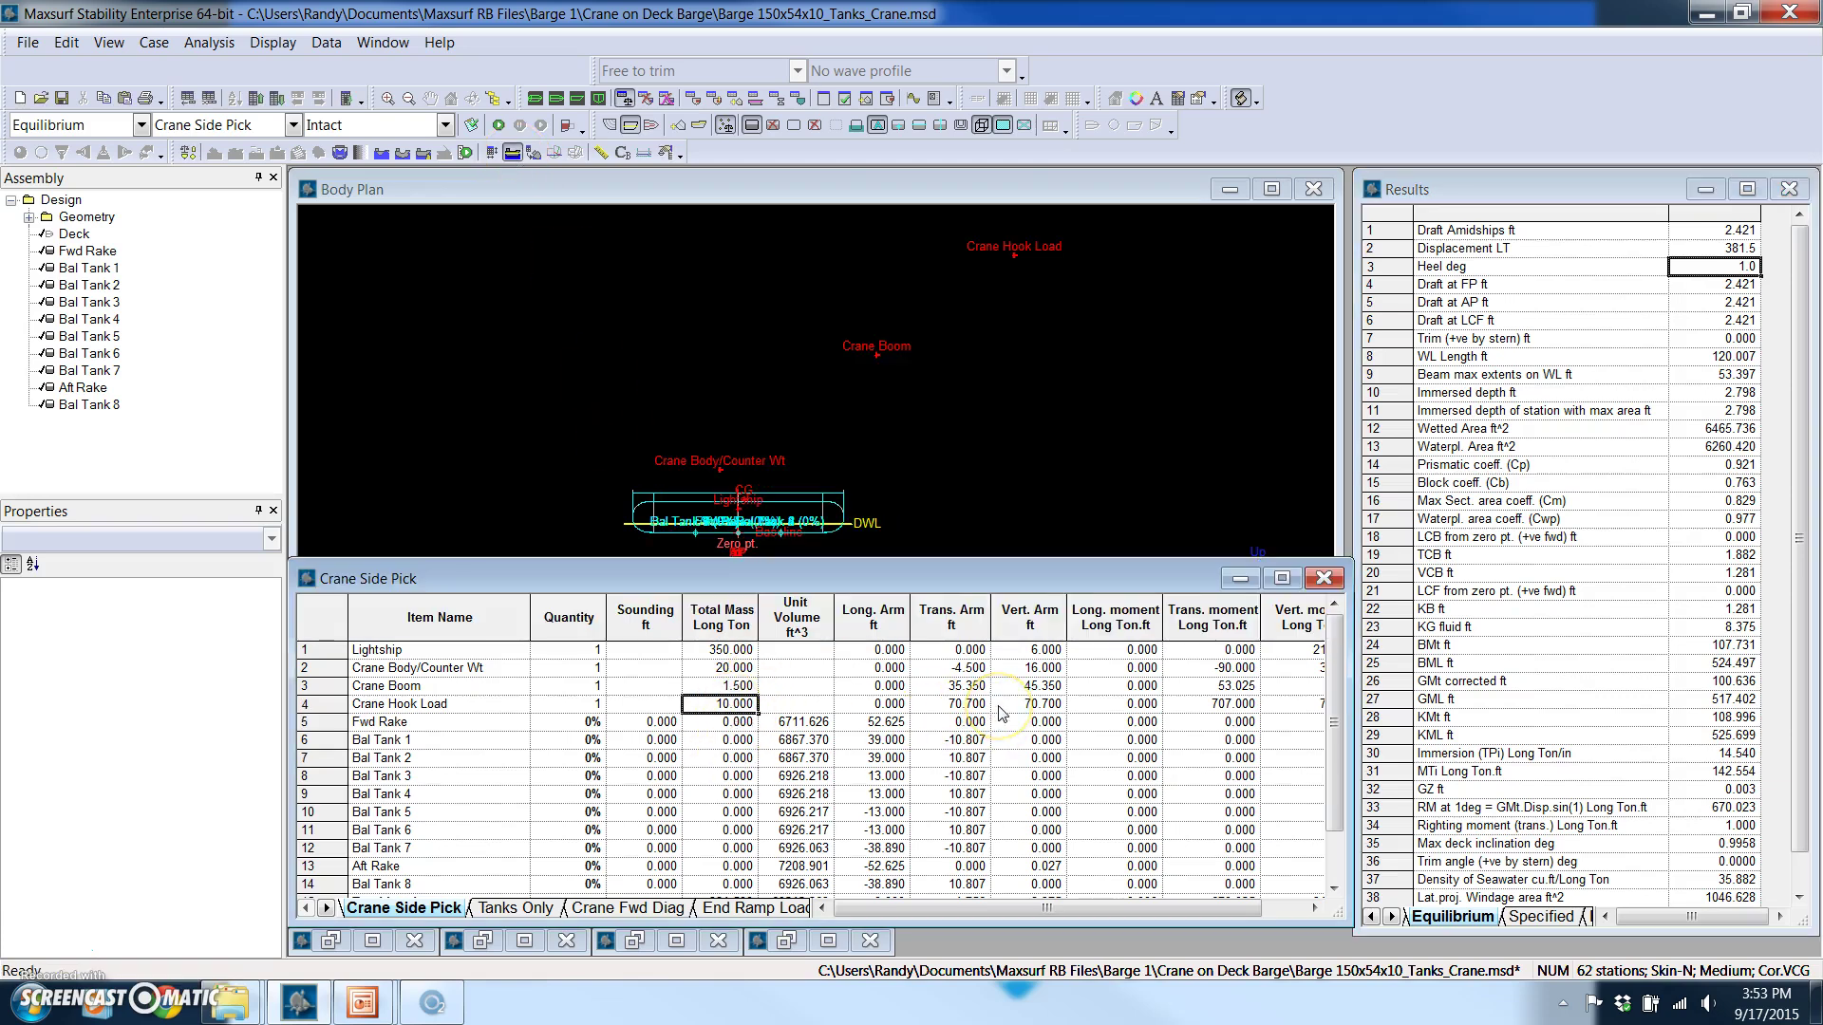
key("Return")
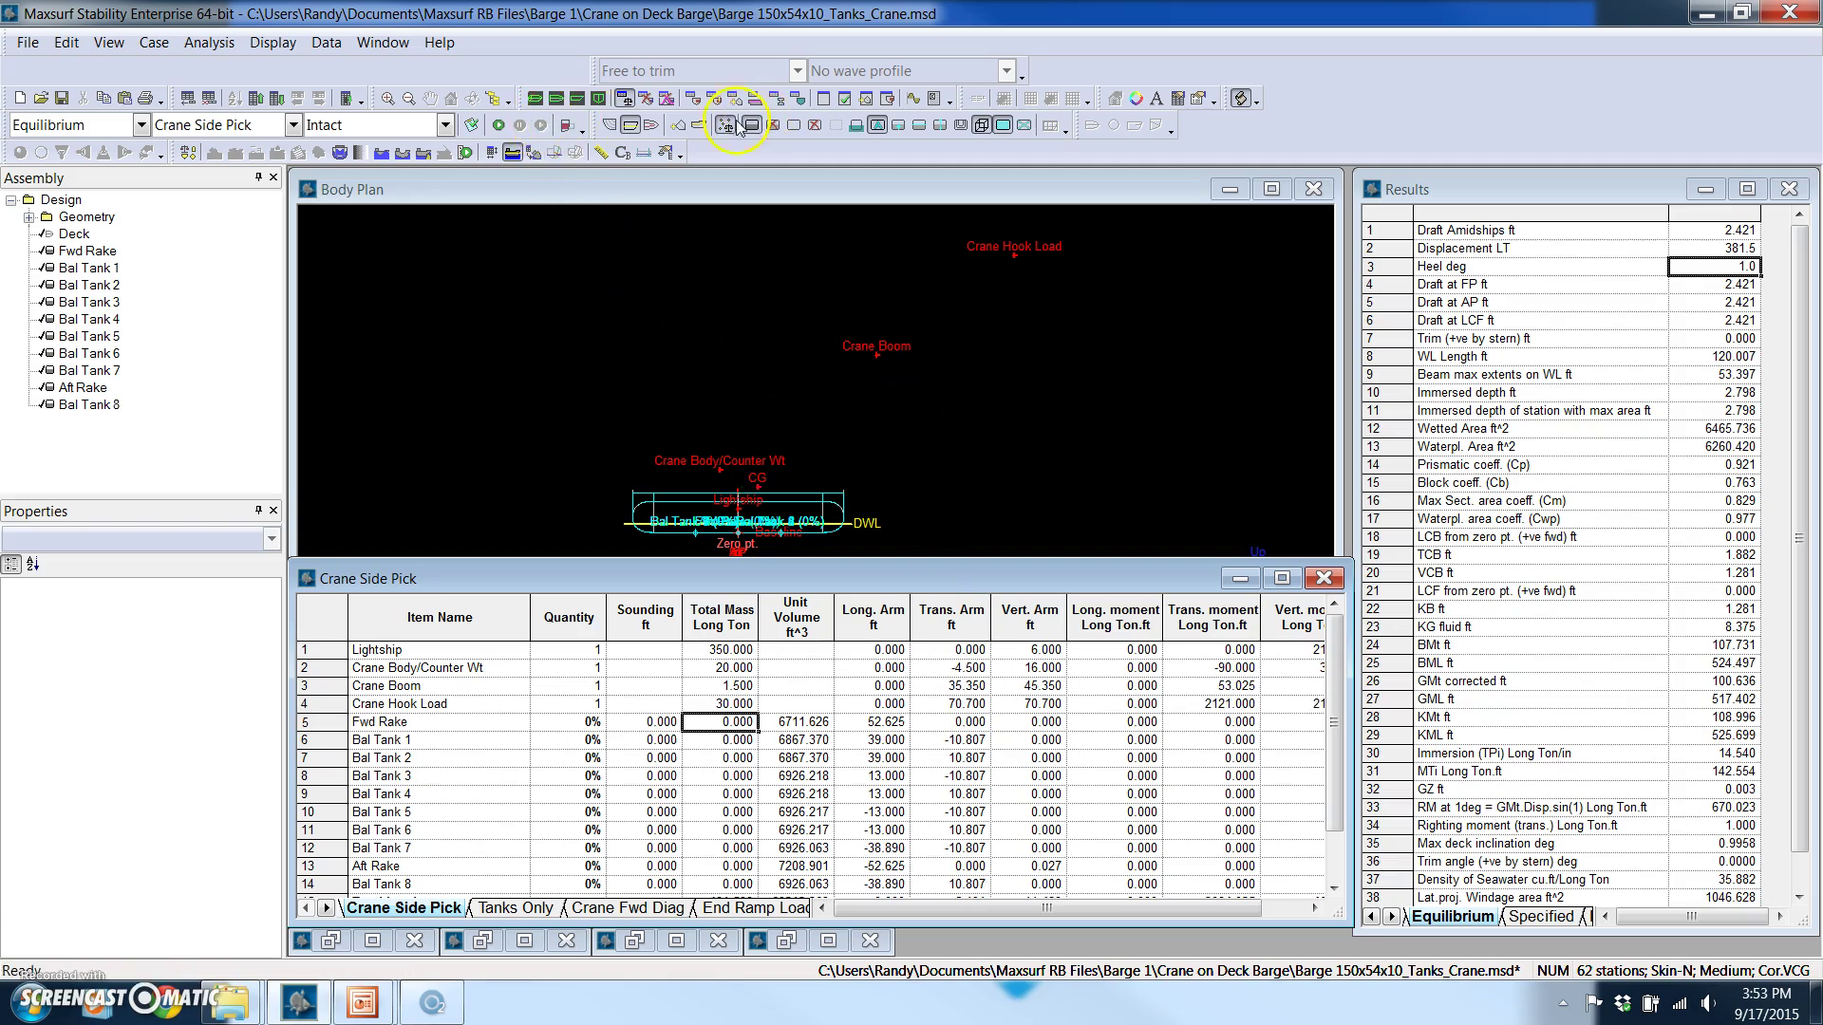
left_click(497, 124)
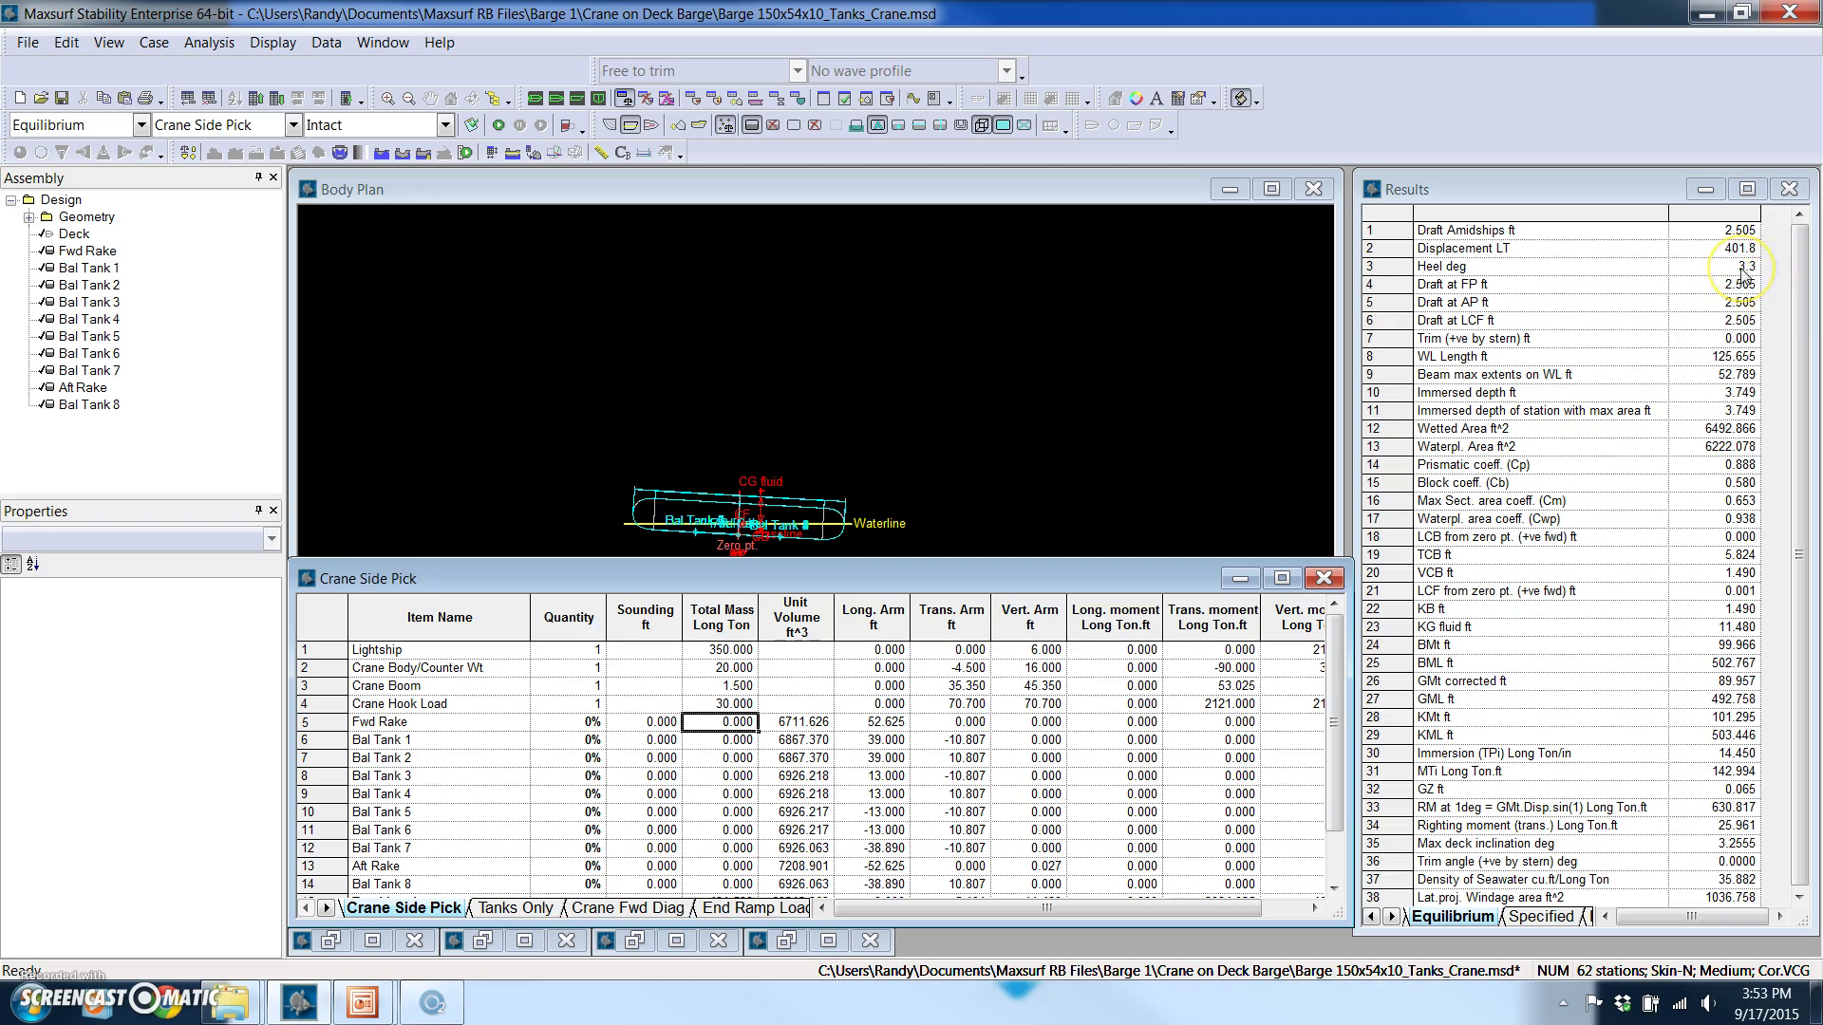
left_click(1745, 270)
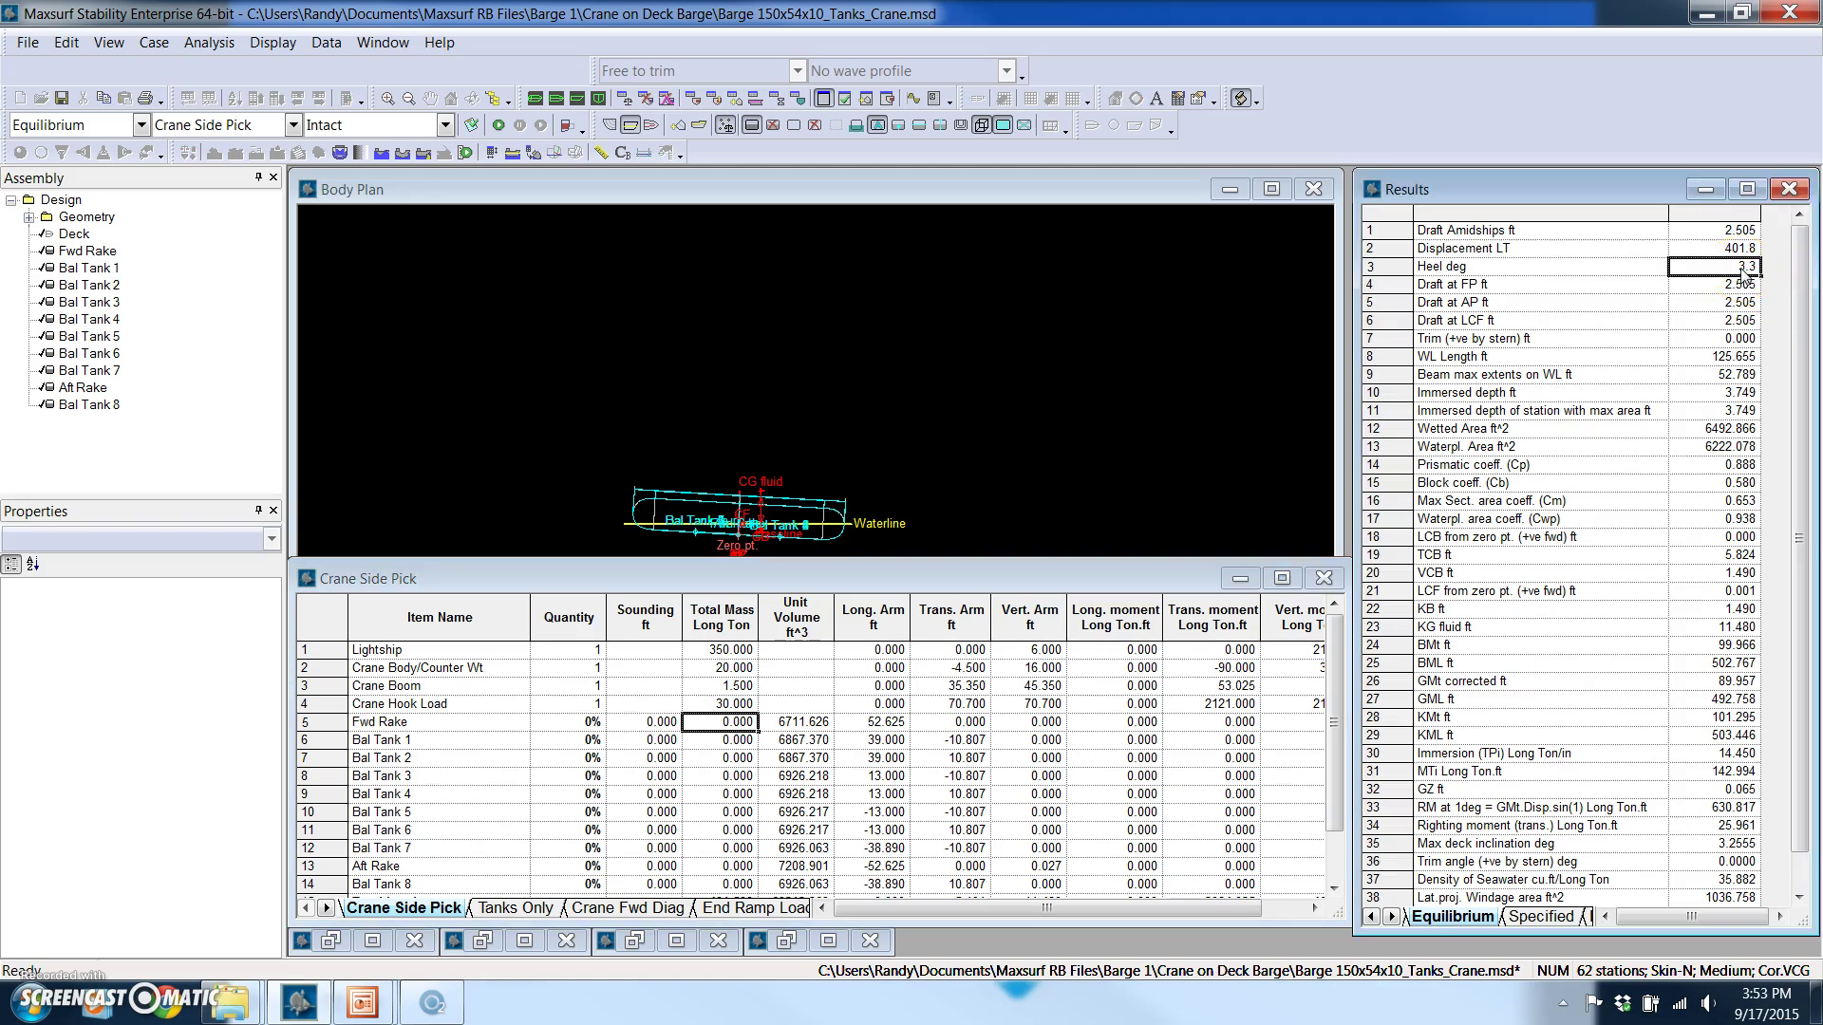
Render the barge shaded in perspective without tanks, then show its profile with weight labels
left_click(535, 99)
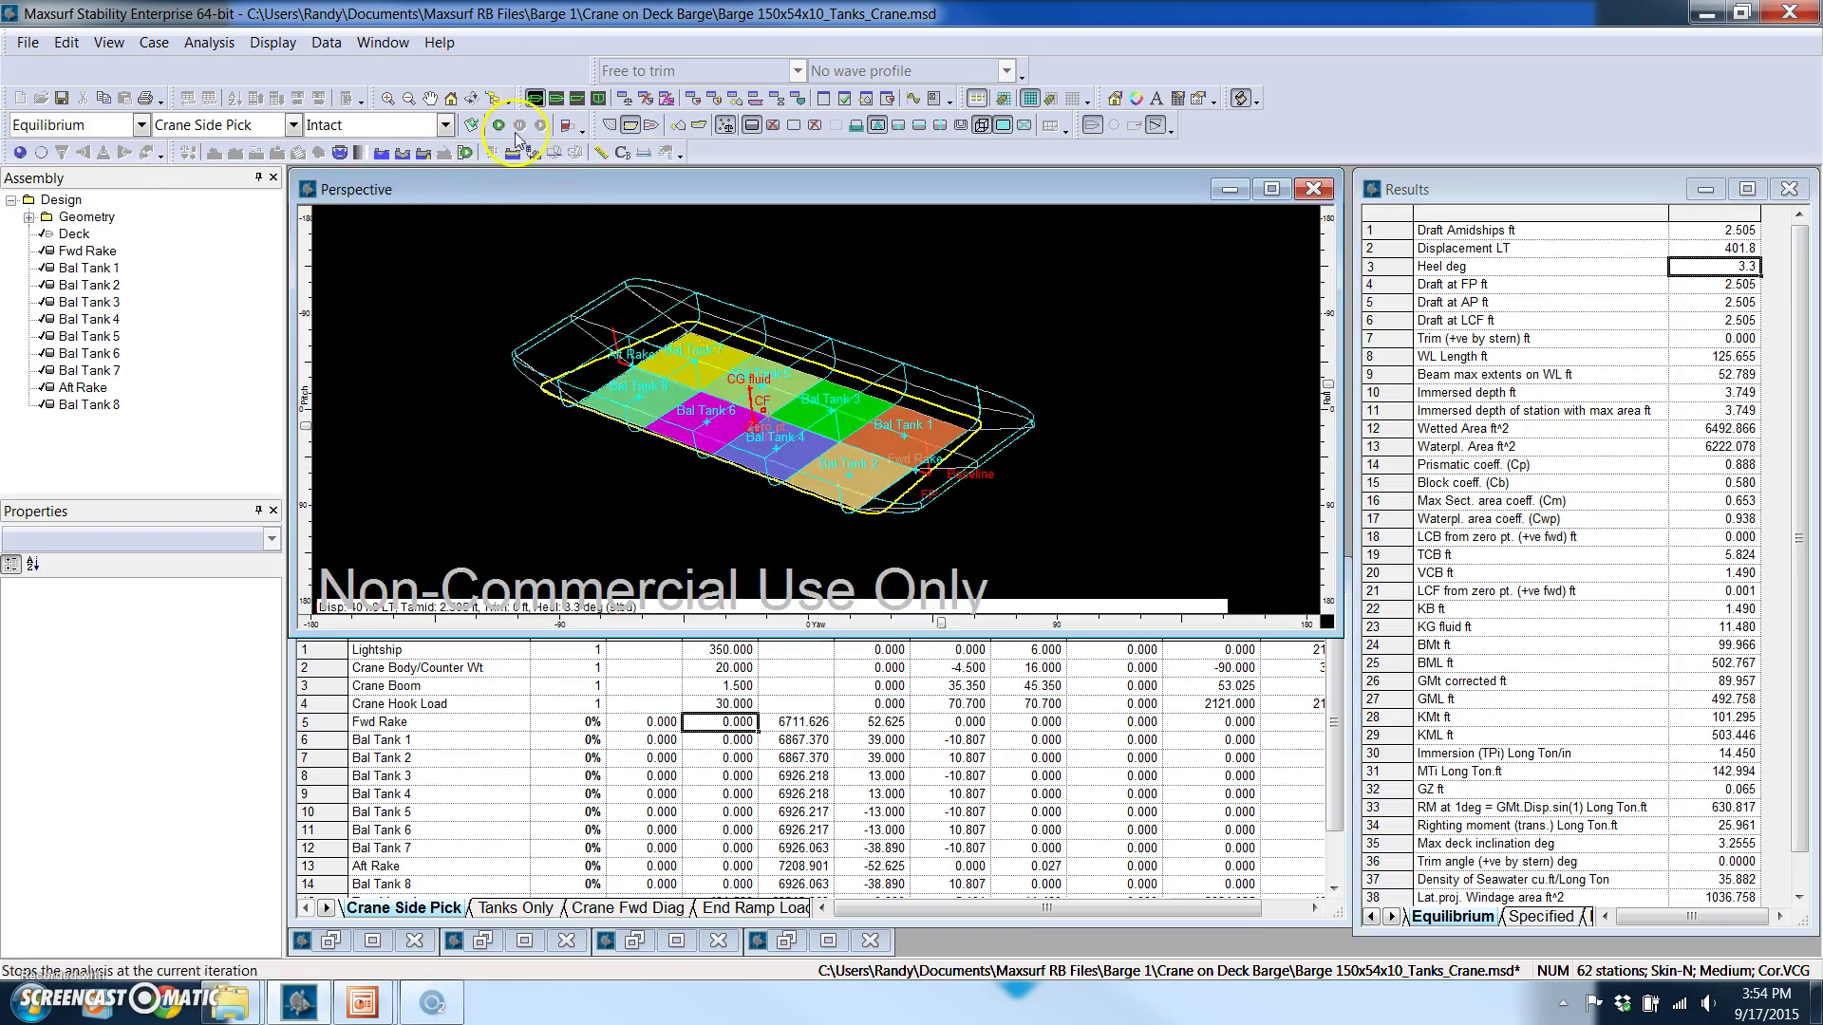
left_click(751, 125)
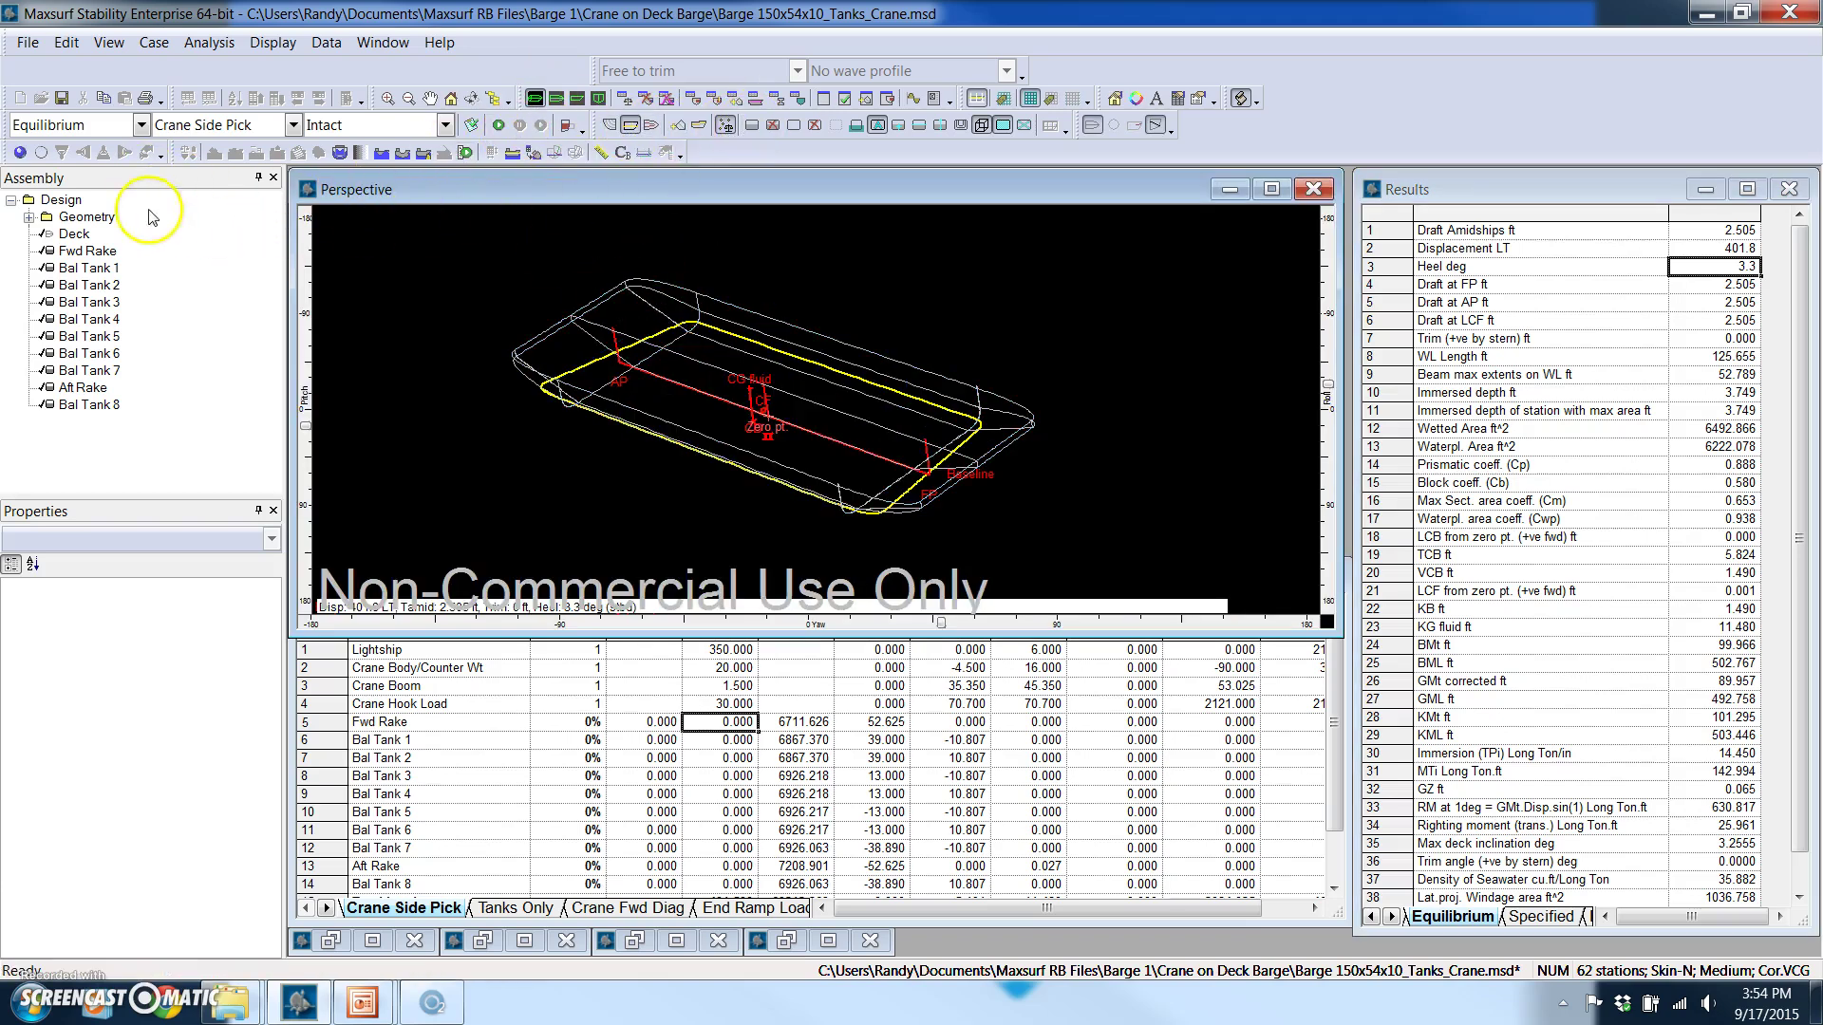
left_click(19, 152)
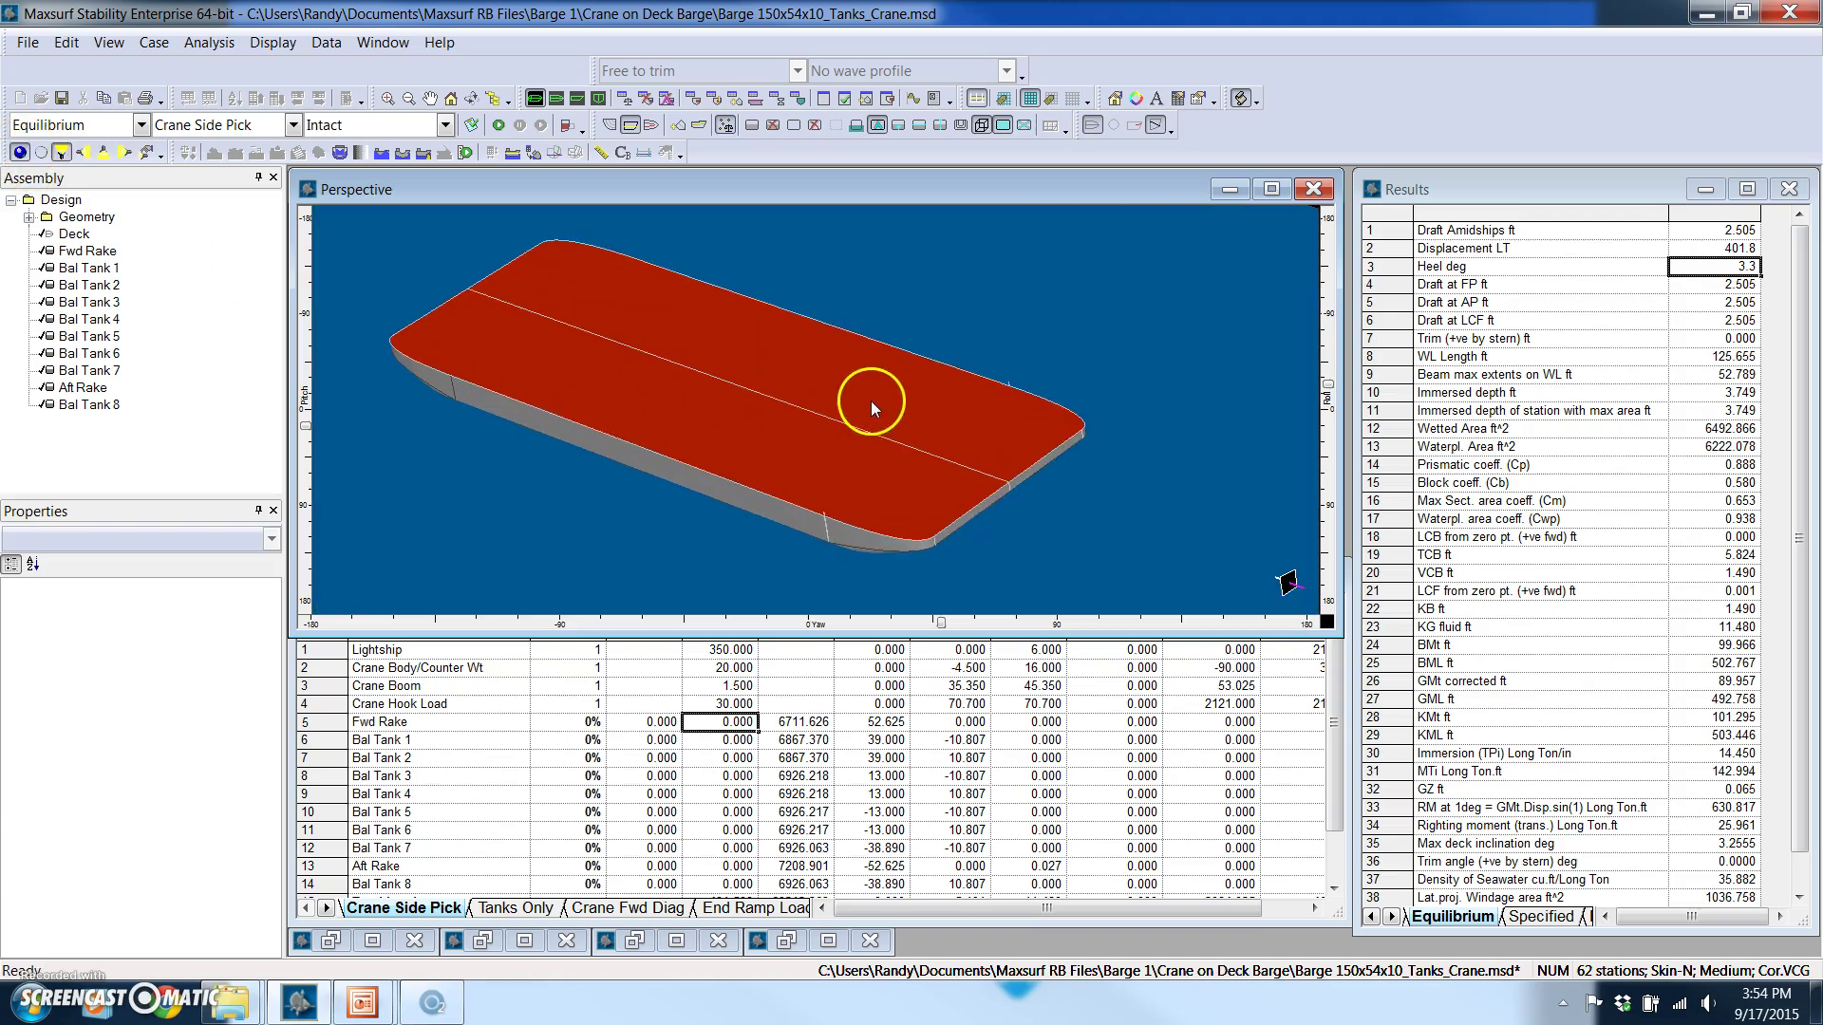
left_click_drag(941, 623, 1005, 522)
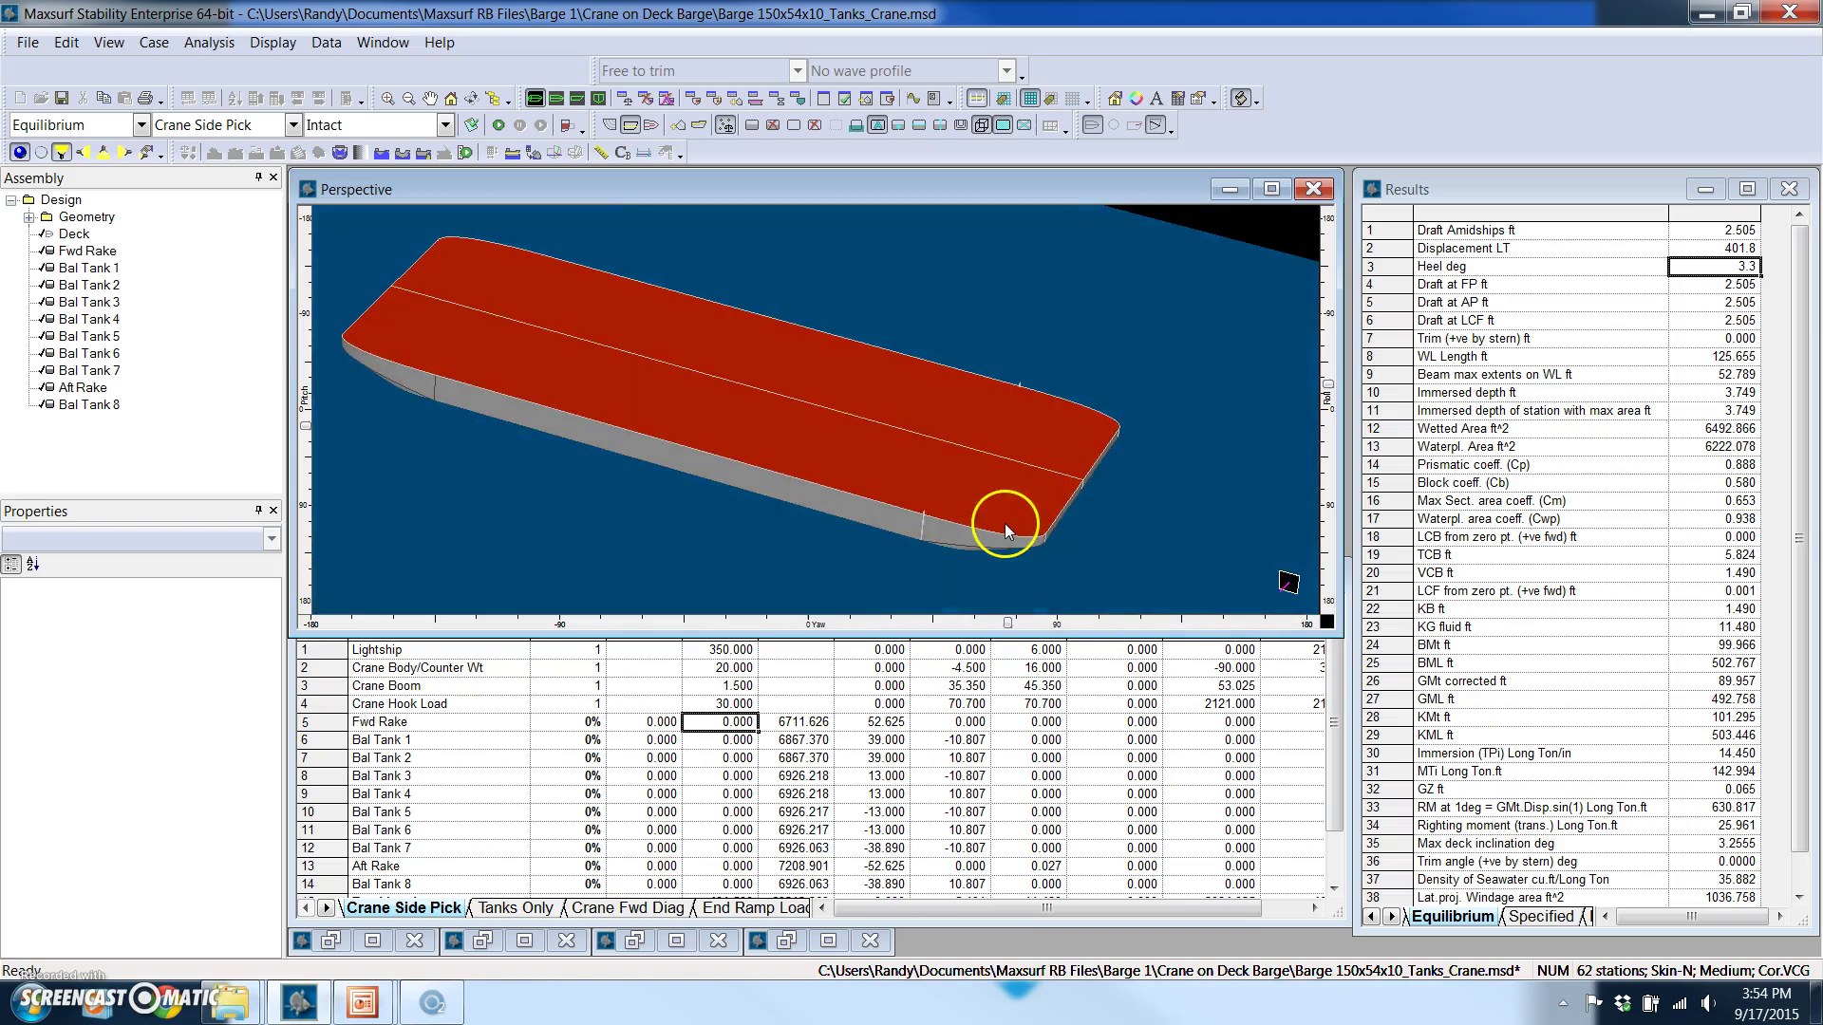
left_click(578, 98)
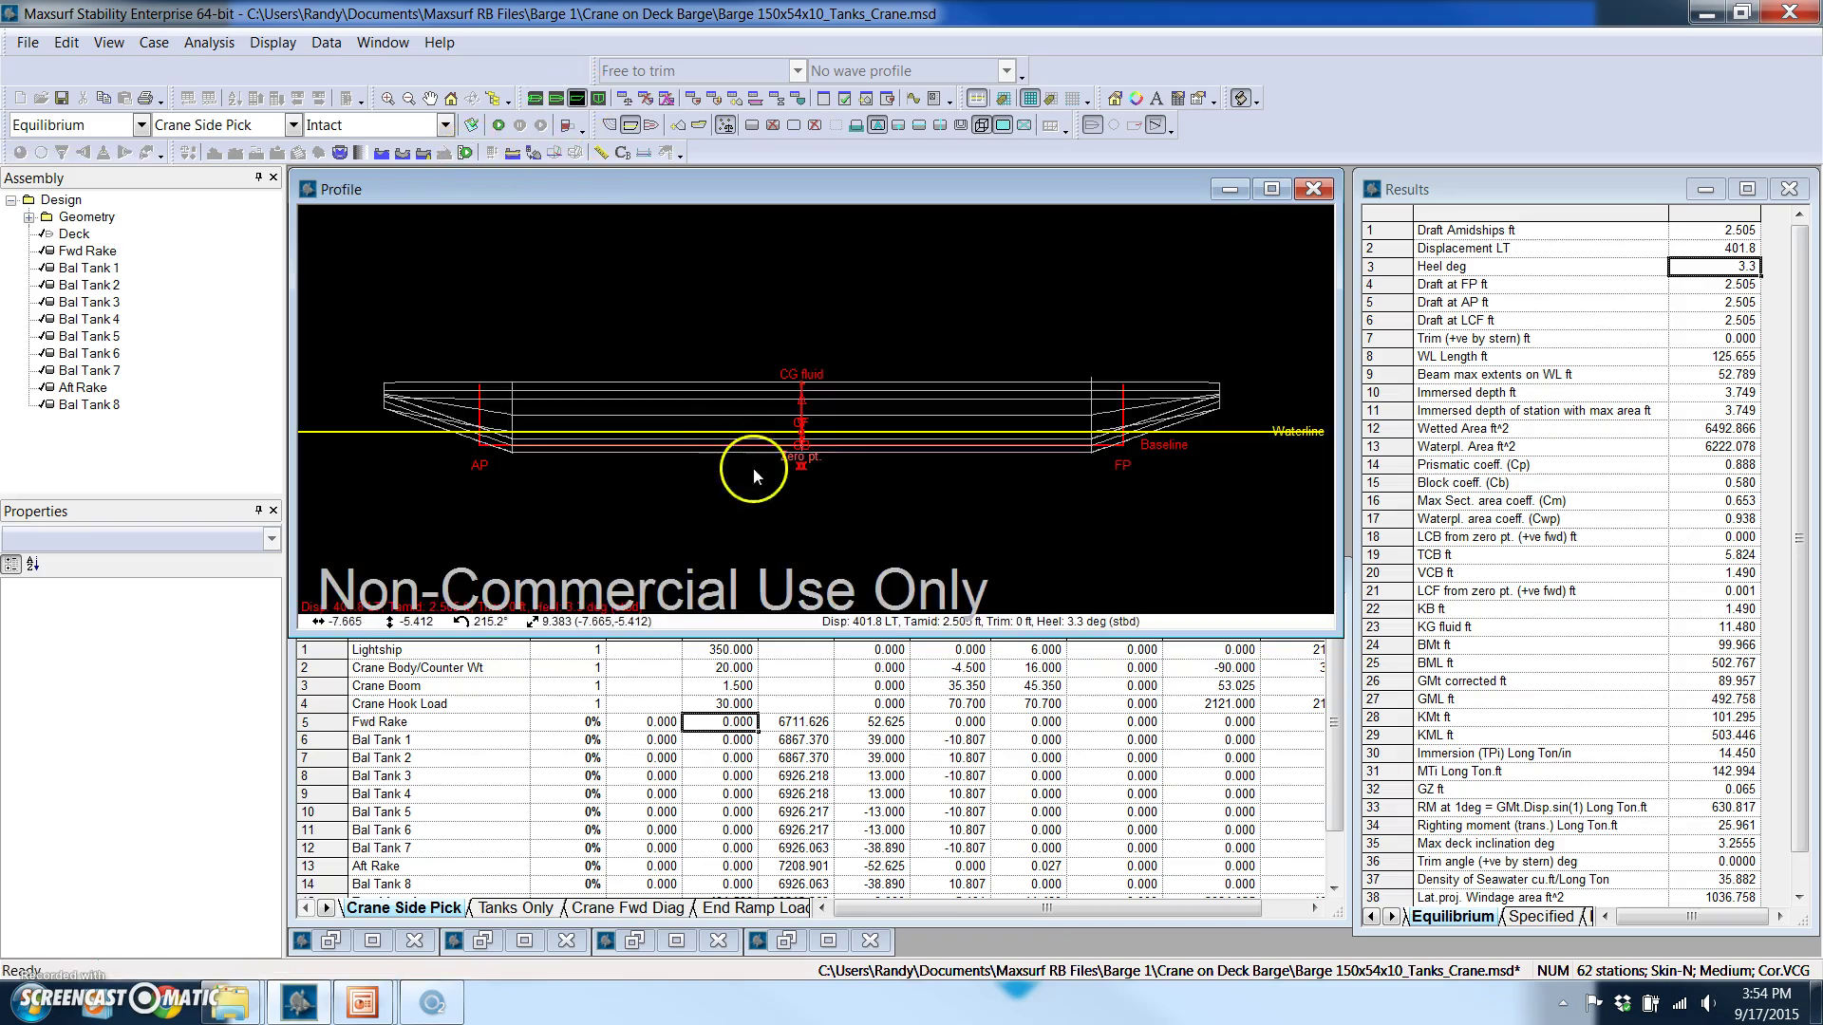
left_click(512, 151)
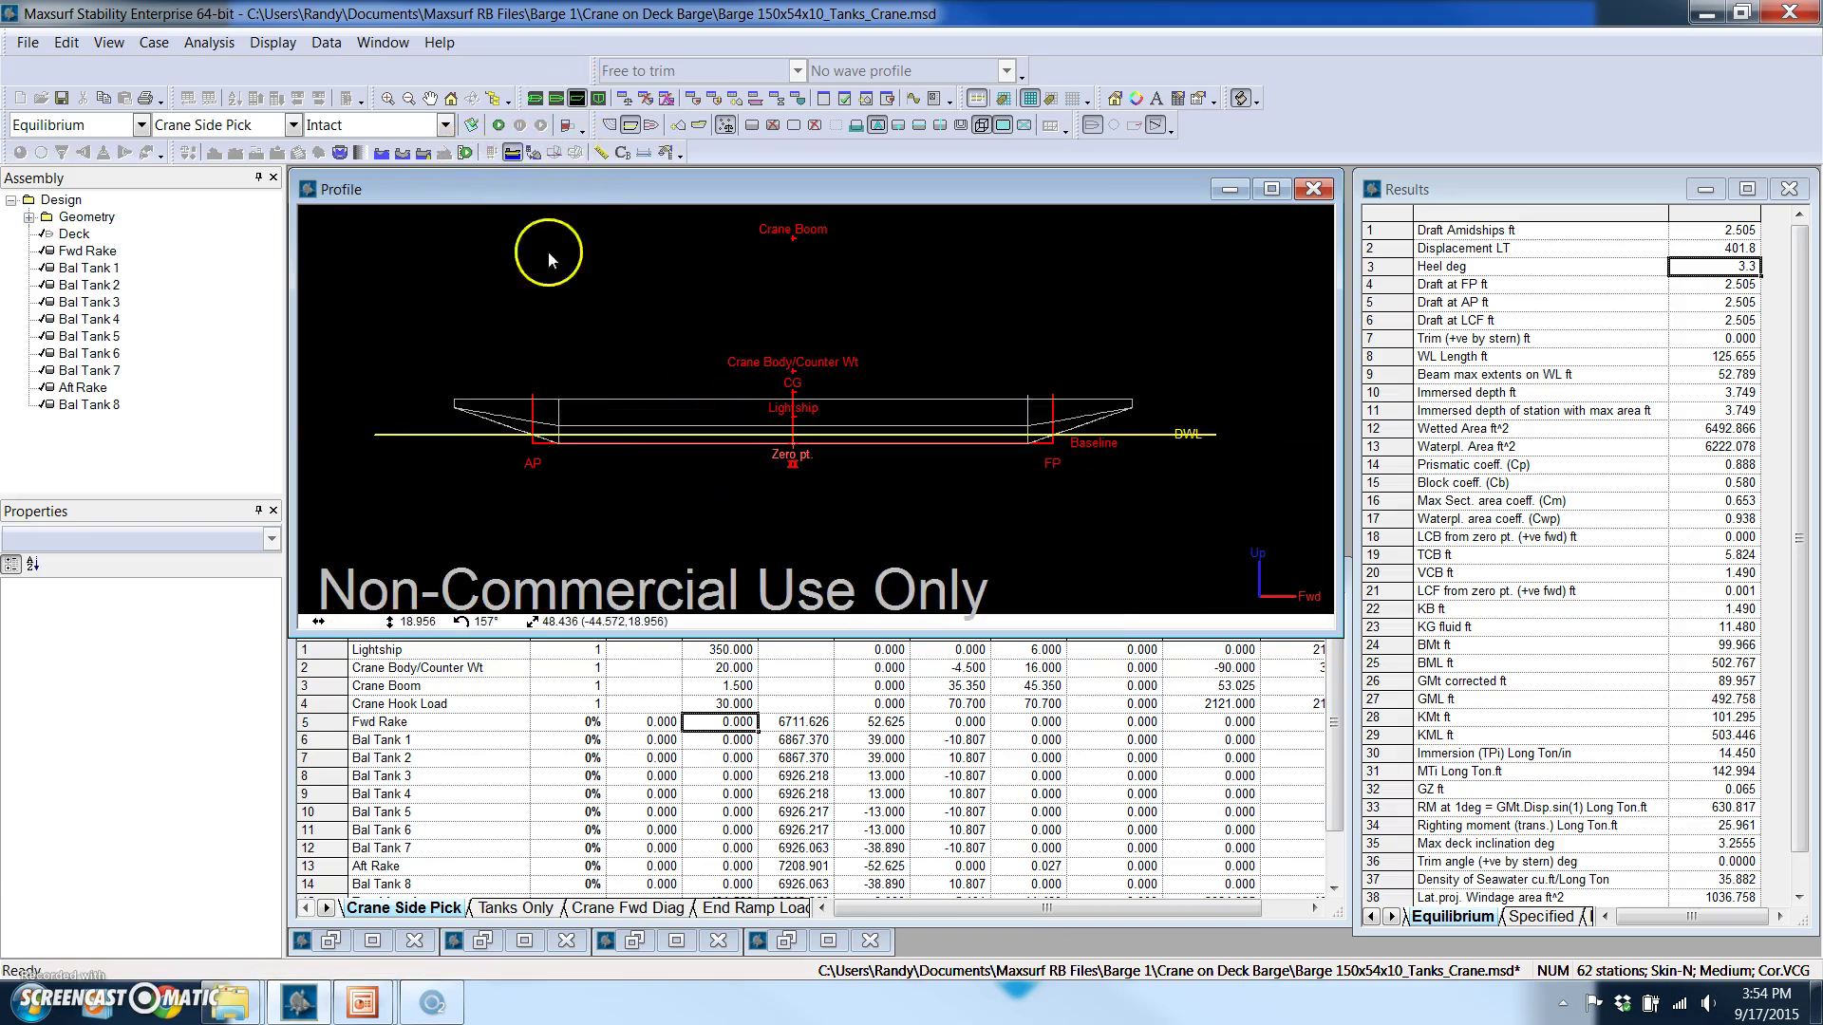
Solve the End Ramp Loading case, where the 120 LT End Load trims the barge 4.865 ft by the stern
left_click(607, 910)
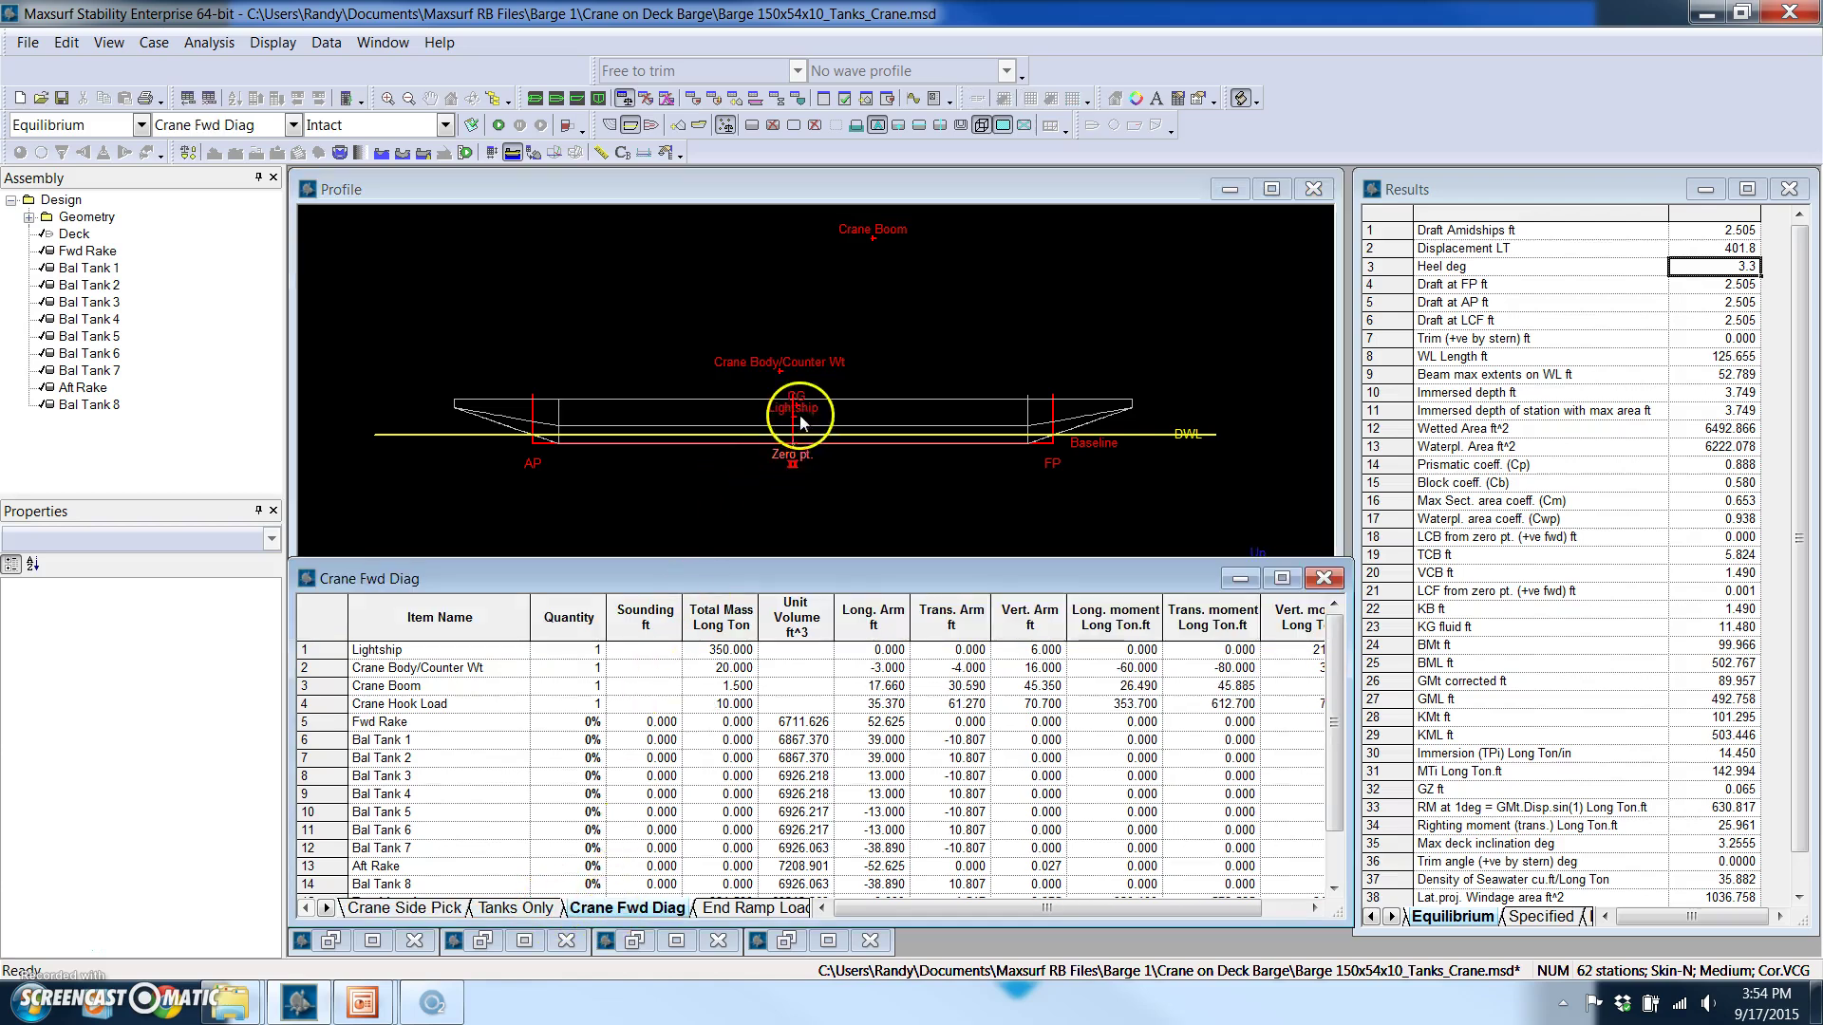
scroll(823, 413, "down", 3)
scroll(824, 413, "up", 3)
left_click(754, 908)
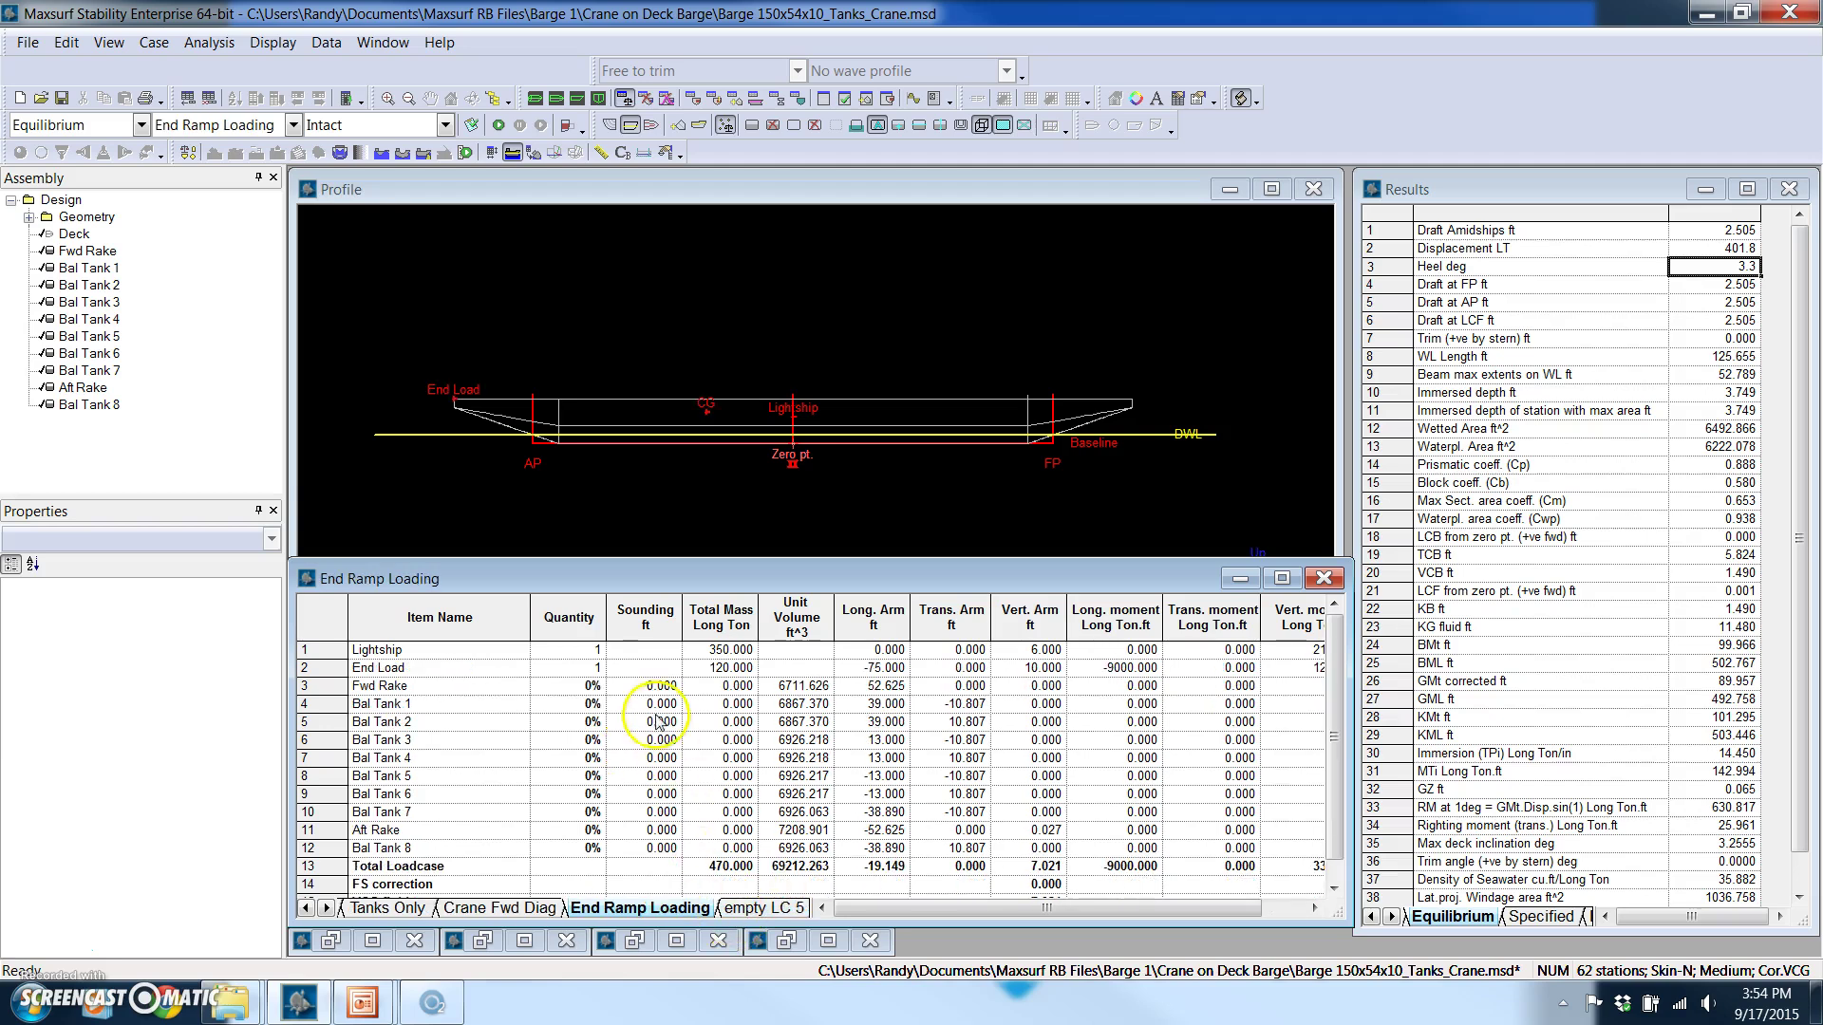
left_click(655, 704)
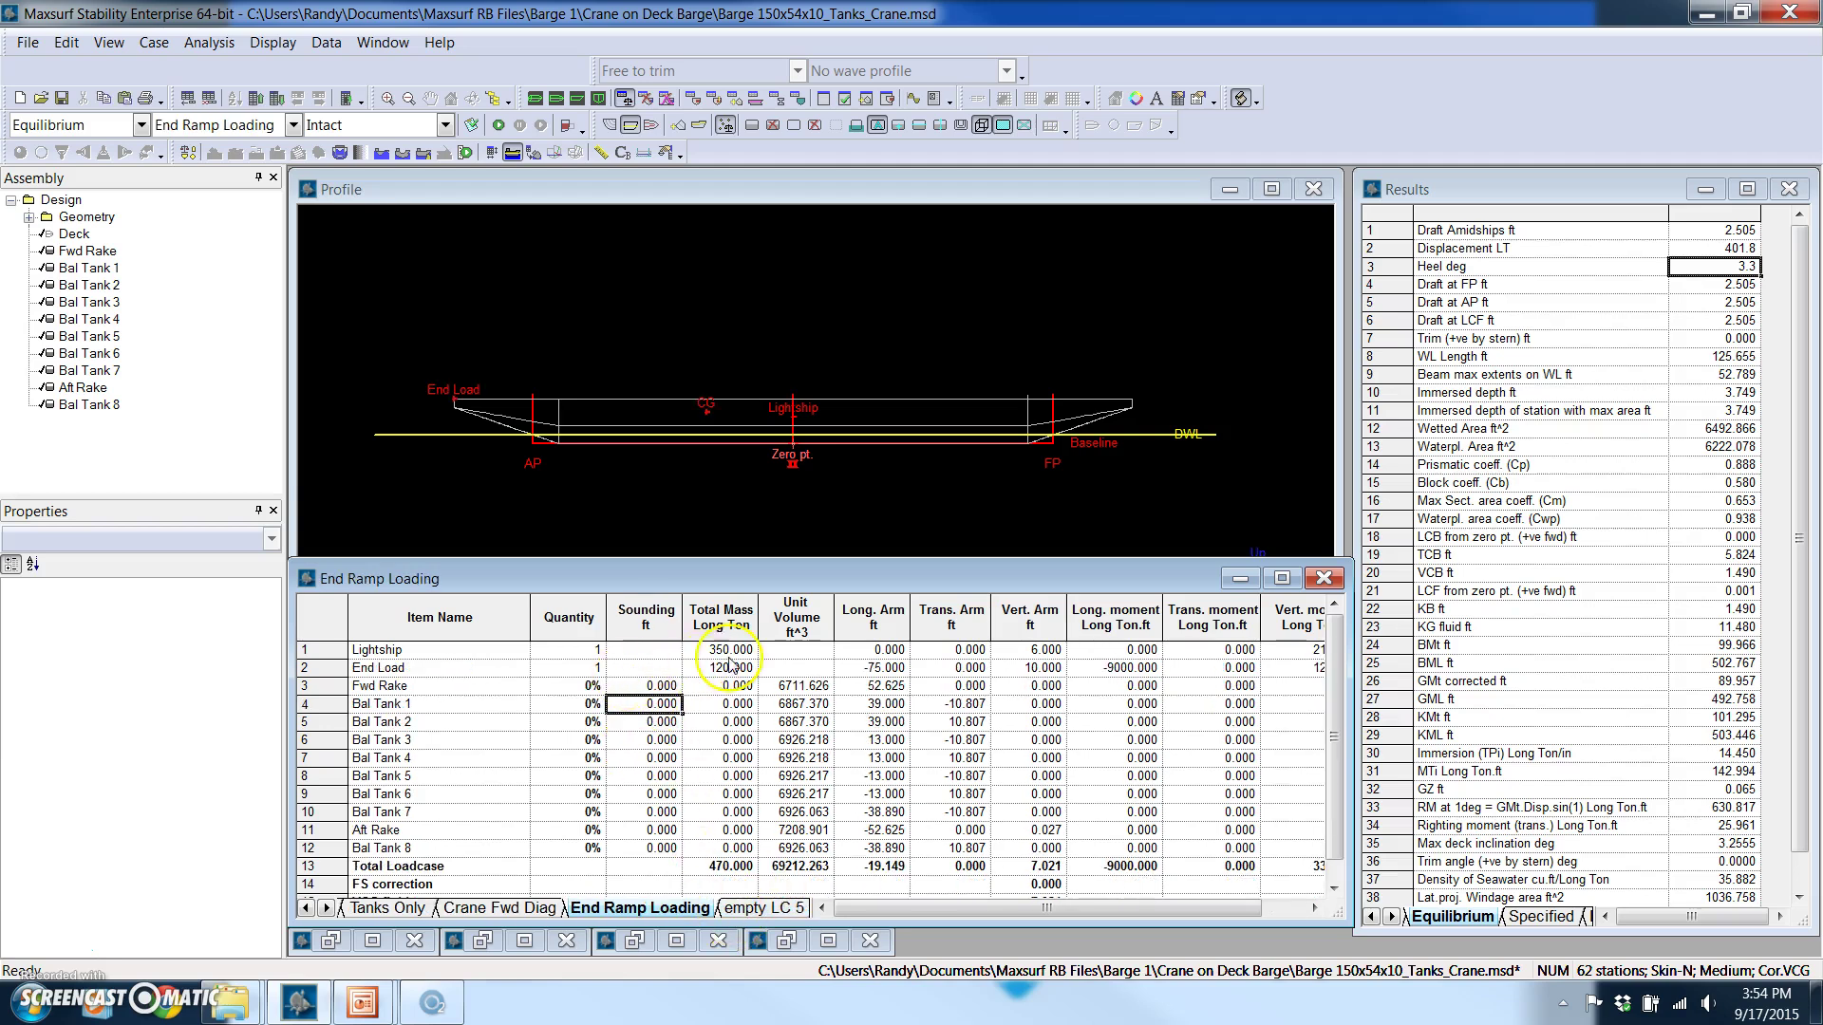
left_click(669, 488)
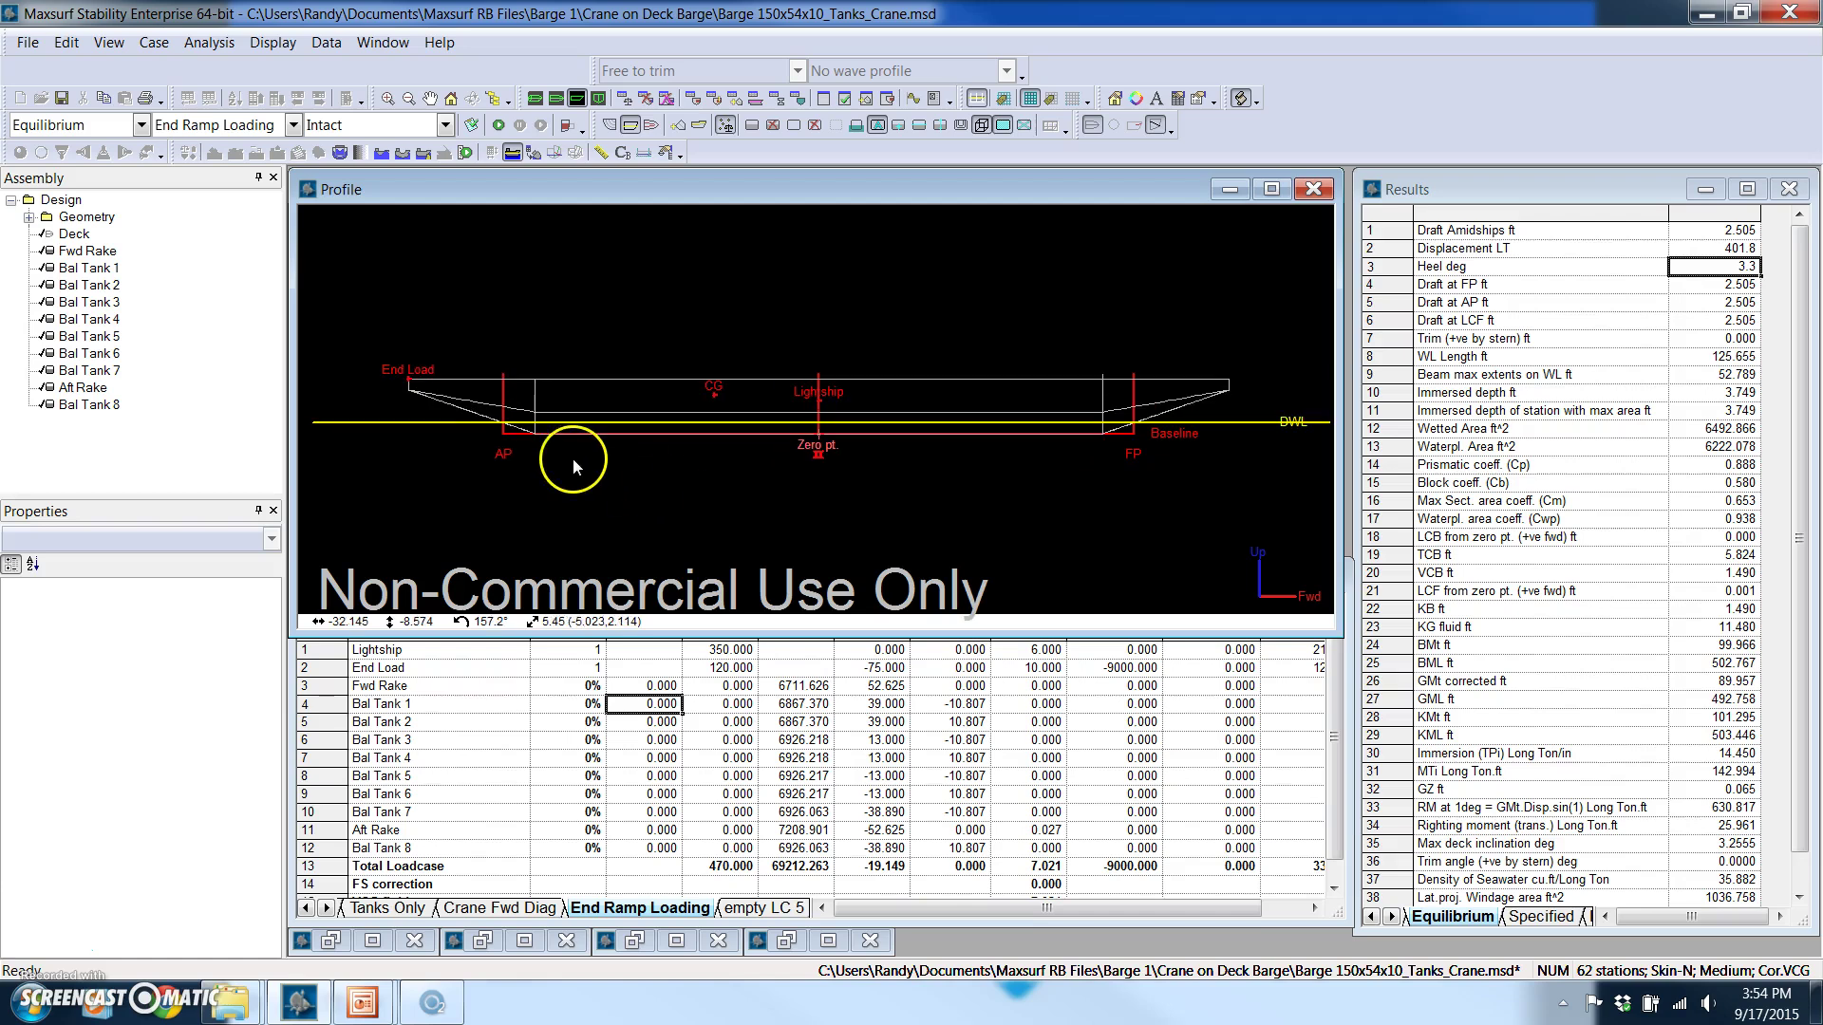
left_click(712, 669)
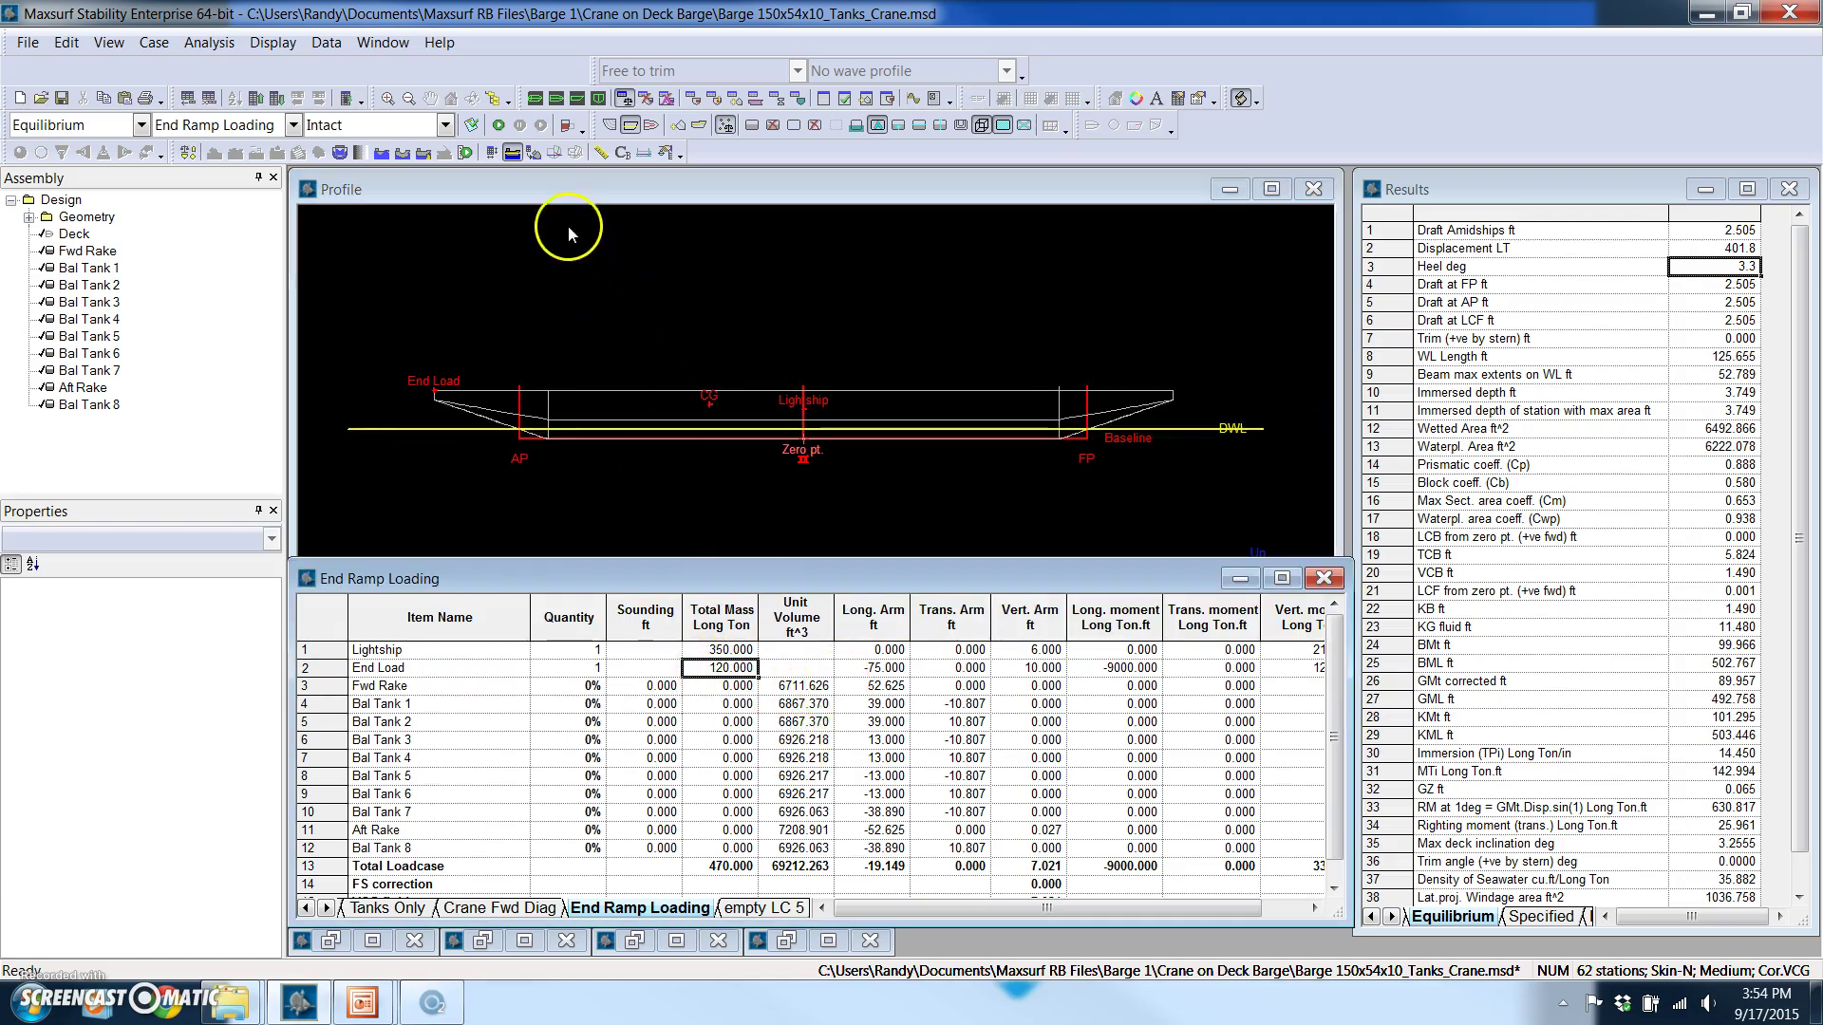
left_click(497, 127)
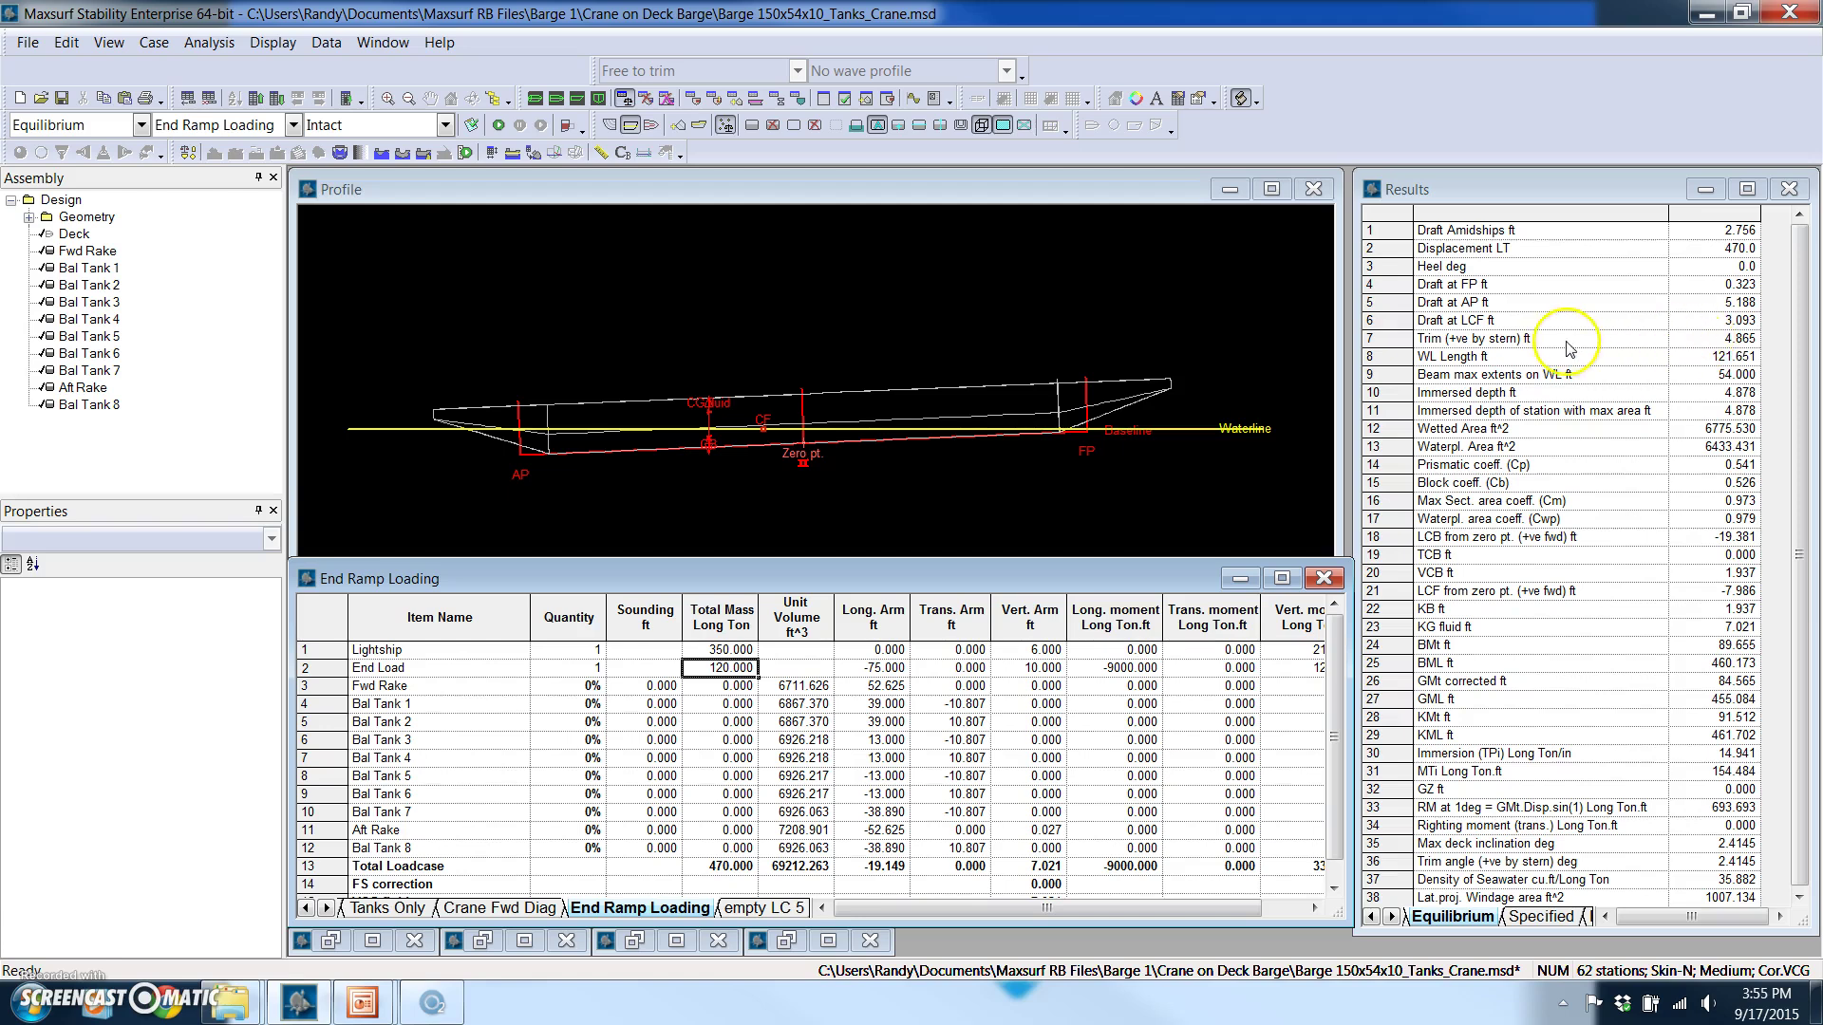
left_click(1714, 338)
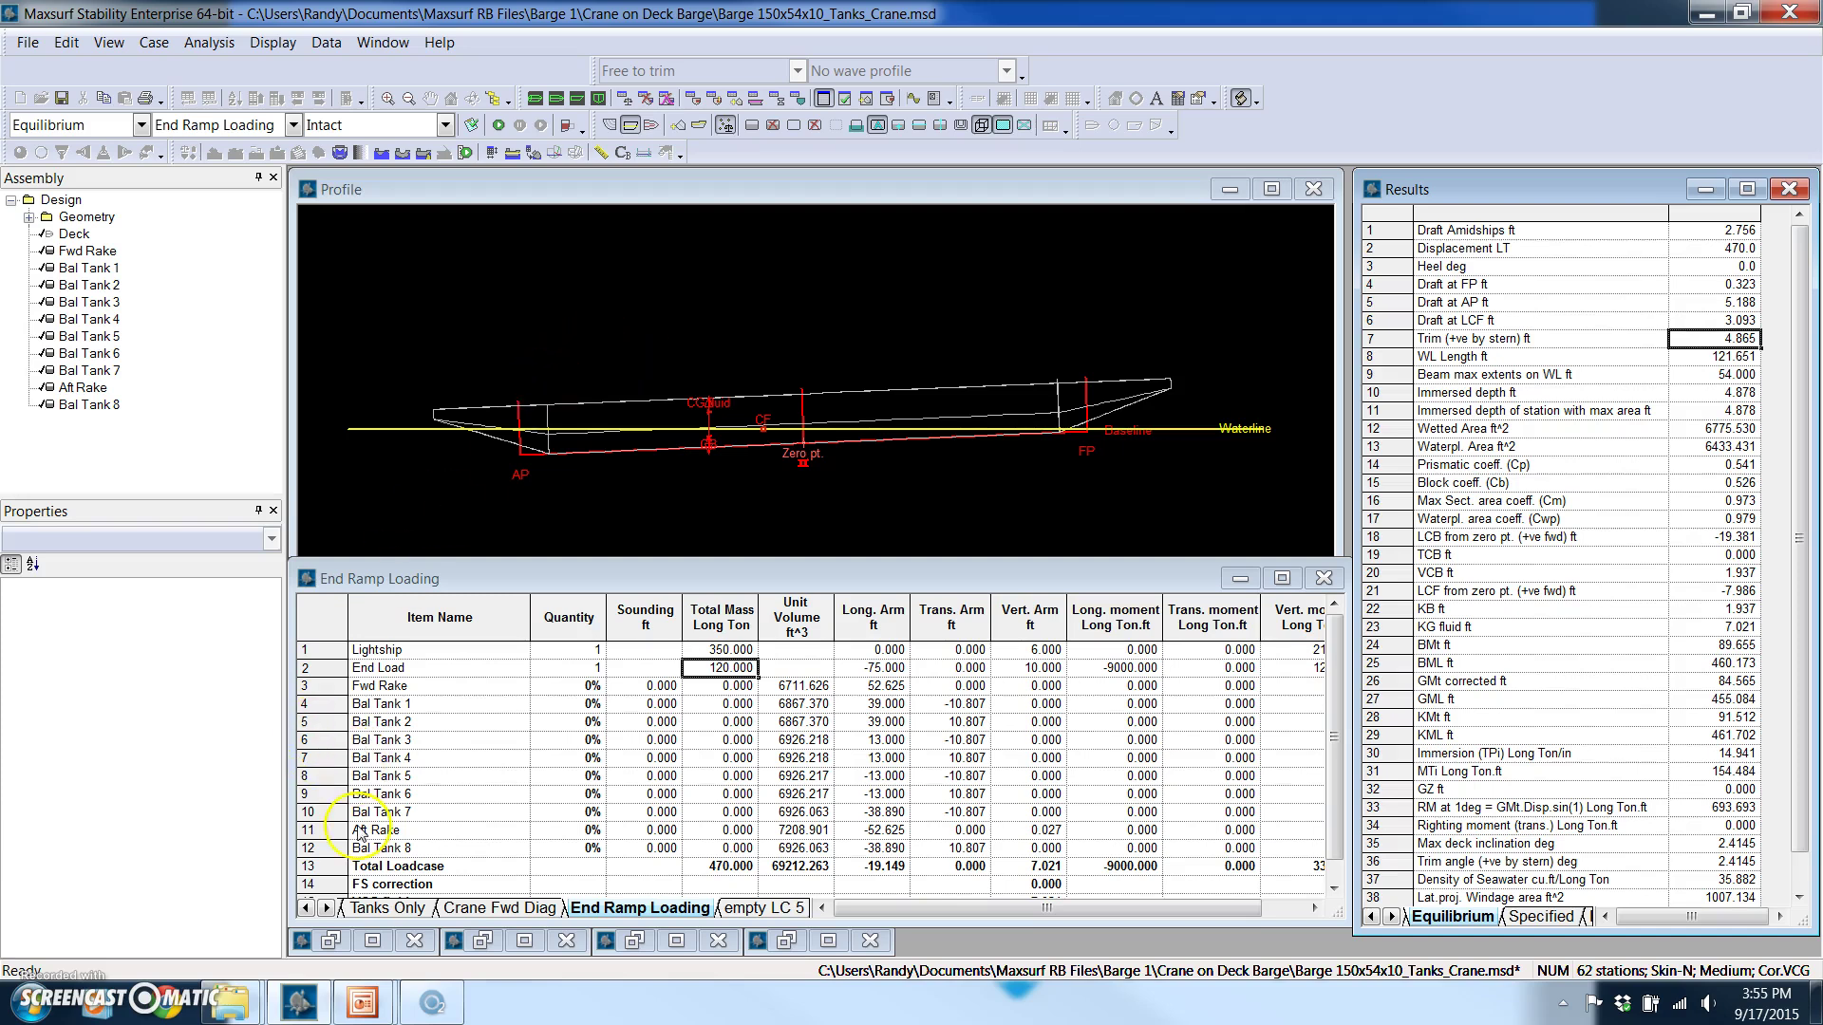
mouse_move(369, 1009)
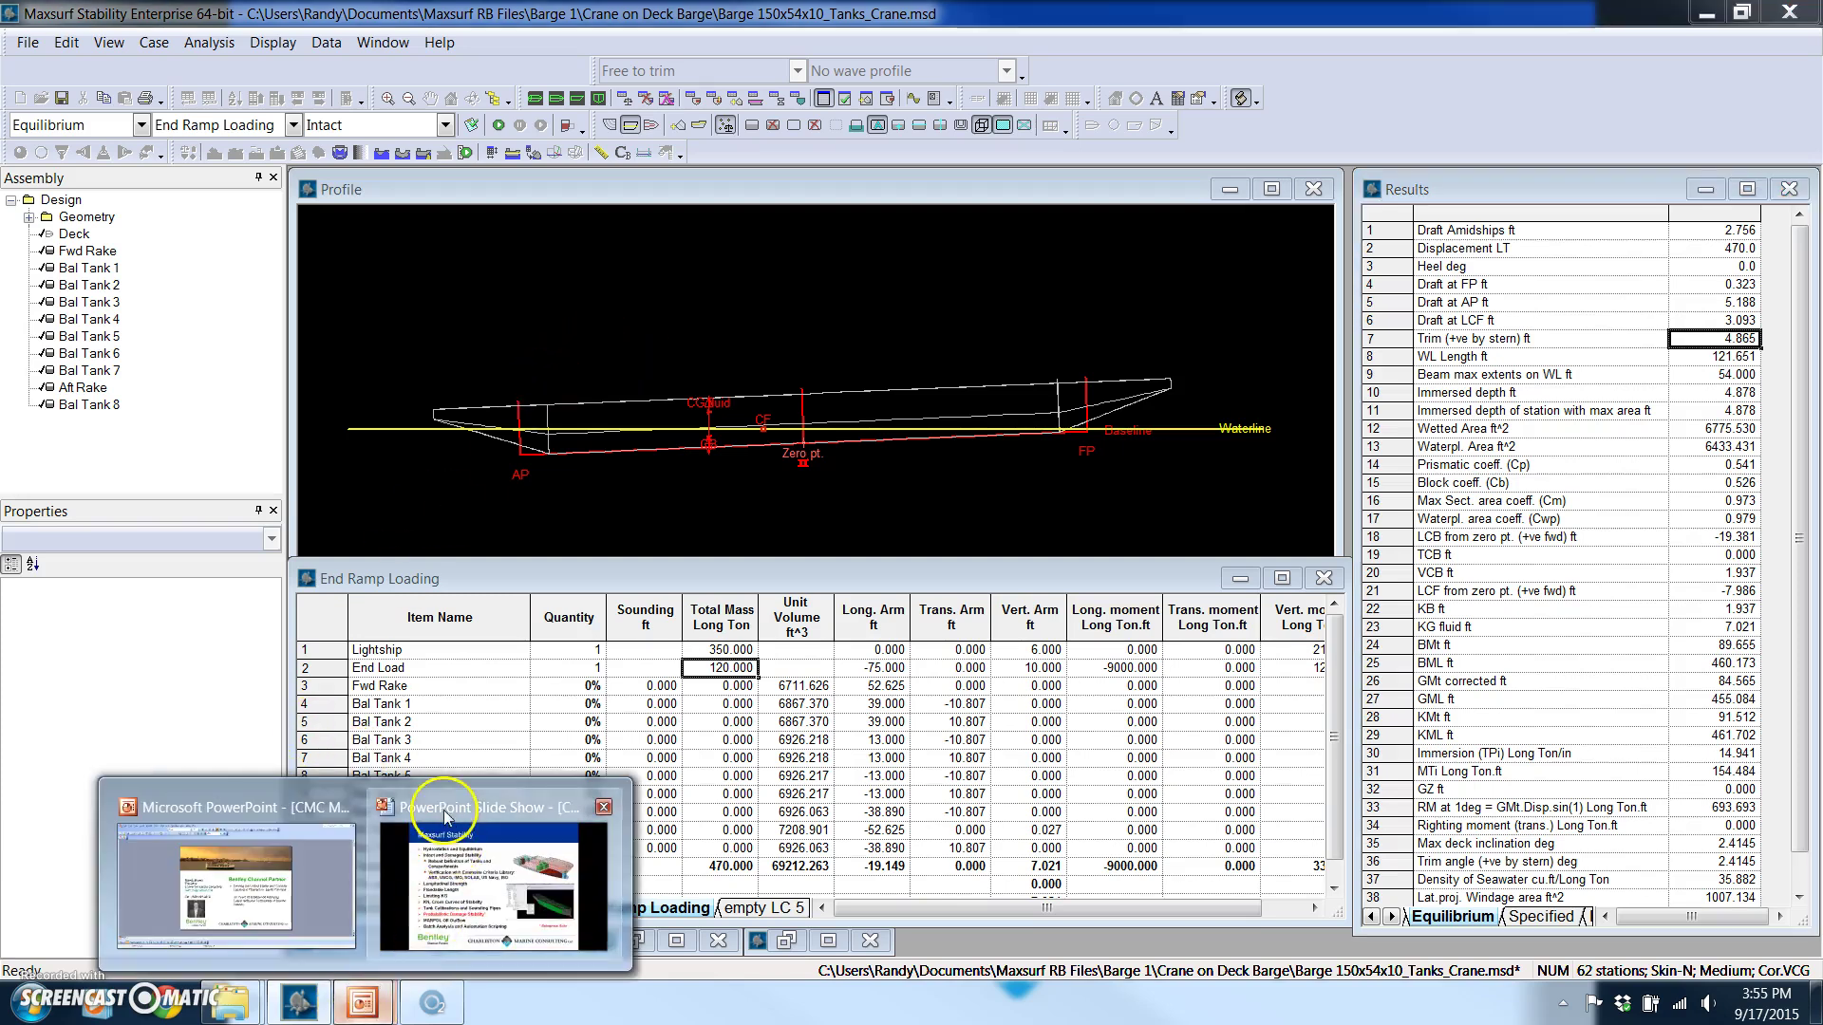